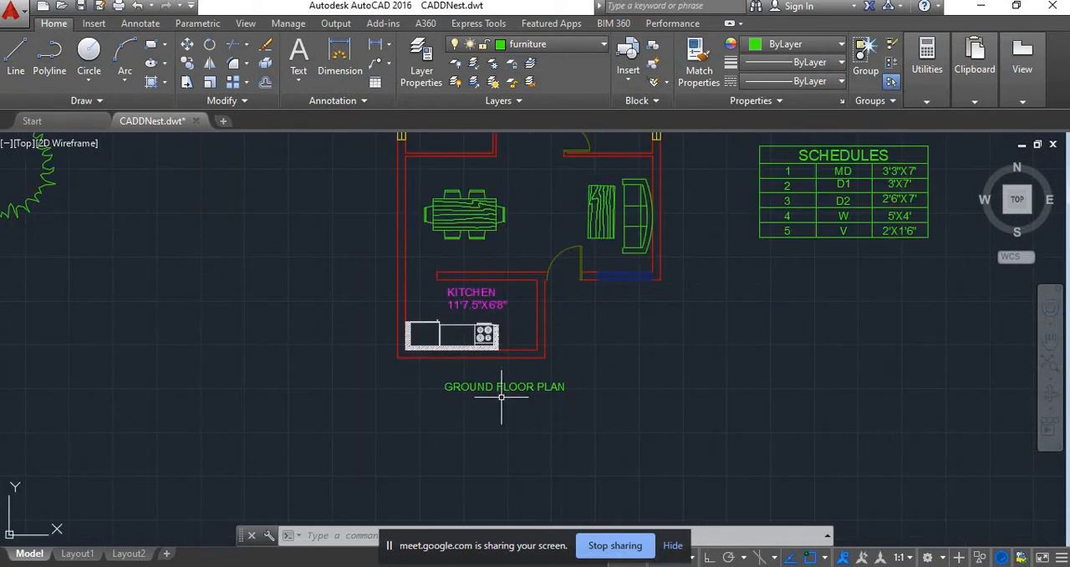
Delete the GROUND FLOOR PLAN title text below the kitchen
{"action": "scroll", "coordinate": [527, 400], "scroll_direction": "down", "scroll_amount": 4}
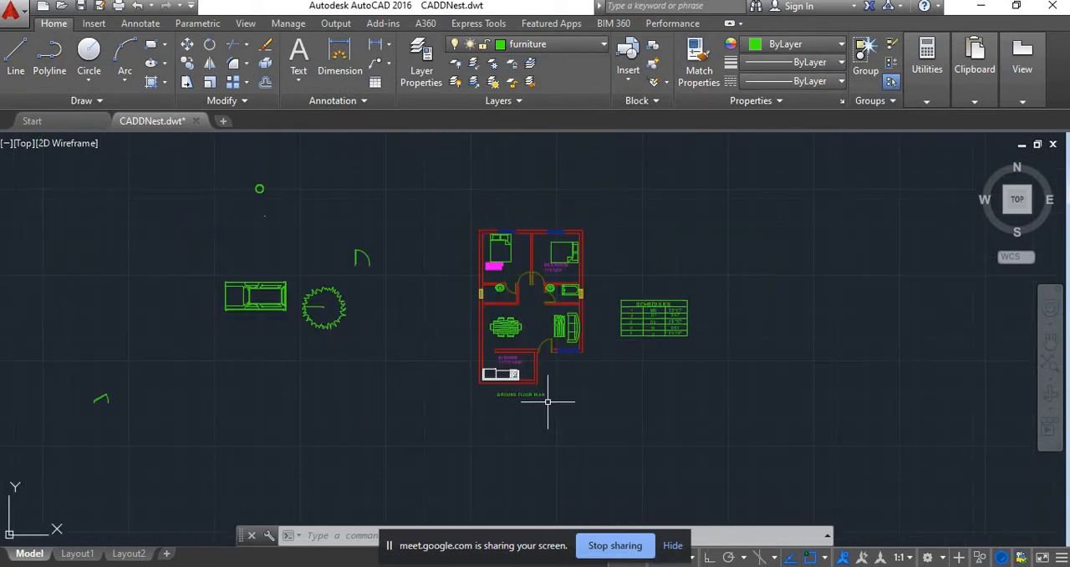
{"action": "scroll", "coordinate": [460, 299], "scroll_direction": "up", "scroll_amount": 4}
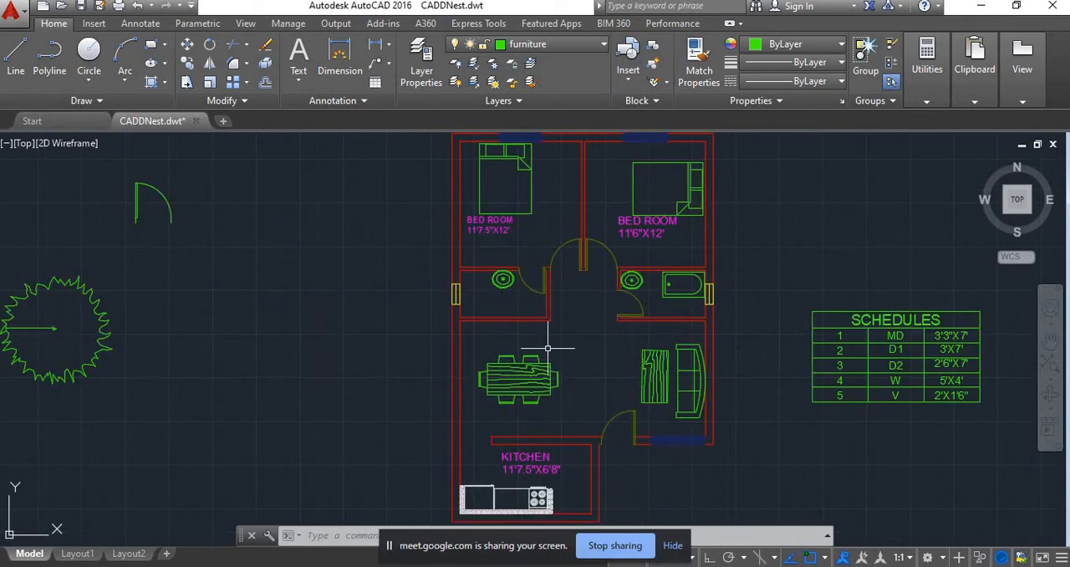
{"action": "scroll", "coordinate": [549, 351], "scroll_direction": "down", "scroll_amount": 2}
{"action": "scroll", "coordinate": [600, 399], "scroll_direction": "up", "scroll_amount": 2}
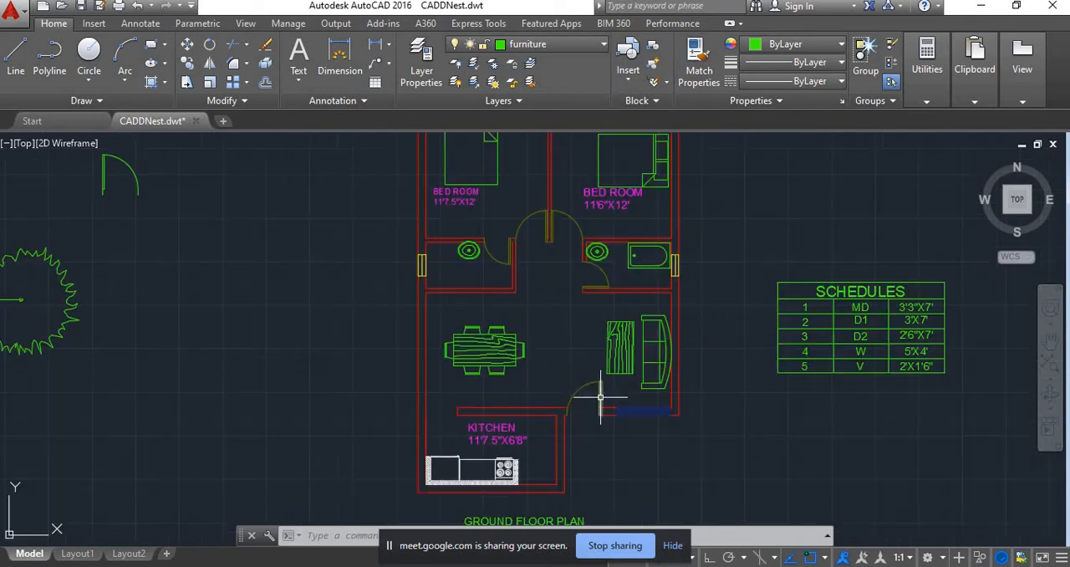
{"action": "scroll", "coordinate": [585, 401], "scroll_direction": "down", "scroll_amount": 3}
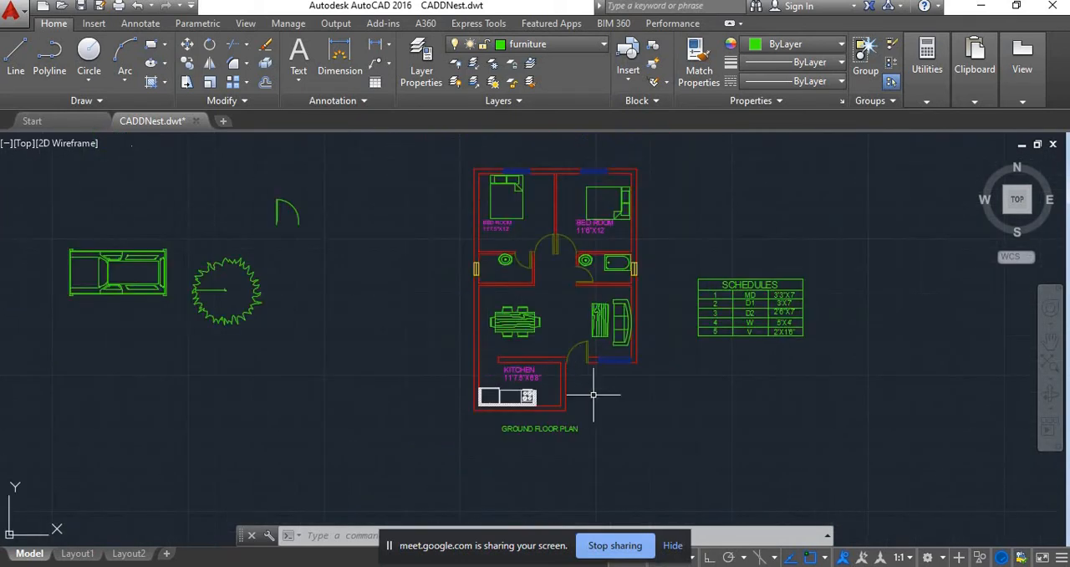
{"action": "scroll", "coordinate": [588, 428], "scroll_direction": "up", "scroll_amount": 2}
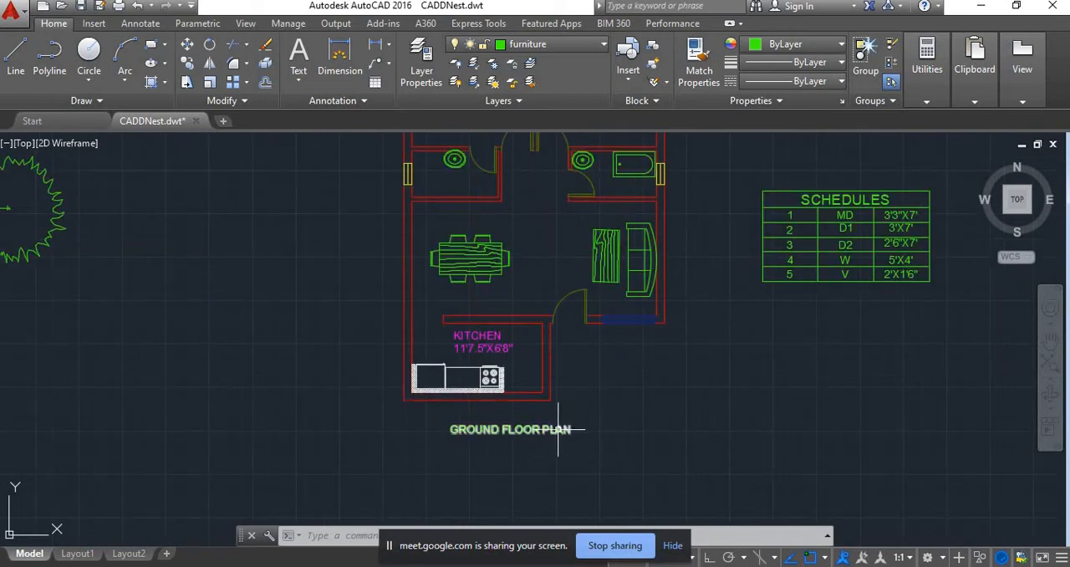
{"action": "scroll", "coordinate": [576, 415], "scroll_direction": "down", "scroll_amount": 2}
{"action": "left_click", "coordinate": [555, 420]}
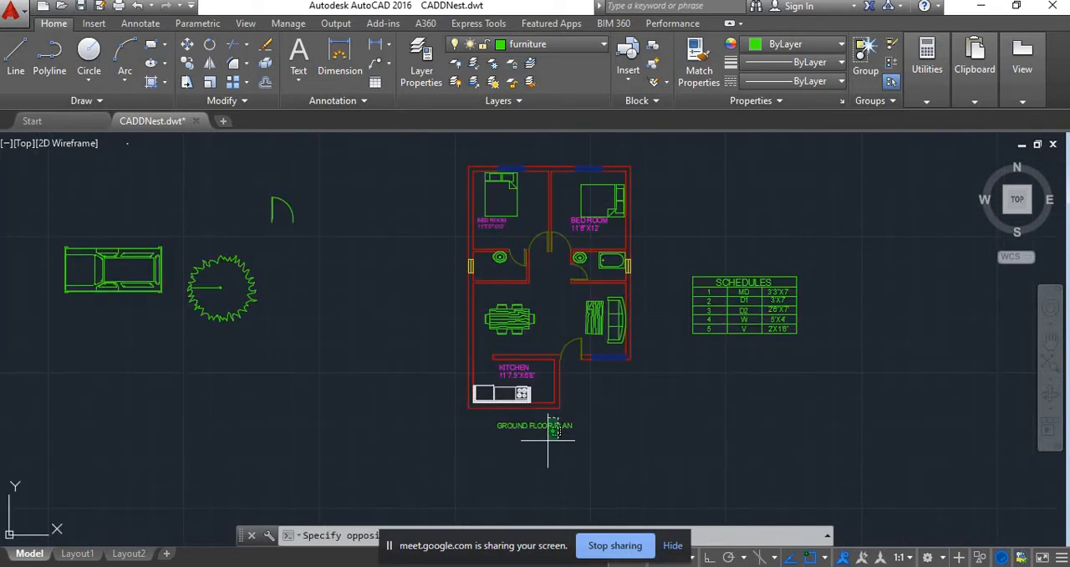
{"action": "left_click", "coordinate": [541, 437]}
{"action": "key", "text": "Delete"}
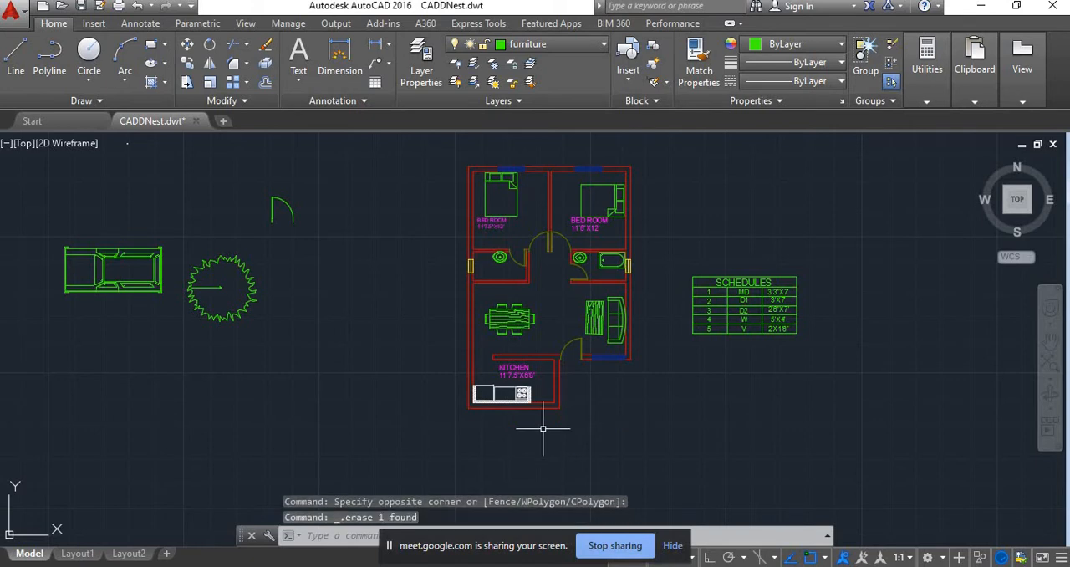
Make wall the current layer and draw a horizontal line below the floor plan with Ortho on
{"action": "mouse_move", "coordinate": [525, 409]}
{"action": "middle_mouse_down"}
{"action": "mouse_move", "coordinate": [516, 282]}
{"action": "mouse_move", "coordinate": [438, 322]}
{"action": "middle_mouse_up"}
{"action": "scroll", "coordinate": [513, 309], "scroll_direction": "down", "scroll_amount": 2}
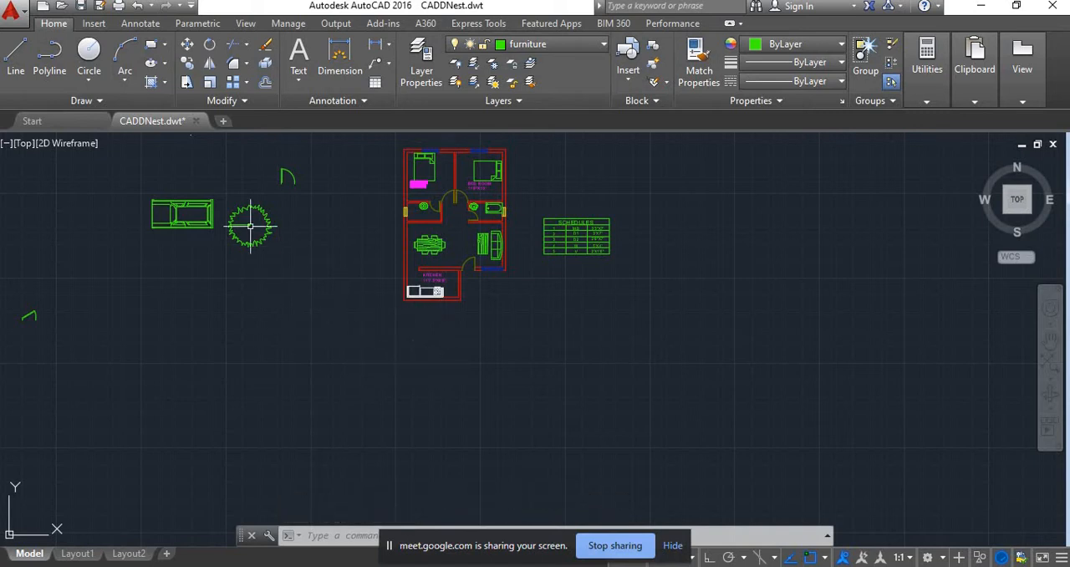
{"action": "left_click", "coordinate": [15, 57]}
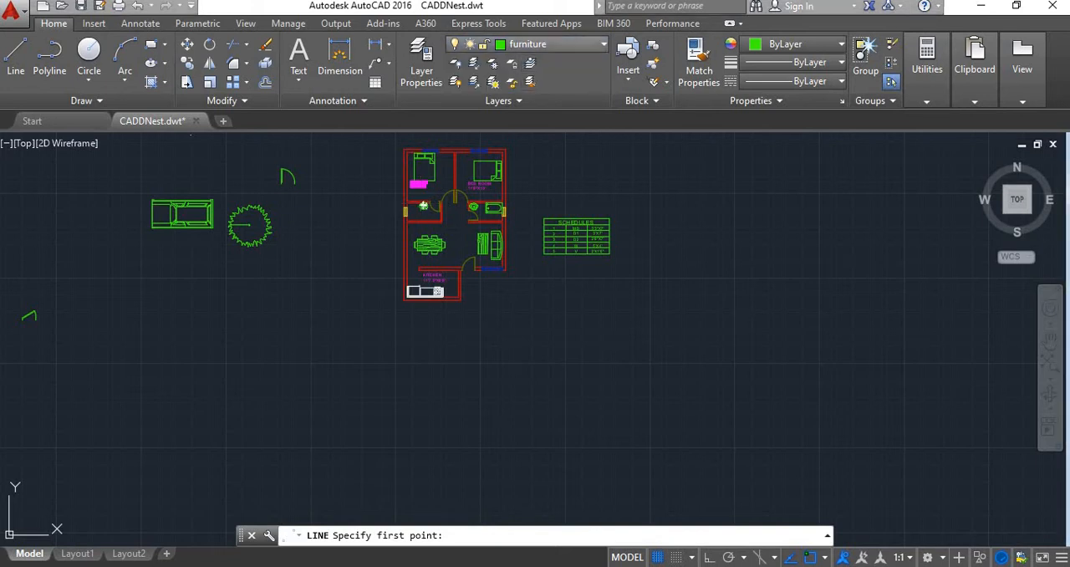
{"action": "left_click", "coordinate": [552, 44]}
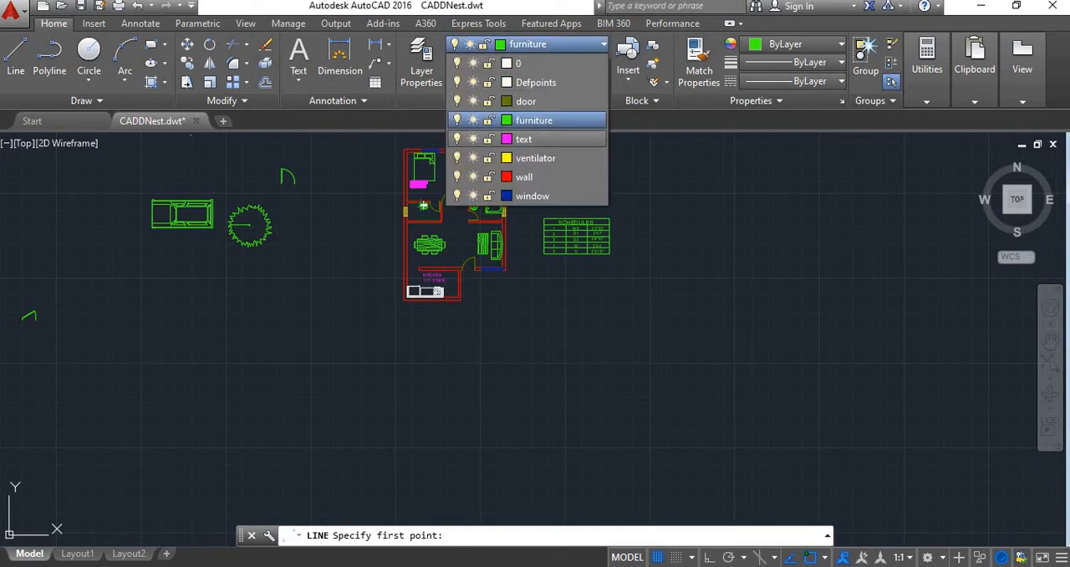
{"action": "left_click", "coordinate": [527, 176]}
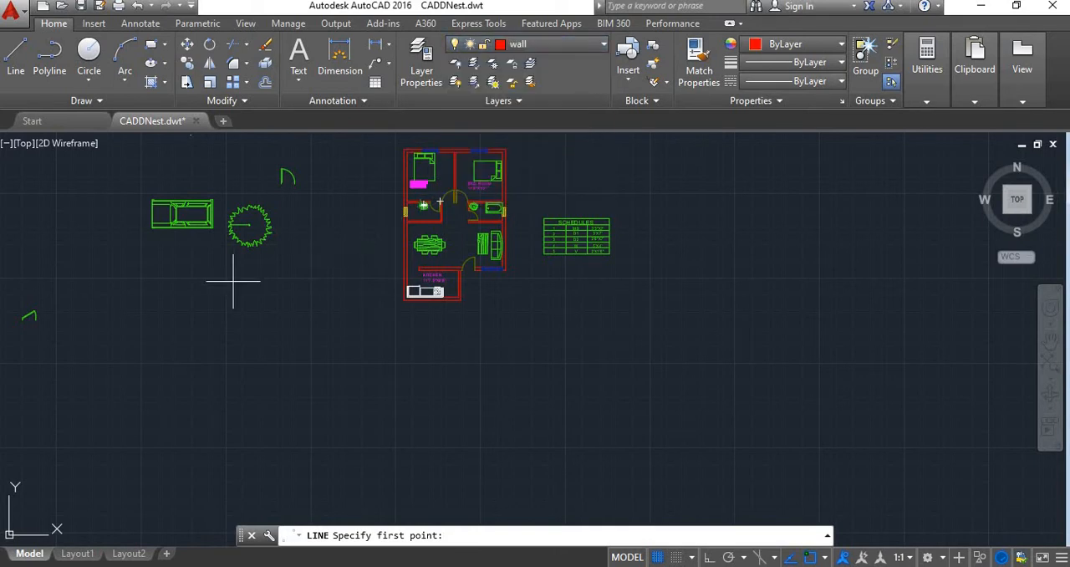
{"action": "key", "text": "Return"}
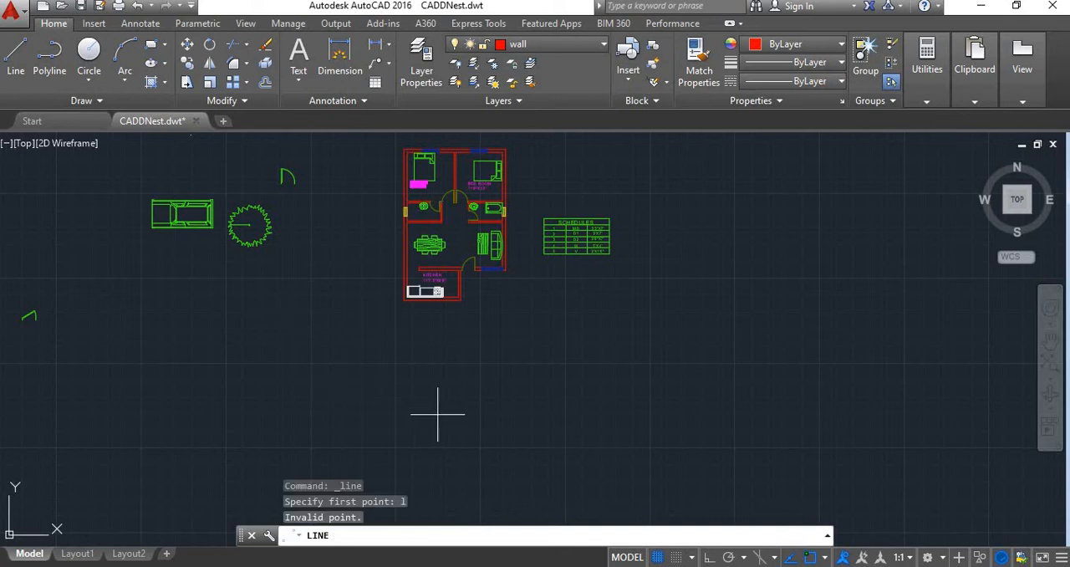
{"action": "left_click", "coordinate": [336, 425]}
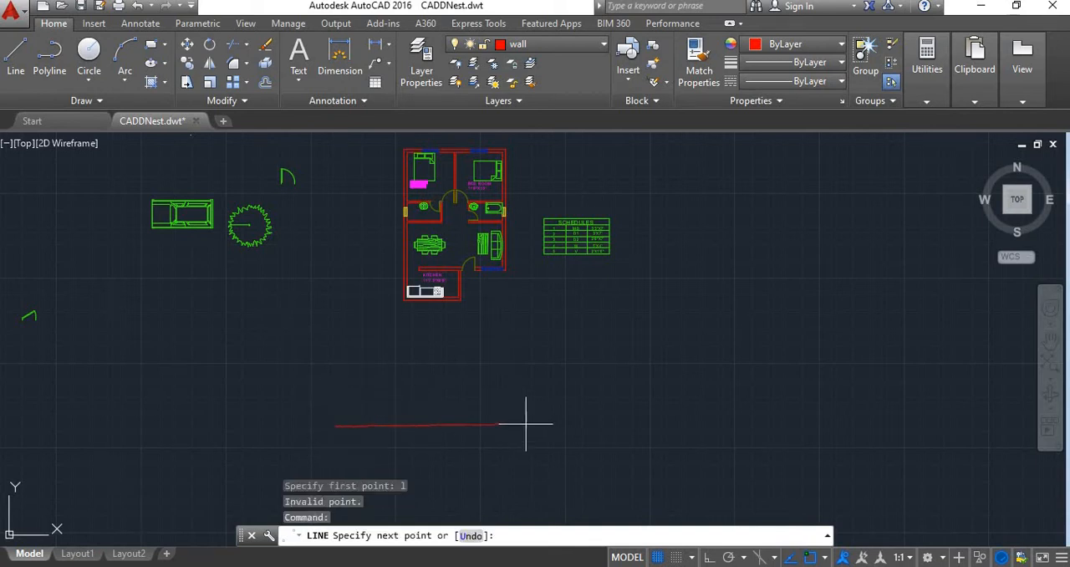
{"action": "key", "text": "F8"}
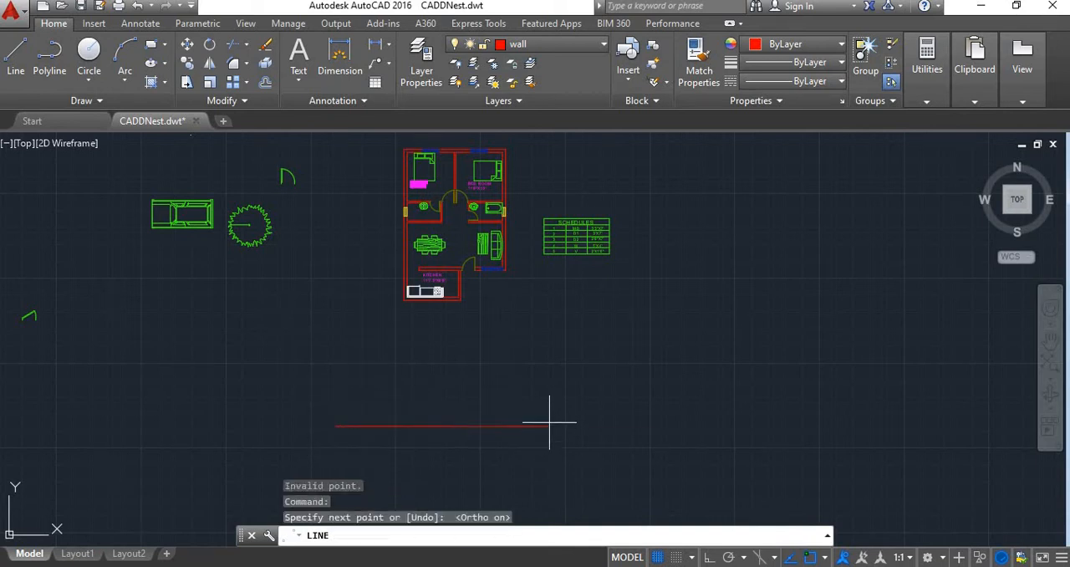
{"action": "left_click", "coordinate": [558, 425]}
{"action": "key", "text": "Escape"}
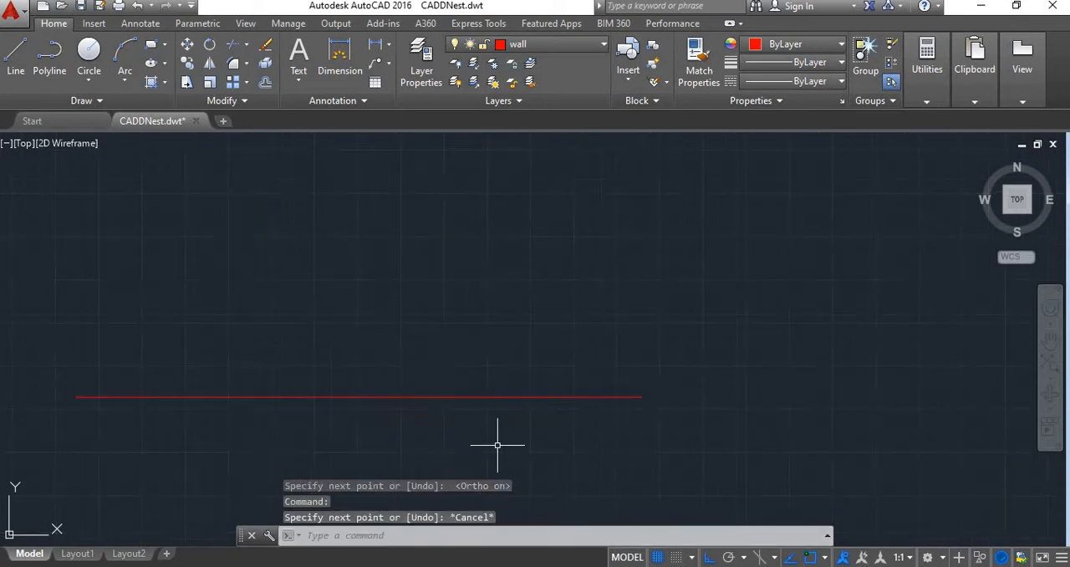
Offset the horizontal line 1'6" upward
{"action": "scroll", "coordinate": [448, 406], "scroll_direction": "up", "scroll_amount": 2}
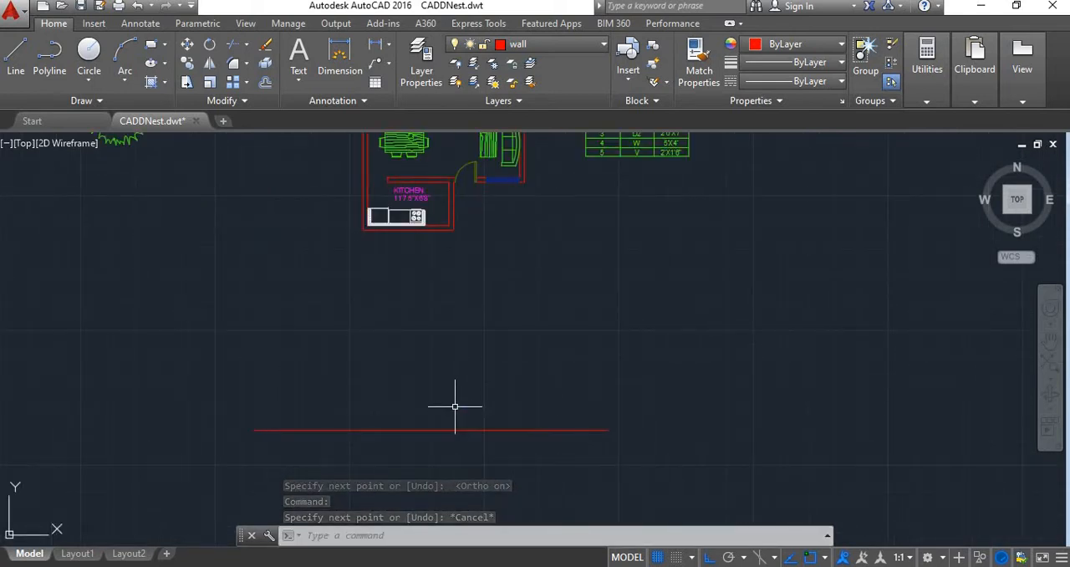
{"action": "type", "text": "o"}
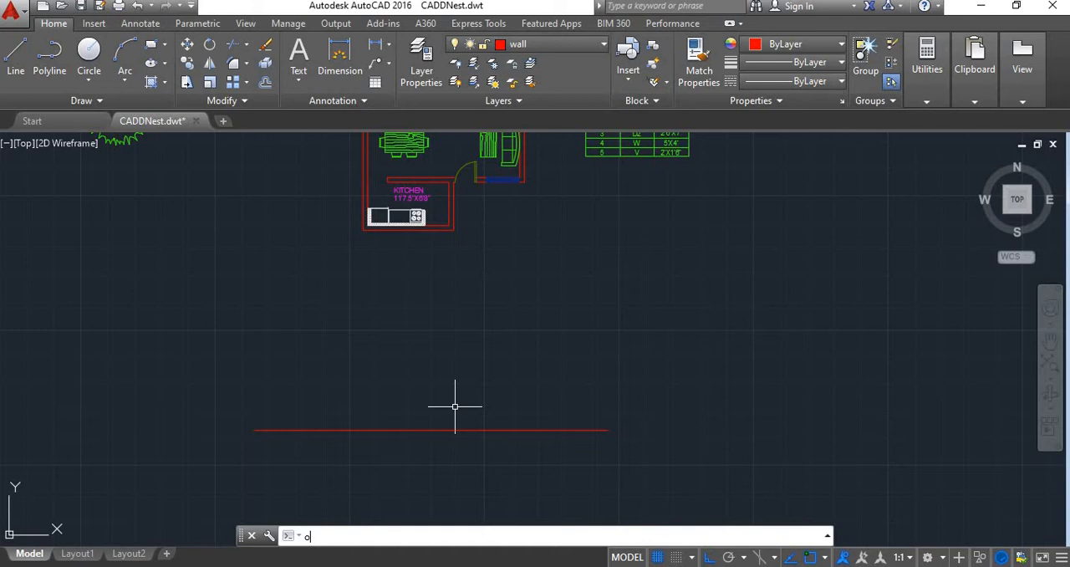
{"action": "key", "text": "Return"}
{"action": "type", "text": "o"}
{"action": "key", "text": "Return"}
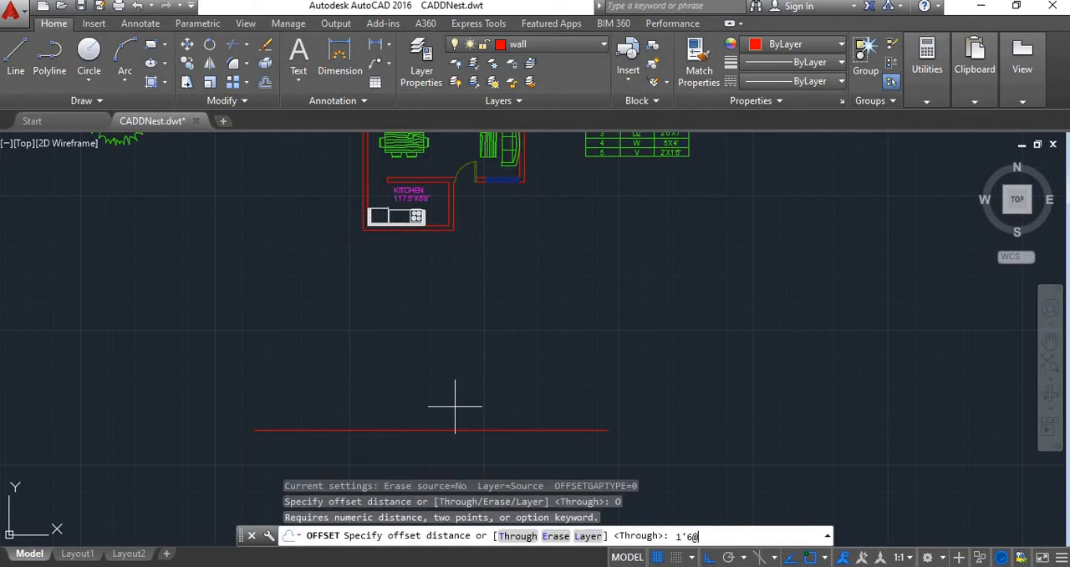
{"action": "key", "text": "Return"}
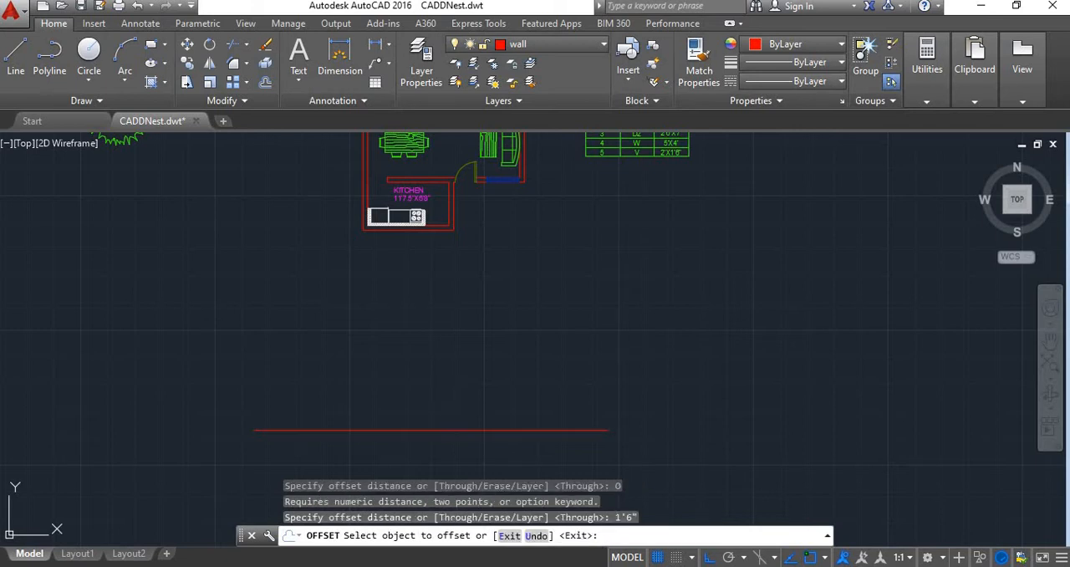
{"action": "left_click", "coordinate": [453, 431]}
{"action": "left_click", "coordinate": [457, 352]}
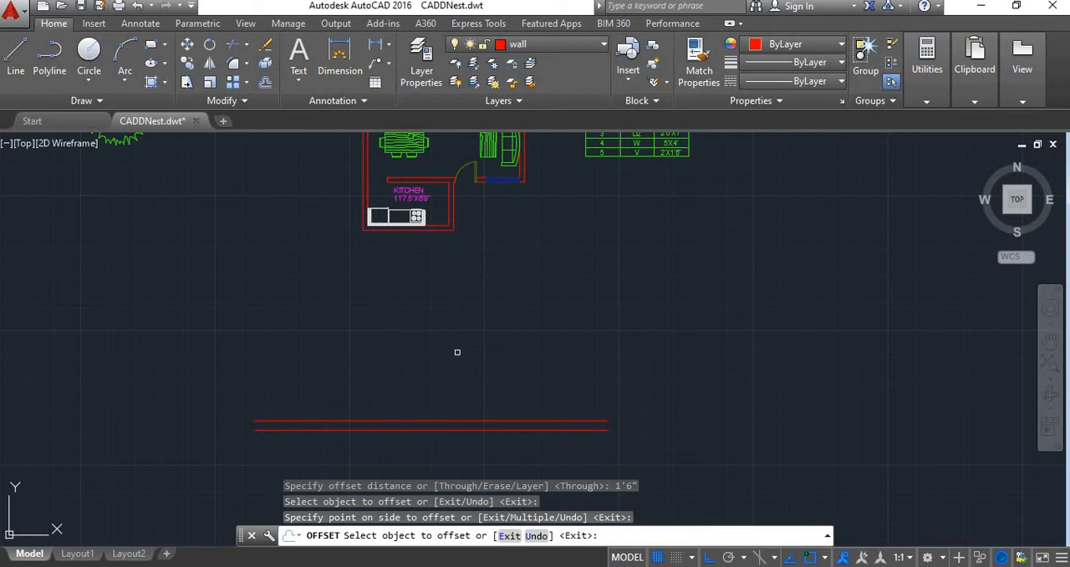
{"action": "key", "text": "Return"}
{"action": "key", "text": "Return"}
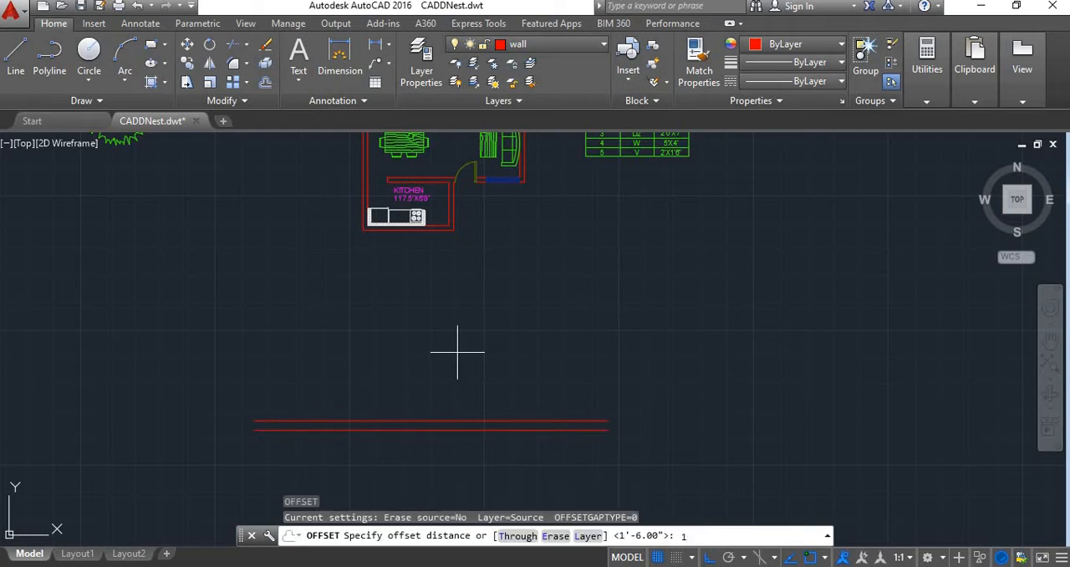
Offset the upper of the two horizontal lines 10' upward
{"action": "key", "text": "Return"}
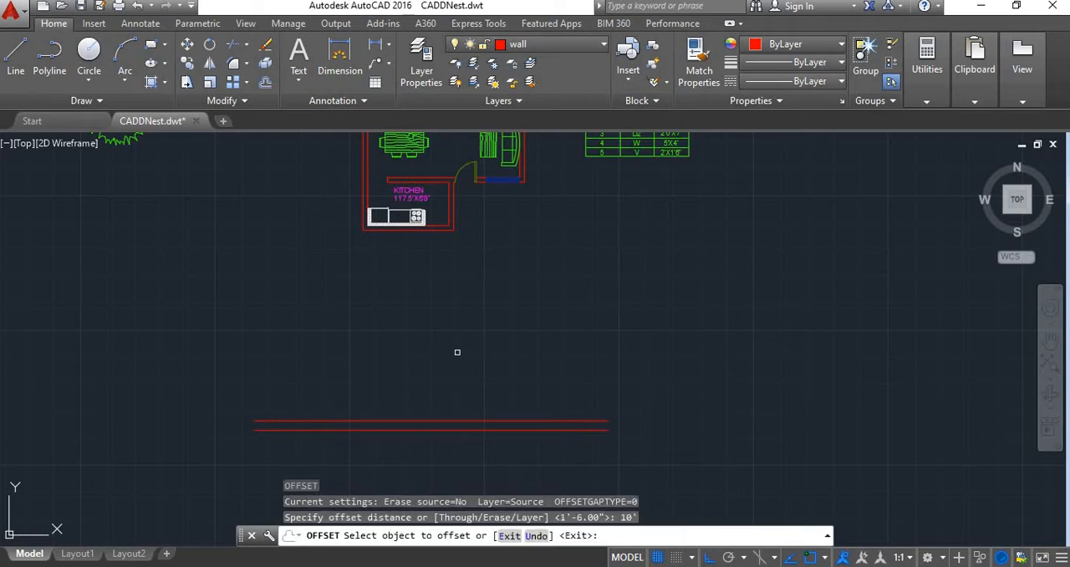
{"action": "left_click", "coordinate": [444, 426]}
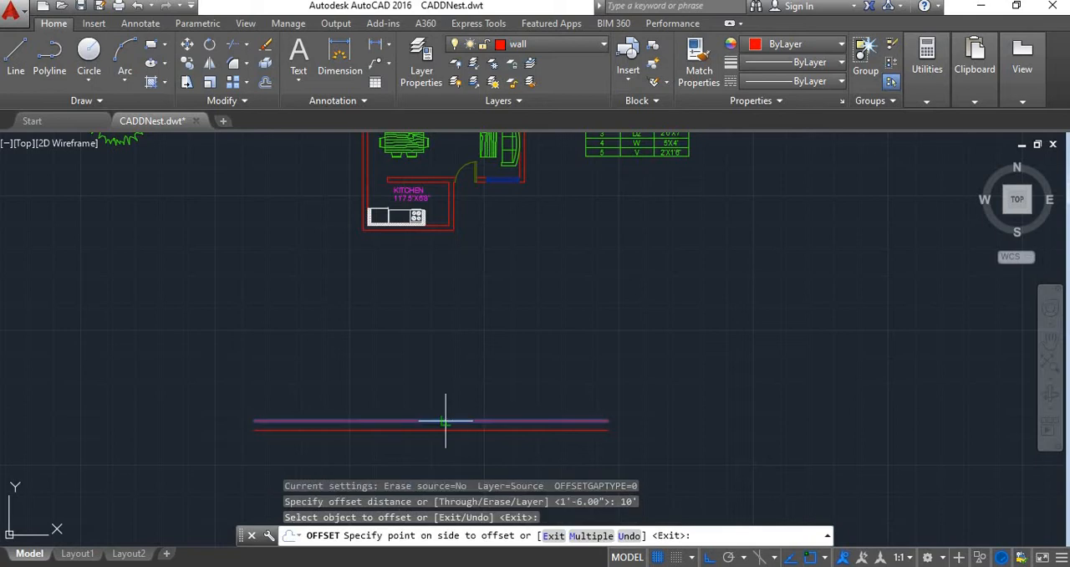
{"action": "left_click", "coordinate": [428, 318]}
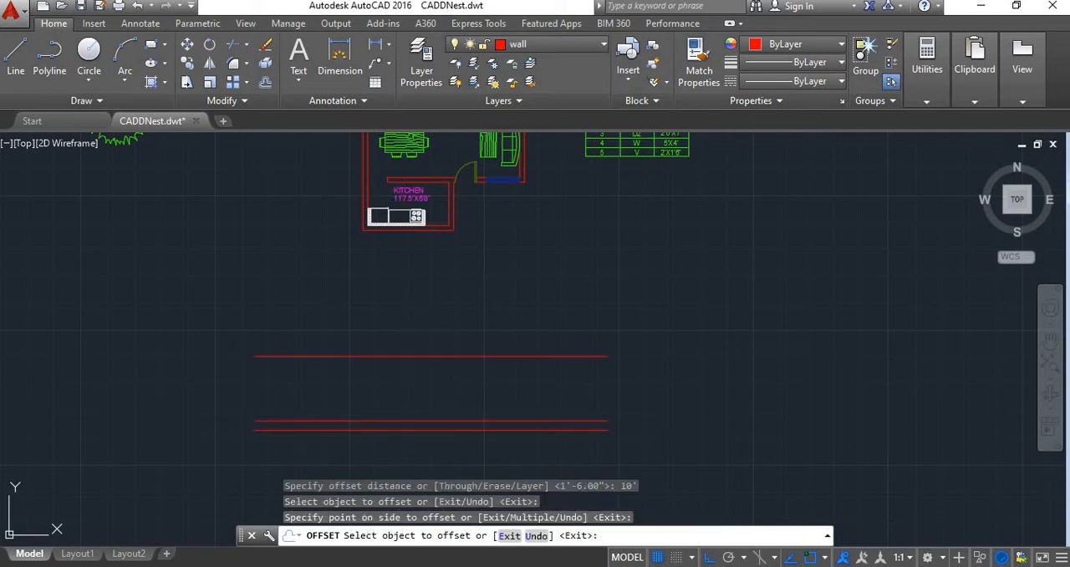
{"action": "right_click", "coordinate": [445, 339]}
{"action": "left_click", "coordinate": [451, 351]}
Offset the topmost horizontal line 6" upward
{"action": "scroll", "coordinate": [434, 360], "scroll_direction": "up", "scroll_amount": 4}
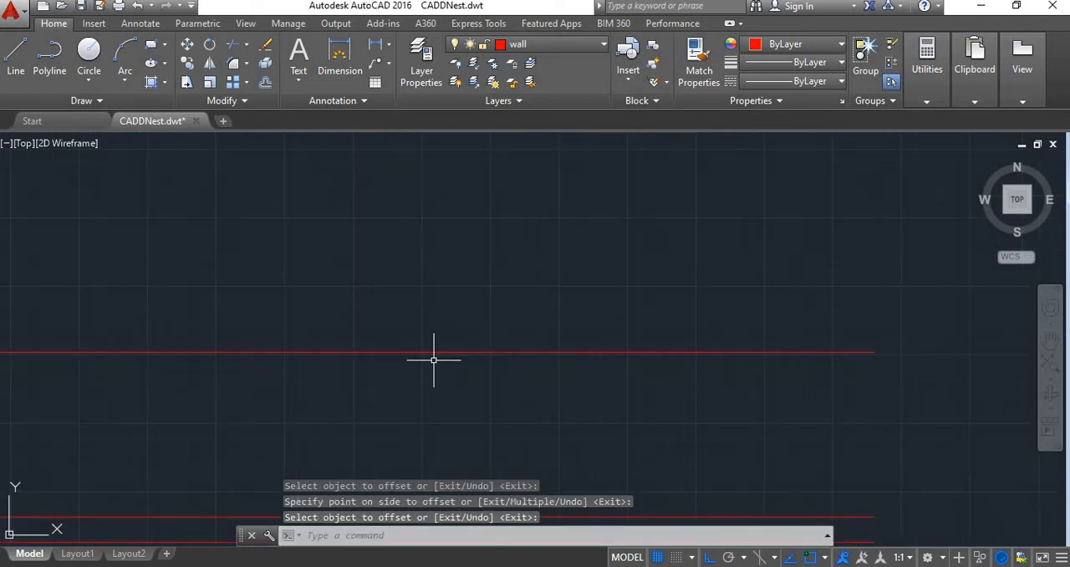
{"action": "scroll", "coordinate": [434, 359], "scroll_direction": "down", "scroll_amount": 2}
{"action": "type", "text": "o"}
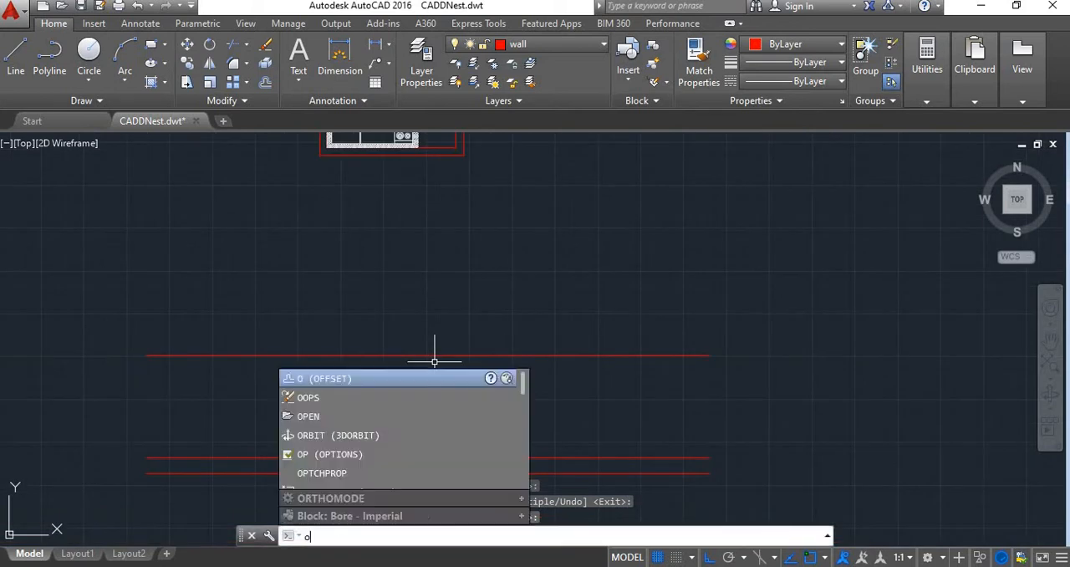
{"action": "key", "text": "Return"}
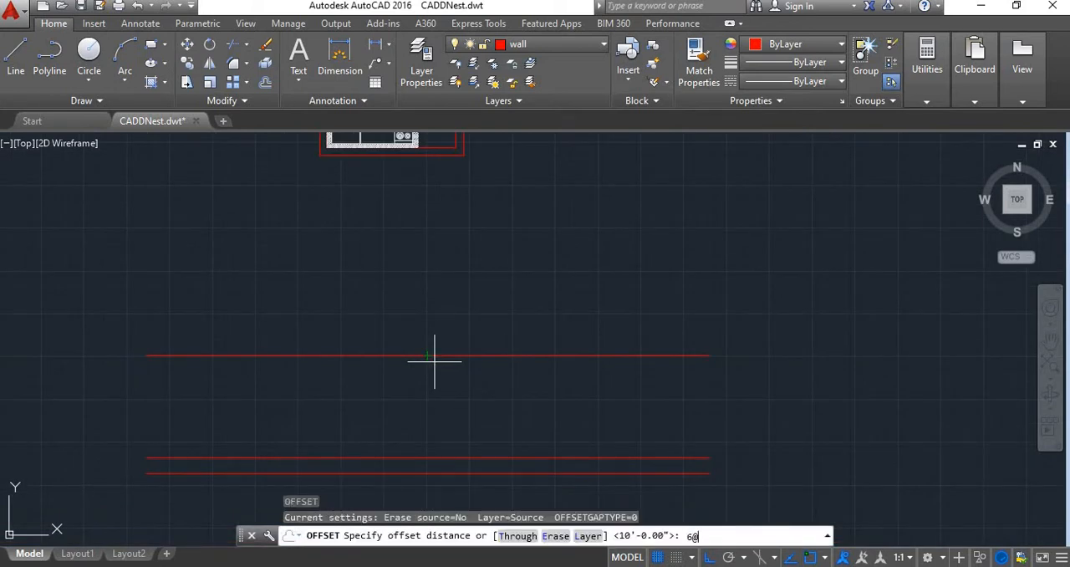
{"action": "key", "text": "Return"}
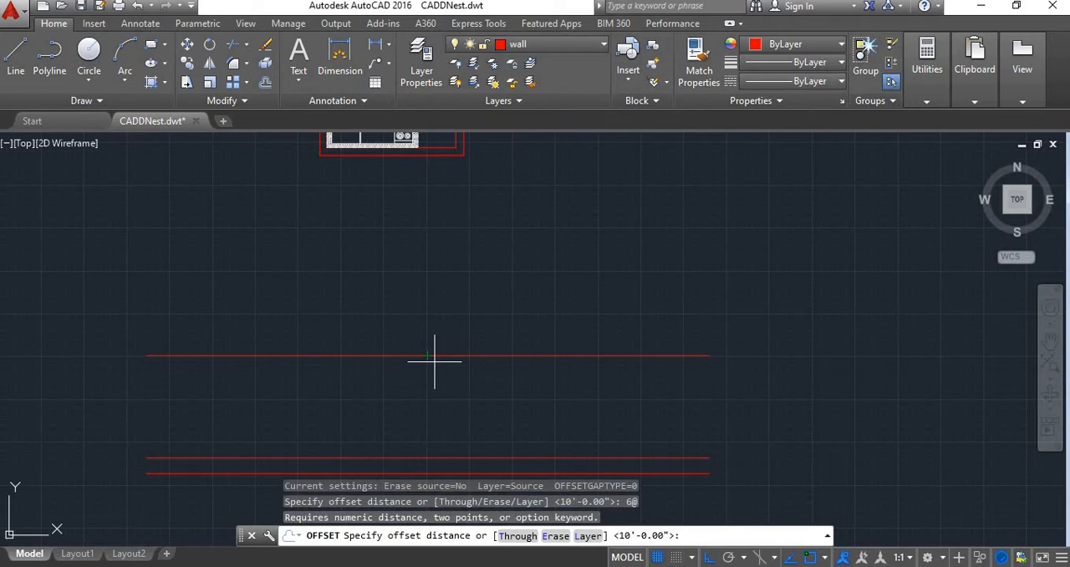
{"action": "key", "text": "Return"}
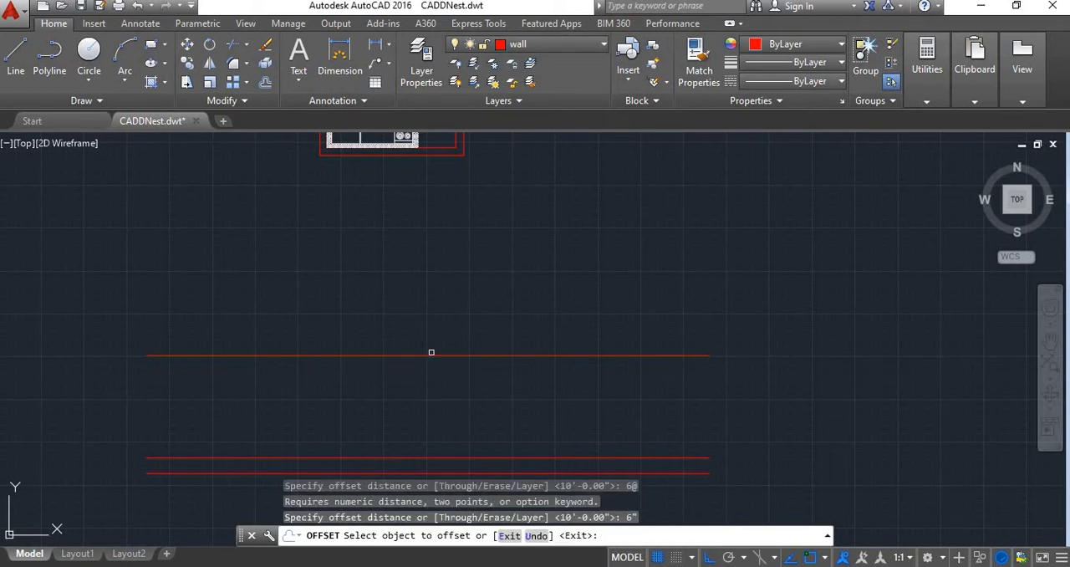
{"action": "left_click", "coordinate": [444, 356]}
{"action": "left_click", "coordinate": [444, 292]}
{"action": "scroll", "coordinate": [449, 303], "scroll_direction": "down", "scroll_amount": 6}
{"action": "scroll", "coordinate": [432, 326], "scroll_direction": "up", "scroll_amount": 5}
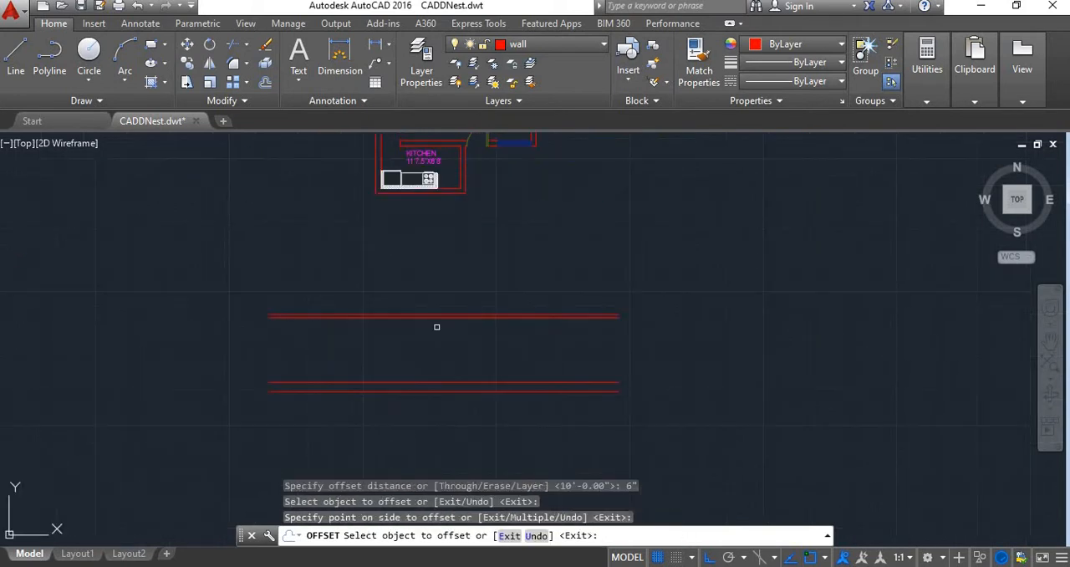
{"action": "key", "text": "Escape"}
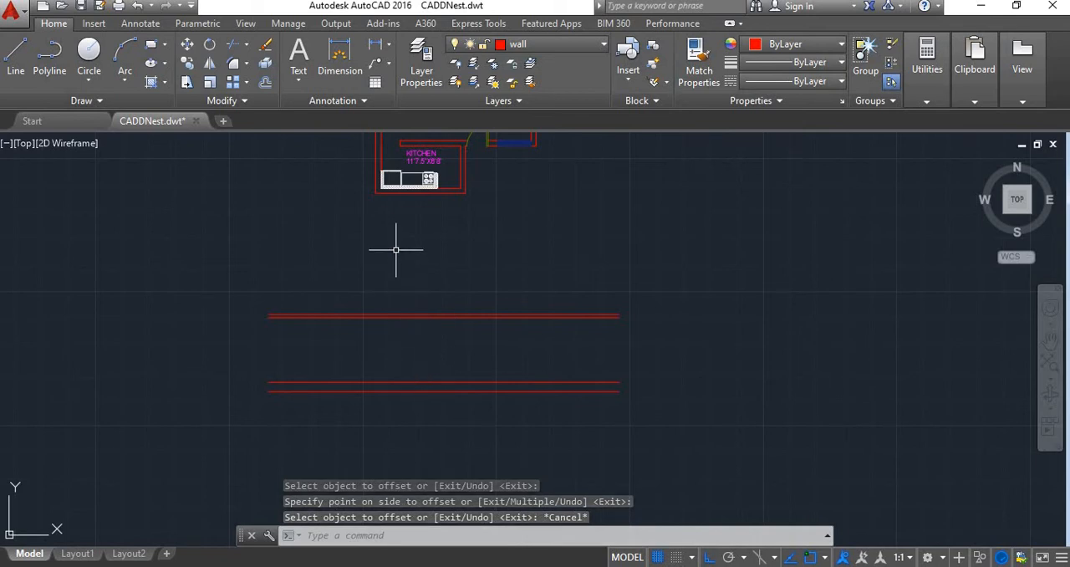
{"action": "scroll", "coordinate": [391, 268], "scroll_direction": "down", "scroll_amount": 2}
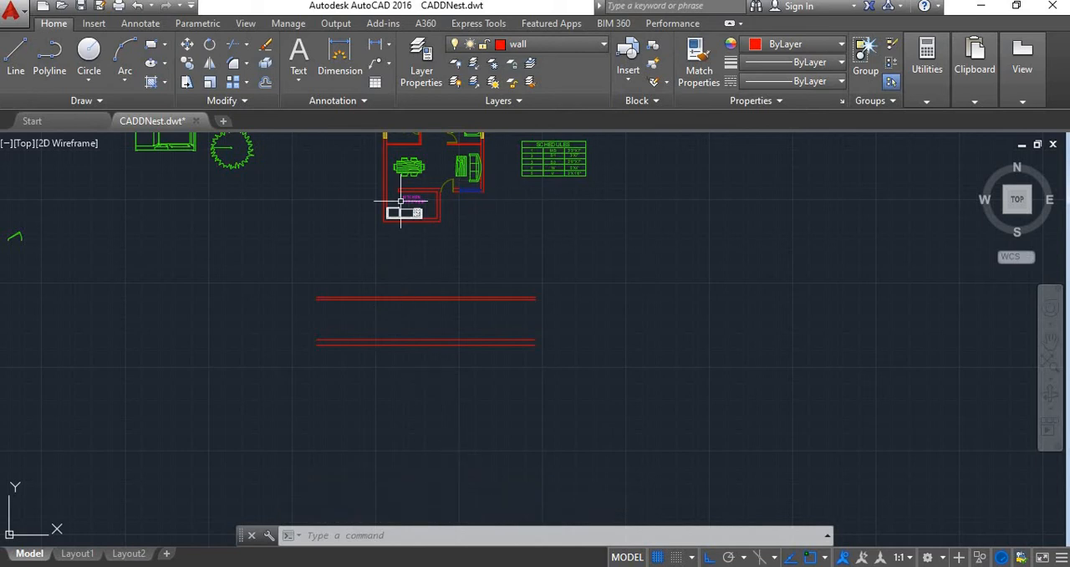
{"action": "scroll", "coordinate": [368, 252], "scroll_direction": "up", "scroll_amount": 4}
{"action": "scroll", "coordinate": [430, 227], "scroll_direction": "down", "scroll_amount": 5}
{"action": "scroll", "coordinate": [425, 237], "scroll_direction": "up", "scroll_amount": 4}
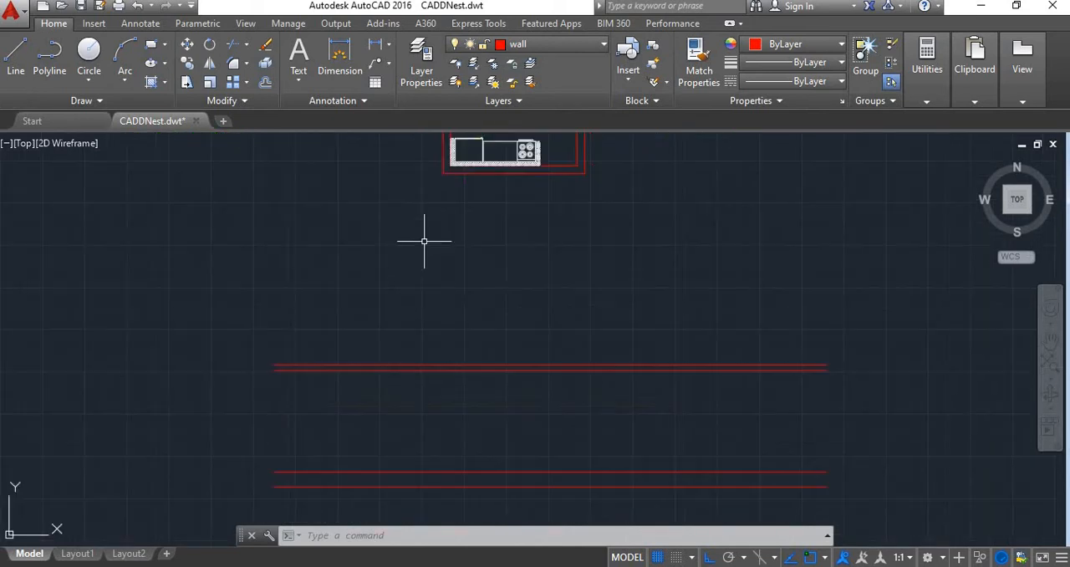
{"action": "scroll", "coordinate": [444, 229], "scroll_direction": "down", "scroll_amount": 4}
{"action": "scroll", "coordinate": [451, 266], "scroll_direction": "up", "scroll_amount": 3}
{"action": "middle_click_drag", "start_coordinate": [450, 266], "coordinate": [447, 351]}
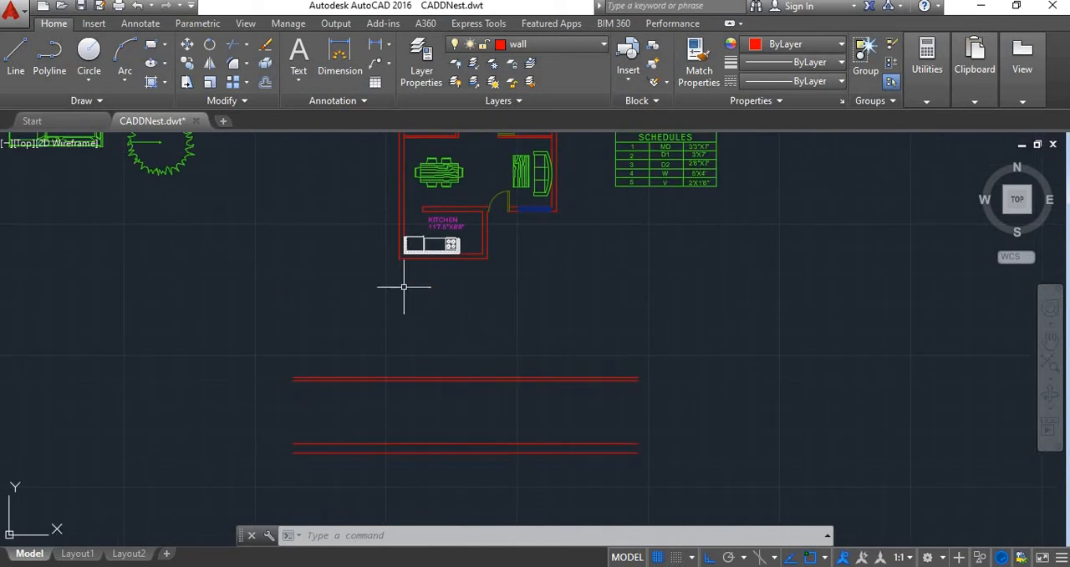
{"action": "middle_click_drag", "start_coordinate": [398, 312], "coordinate": [421, 350]}
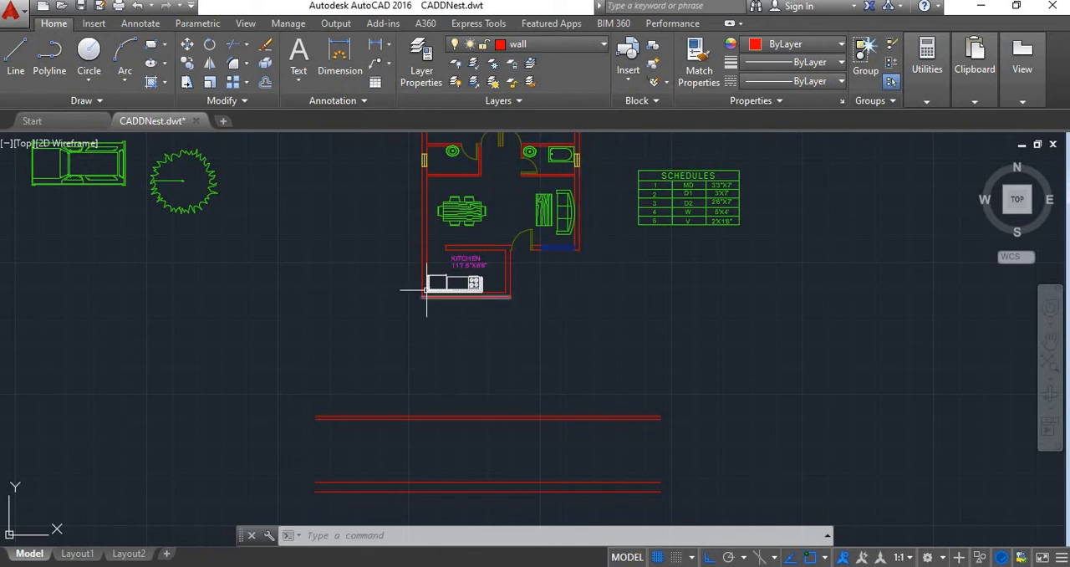
Draw vertical construction lines through the kitchen's two lower outer corners and the plan's outer corner beside the front window
{"action": "scroll", "coordinate": [521, 378], "scroll_direction": "down", "scroll_amount": 3}
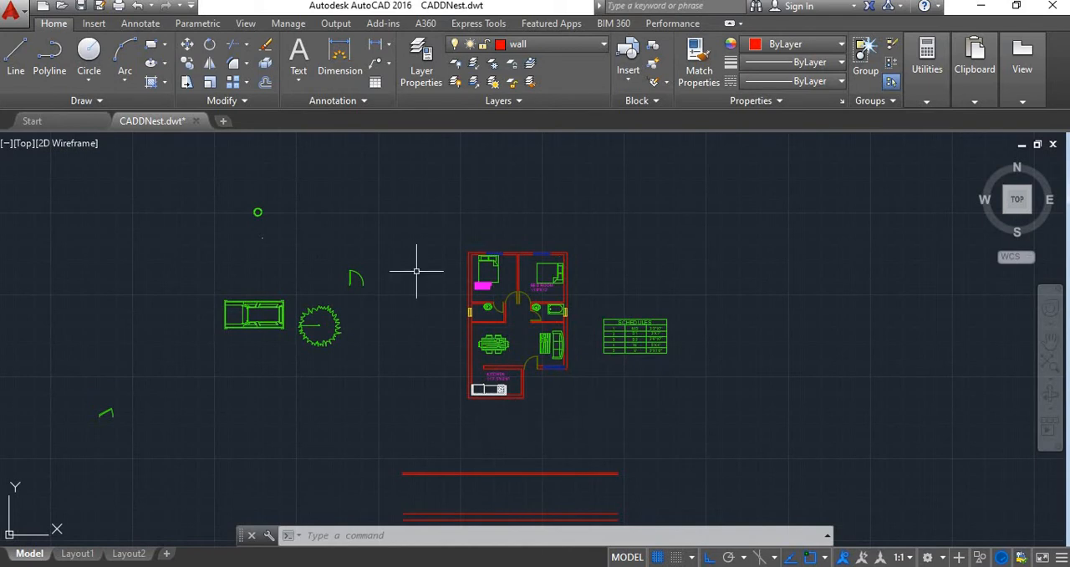
{"action": "scroll", "coordinate": [477, 255], "scroll_direction": "up", "scroll_amount": 3}
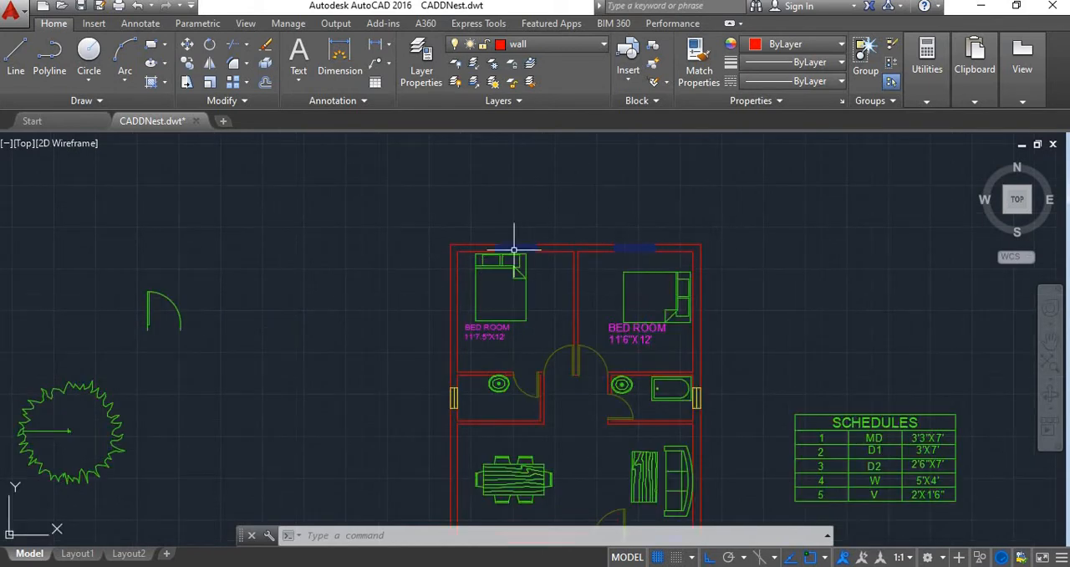
{"action": "scroll", "coordinate": [727, 232], "scroll_direction": "down", "scroll_amount": 2}
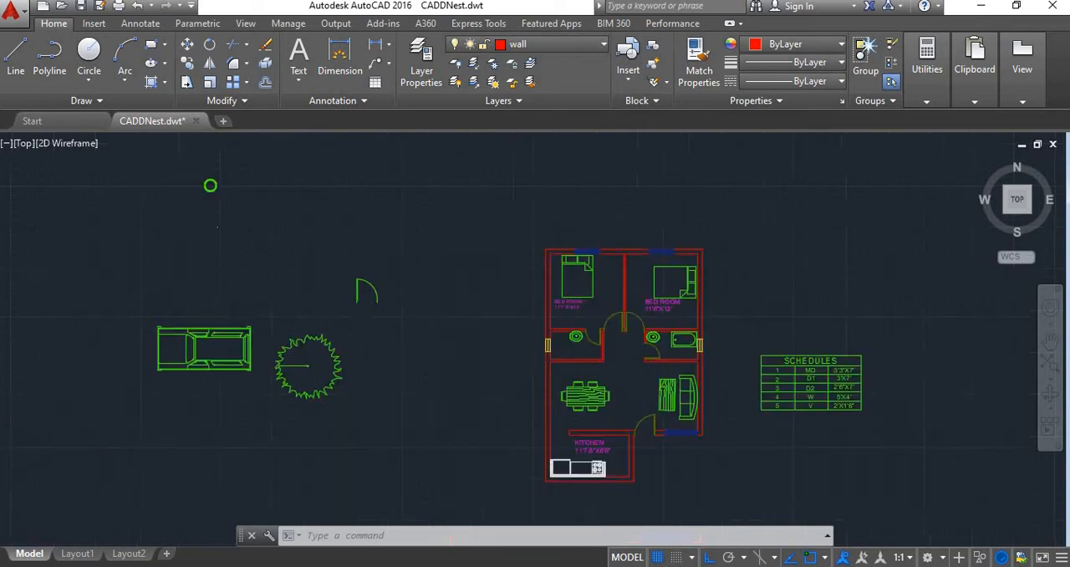
{"action": "middle_click_drag", "start_coordinate": [740, 460], "coordinate": [716, 354]}
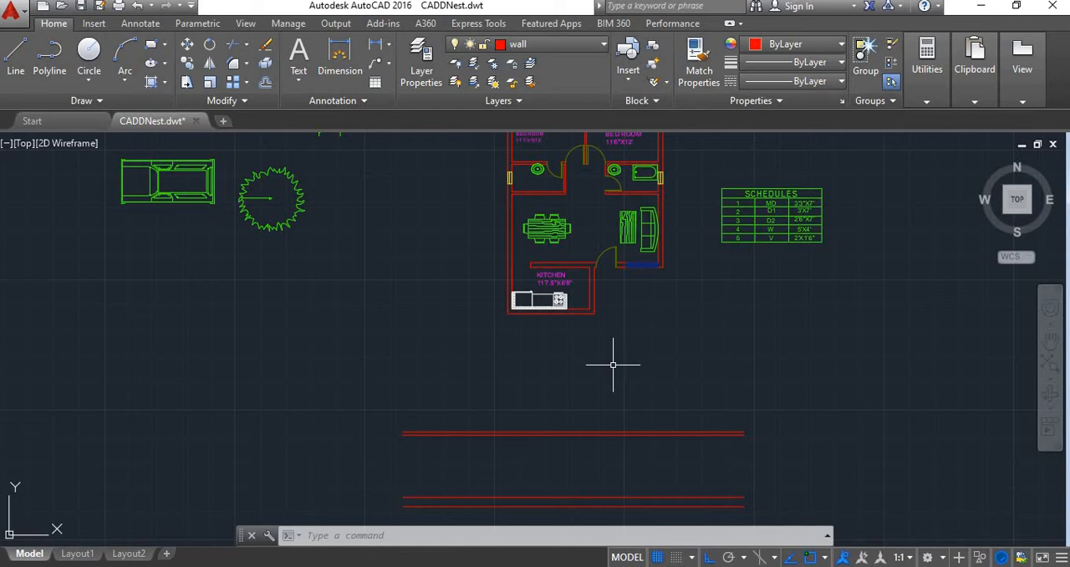
{"action": "type", "text": "x"}
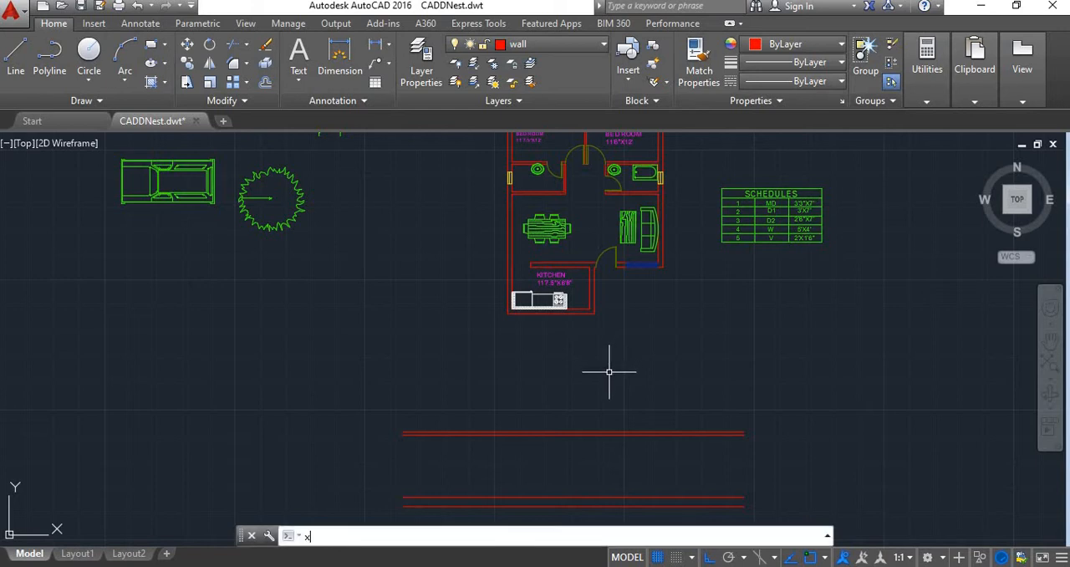
{"action": "type", "text": "l"}
{"action": "key", "text": "Return"}
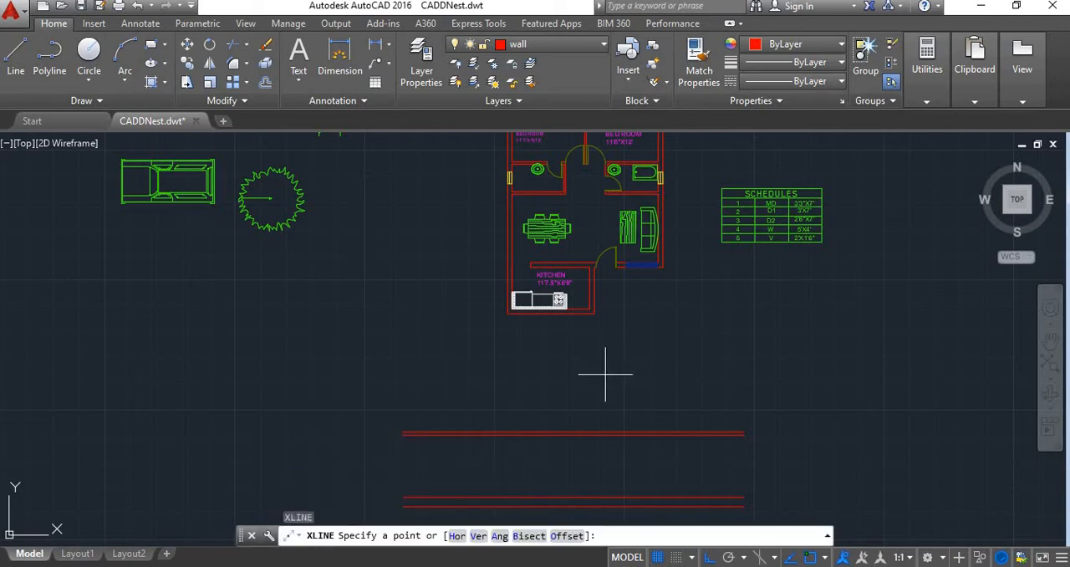
{"action": "key", "text": "Return"}
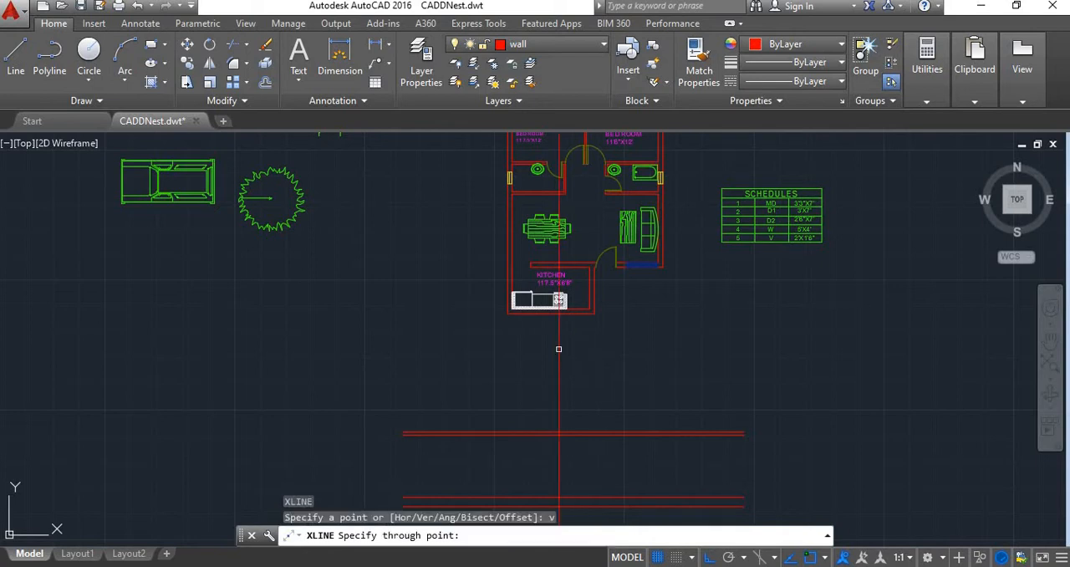
{"action": "left_click", "coordinate": [508, 314]}
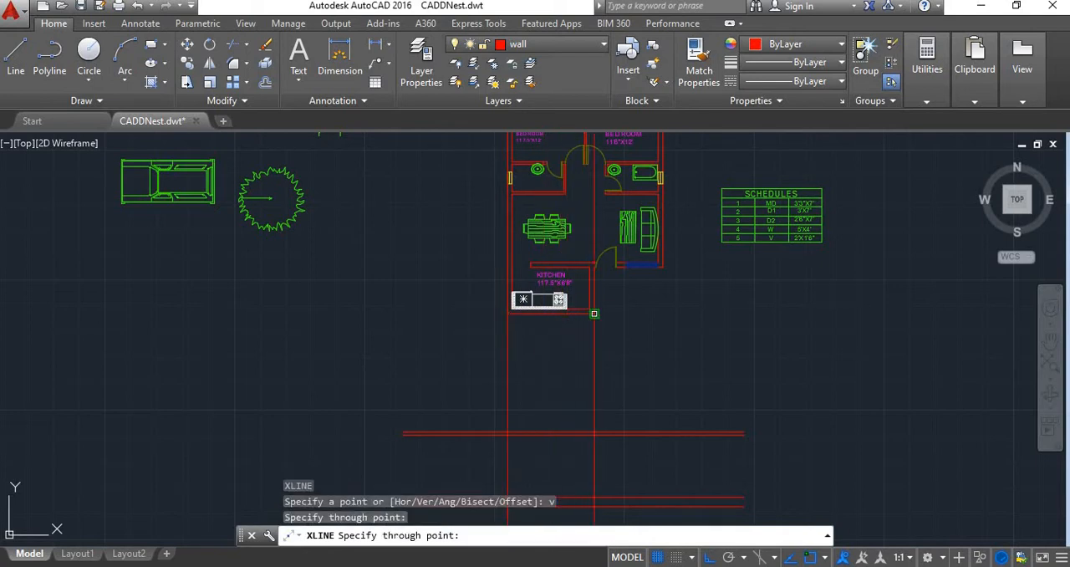
{"action": "left_click", "coordinate": [595, 314]}
{"action": "scroll", "coordinate": [669, 267], "scroll_direction": "up", "scroll_amount": 4}
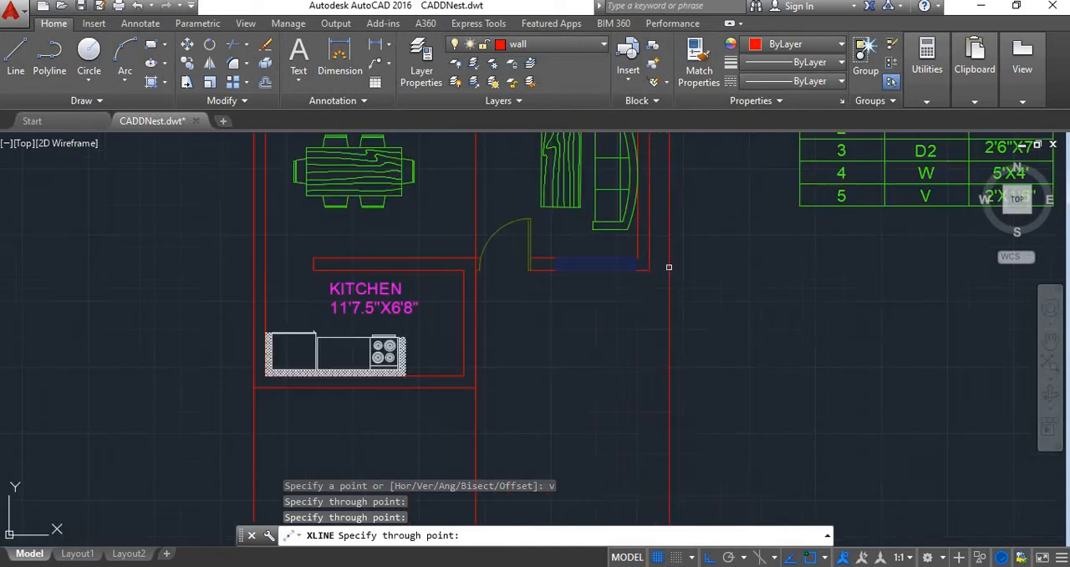
{"action": "scroll", "coordinate": [670, 314], "scroll_direction": "down", "scroll_amount": 4}
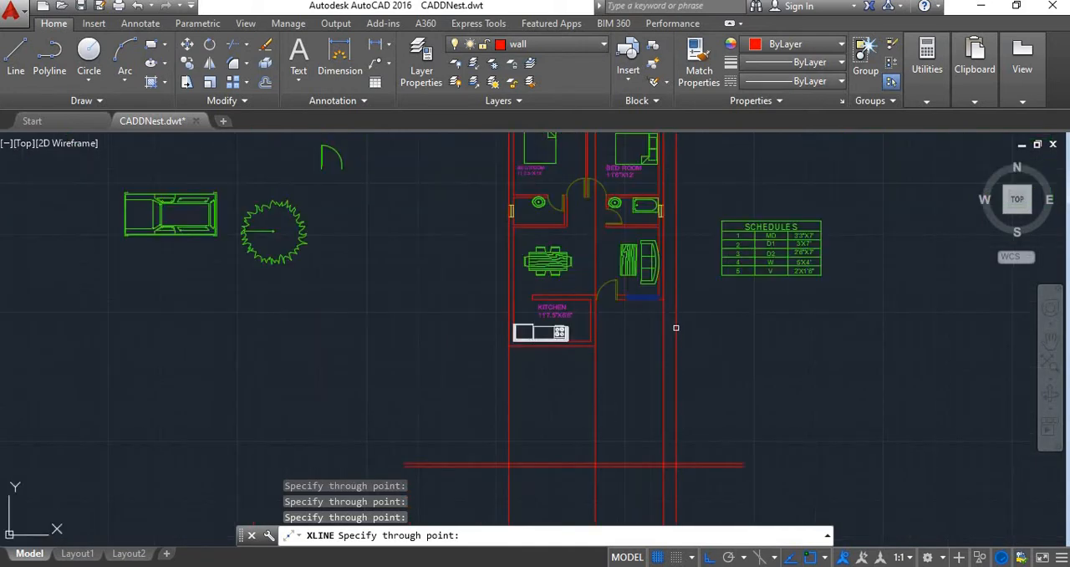
{"action": "key", "text": "Escape"}
Trim the three vertical construction lines below the lowest level line and between the plan and the topmost level line
{"action": "middle_click_drag", "start_coordinate": [616, 410], "coordinate": [589, 305]}
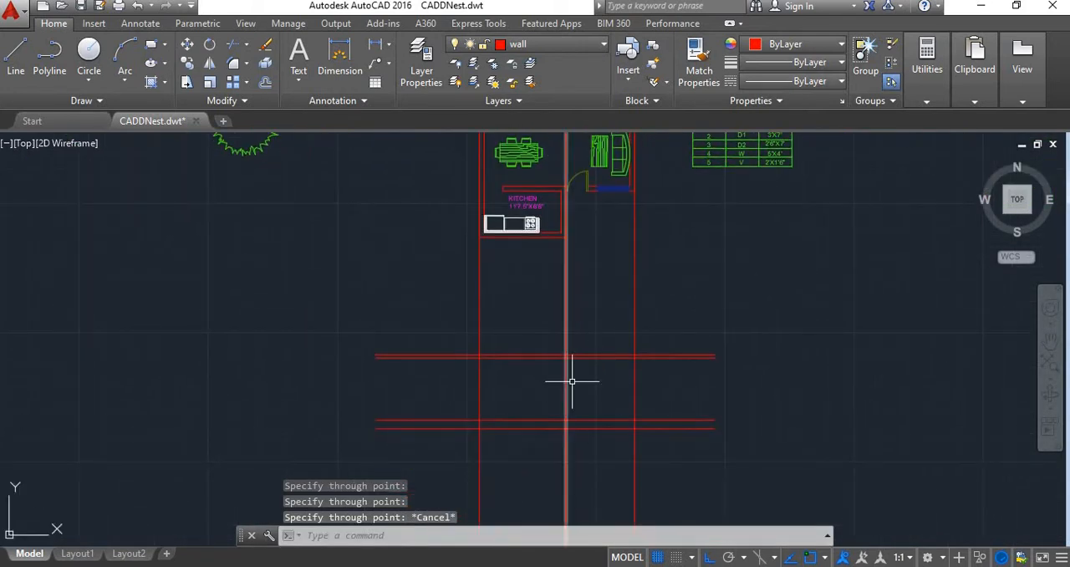
{"action": "type", "text": "tr"}
{"action": "key", "text": "Return"}
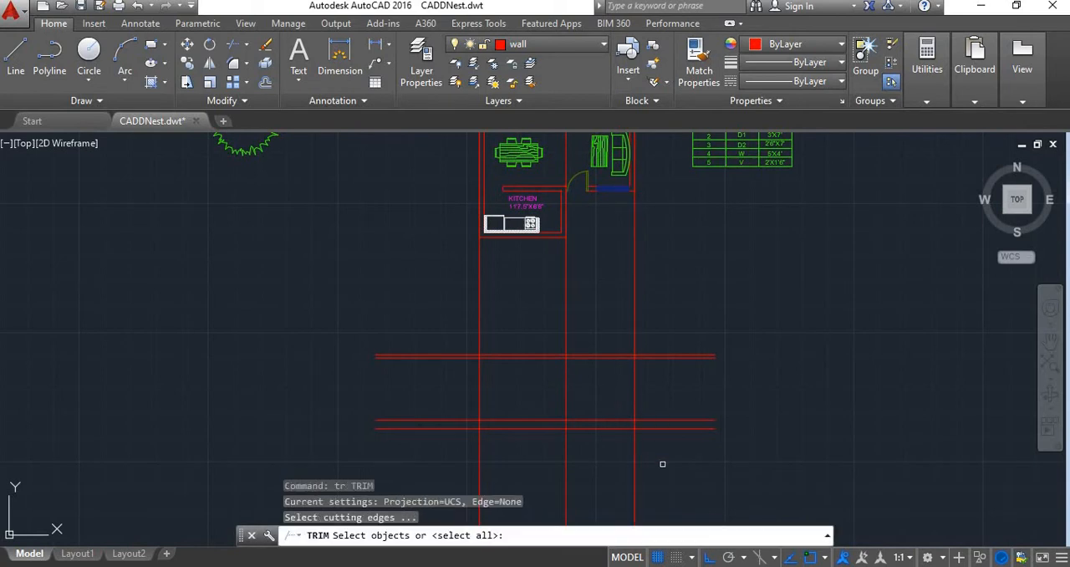
{"action": "key", "text": "Return"}
{"action": "left_click", "coordinate": [675, 479]}
{"action": "left_click", "coordinate": [443, 452]}
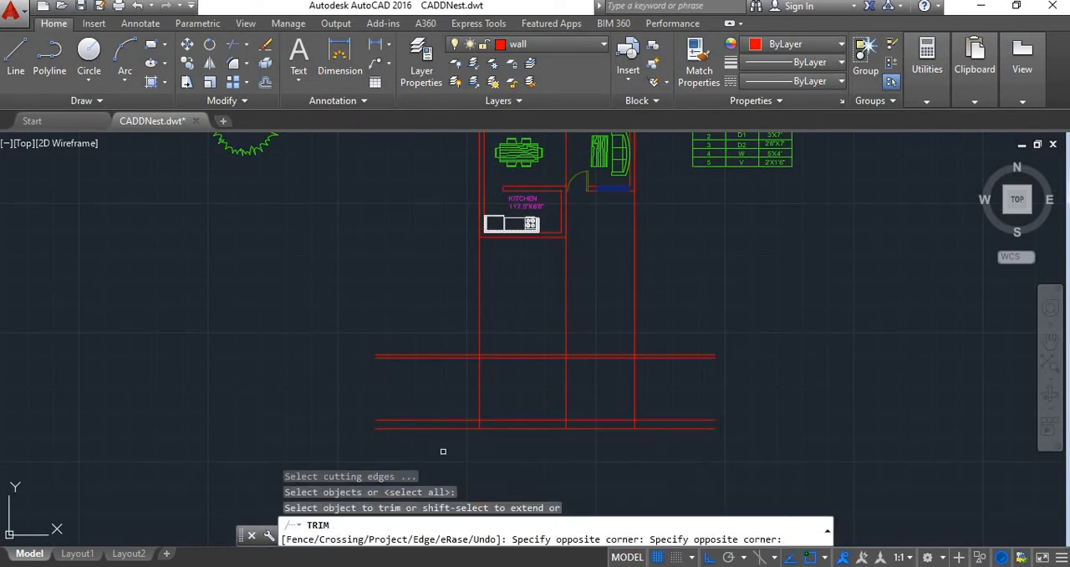
{"action": "left_click", "coordinate": [665, 294]}
{"action": "left_click", "coordinate": [410, 318]}
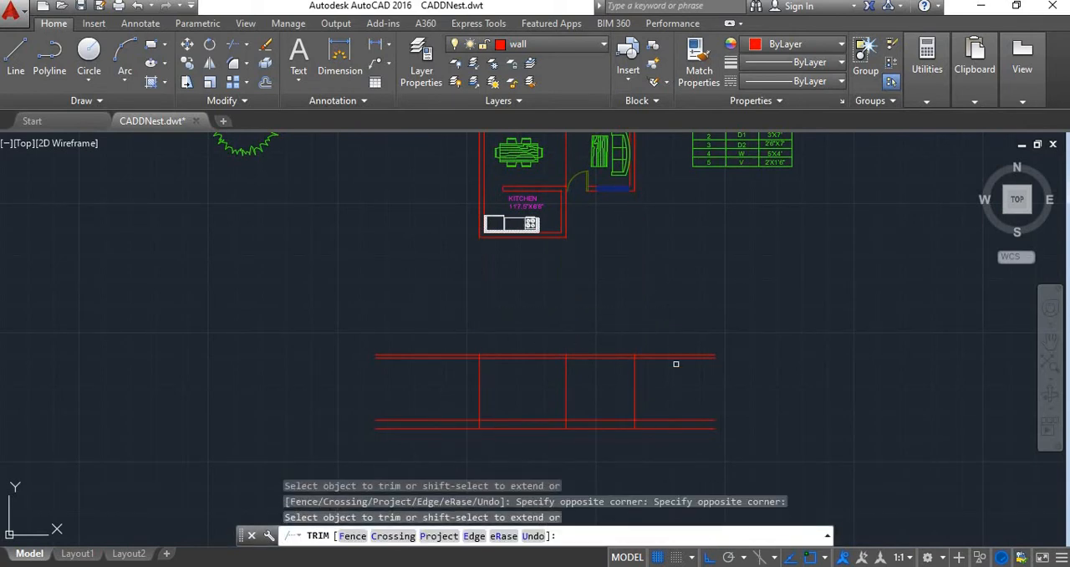
Trim the ends of the upper three level lines outside the two outer verticals, leaving the ground line untrimmed
{"action": "scroll", "coordinate": [676, 363], "scroll_direction": "up", "scroll_amount": 3}
{"action": "scroll", "coordinate": [669, 420], "scroll_direction": "down", "scroll_amount": 2}
{"action": "left_click", "coordinate": [640, 464]}
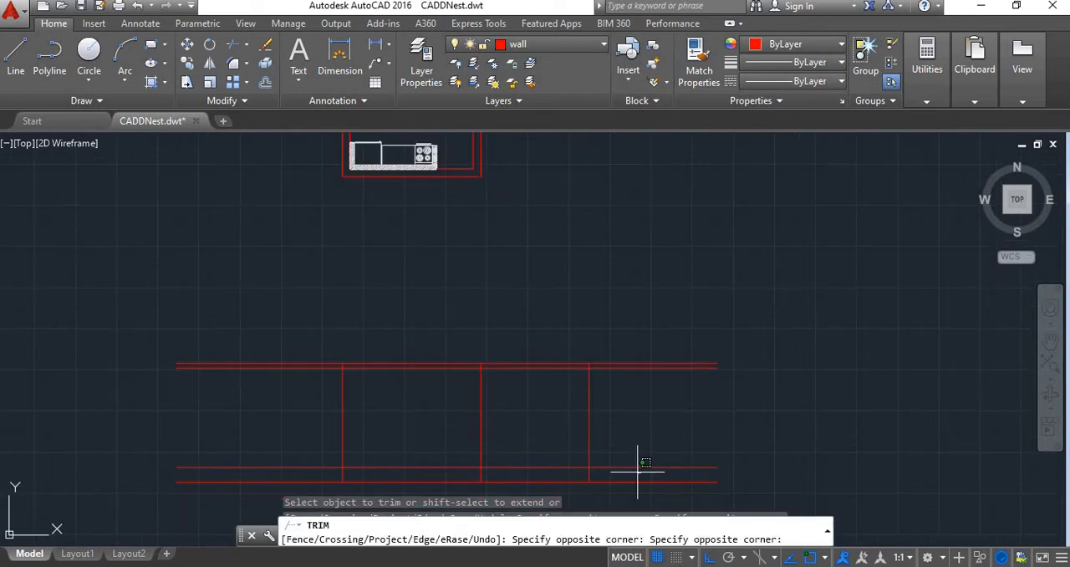
{"action": "left_click", "coordinate": [606, 304]}
{"action": "scroll", "coordinate": [504, 386], "scroll_direction": "down", "scroll_amount": 5}
{"action": "scroll", "coordinate": [504, 387], "scroll_direction": "up", "scroll_amount": 5}
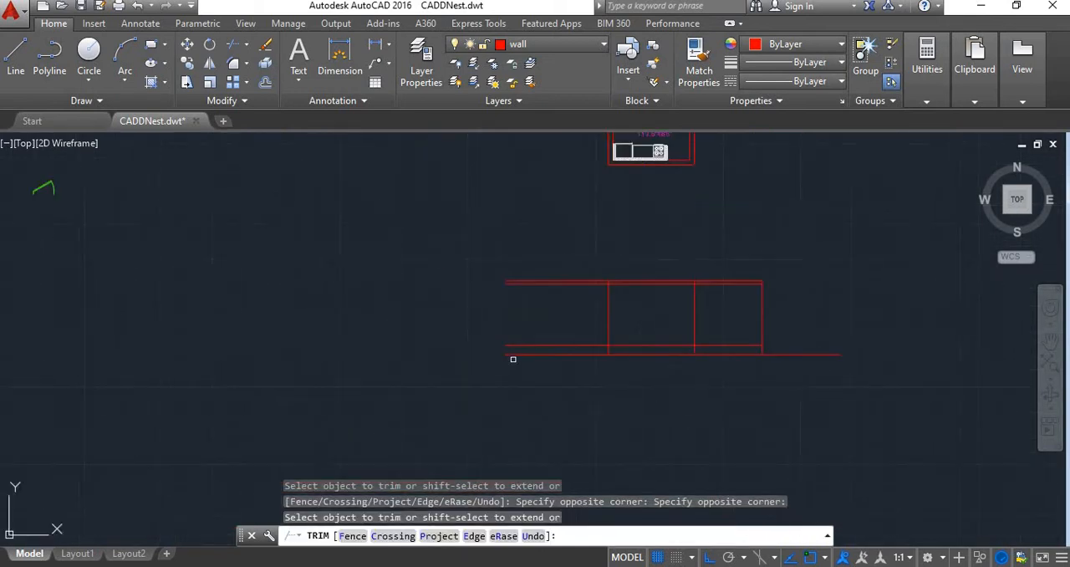
{"action": "left_click", "coordinate": [554, 357]}
{"action": "left_click", "coordinate": [510, 228]}
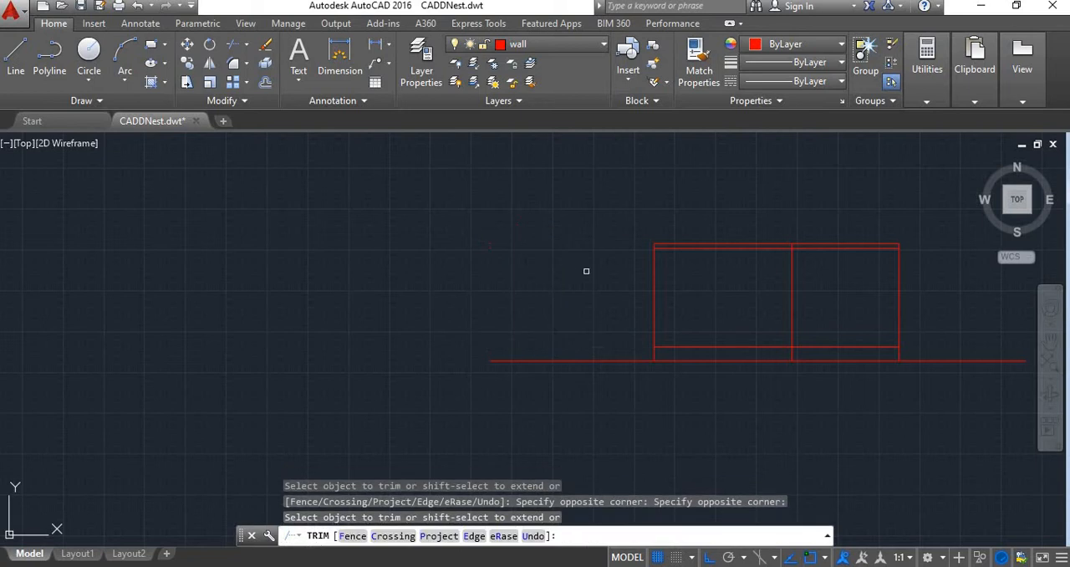
{"action": "scroll", "coordinate": [662, 345], "scroll_direction": "down", "scroll_amount": 2}
{"action": "key", "text": "Escape"}
Shorten the ground line at both ends so it extends only slightly past the outer verticals
{"action": "scroll", "coordinate": [862, 351], "scroll_direction": "up", "scroll_amount": 2}
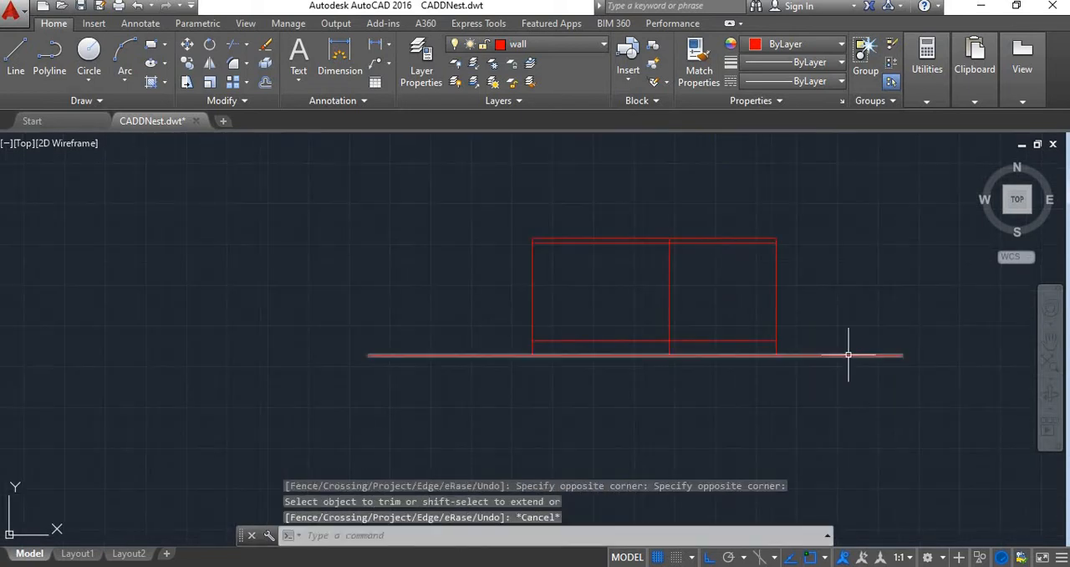
{"action": "left_click", "coordinate": [850, 355]}
{"action": "left_click", "coordinate": [901, 355]}
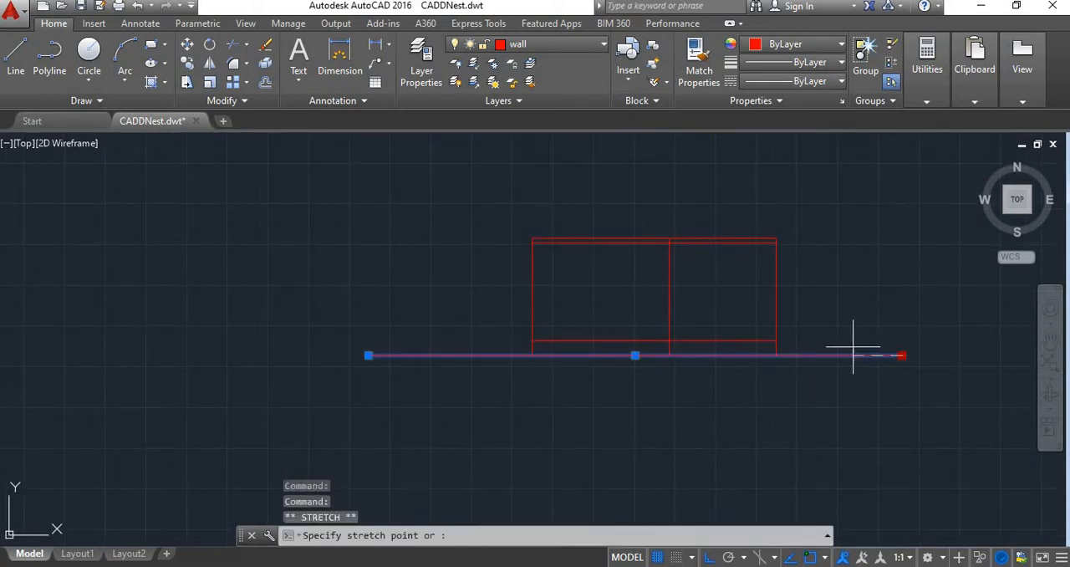
{"action": "key", "text": "Escape"}
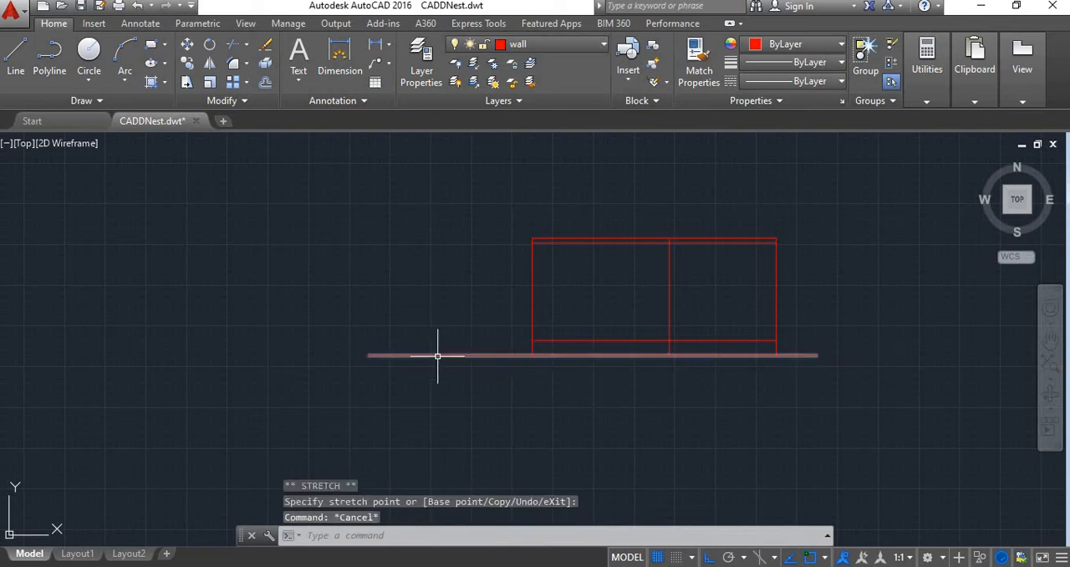
{"action": "left_click", "coordinate": [369, 355]}
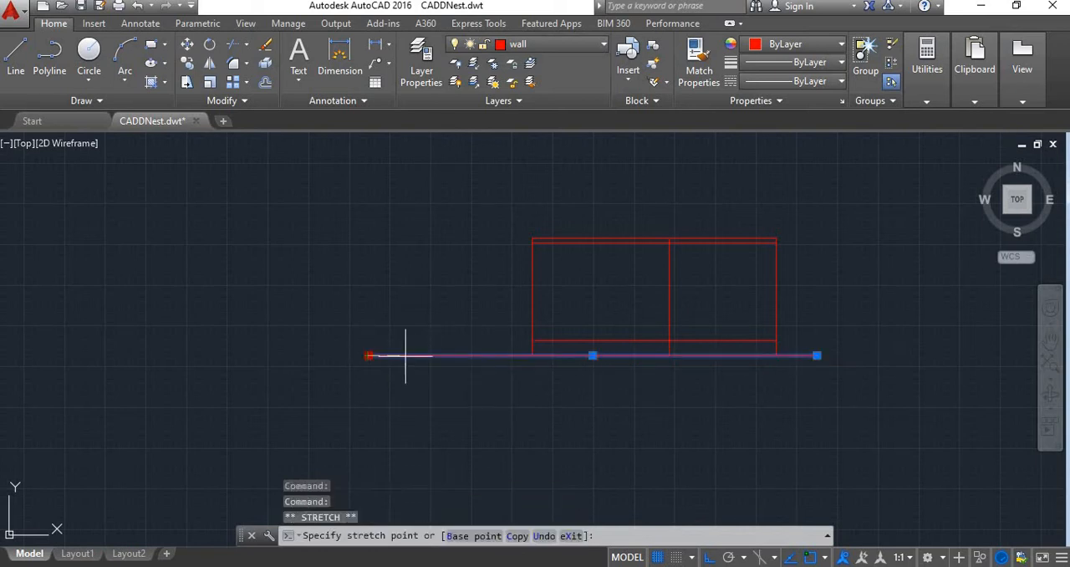
{"action": "left_click", "coordinate": [470, 356]}
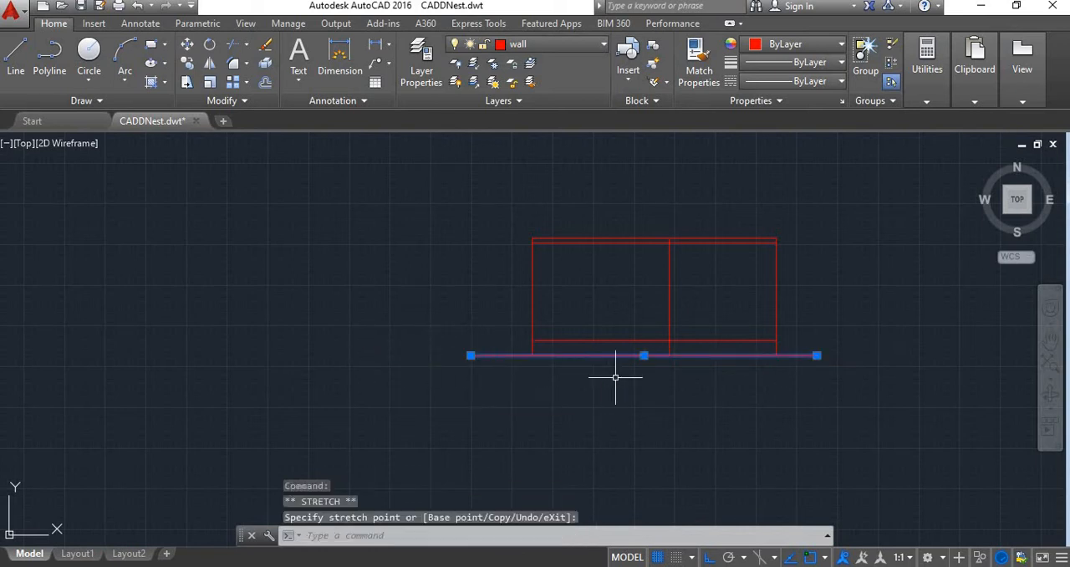
{"action": "key", "text": "Escape"}
{"action": "left_click", "coordinate": [682, 355]}
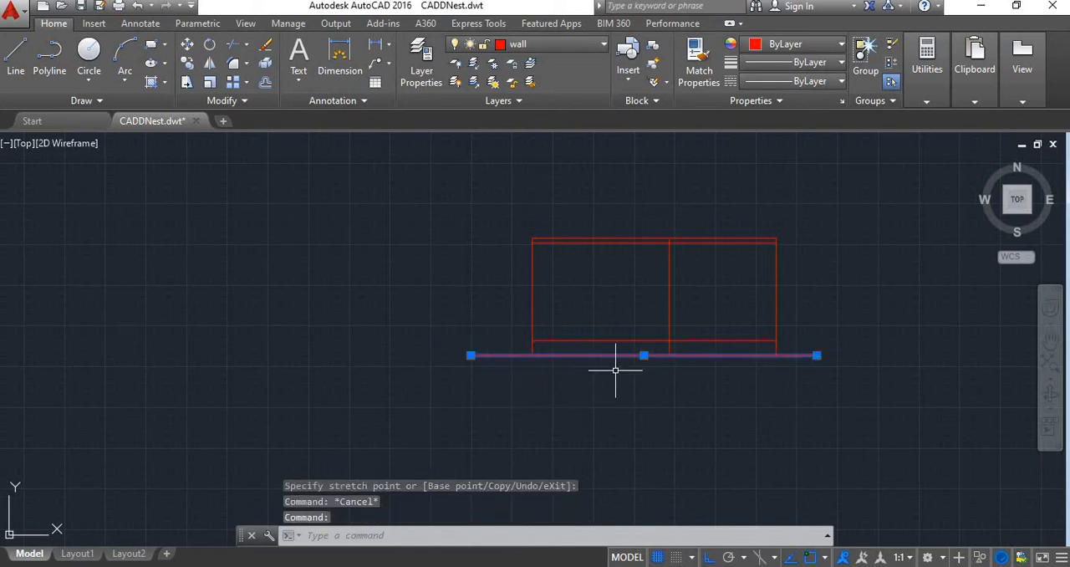
{"action": "middle_click_drag", "start_coordinate": [631, 390], "coordinate": [546, 419]}
{"action": "key", "text": "Escape"}
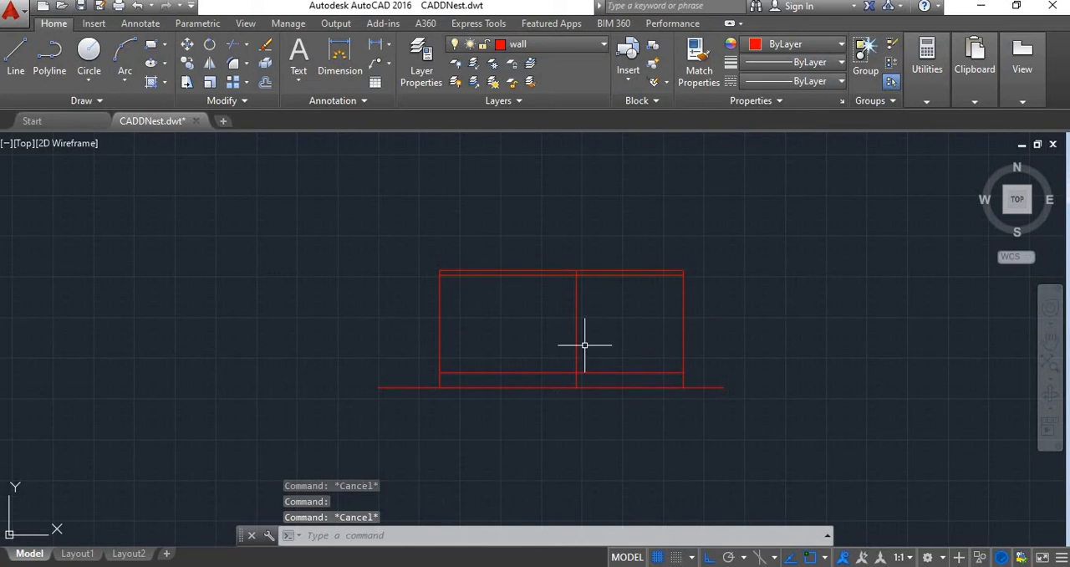
Erase the three leftover vertical construction lines running up through and above the floor plan
{"action": "scroll", "coordinate": [580, 346], "scroll_direction": "down", "scroll_amount": 4}
{"action": "scroll", "coordinate": [583, 342], "scroll_direction": "up", "scroll_amount": 2}
{"action": "scroll", "coordinate": [568, 355], "scroll_direction": "down", "scroll_amount": 1}
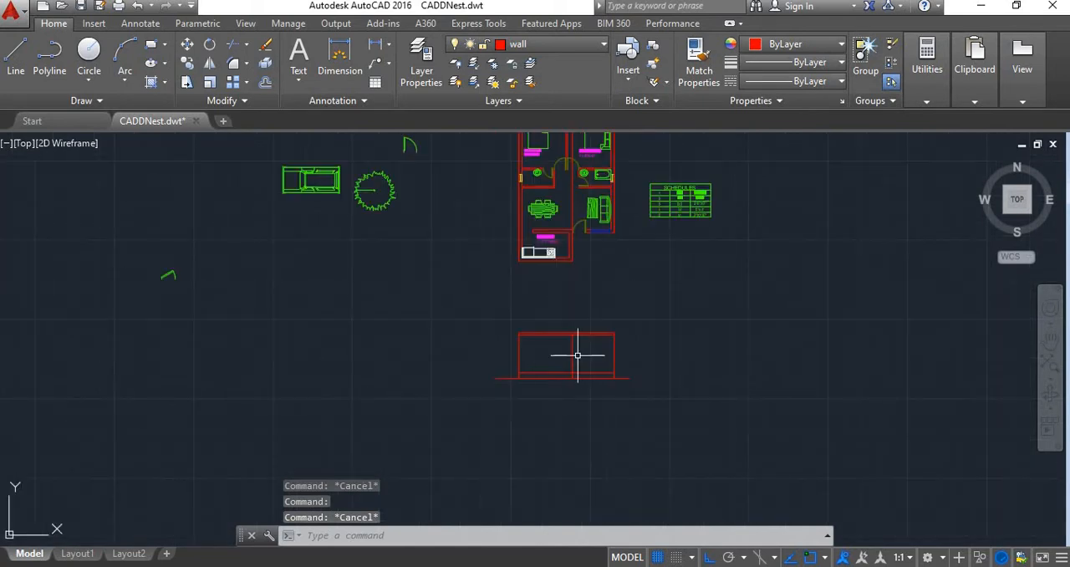
{"action": "scroll", "coordinate": [530, 334], "scroll_direction": "up", "scroll_amount": 2}
{"action": "scroll", "coordinate": [515, 358], "scroll_direction": "down", "scroll_amount": 2}
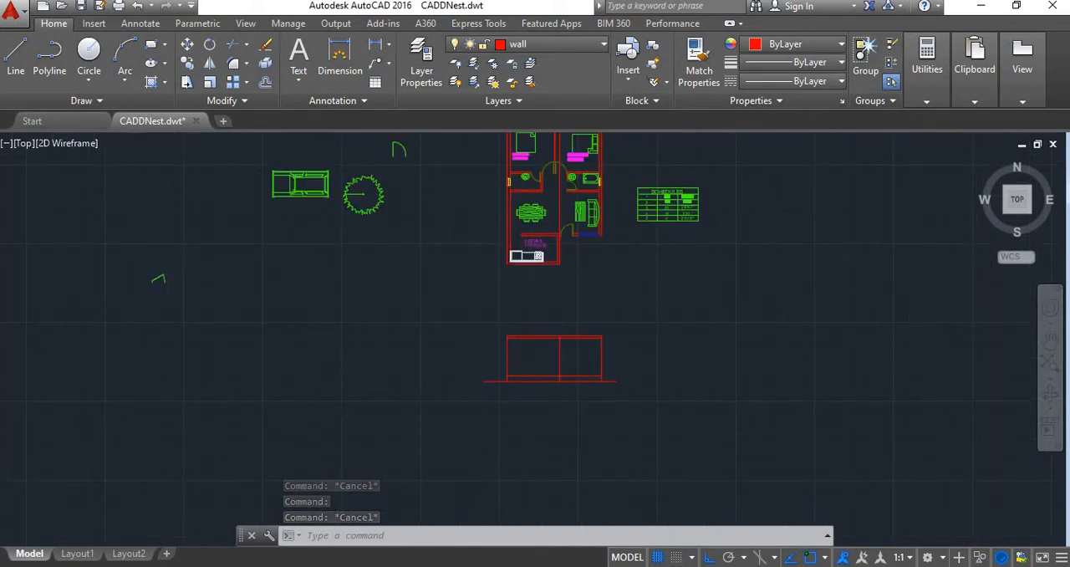
{"action": "scroll", "coordinate": [537, 298], "scroll_direction": "down", "scroll_amount": 2}
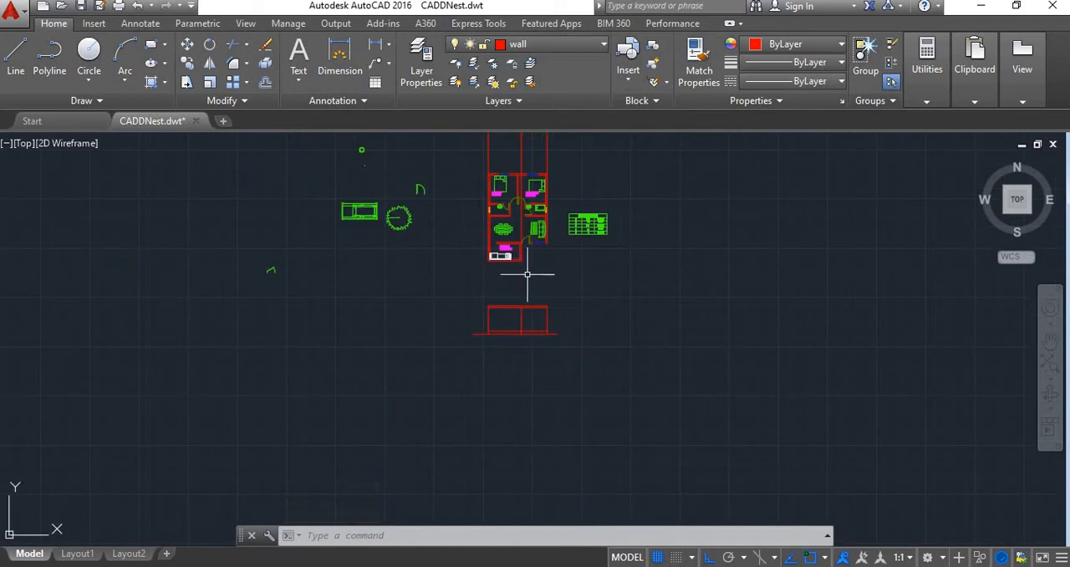
{"action": "middle_click_drag", "start_coordinate": [537, 298], "coordinate": [553, 375]}
{"action": "left_click", "coordinate": [580, 230]}
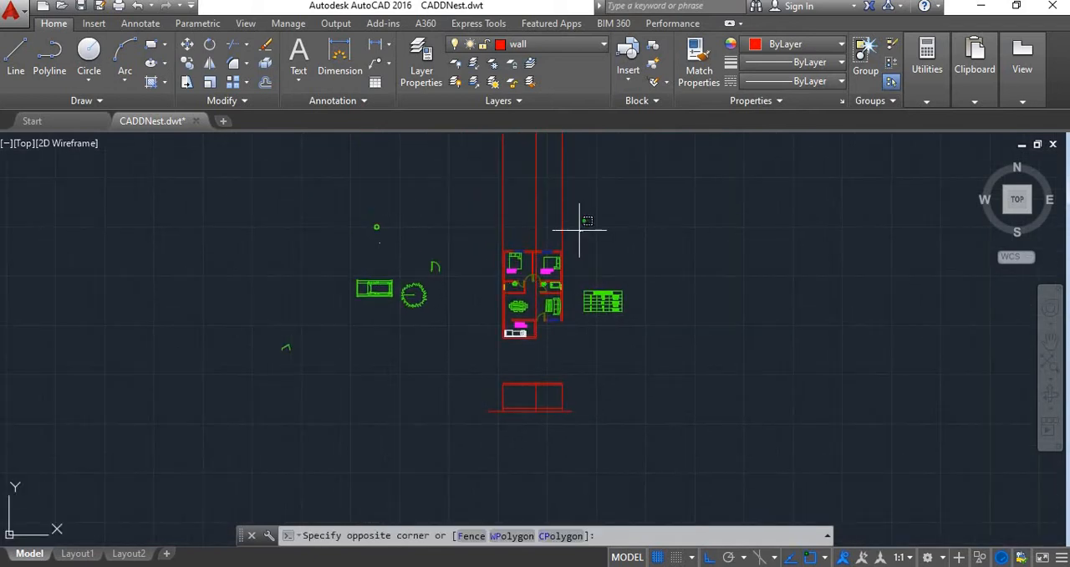
{"action": "left_click", "coordinate": [438, 191]}
{"action": "key", "text": "Delete"}
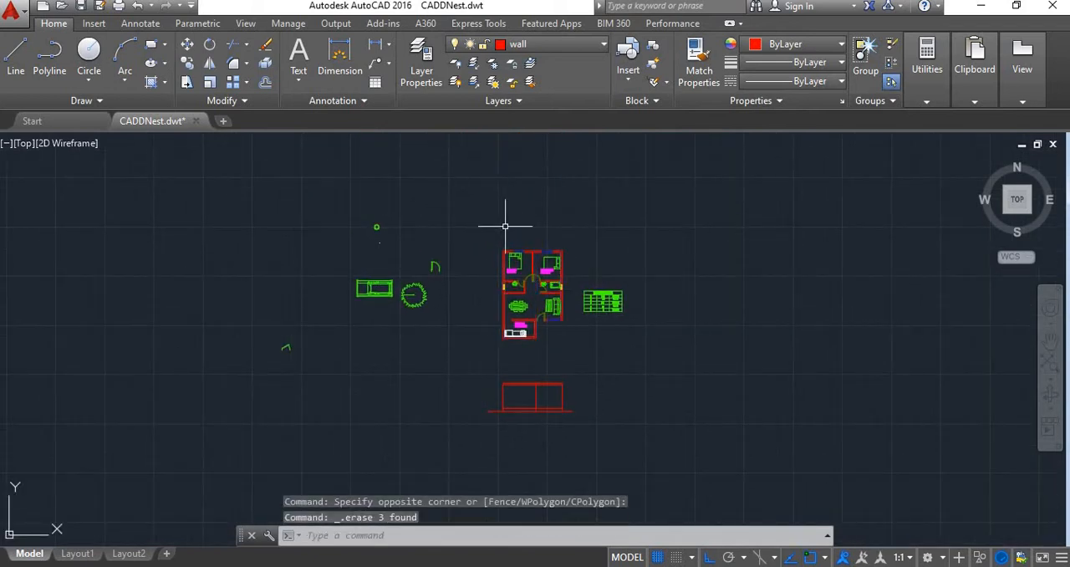
Examine the entrance door and front window on the plan's front wall, and their sizes in the schedule
{"action": "scroll", "coordinate": [523, 398], "scroll_direction": "up", "scroll_amount": 2}
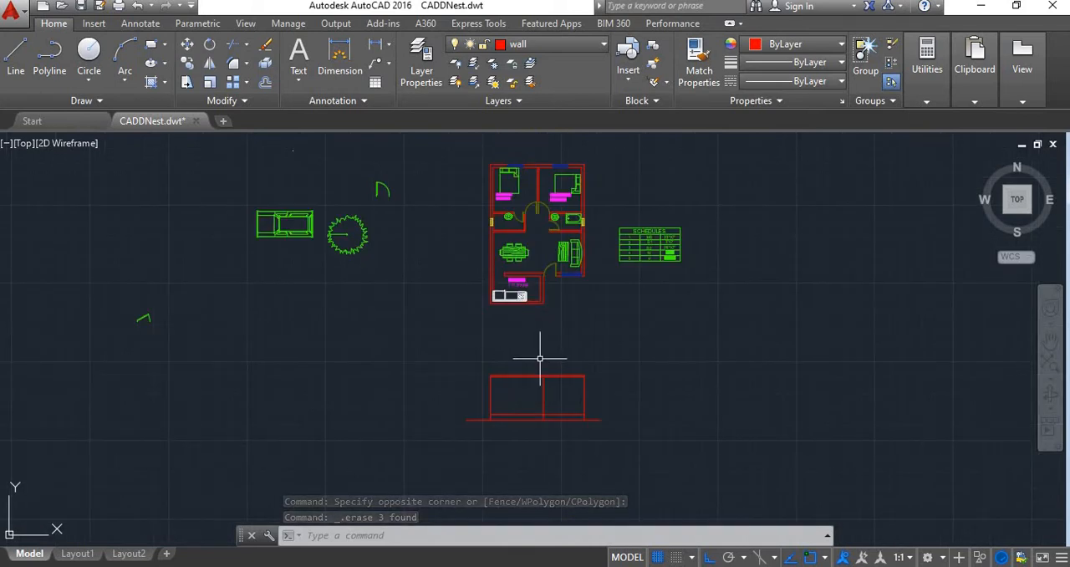
{"action": "scroll", "coordinate": [540, 351], "scroll_direction": "up", "scroll_amount": 1}
{"action": "scroll", "coordinate": [559, 301], "scroll_direction": "down", "scroll_amount": 1}
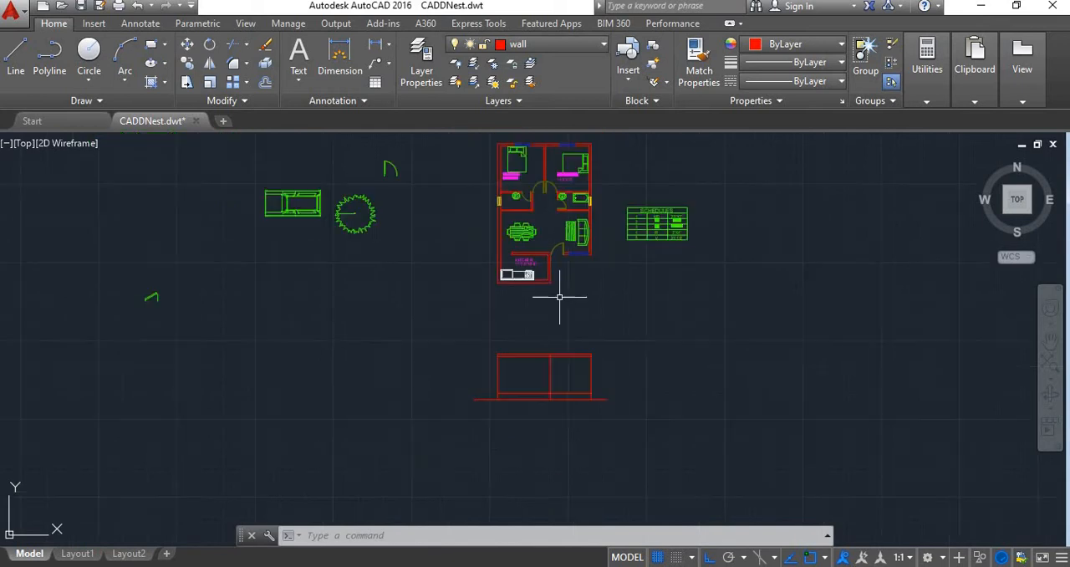
{"action": "scroll", "coordinate": [526, 264], "scroll_direction": "up", "scroll_amount": 2}
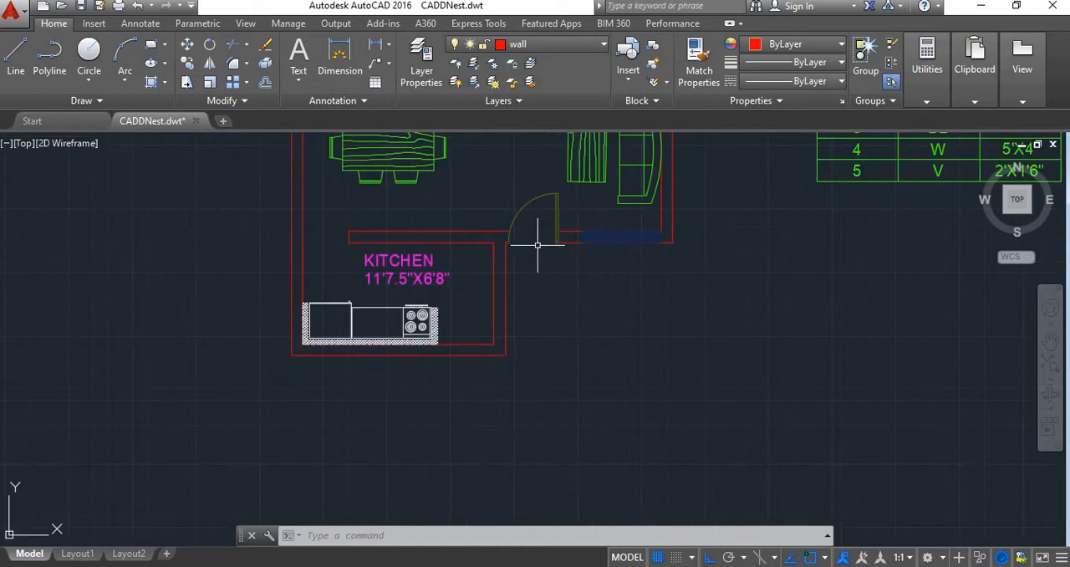
{"action": "scroll", "coordinate": [611, 265], "scroll_direction": "down", "scroll_amount": 2}
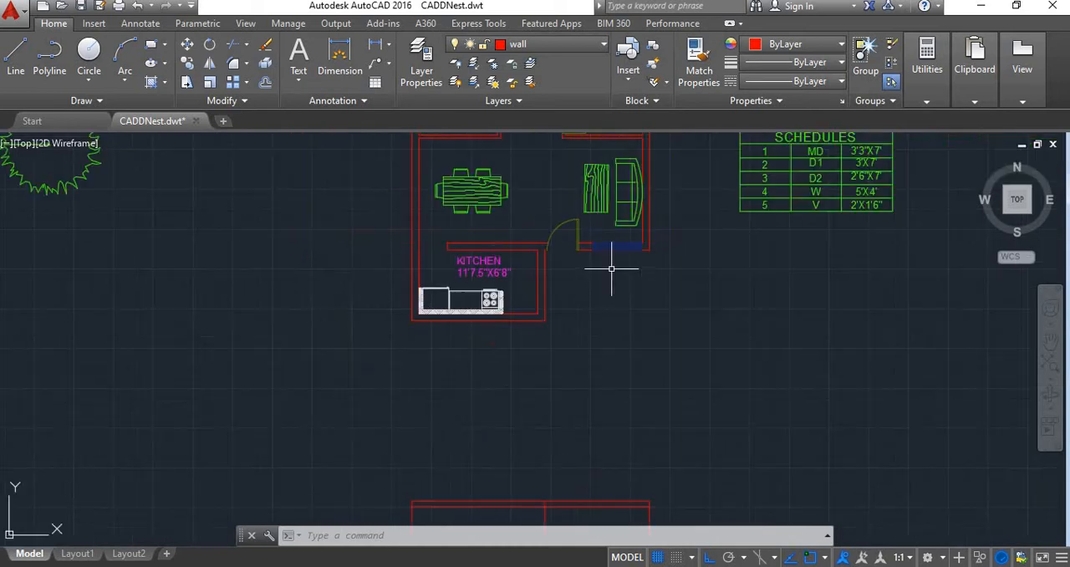
{"action": "scroll", "coordinate": [611, 270], "scroll_direction": "down", "scroll_amount": 2}
{"action": "scroll", "coordinate": [585, 377], "scroll_direction": "down", "scroll_amount": 2}
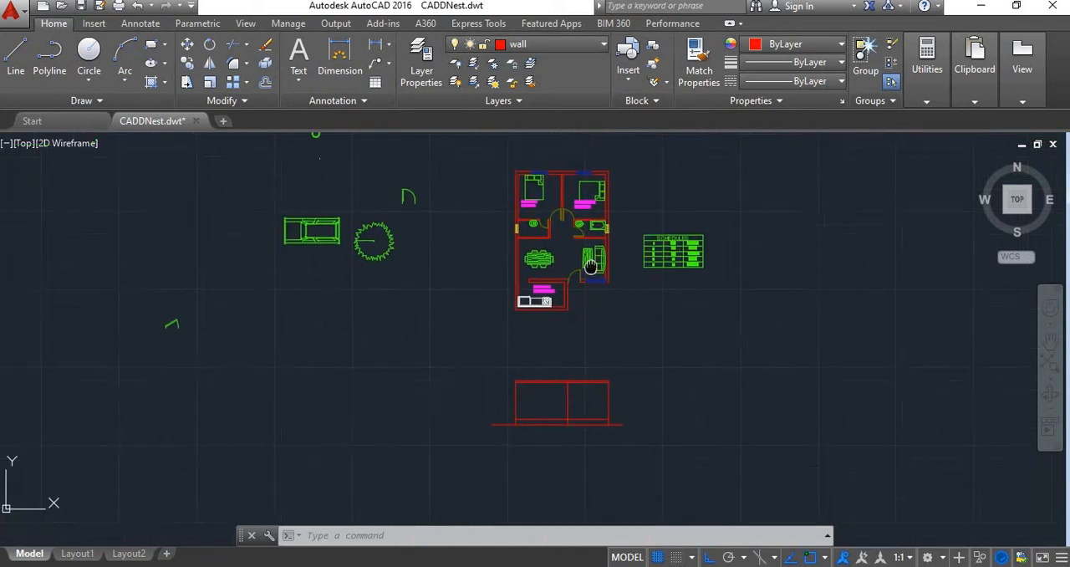
{"action": "scroll", "coordinate": [592, 383], "scroll_direction": "up", "scroll_amount": 2}
{"action": "middle_click_drag", "start_coordinate": [585, 370], "coordinate": [557, 364]}
Project vertical construction lines down from both jambs of the plan's entrance door through the elevation
{"action": "type", "text": "XL"}
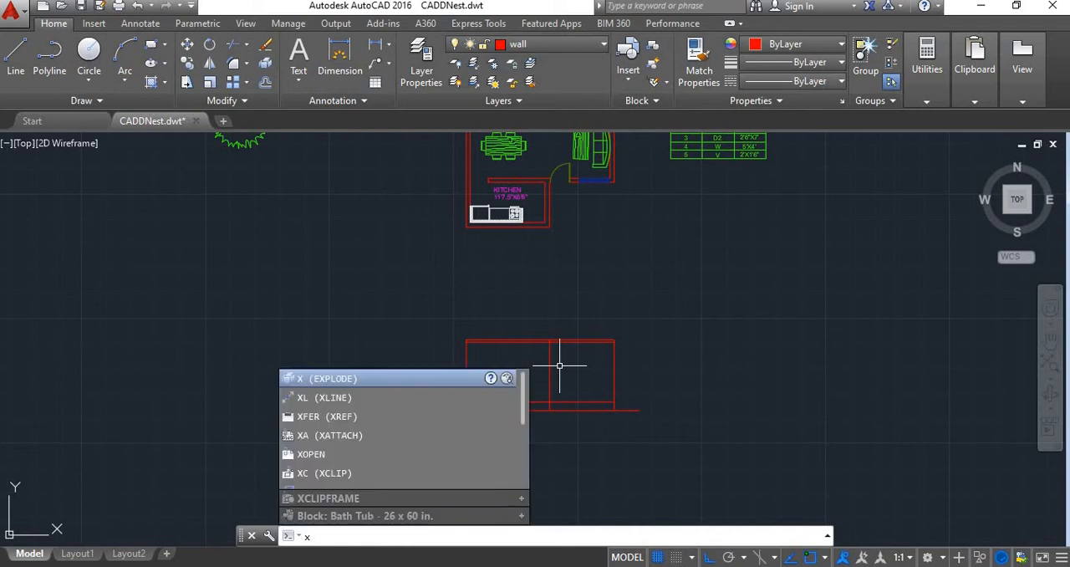
{"action": "key", "text": "Return"}
{"action": "type", "text": "v"}
{"action": "key", "text": "Return"}
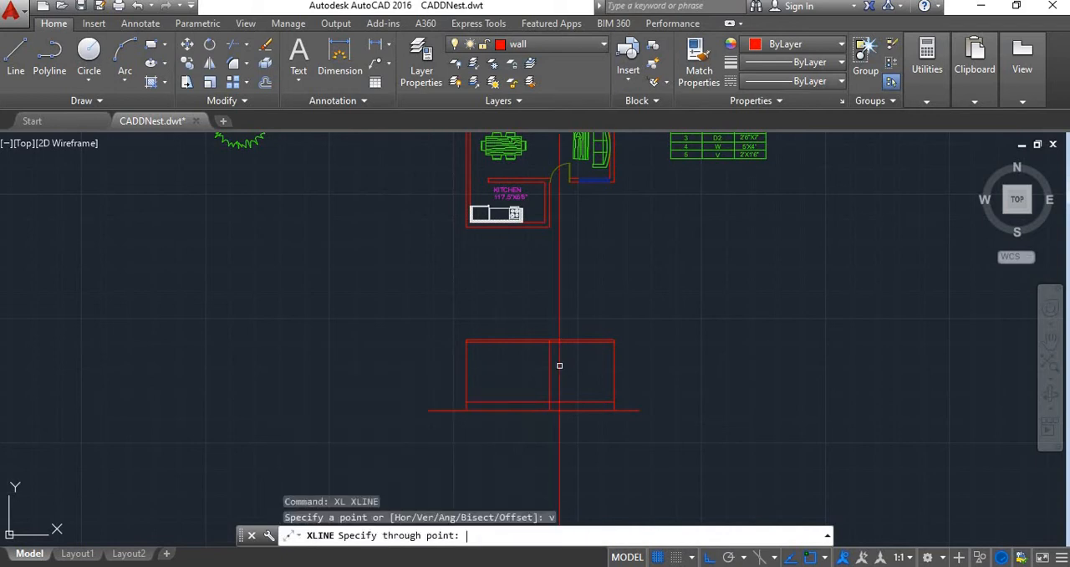
{"action": "scroll", "coordinate": [560, 184], "scroll_direction": "up", "scroll_amount": 3}
{"action": "scroll", "coordinate": [573, 155], "scroll_direction": "up", "scroll_amount": 3}
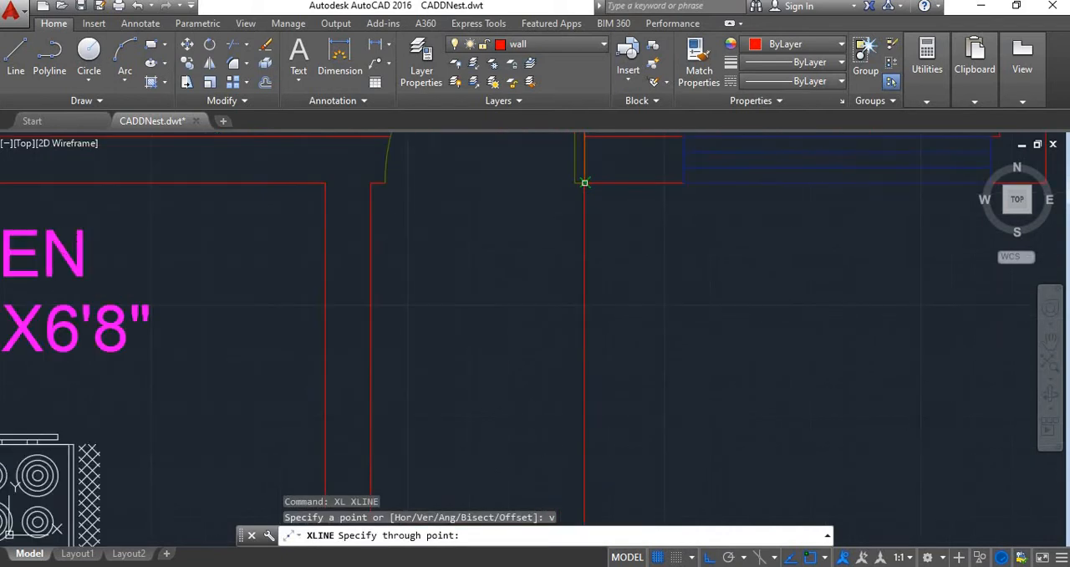
{"action": "left_click", "coordinate": [584, 182]}
{"action": "left_click", "coordinate": [386, 179]}
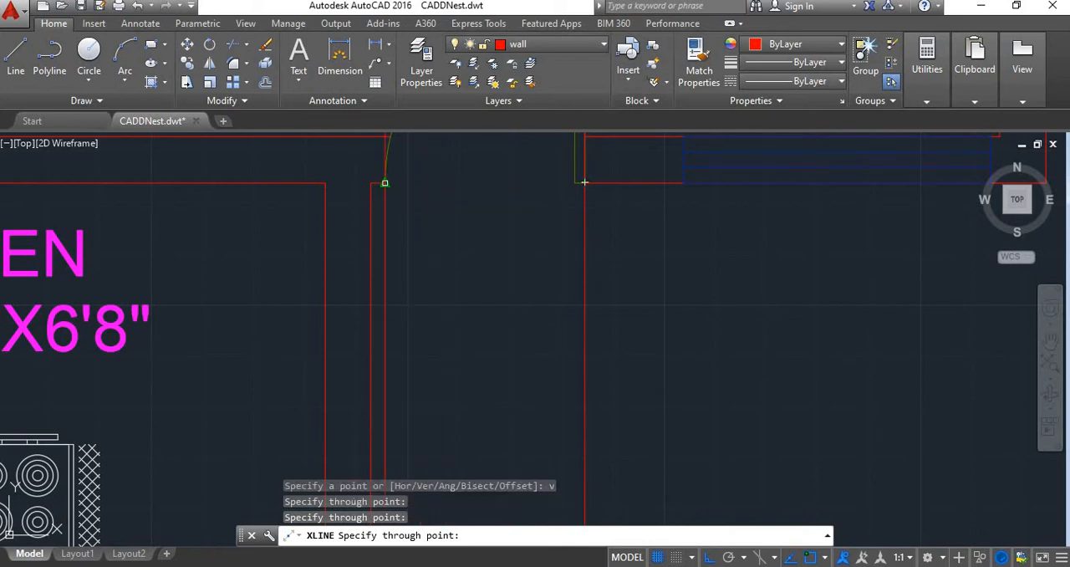
Project vertical construction lines down from both ends of the plan's front window through the elevation
{"action": "scroll", "coordinate": [569, 217], "scroll_direction": "down", "scroll_amount": 2}
{"action": "left_click", "coordinate": [636, 194]}
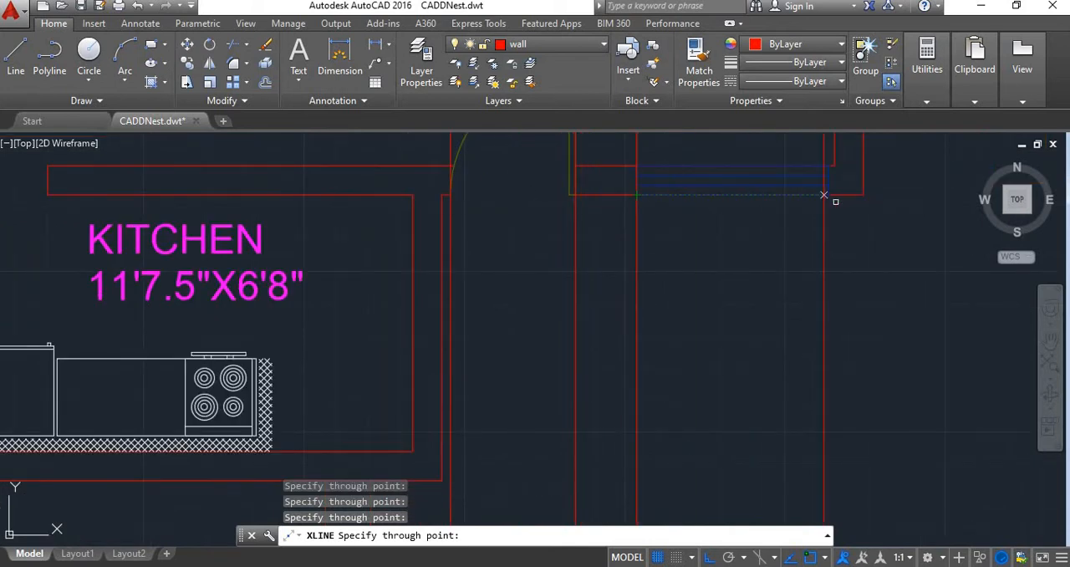
{"action": "left_click", "coordinate": [827, 194]}
{"action": "scroll", "coordinate": [796, 267], "scroll_direction": "down", "scroll_amount": 4}
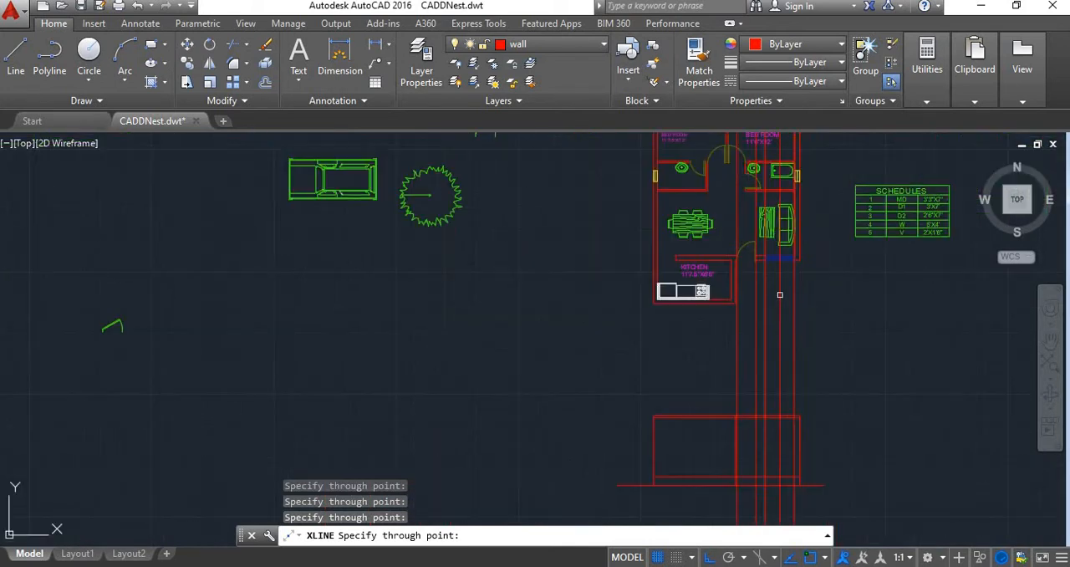
{"action": "scroll", "coordinate": [725, 396], "scroll_direction": "up", "scroll_amount": 3}
{"action": "key", "text": "Escape"}
Offset the floor line just above the ground line upward by 7' to mark the door and window head height
{"action": "scroll", "coordinate": [738, 431], "scroll_direction": "up", "scroll_amount": 2}
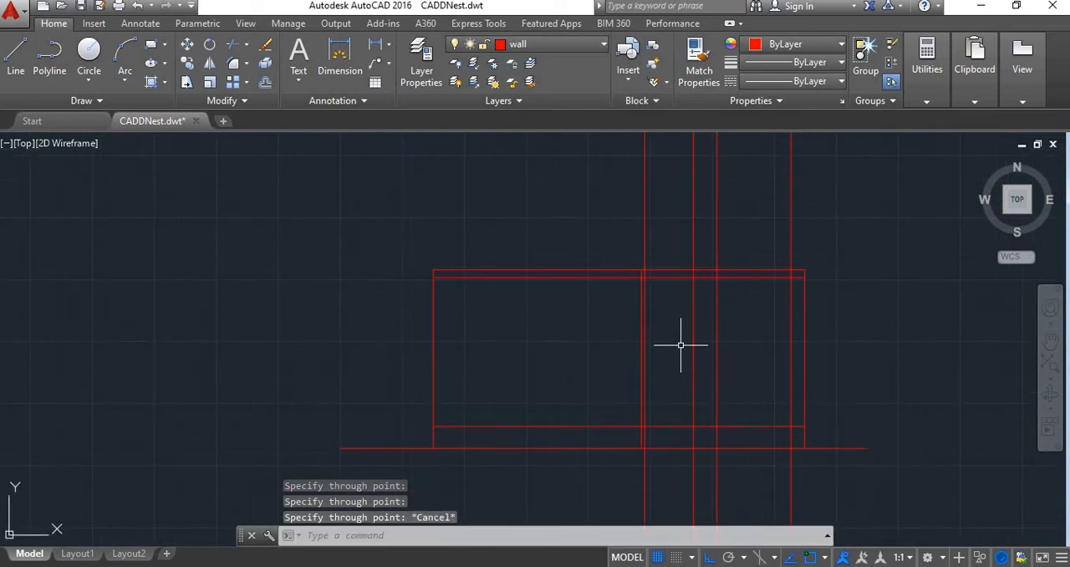
{"action": "type", "text": "o"}
{"action": "key", "text": "Return"}
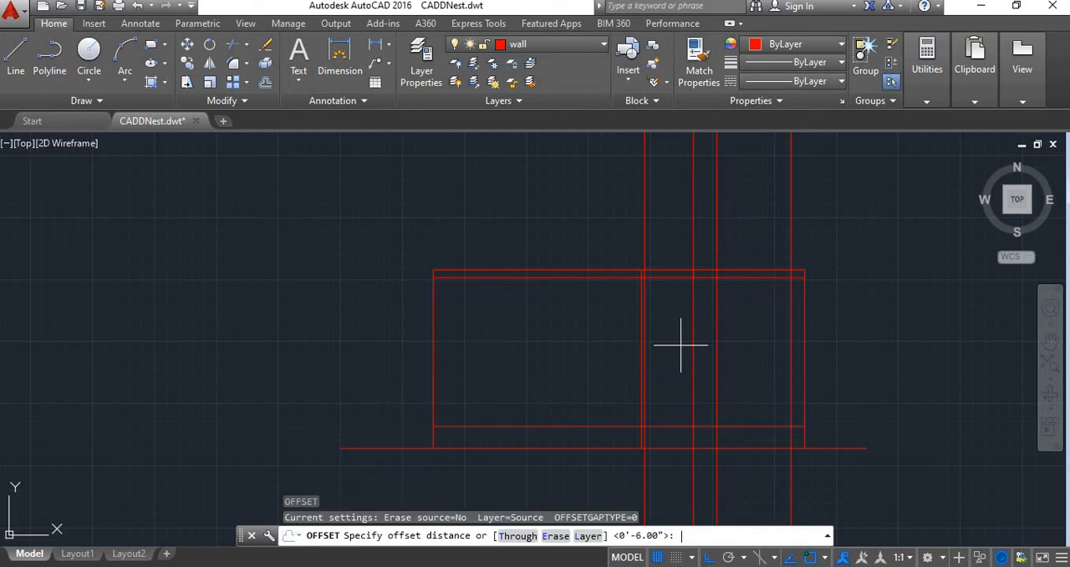
{"action": "type", "text": "7'"}
{"action": "key", "text": "Return"}
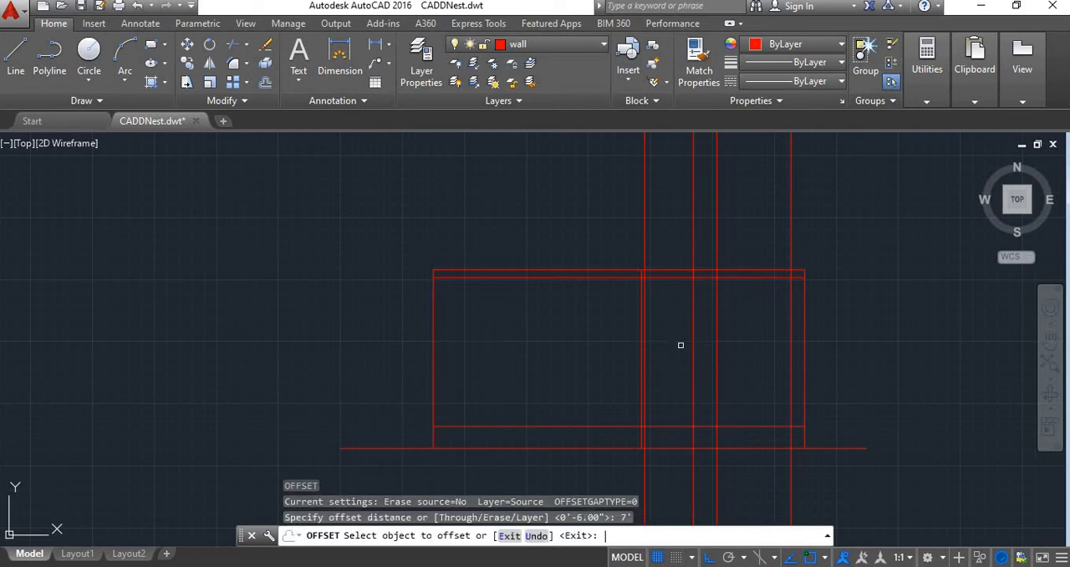
{"action": "left_click", "coordinate": [671, 426]}
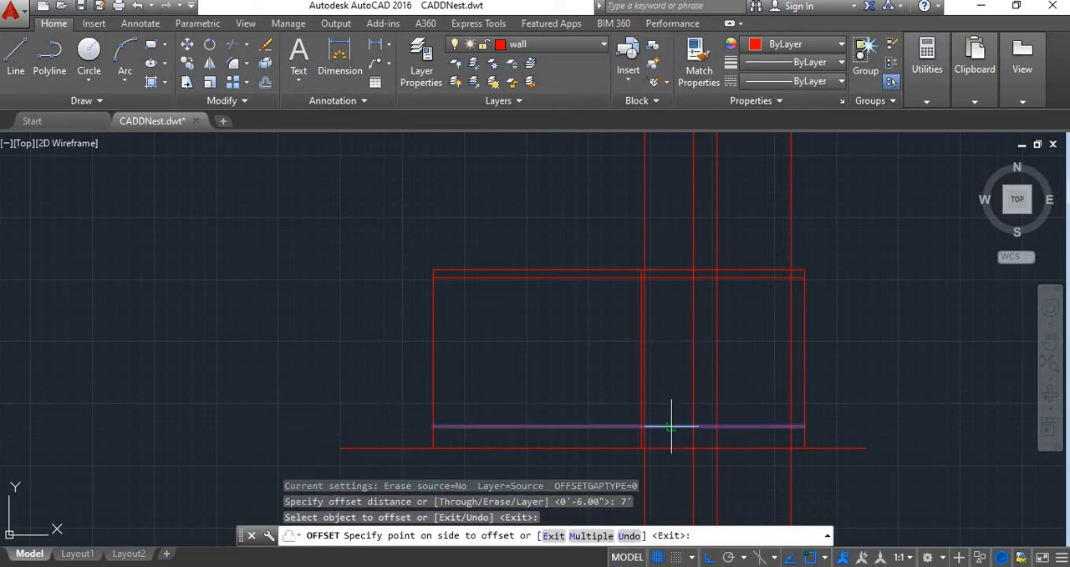
{"action": "left_click", "coordinate": [649, 321]}
{"action": "right_click", "coordinate": [670, 344]}
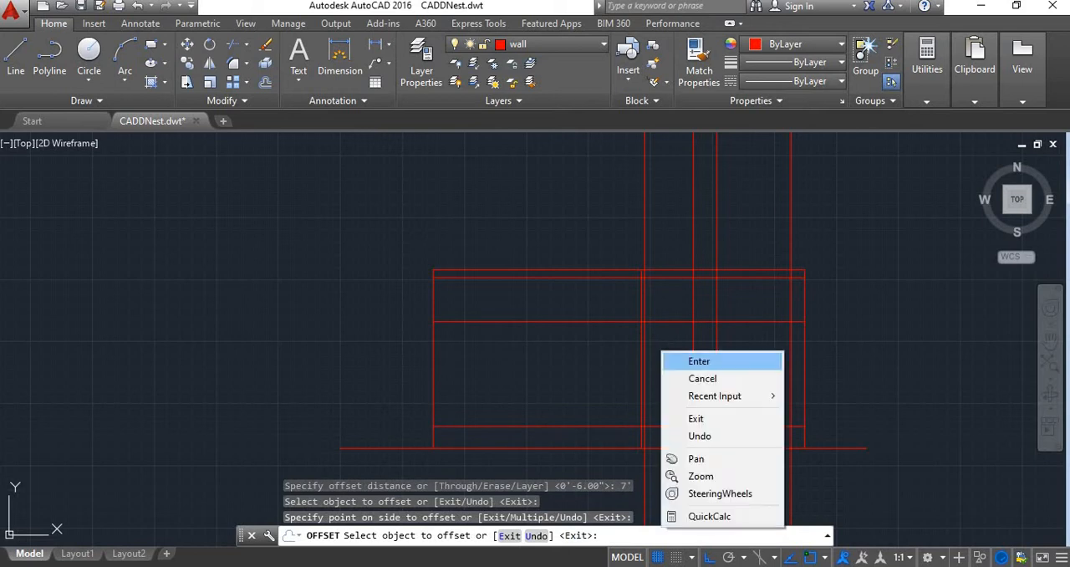
{"action": "left_click", "coordinate": [676, 359]}
Trim the head line on both sides of the door opening, and the door jamb lines between the head and the roof slab
{"action": "type", "text": "tr"}
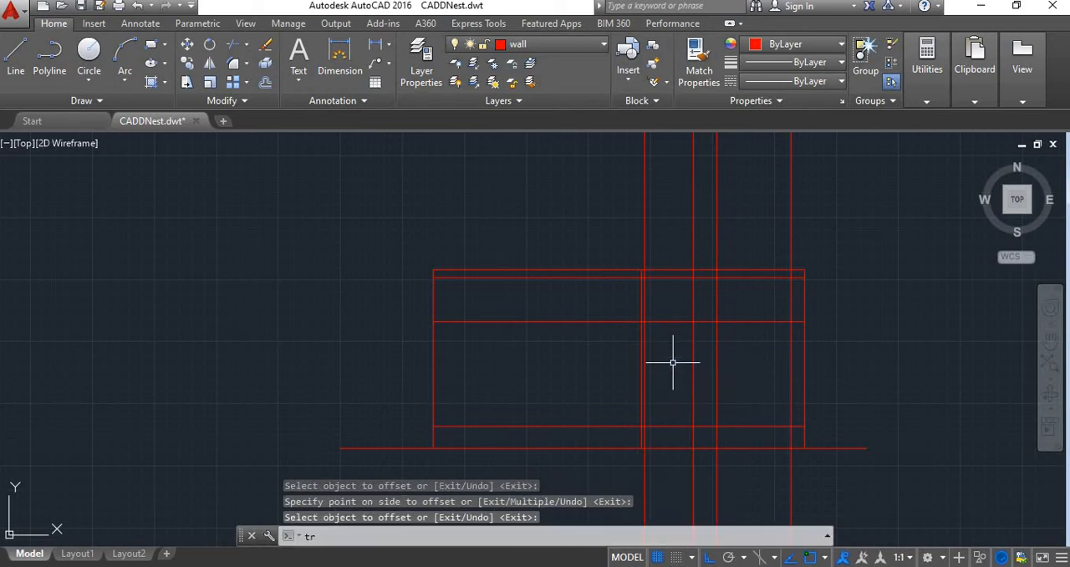
{"action": "key", "text": "Return"}
{"action": "key", "text": "Return"}
{"action": "scroll", "coordinate": [673, 330], "scroll_direction": "up", "scroll_amount": 4}
{"action": "left_click", "coordinate": [742, 306]}
{"action": "left_click", "coordinate": [748, 316]}
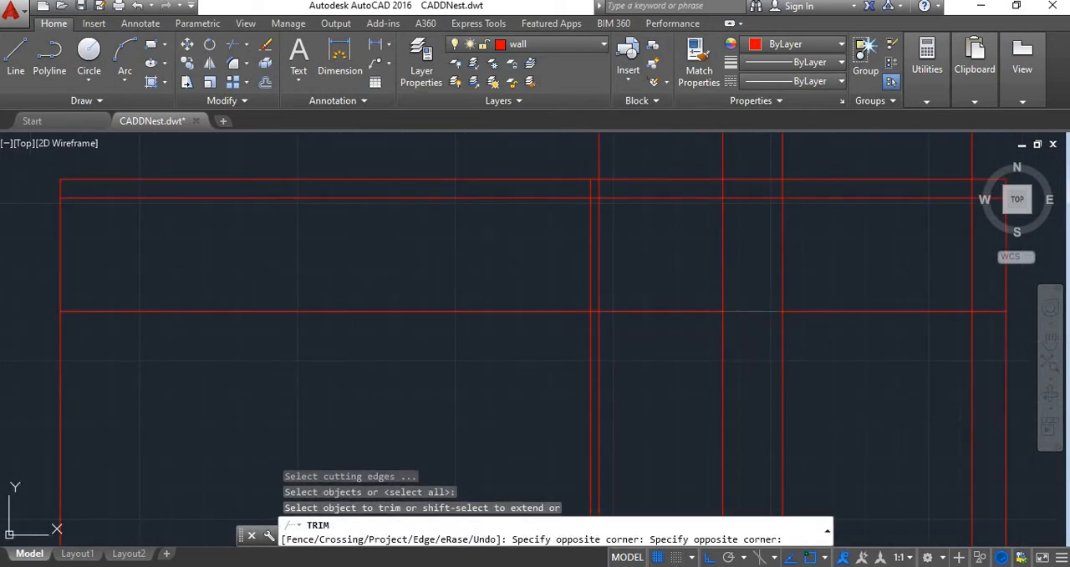
{"action": "left_click", "coordinate": [722, 281]}
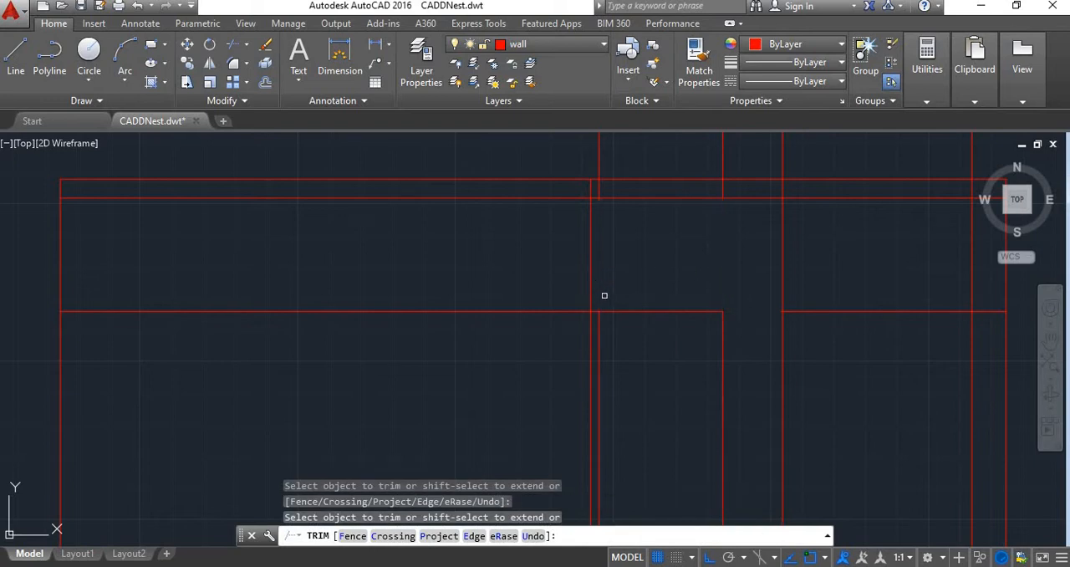
{"action": "scroll", "coordinate": [621, 270], "scroll_direction": "down", "scroll_amount": 4}
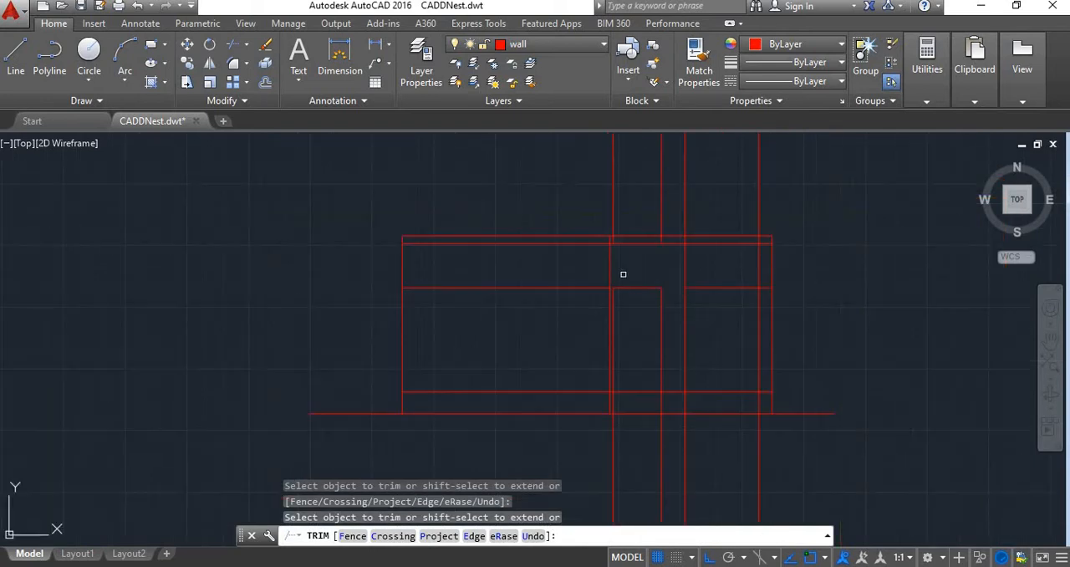
{"action": "left_click", "coordinate": [629, 287]}
Trim the door jamb lines between the floor and ground lines, and erase their leftover pieces below ground
{"action": "scroll", "coordinate": [658, 458], "scroll_direction": "up", "scroll_amount": 2}
{"action": "left_click", "coordinate": [681, 367]}
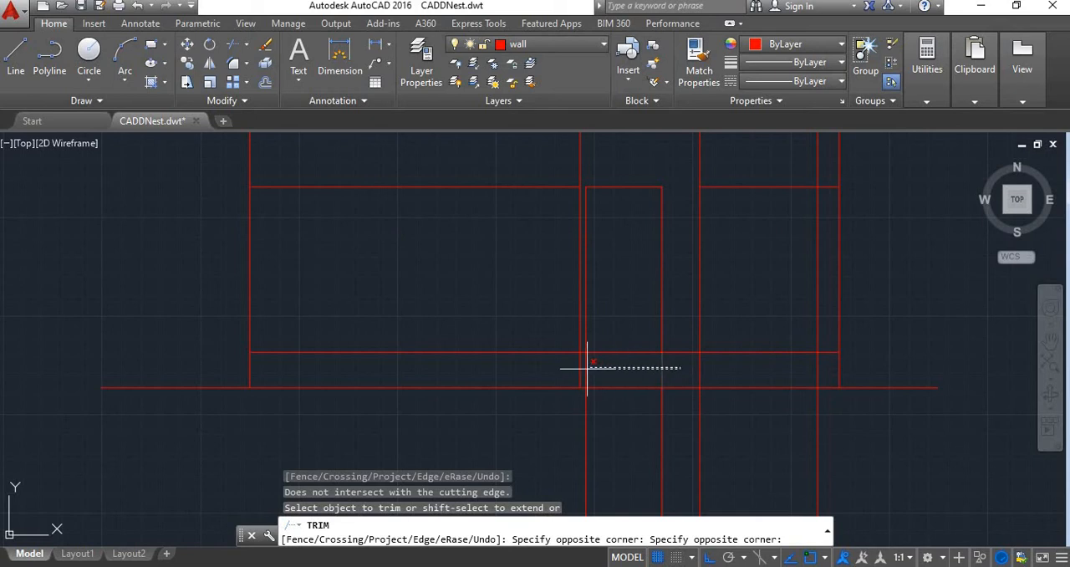
{"action": "left_click", "coordinate": [580, 368]}
{"action": "left_click", "coordinate": [662, 438]}
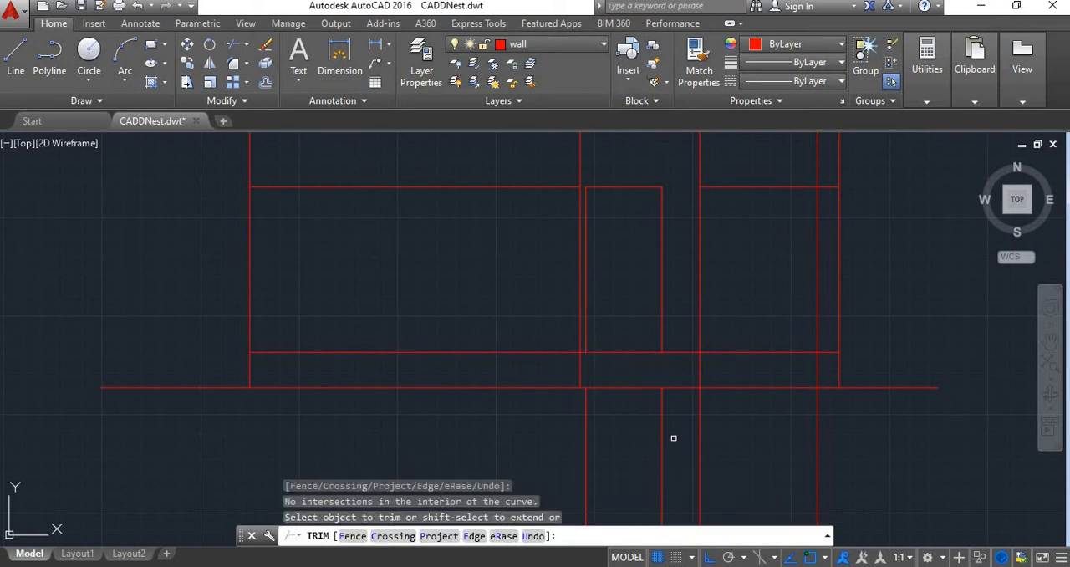
{"action": "key", "text": "Escape"}
{"action": "left_click", "coordinate": [679, 432]}
{"action": "left_click", "coordinate": [540, 449]}
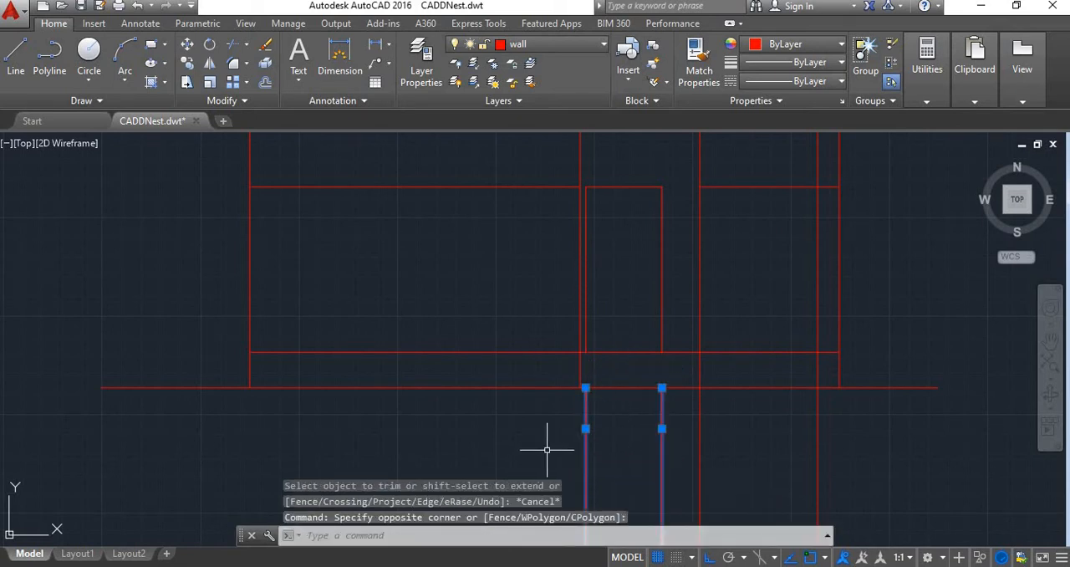
{"action": "key", "text": "Delete"}
Erase the leftover head line across the kitchen wall and the two leftover door verticals above the roof
{"action": "scroll", "coordinate": [598, 282], "scroll_direction": "down", "scroll_amount": 2}
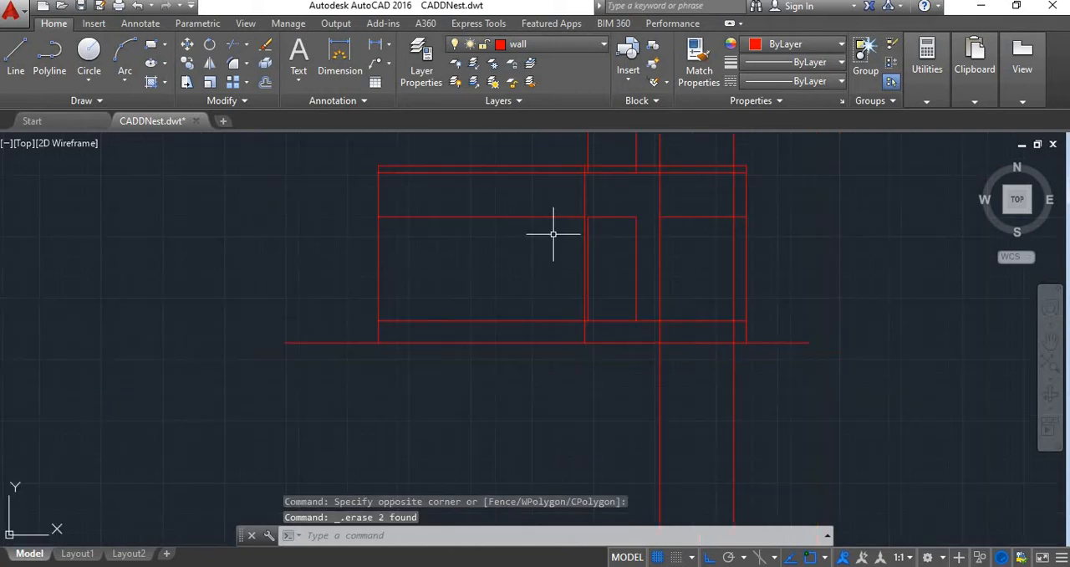
{"action": "left_click", "coordinate": [501, 214]}
{"action": "key", "text": "Delete"}
{"action": "mouse_move", "coordinate": [580, 206]}
{"action": "middle_mouse_down"}
{"action": "mouse_move", "coordinate": [578, 385]}
{"action": "mouse_move", "coordinate": [506, 306]}
{"action": "middle_mouse_up"}
{"action": "left_click", "coordinate": [640, 279]}
{"action": "left_click", "coordinate": [567, 248]}
{"action": "key", "text": "Delete"}
Offset the window head line downward by 4' to create the sill line
{"action": "scroll", "coordinate": [569, 351], "scroll_direction": "up", "scroll_amount": 2}
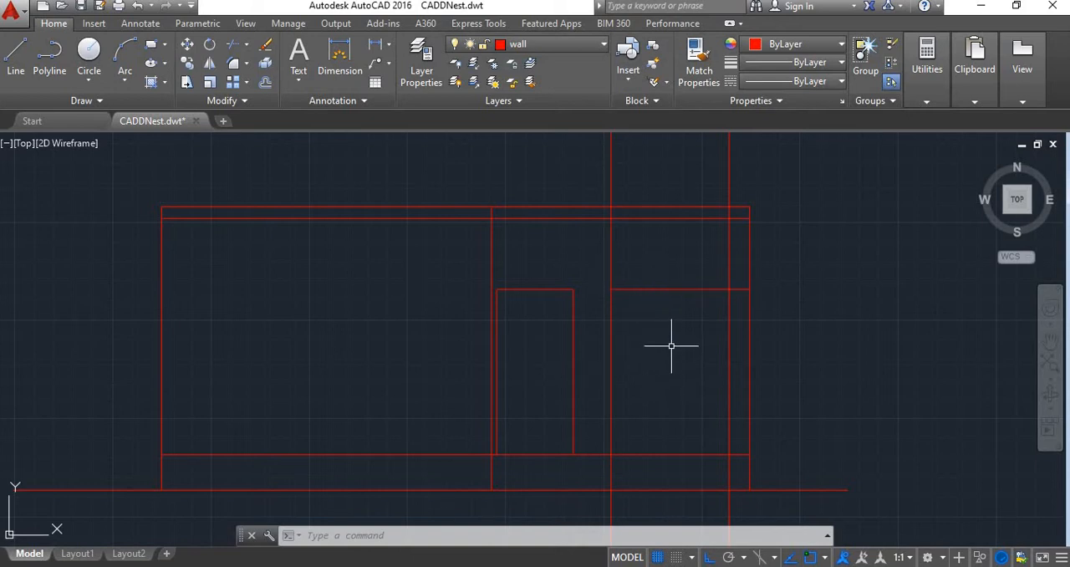
{"action": "type", "text": "o"}
{"action": "key", "text": "Return"}
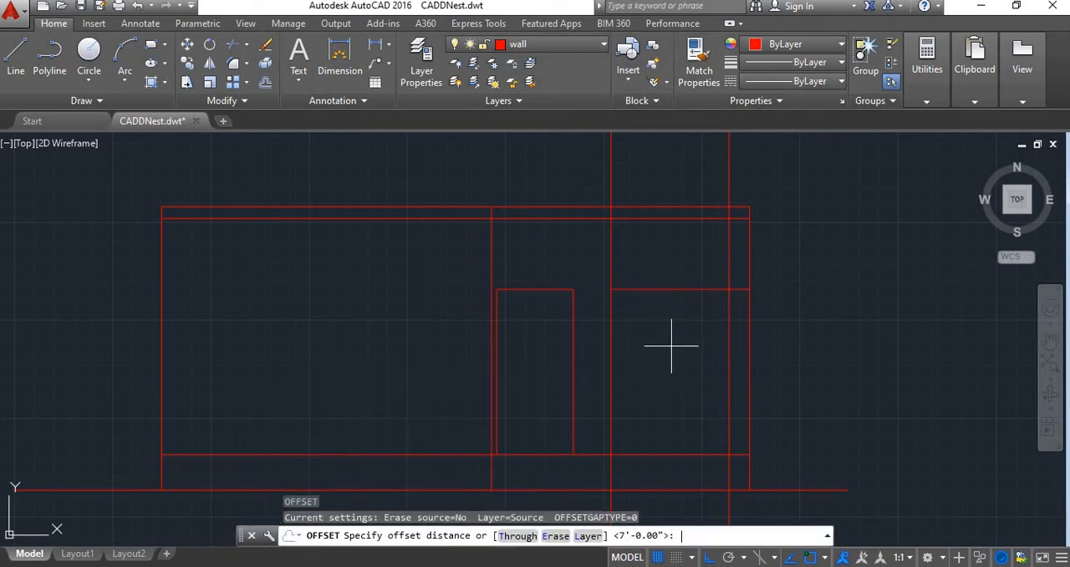
{"action": "key", "text": "Return"}
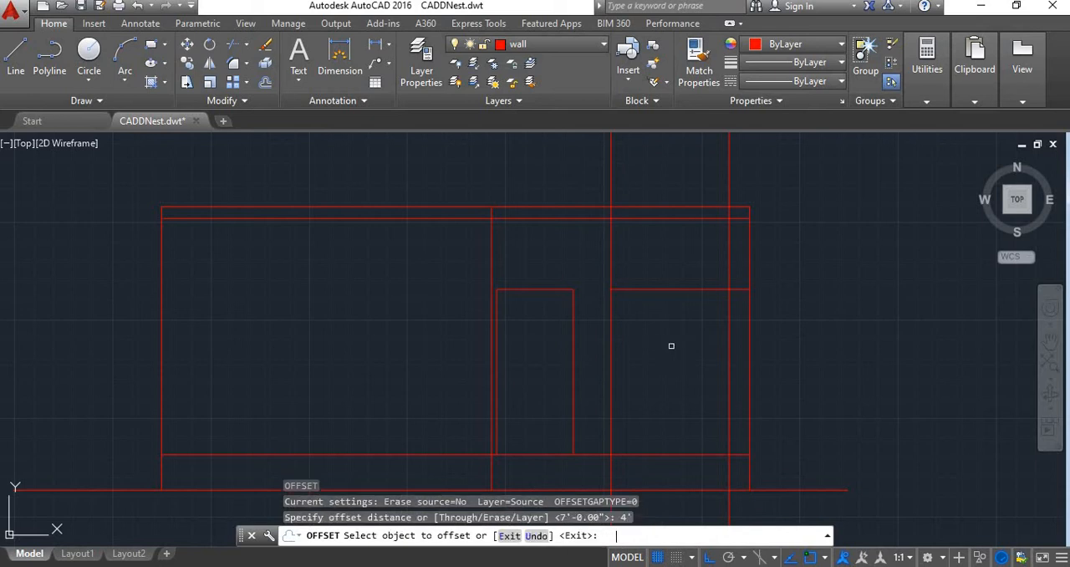
{"action": "left_click", "coordinate": [657, 290]}
{"action": "left_click", "coordinate": [660, 372]}
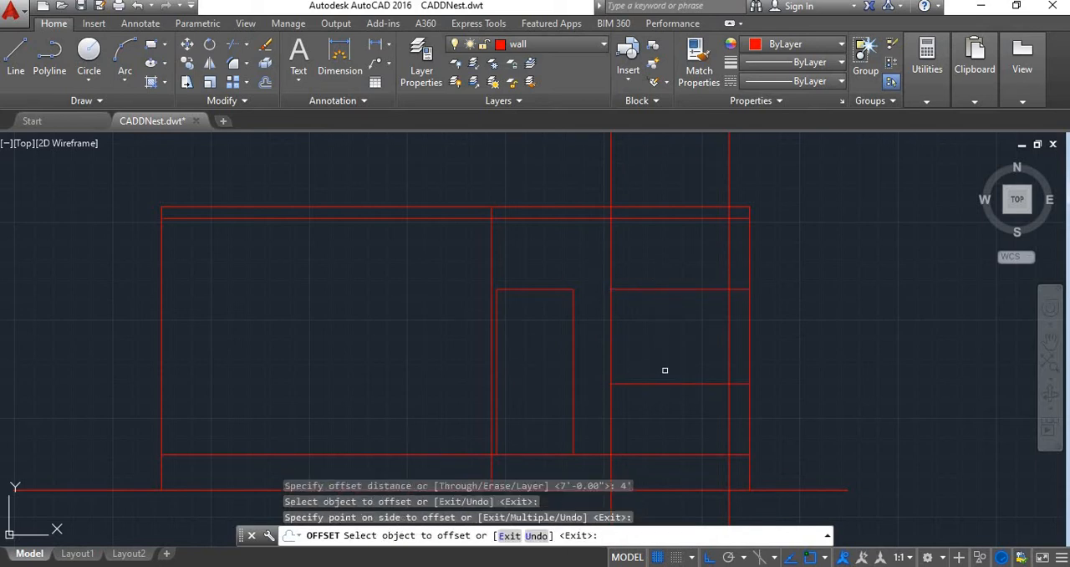
{"action": "key", "text": "Escape"}
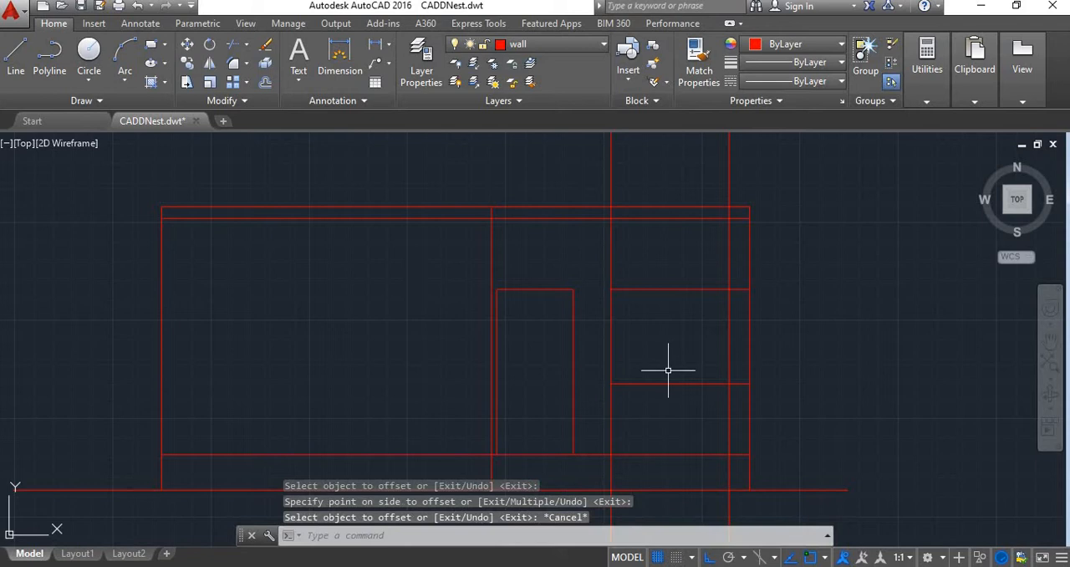
Trim the window verticals below the sill, and the head and sill lines beyond the window's outer jamb
{"action": "type", "text": "tr"}
{"action": "key", "text": "Return"}
{"action": "key", "text": "Return"}
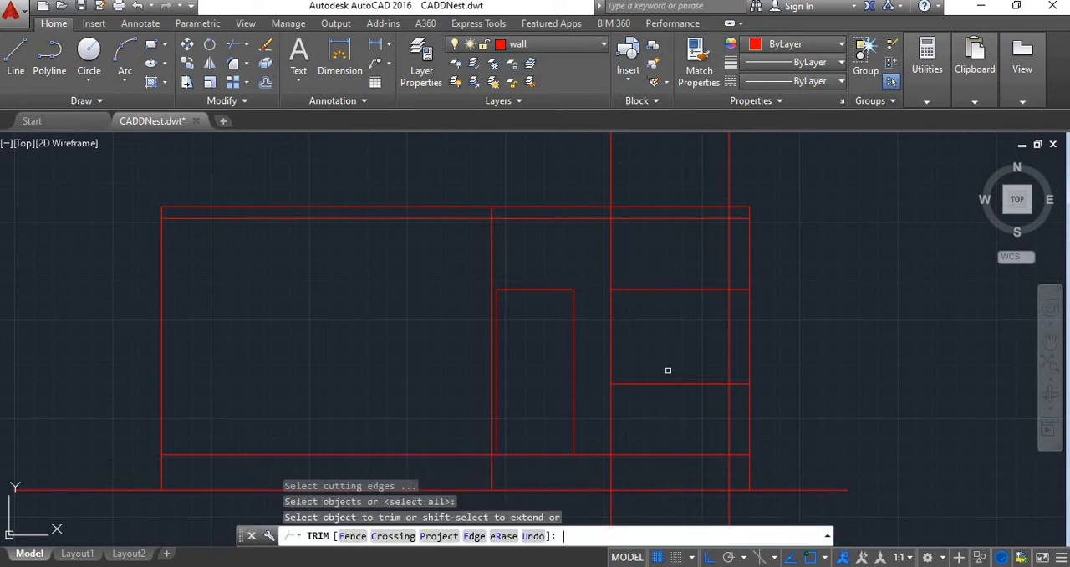
{"action": "scroll", "coordinate": [706, 398], "scroll_direction": "up", "scroll_amount": 4}
{"action": "left_click", "coordinate": [777, 456]}
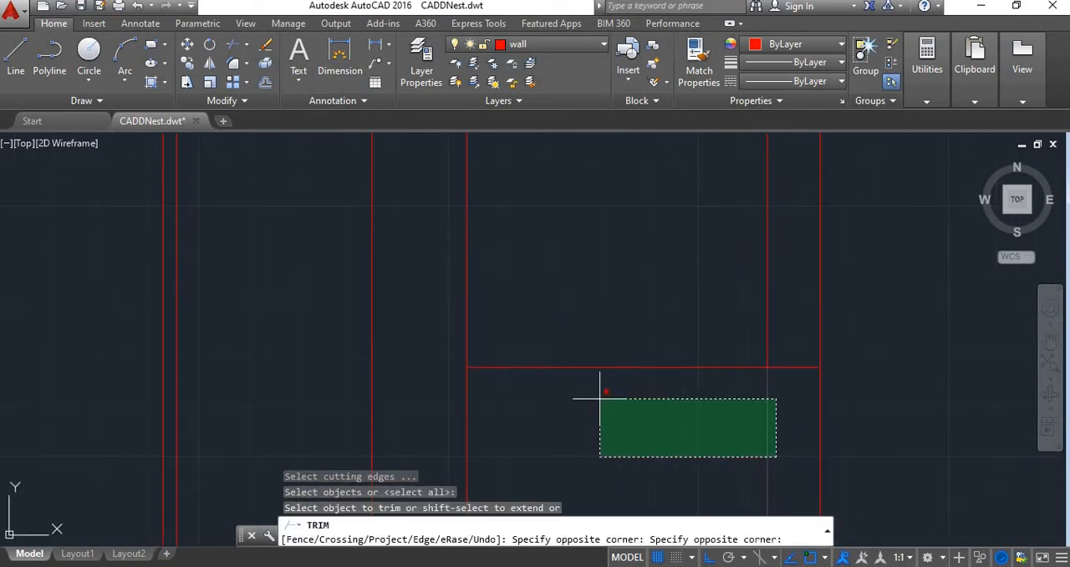
{"action": "left_click", "coordinate": [452, 412]}
{"action": "scroll", "coordinate": [502, 428], "scroll_direction": "down", "scroll_amount": 4}
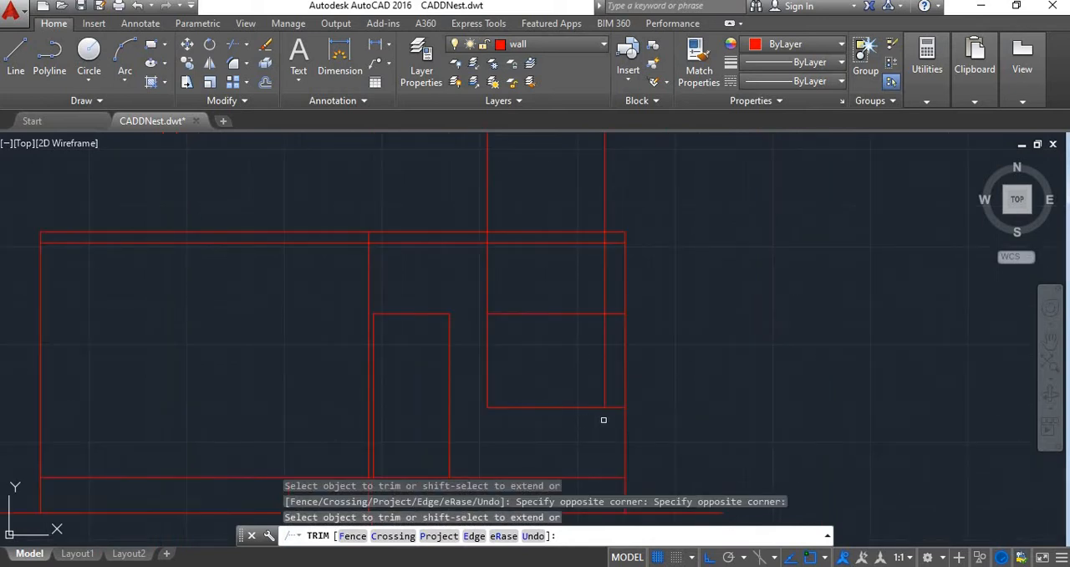
{"action": "left_click", "coordinate": [625, 403]}
{"action": "left_click", "coordinate": [621, 306]}
Trim the window verticals between the head and the roof slab, and erase their leftover pieces above
{"action": "left_click", "coordinate": [613, 301]}
{"action": "left_click", "coordinate": [468, 270]}
{"action": "key", "text": "Escape"}
{"action": "left_click", "coordinate": [626, 221]}
{"action": "left_click", "coordinate": [398, 204]}
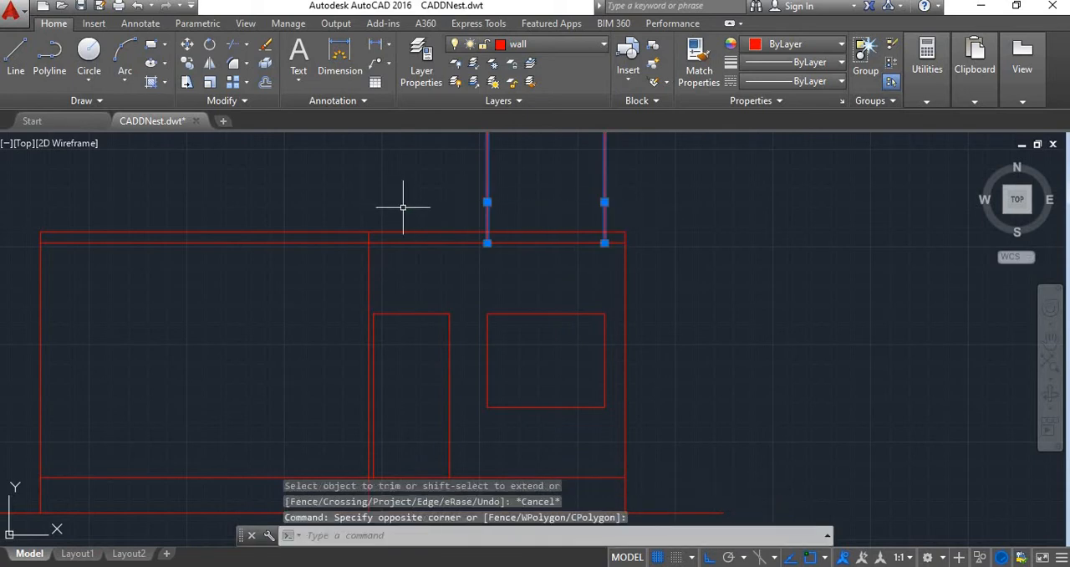
{"action": "key", "text": "Delete"}
{"action": "scroll", "coordinate": [496, 246], "scroll_direction": "down", "scroll_amount": 3}
{"action": "middle_click_drag", "start_coordinate": [497, 246], "coordinate": [605, 421]}
{"action": "scroll", "coordinate": [605, 421], "scroll_direction": "up", "scroll_amount": 2}
{"action": "scroll", "coordinate": [600, 414], "scroll_direction": "down", "scroll_amount": 2}
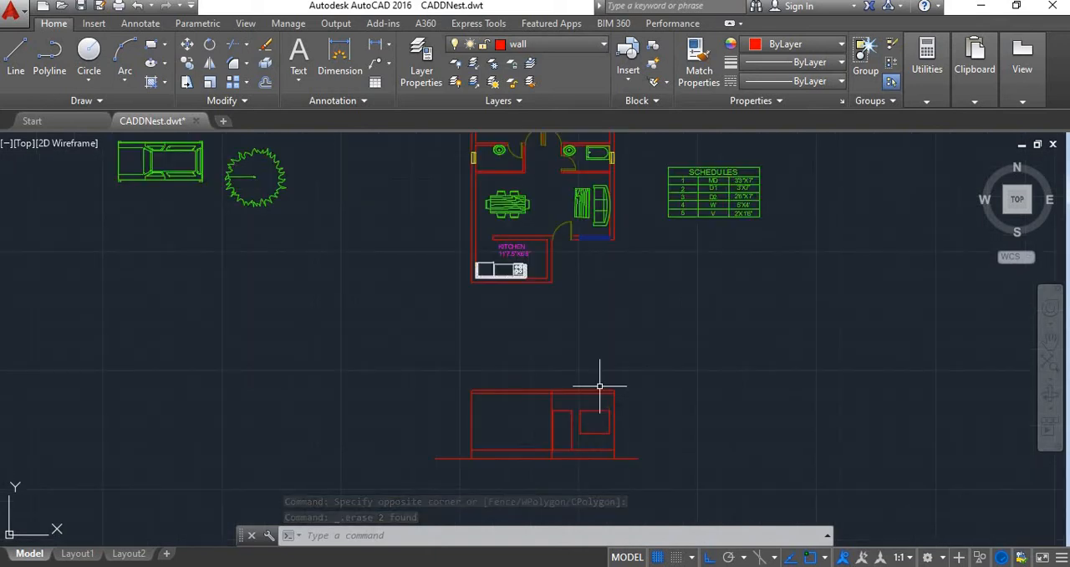
{"action": "scroll", "coordinate": [724, 210], "scroll_direction": "up", "scroll_amount": 3}
{"action": "scroll", "coordinate": [699, 289], "scroll_direction": "down", "scroll_amount": 3}
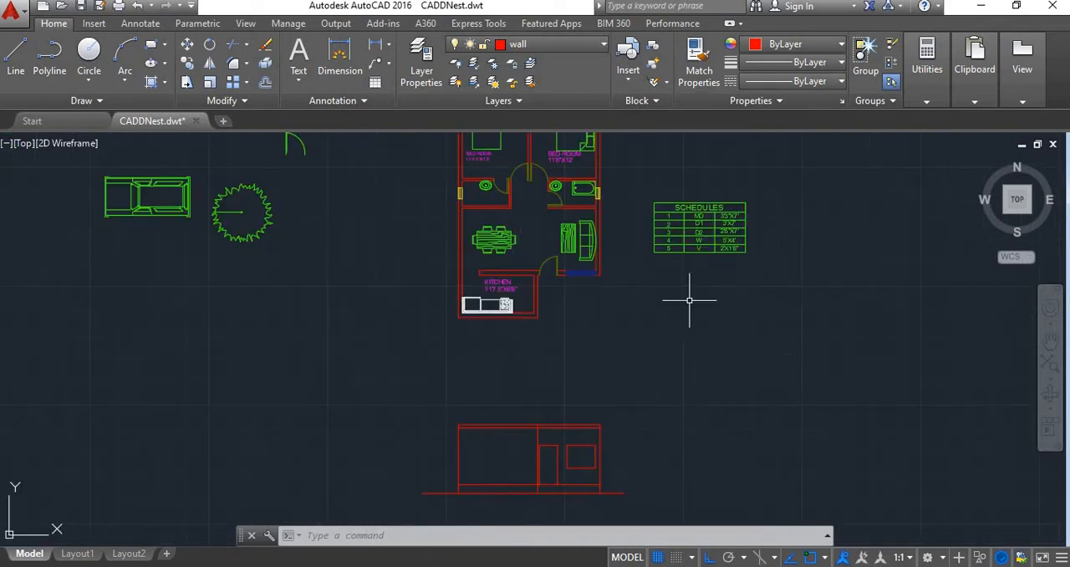
Examine the front elevation's walls, door and window against the floor plan and the schedule above it
{"action": "scroll", "coordinate": [610, 376], "scroll_direction": "down", "scroll_amount": 2}
{"action": "scroll", "coordinate": [587, 408], "scroll_direction": "up", "scroll_amount": 2}
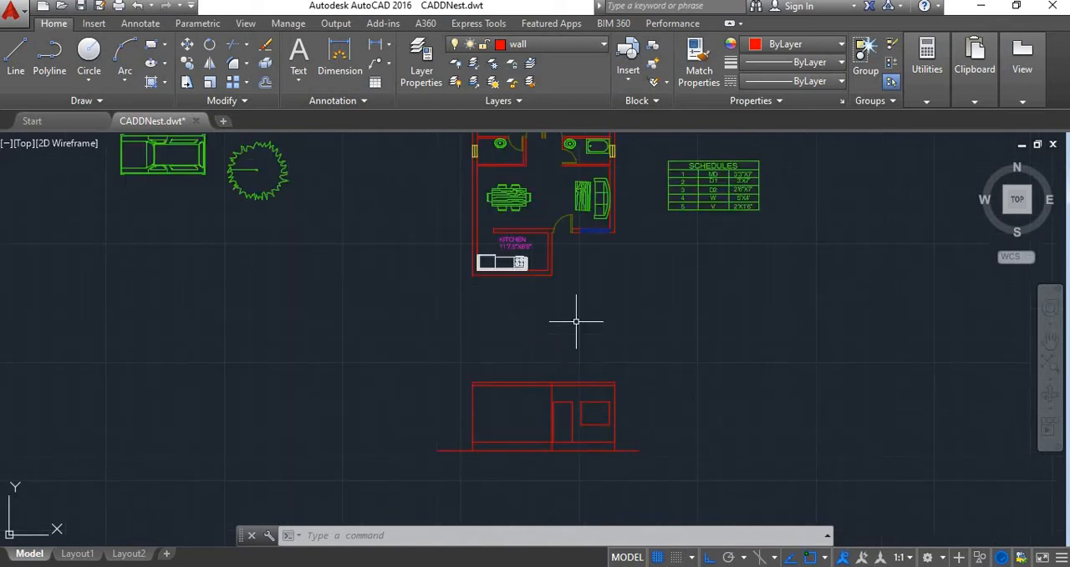
{"action": "scroll", "coordinate": [581, 292], "scroll_direction": "up", "scroll_amount": 2}
{"action": "scroll", "coordinate": [623, 283], "scroll_direction": "down", "scroll_amount": 3}
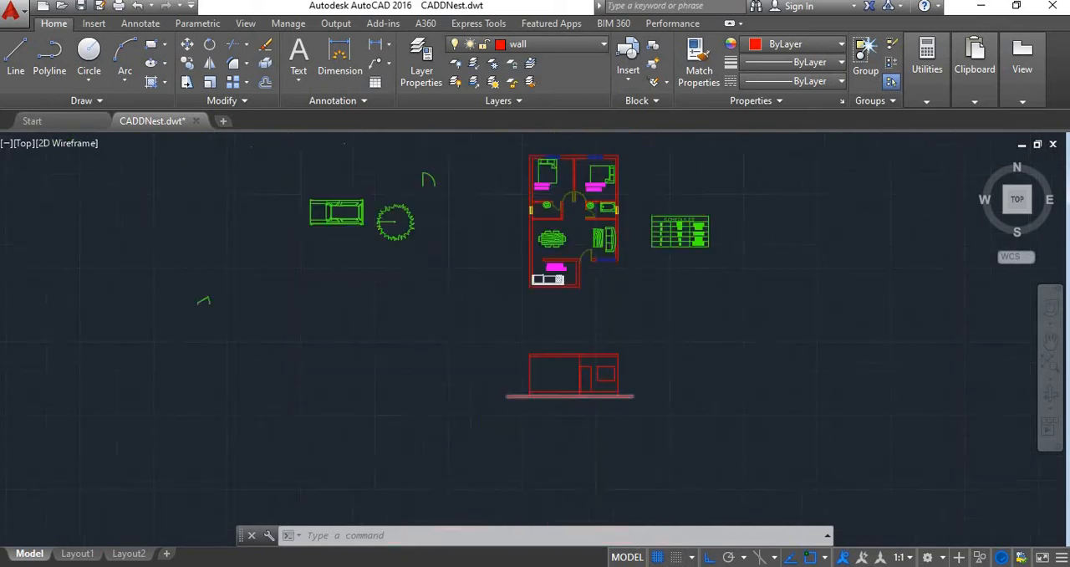
{"action": "scroll", "coordinate": [585, 318], "scroll_direction": "up", "scroll_amount": 4}
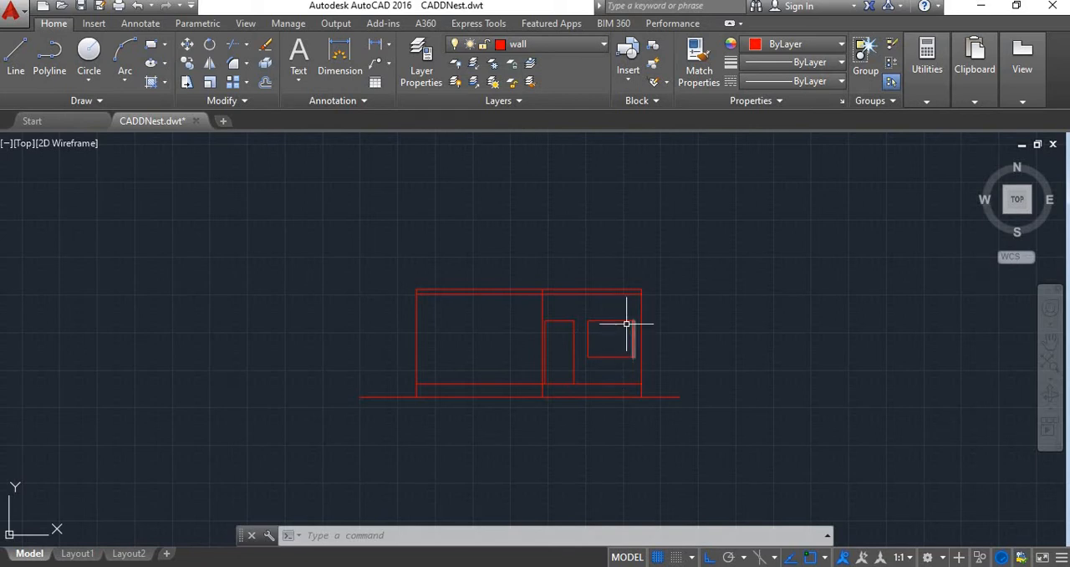
{"action": "scroll", "coordinate": [633, 370], "scroll_direction": "down", "scroll_amount": 1}
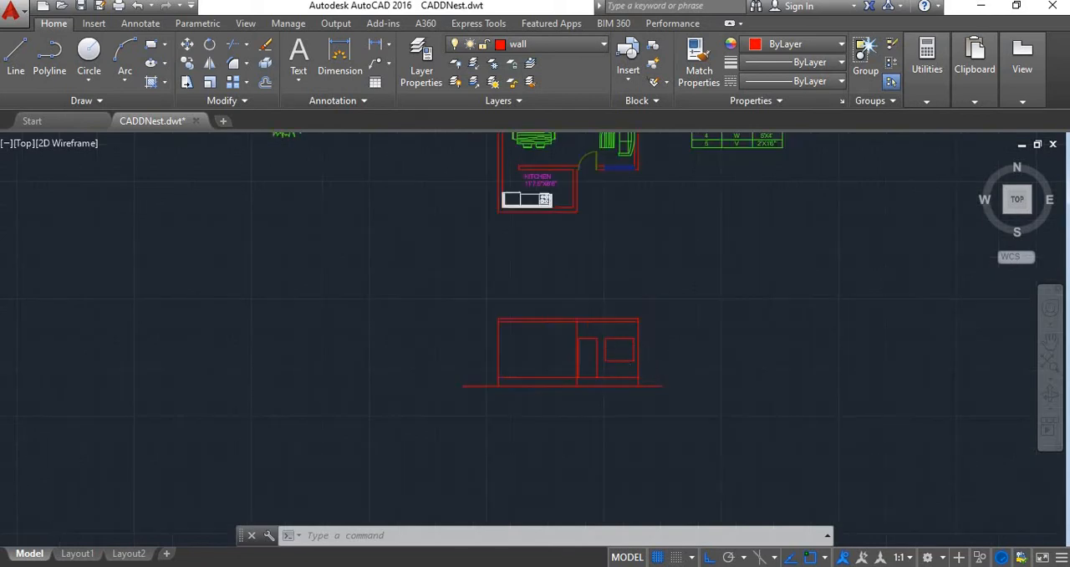
{"action": "scroll", "coordinate": [615, 346], "scroll_direction": "up", "scroll_amount": 1}
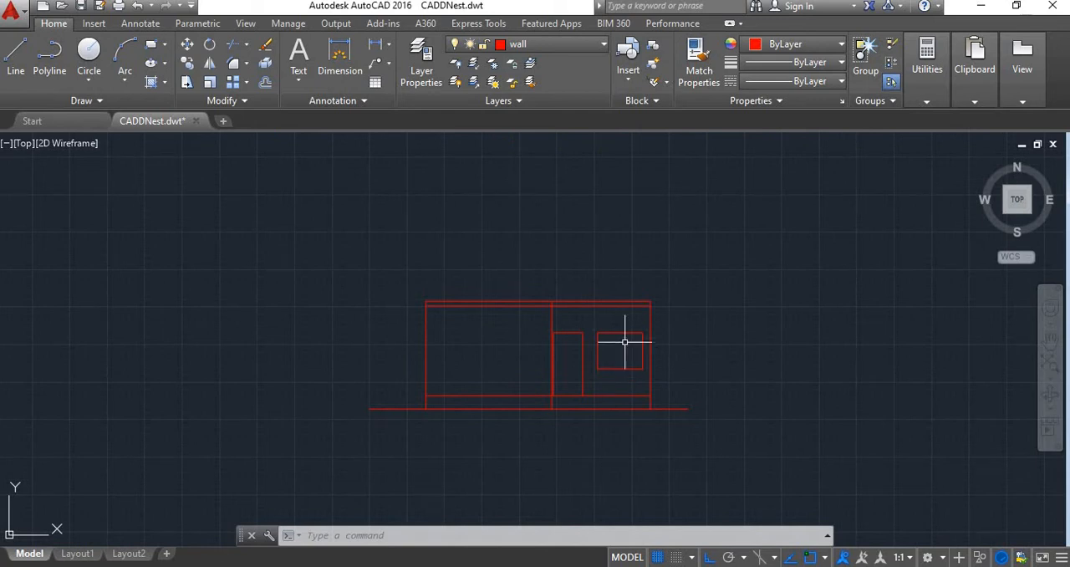
{"action": "scroll", "coordinate": [635, 339], "scroll_direction": "down", "scroll_amount": 1}
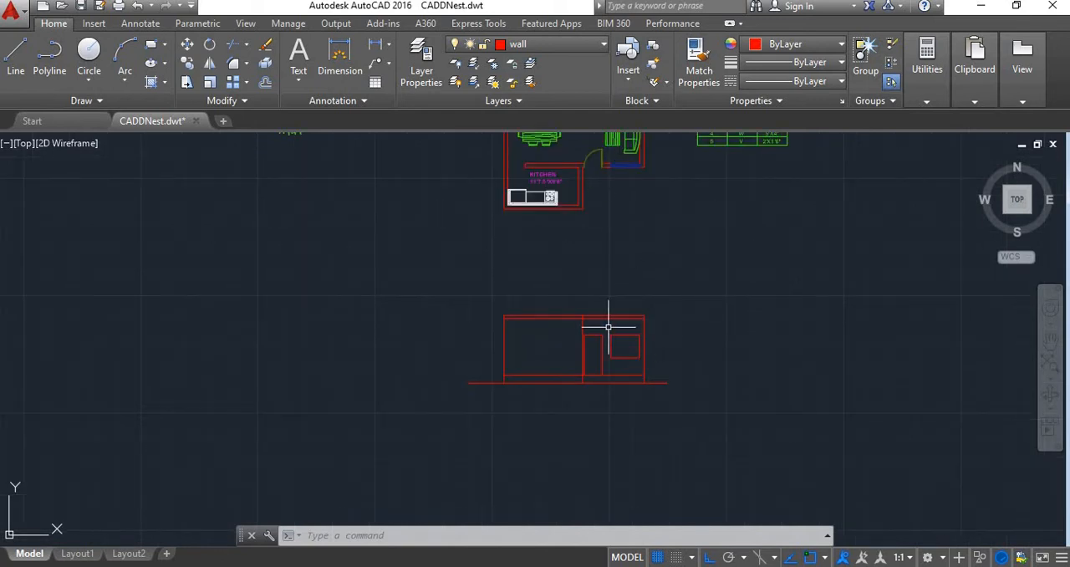
{"action": "middle_click_drag", "start_coordinate": [588, 331], "coordinate": [526, 306]}
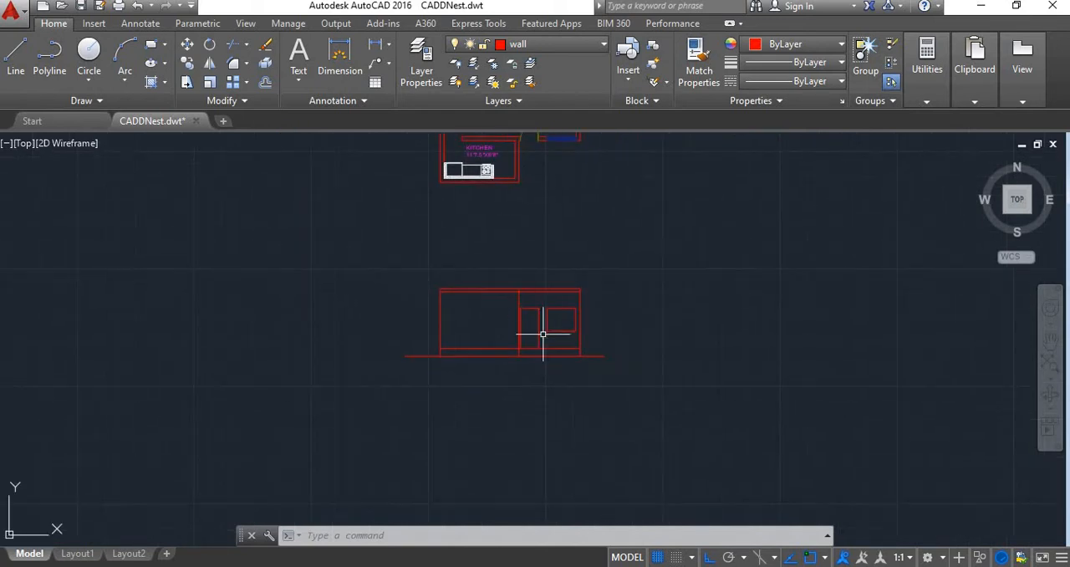
{"action": "scroll", "coordinate": [524, 303], "scroll_direction": "up", "scroll_amount": 1}
{"action": "scroll", "coordinate": [529, 325], "scroll_direction": "down", "scroll_amount": 1}
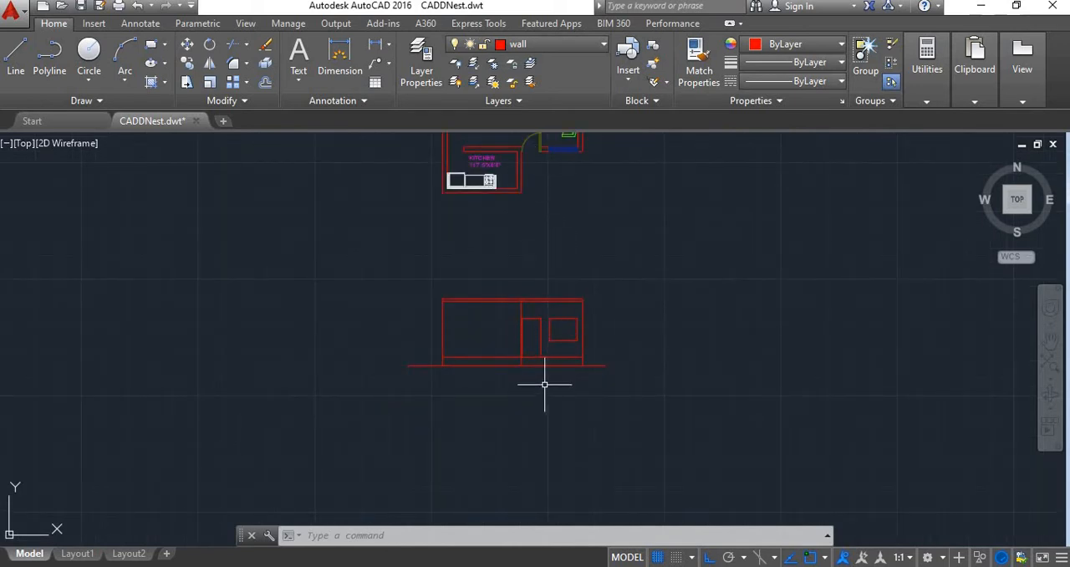
{"action": "mouse_move", "coordinate": [547, 382]}
{"action": "middle_mouse_down"}
{"action": "mouse_move", "coordinate": [504, 439]}
{"action": "mouse_move", "coordinate": [499, 414]}
{"action": "middle_mouse_up"}
{"action": "scroll", "coordinate": [499, 414], "scroll_direction": "up", "scroll_amount": 4}
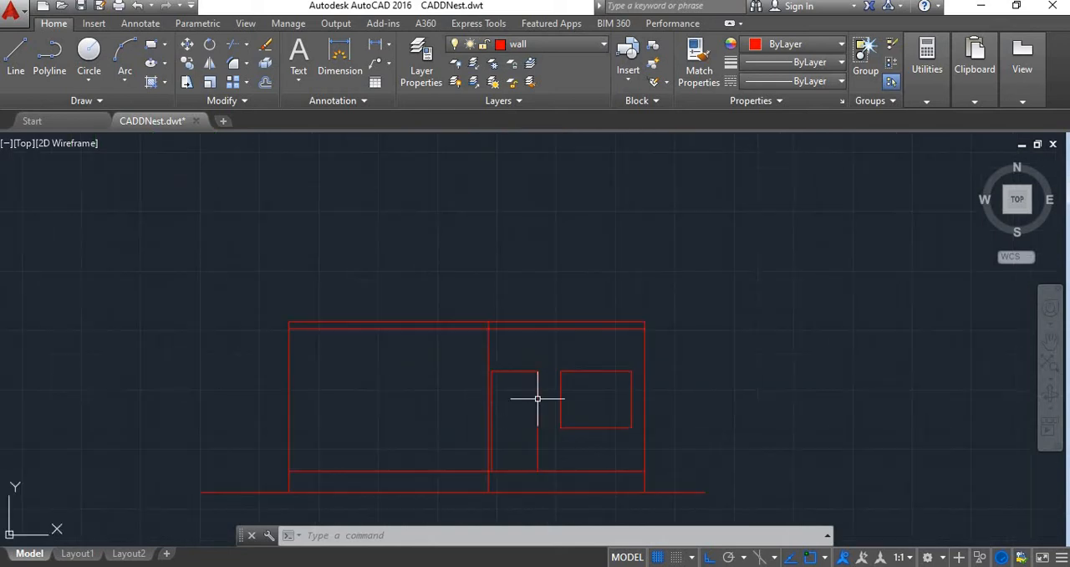
{"action": "scroll", "coordinate": [540, 394], "scroll_direction": "down", "scroll_amount": 4}
{"action": "scroll", "coordinate": [518, 374], "scroll_direction": "up", "scroll_amount": 2}
{"action": "scroll", "coordinate": [557, 349], "scroll_direction": "down", "scroll_amount": 2}
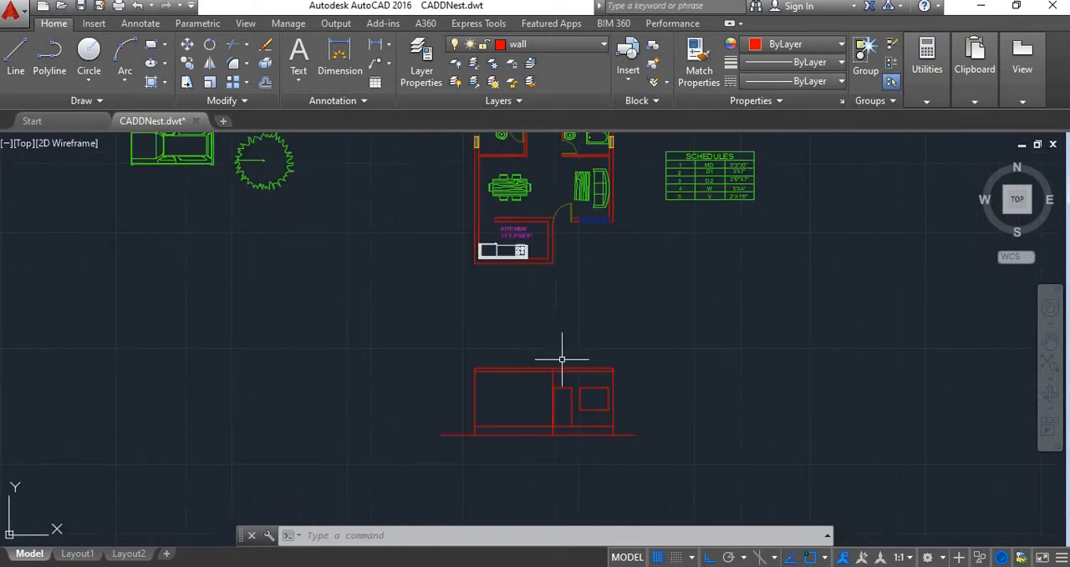
{"action": "scroll", "coordinate": [574, 376], "scroll_direction": "up", "scroll_amount": 2}
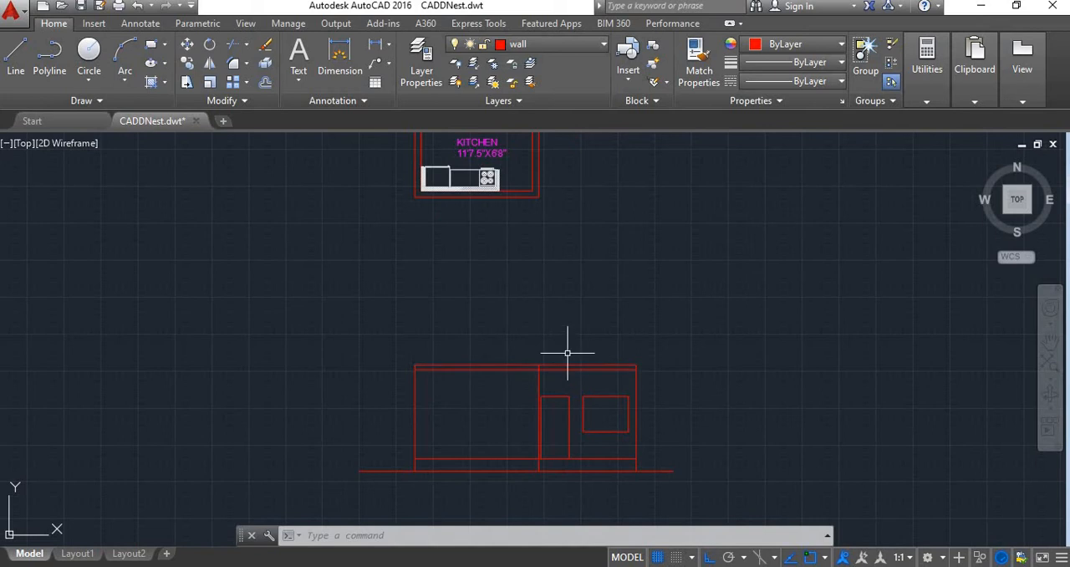
Offset the roof slab's top line upward by 1'6" to create the parapet line
{"action": "scroll", "coordinate": [572, 324], "scroll_direction": "up", "scroll_amount": 4}
{"action": "scroll", "coordinate": [552, 393], "scroll_direction": "down", "scroll_amount": 2}
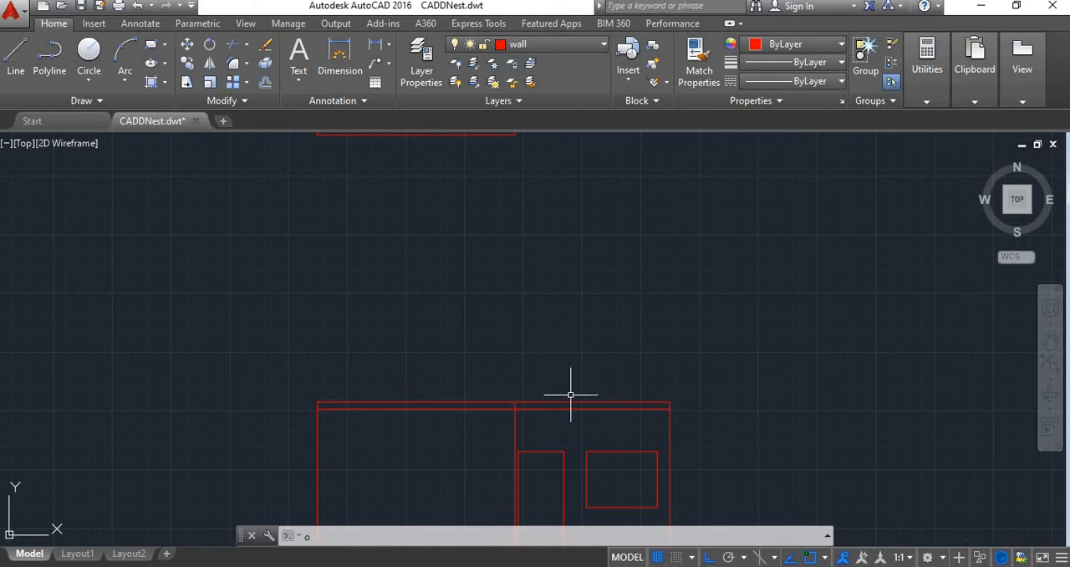
{"action": "key", "text": "Return"}
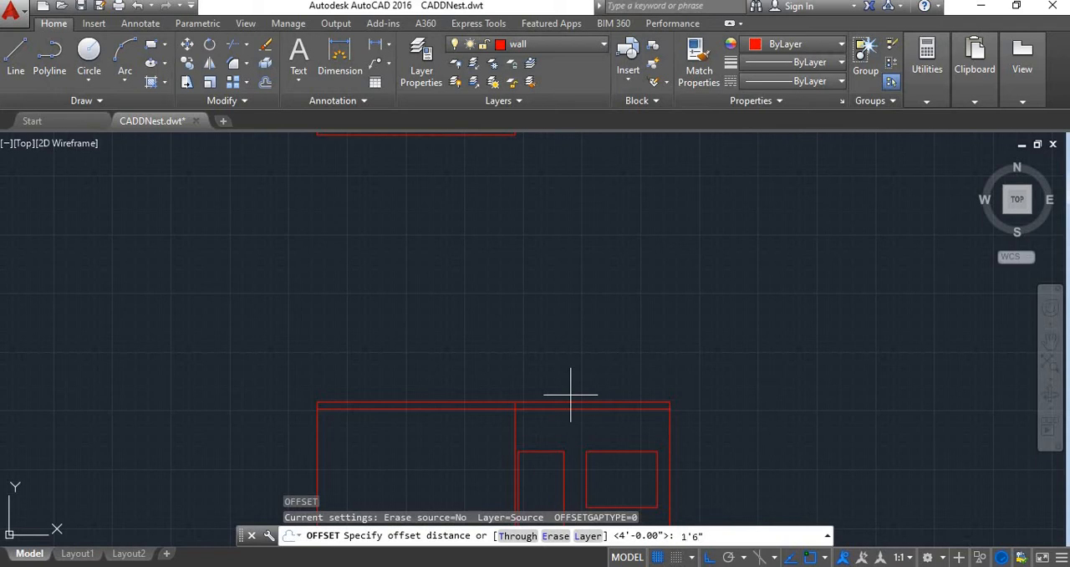
{"action": "key", "text": "Return"}
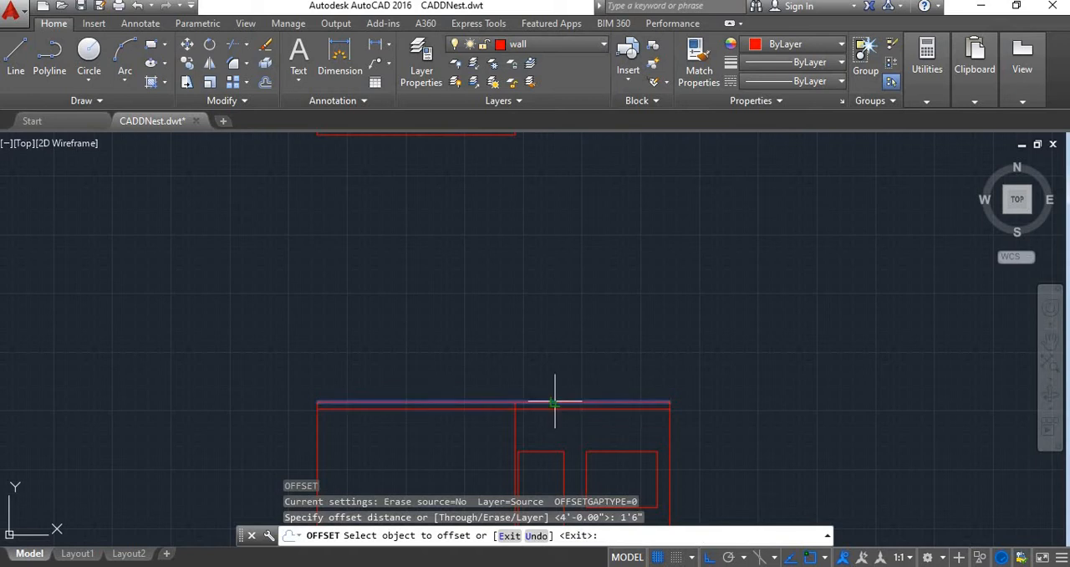
{"action": "left_click", "coordinate": [554, 403]}
{"action": "left_click", "coordinate": [552, 364]}
{"action": "key", "text": "Escape"}
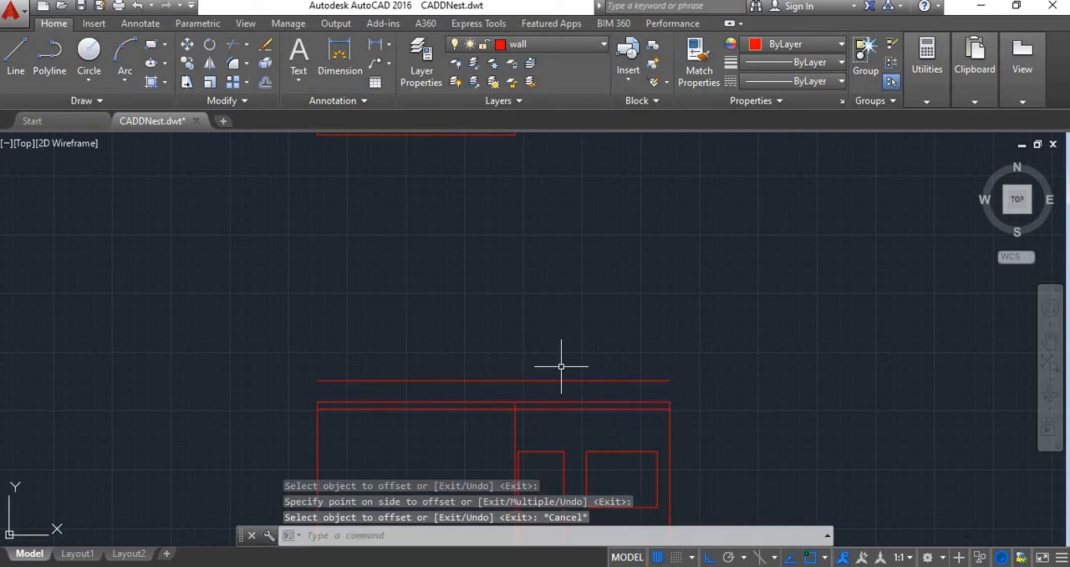
Extend both outer wall lines of the elevation up to the parapet line
{"action": "type", "text": "ex"}
{"action": "key", "text": "Return"}
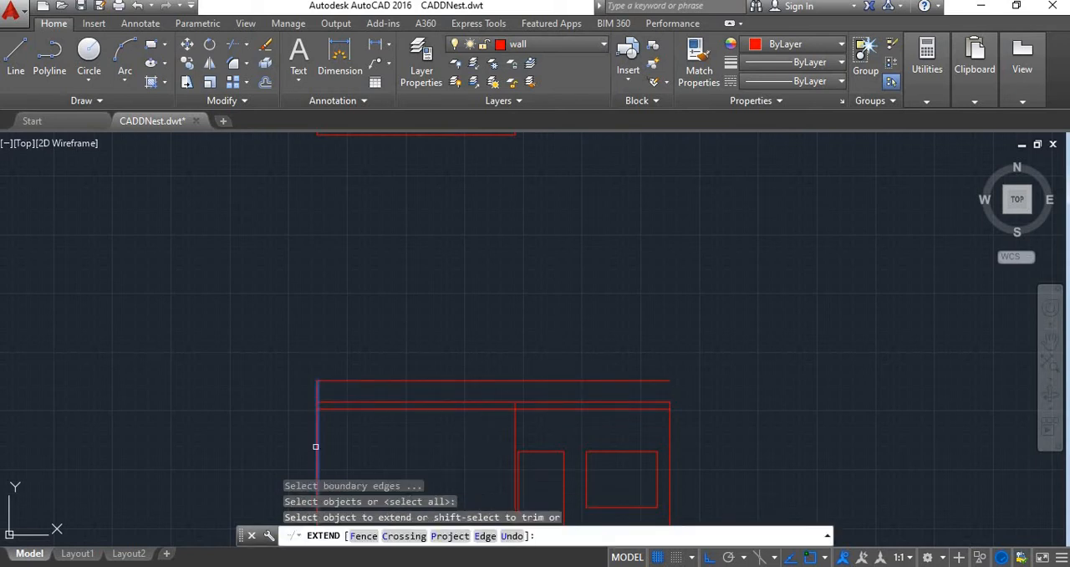
{"action": "left_click", "coordinate": [315, 447]}
{"action": "left_click", "coordinate": [668, 430]}
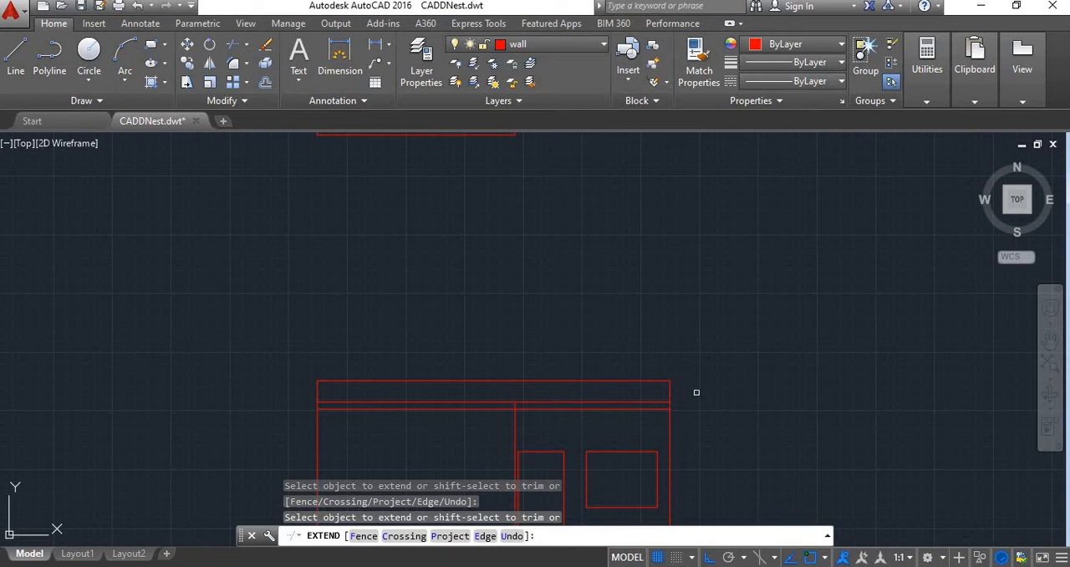
{"action": "scroll", "coordinate": [696, 393], "scroll_direction": "down", "scroll_amount": 6}
{"action": "scroll", "coordinate": [739, 447], "scroll_direction": "up", "scroll_amount": 2}
{"action": "key", "text": "Escape"}
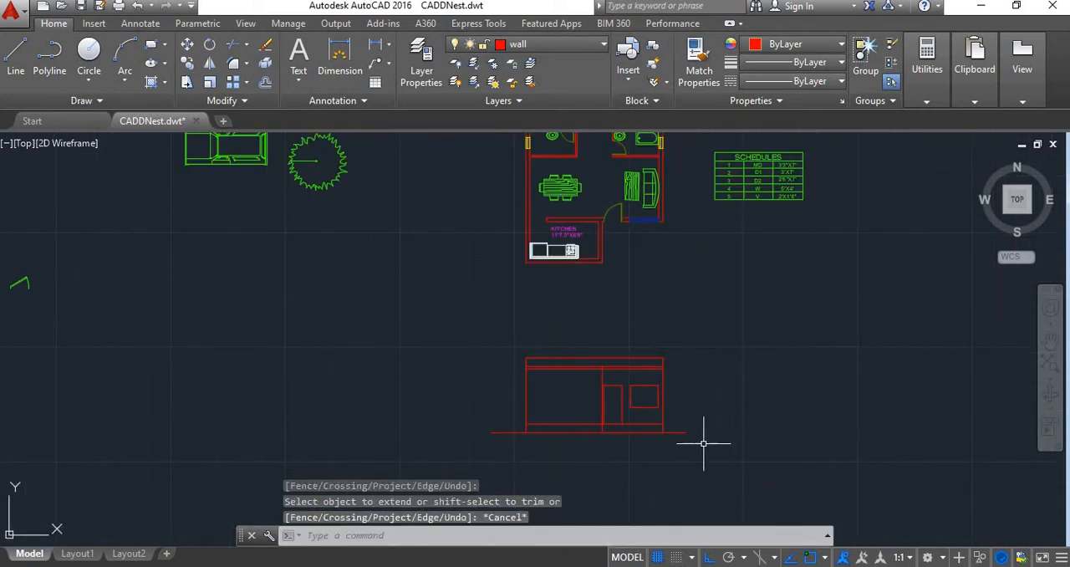
Turn ortho off and move the whole front elevation up beside the schedule table, on the side away from the floor plan
{"action": "scroll", "coordinate": [699, 437], "scroll_direction": "down", "scroll_amount": 2}
{"action": "scroll", "coordinate": [727, 397], "scroll_direction": "up", "scroll_amount": 2}
{"action": "scroll", "coordinate": [727, 397], "scroll_direction": "down", "scroll_amount": 2}
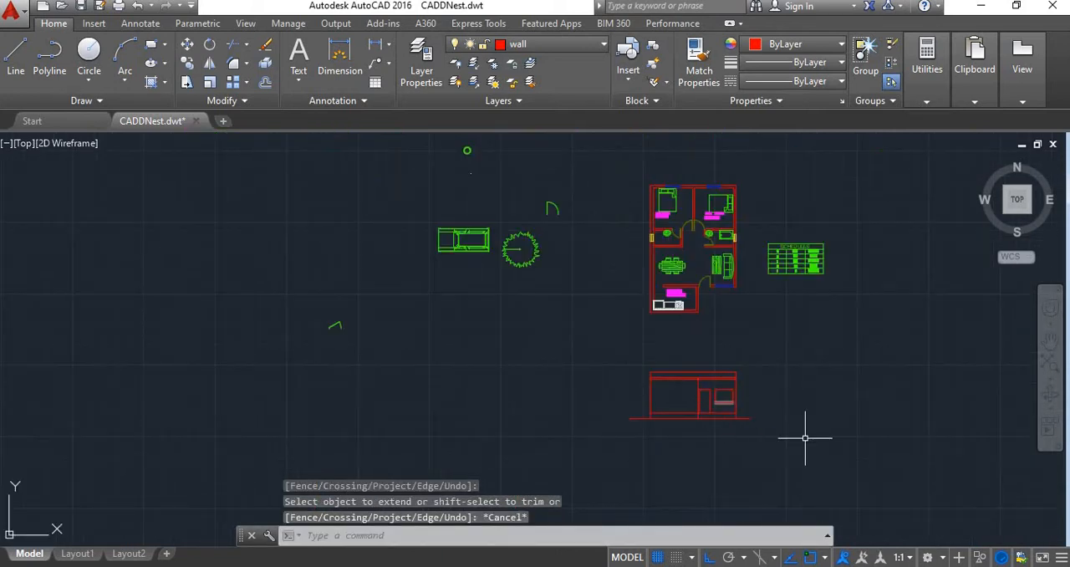
{"action": "scroll", "coordinate": [733, 406], "scroll_direction": "up", "scroll_amount": 1}
{"action": "left_click", "coordinate": [700, 409]}
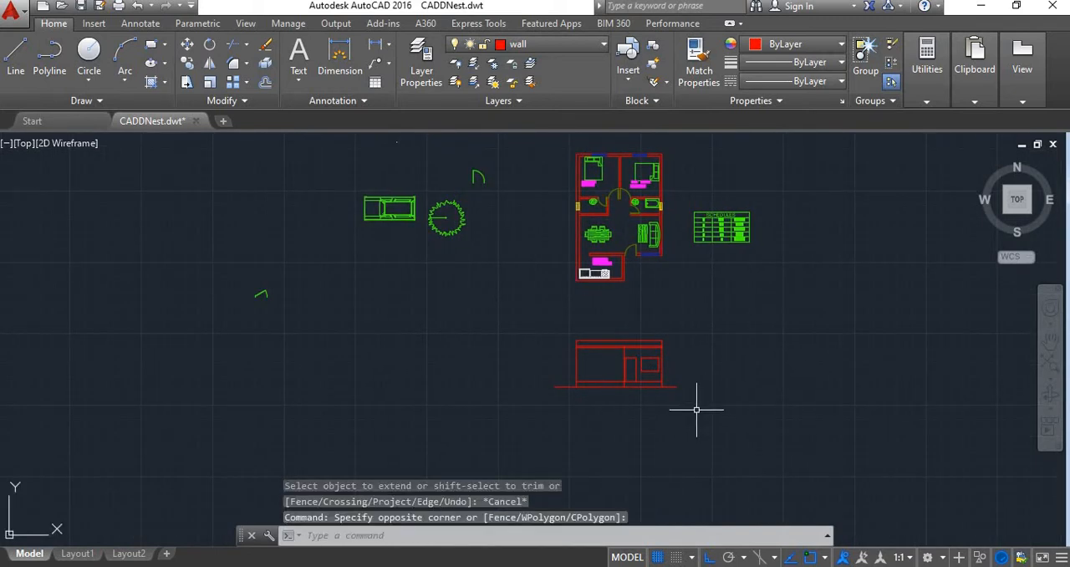
{"action": "left_click", "coordinate": [505, 309]}
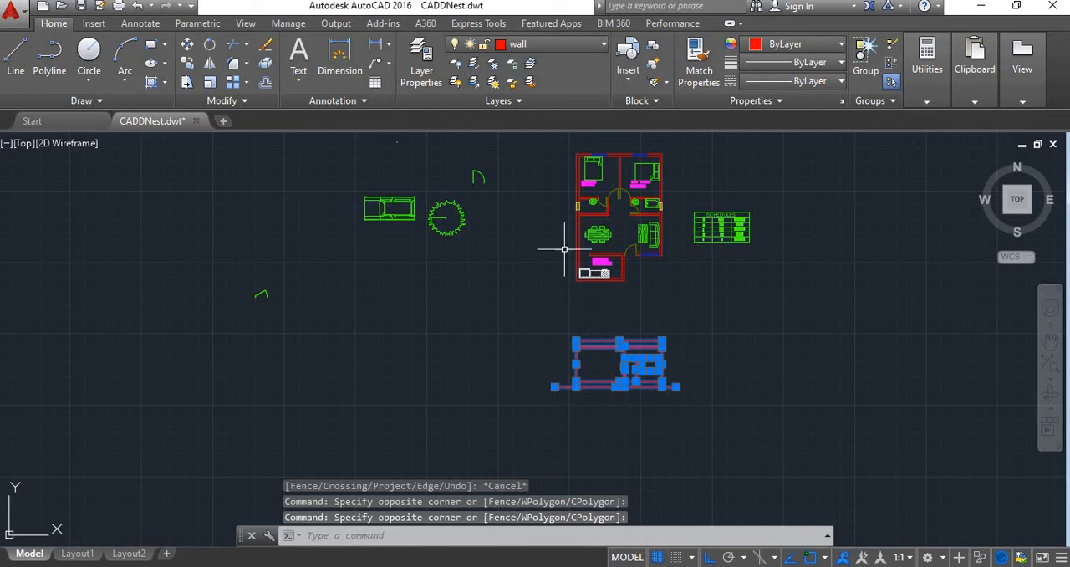
{"action": "left_click", "coordinate": [187, 44]}
{"action": "left_click", "coordinate": [576, 382]}
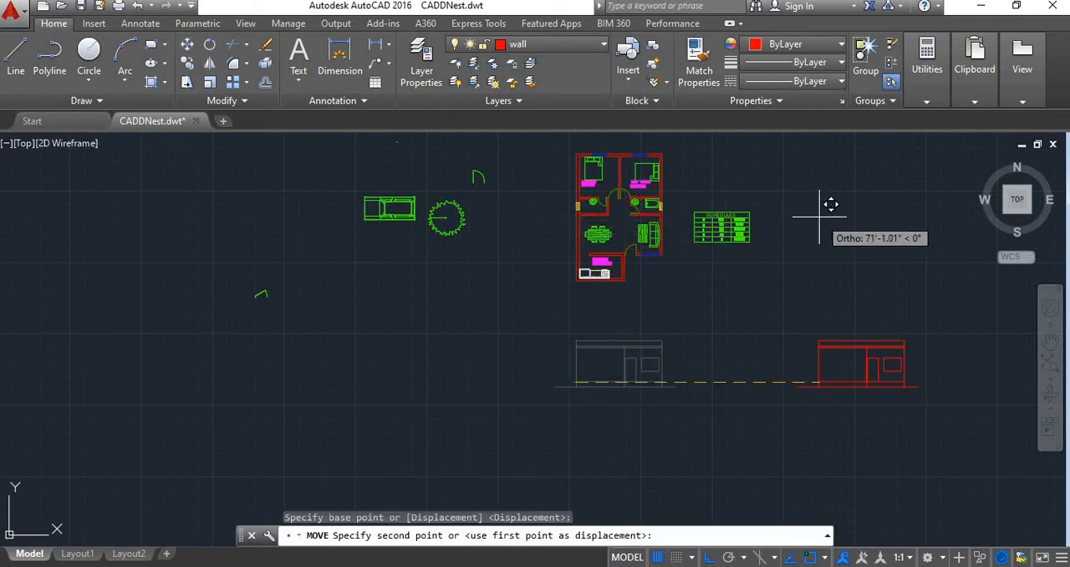
{"action": "key", "text": "F8"}
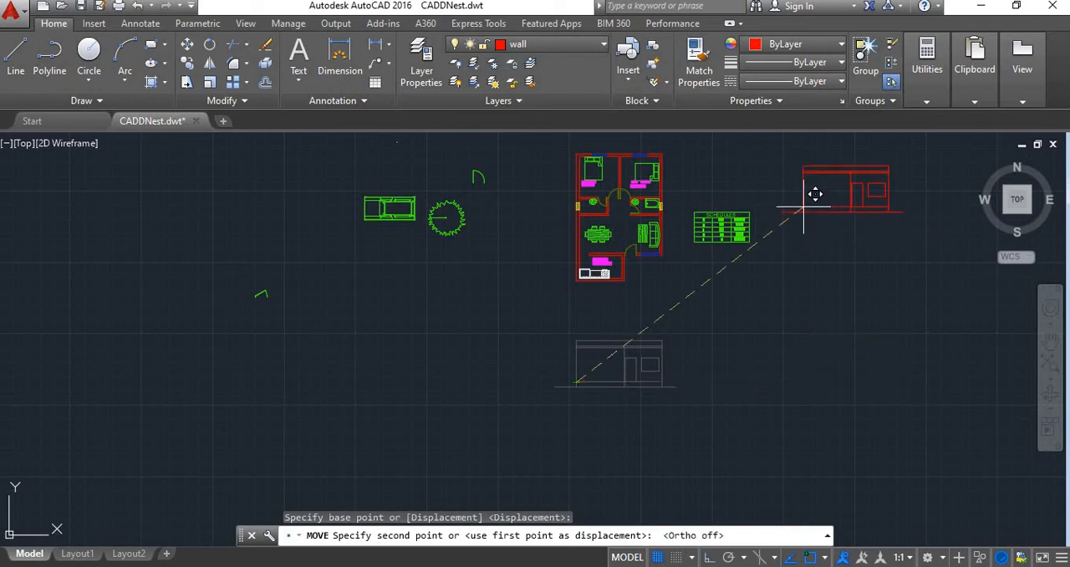
{"action": "left_click", "coordinate": [799, 219]}
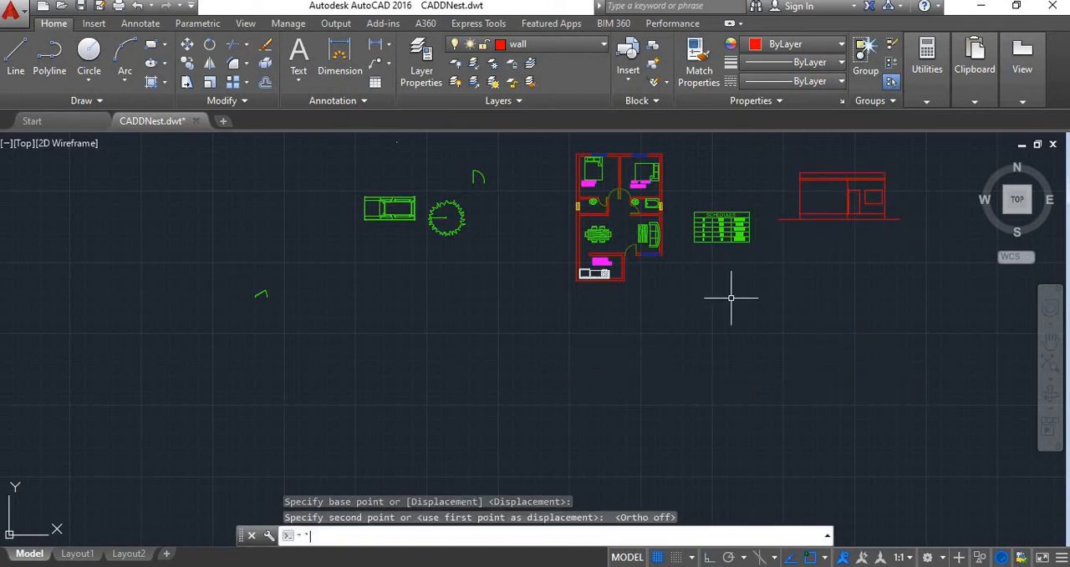
{"action": "key", "text": "Escape"}
Examine the floor plan's rooms, doors and windows to decide where a line should cut across it
{"action": "middle_click_drag", "start_coordinate": [628, 310], "coordinate": [609, 428]}
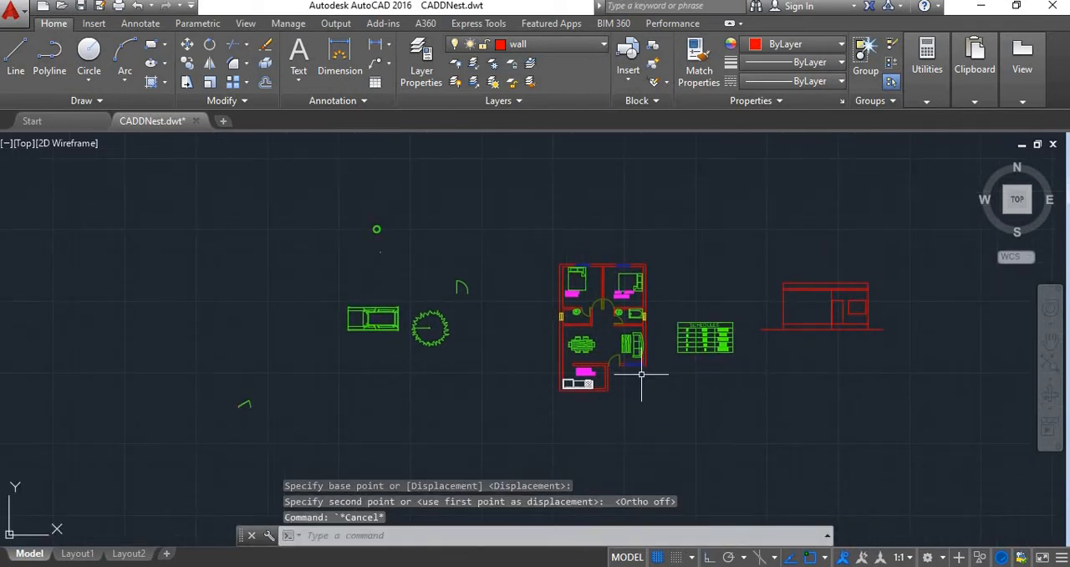
{"action": "scroll", "coordinate": [633, 408], "scroll_direction": "up", "scroll_amount": 4}
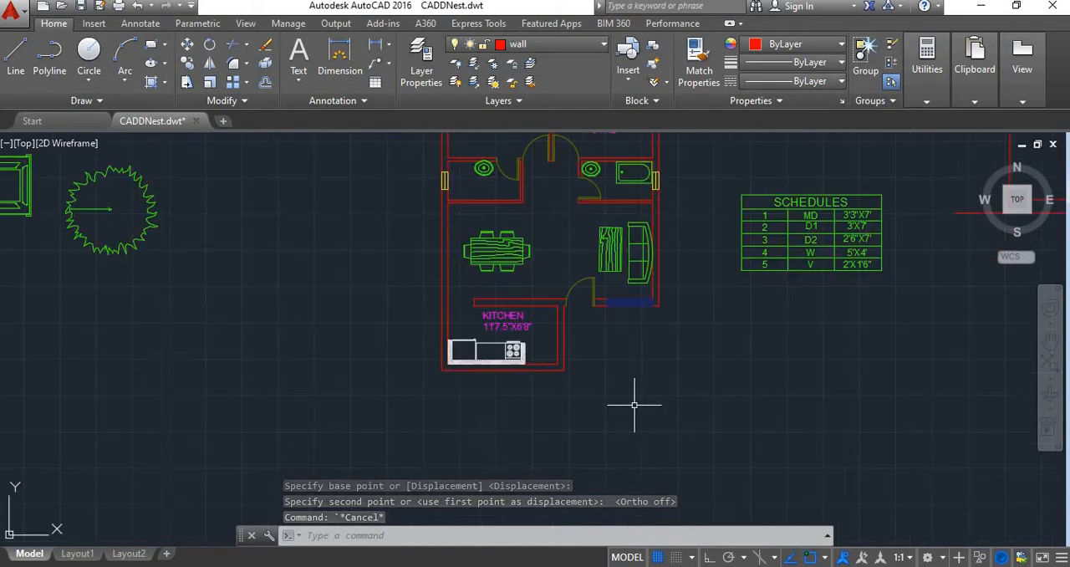
{"action": "scroll", "coordinate": [632, 408], "scroll_direction": "down", "scroll_amount": 6}
{"action": "scroll", "coordinate": [631, 396], "scroll_direction": "up", "scroll_amount": 5}
{"action": "scroll", "coordinate": [627, 398], "scroll_direction": "down", "scroll_amount": 4}
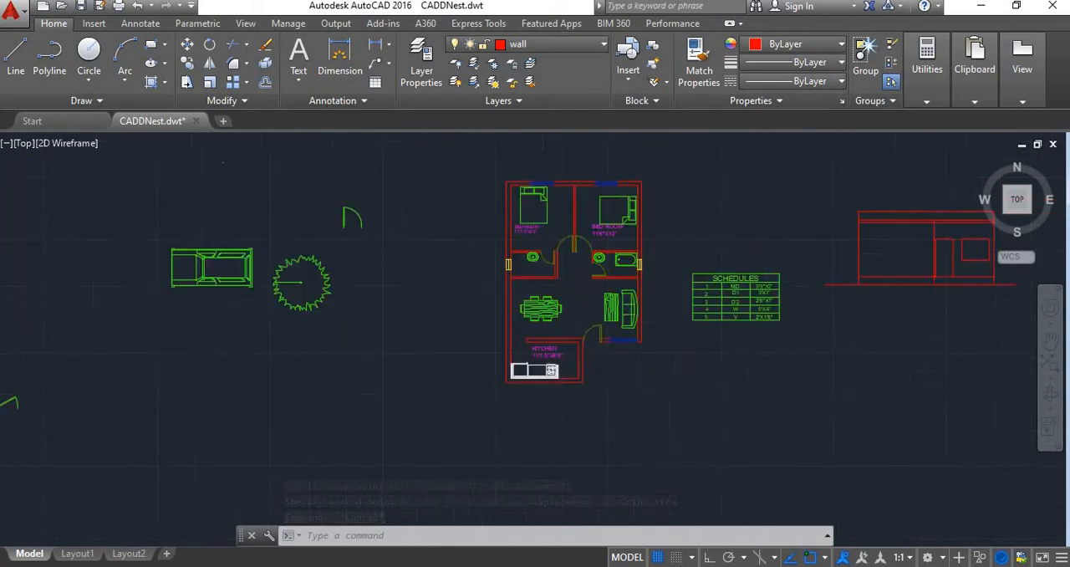
{"action": "scroll", "coordinate": [616, 400], "scroll_direction": "up", "scroll_amount": 2}
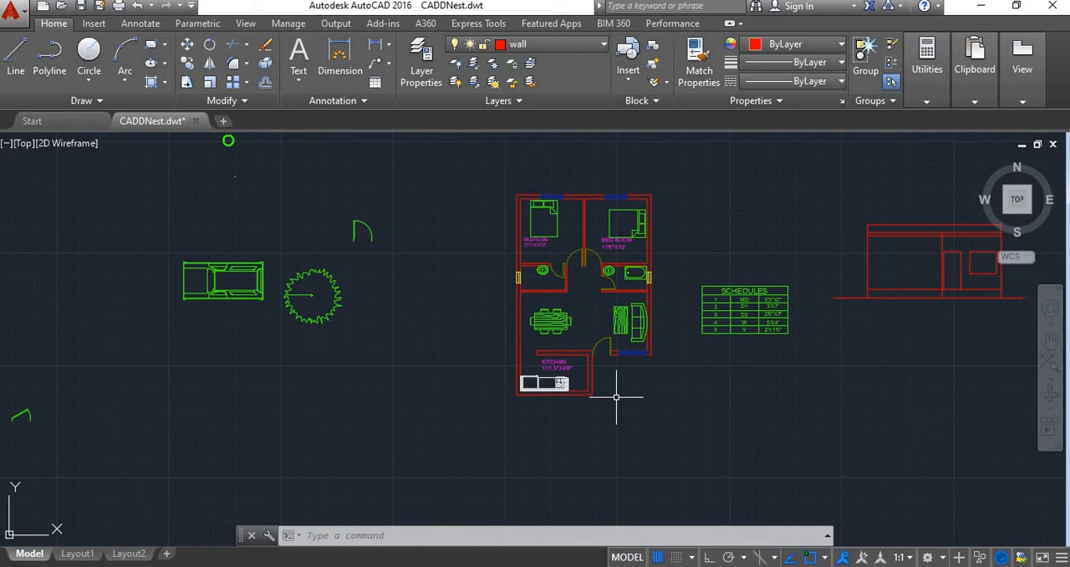
{"action": "scroll", "coordinate": [618, 385], "scroll_direction": "down", "scroll_amount": 4}
{"action": "scroll", "coordinate": [620, 378], "scroll_direction": "up", "scroll_amount": 6}
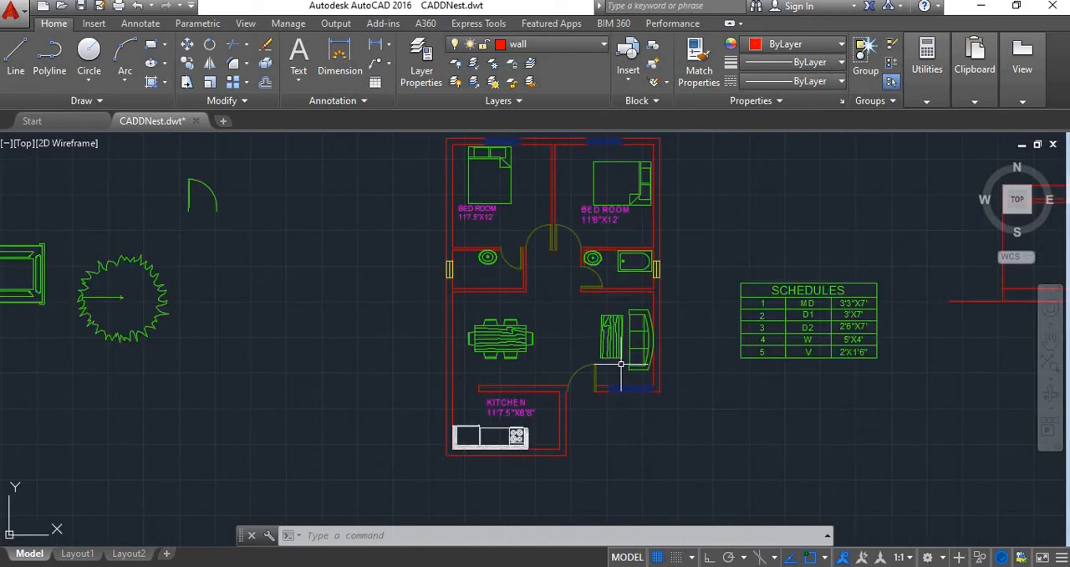
{"action": "scroll", "coordinate": [623, 370], "scroll_direction": "down", "scroll_amount": 2}
{"action": "scroll", "coordinate": [625, 362], "scroll_direction": "up", "scroll_amount": 2}
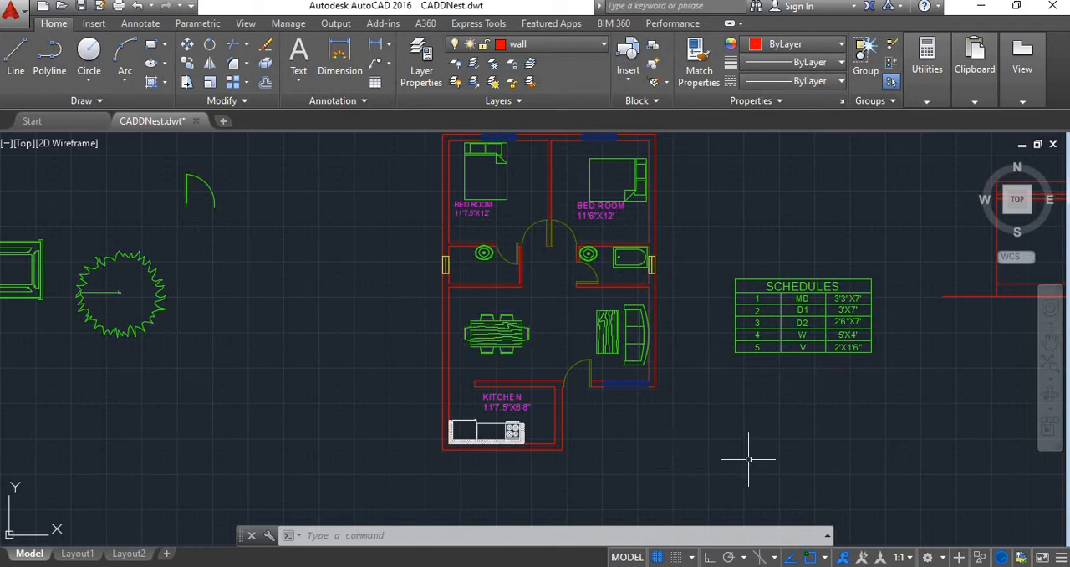
{"action": "left_click", "coordinate": [15, 57]}
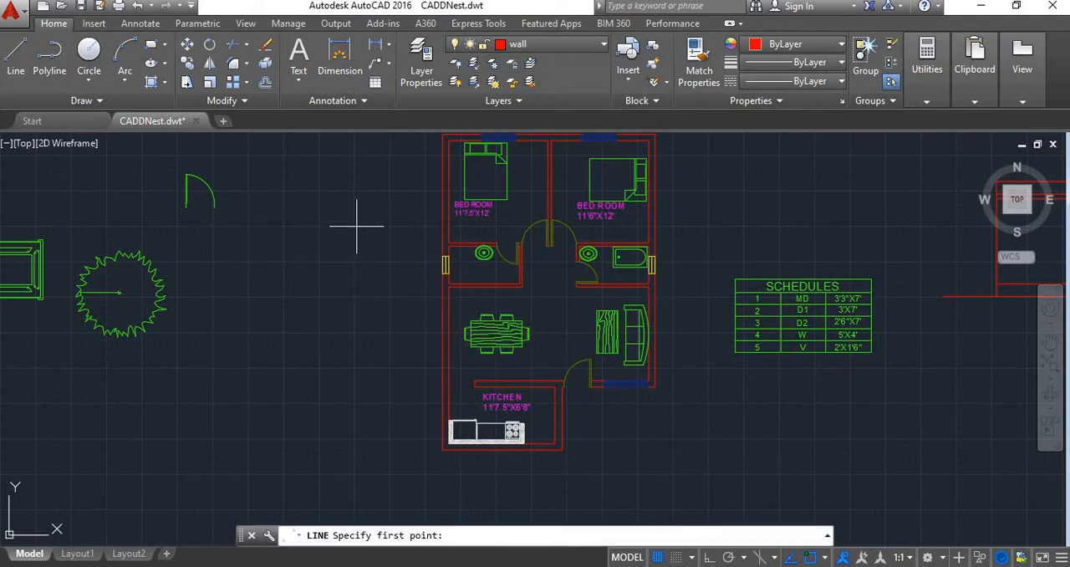
{"action": "middle_click_drag", "start_coordinate": [356, 225], "coordinate": [378, 284]}
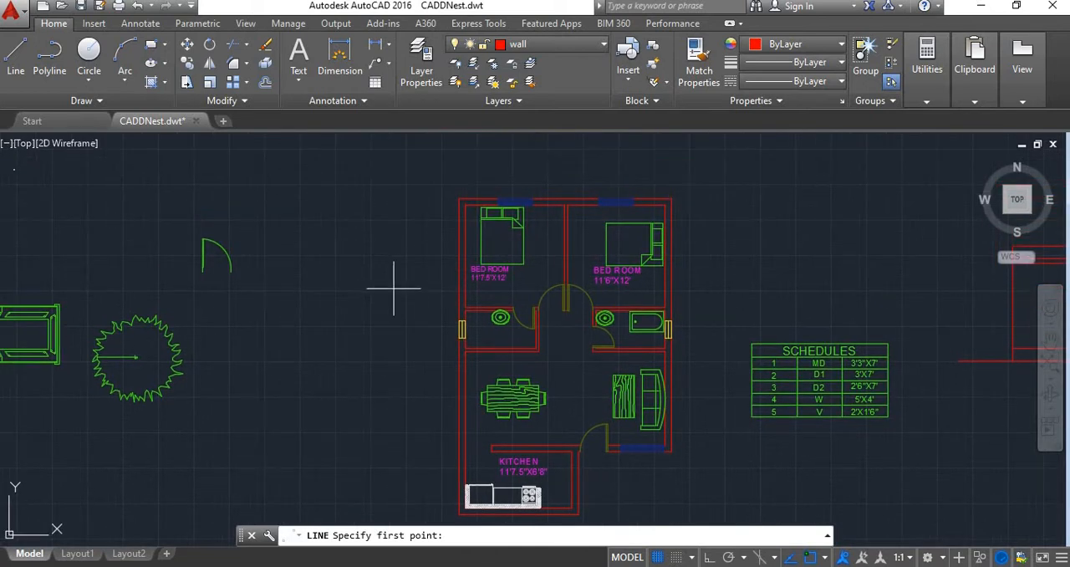
{"action": "left_click", "coordinate": [388, 281]}
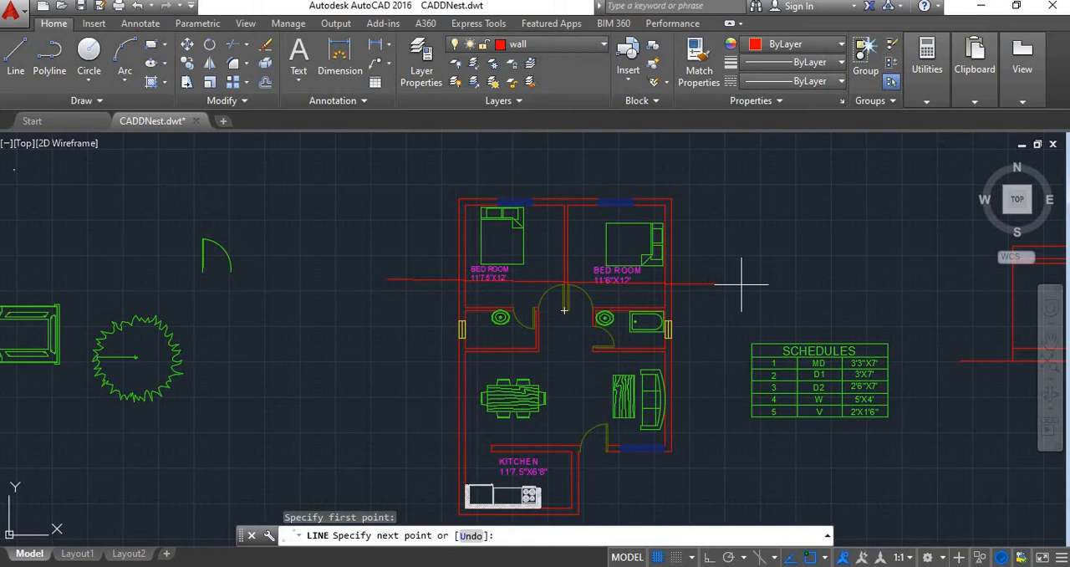
{"action": "key", "text": "Escape"}
Draw a horizontal section line with ortho on across both bedrooms, ending past the outer walls with a short upward leg at its east end
{"action": "scroll", "coordinate": [519, 378], "scroll_direction": "down", "scroll_amount": 2}
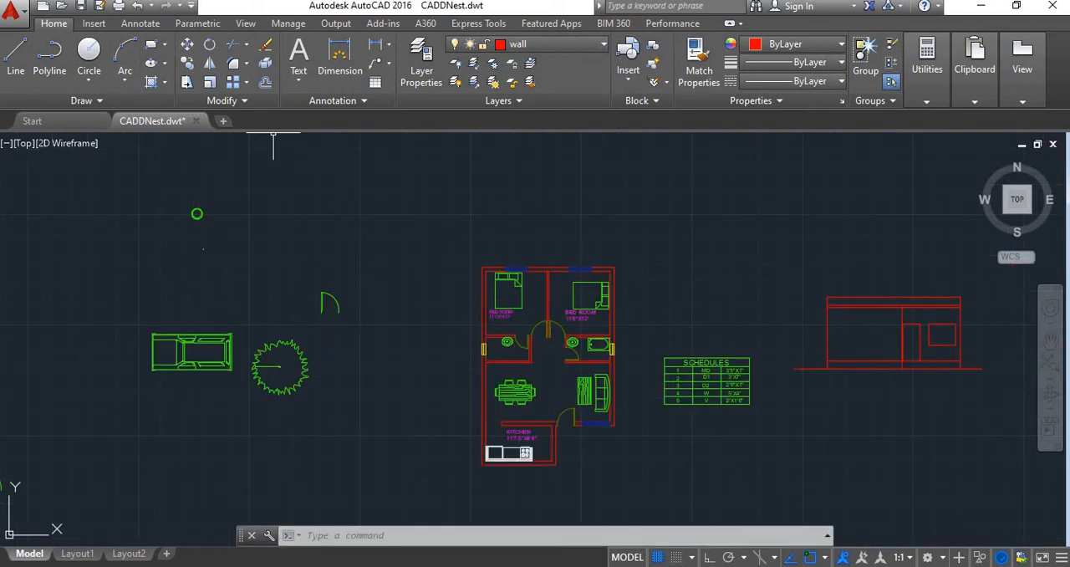
{"action": "type", "text": "l"}
{"action": "key", "text": "Return"}
{"action": "scroll", "coordinate": [494, 316], "scroll_direction": "up", "scroll_amount": 5}
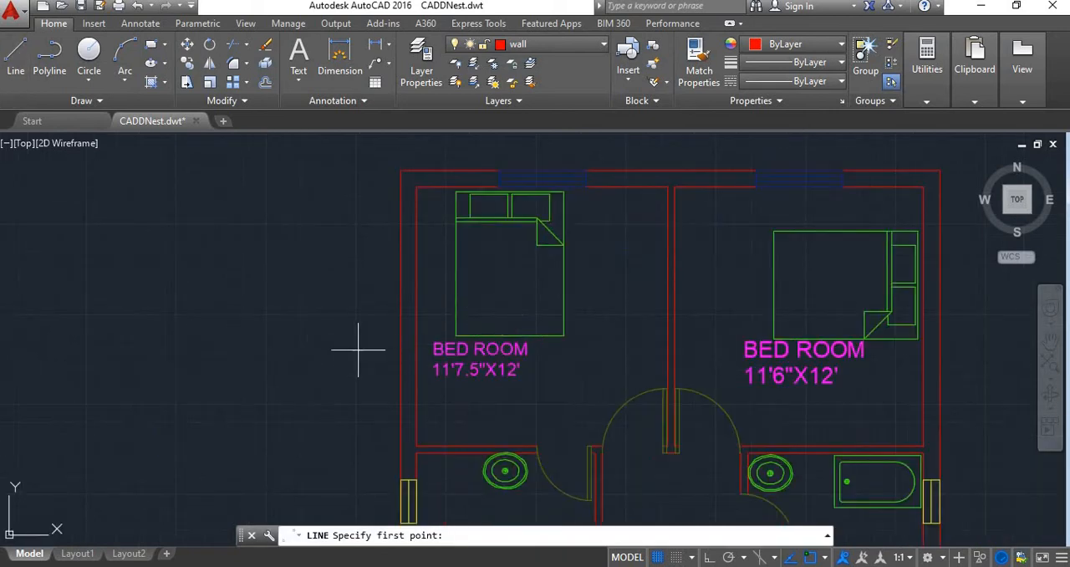
{"action": "left_click", "coordinate": [342, 362]}
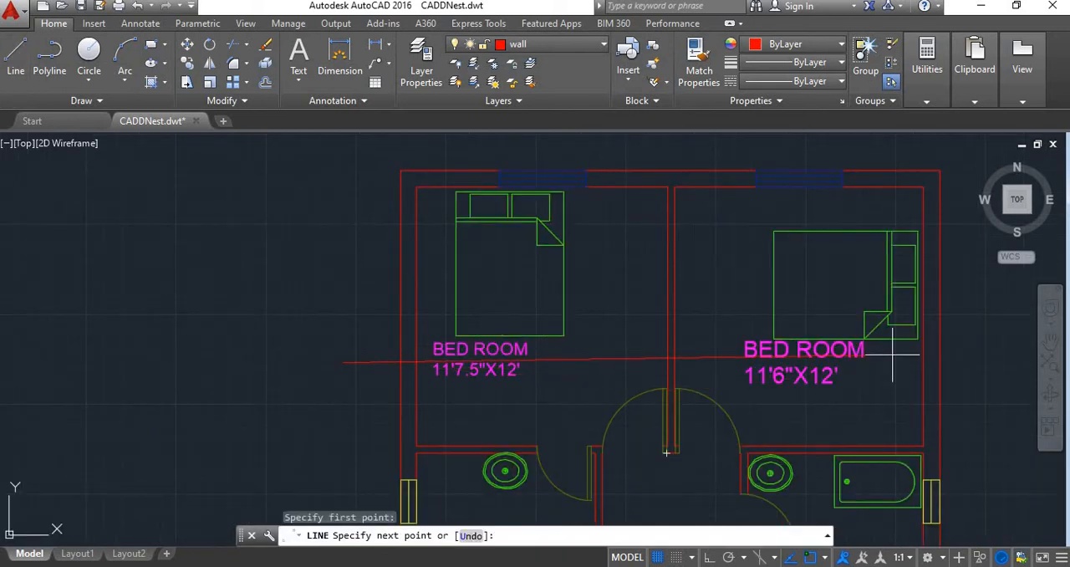
{"action": "key", "text": "F8"}
{"action": "left_click", "coordinate": [968, 309]}
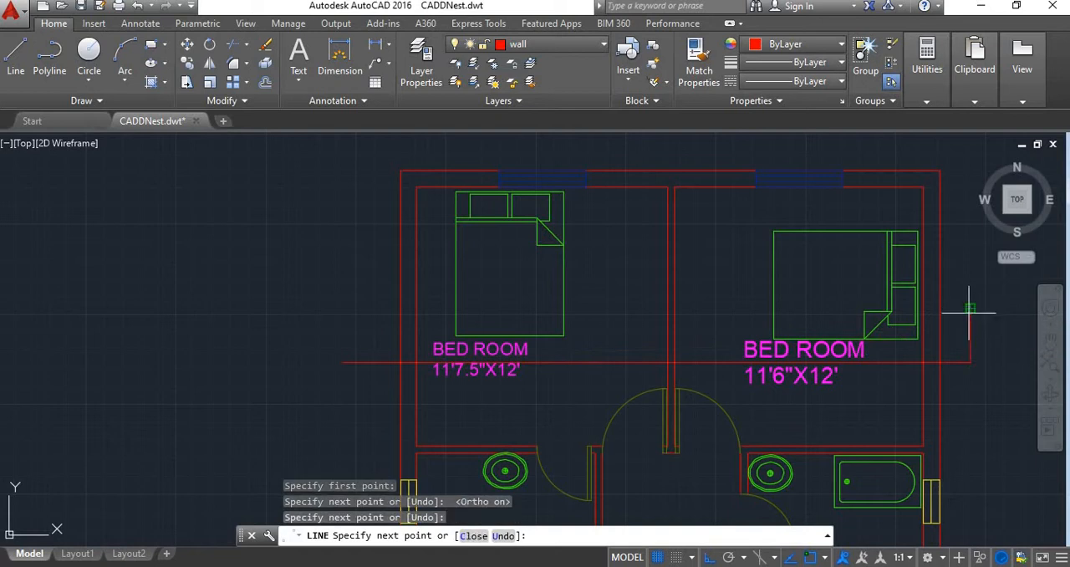
{"action": "key", "text": "Escape"}
Draw a matching short upward leg at the west end of the section line
{"action": "key", "text": "space"}
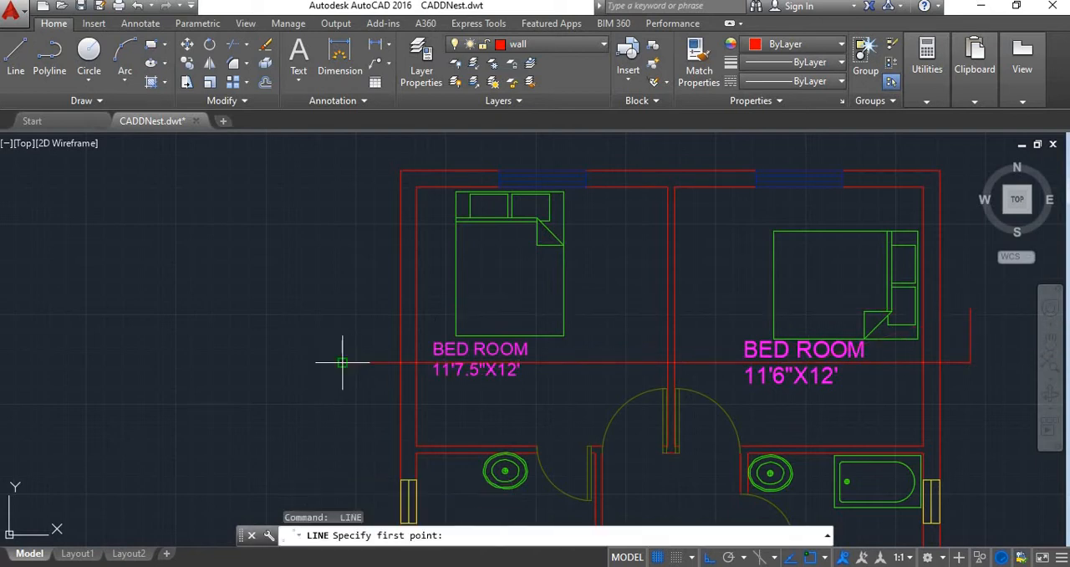
{"action": "left_click", "coordinate": [342, 362]}
{"action": "left_click", "coordinate": [337, 307]}
{"action": "key", "text": "Escape"}
Examine which walls, doors and rooms the section line cuts through or faces on the floor plan
{"action": "scroll", "coordinate": [386, 338], "scroll_direction": "down", "scroll_amount": 6}
{"action": "scroll", "coordinate": [386, 339], "scroll_direction": "up", "scroll_amount": 5}
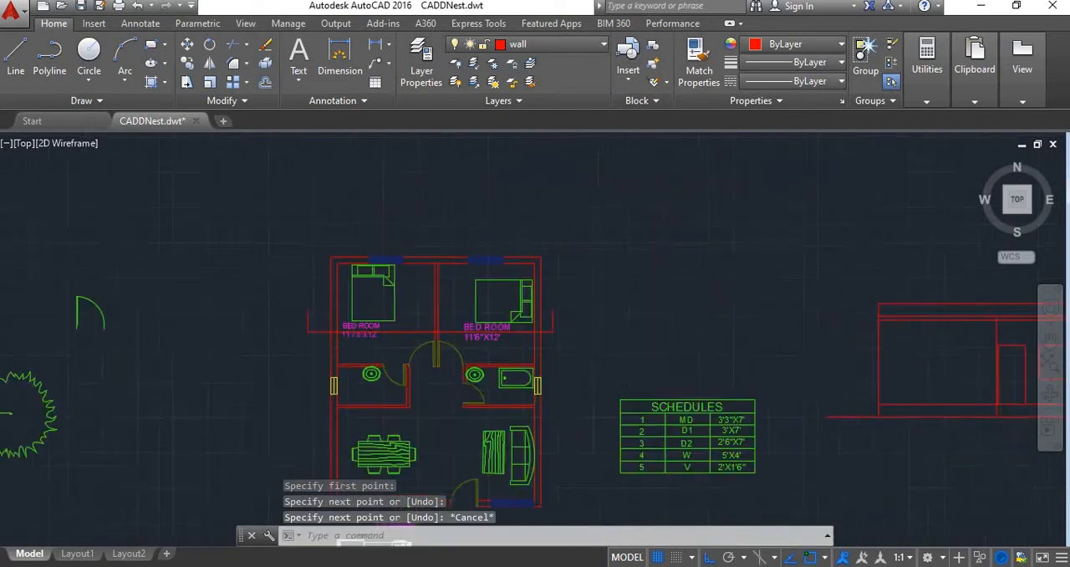
{"action": "scroll", "coordinate": [210, 304], "scroll_direction": "down", "scroll_amount": 5}
{"action": "scroll", "coordinate": [233, 326], "scroll_direction": "up", "scroll_amount": 4}
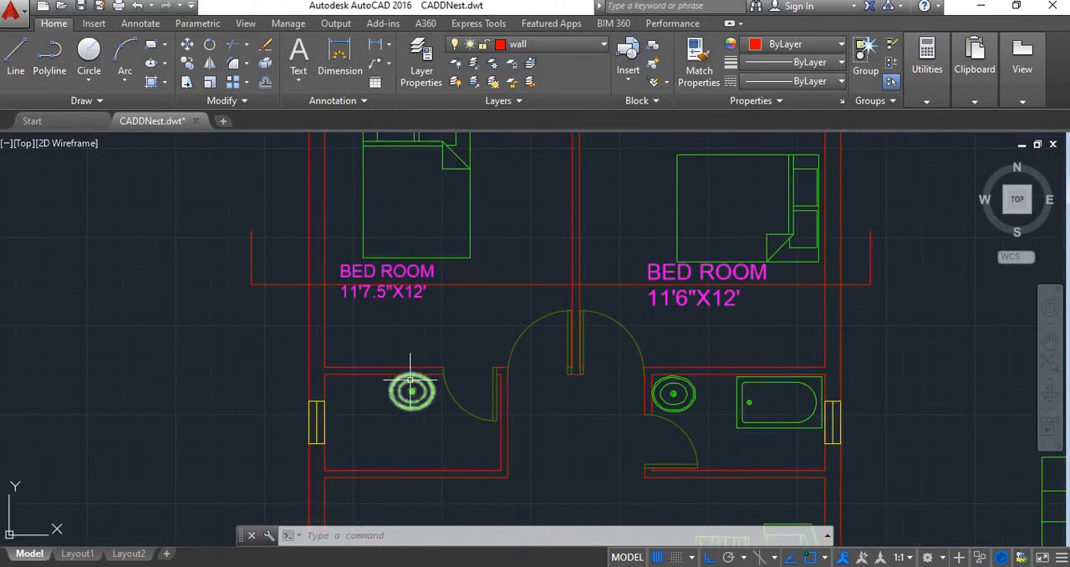
{"action": "scroll", "coordinate": [414, 380], "scroll_direction": "down", "scroll_amount": 5}
{"action": "scroll", "coordinate": [422, 364], "scroll_direction": "up", "scroll_amount": 5}
{"action": "scroll", "coordinate": [368, 326], "scroll_direction": "down", "scroll_amount": 6}
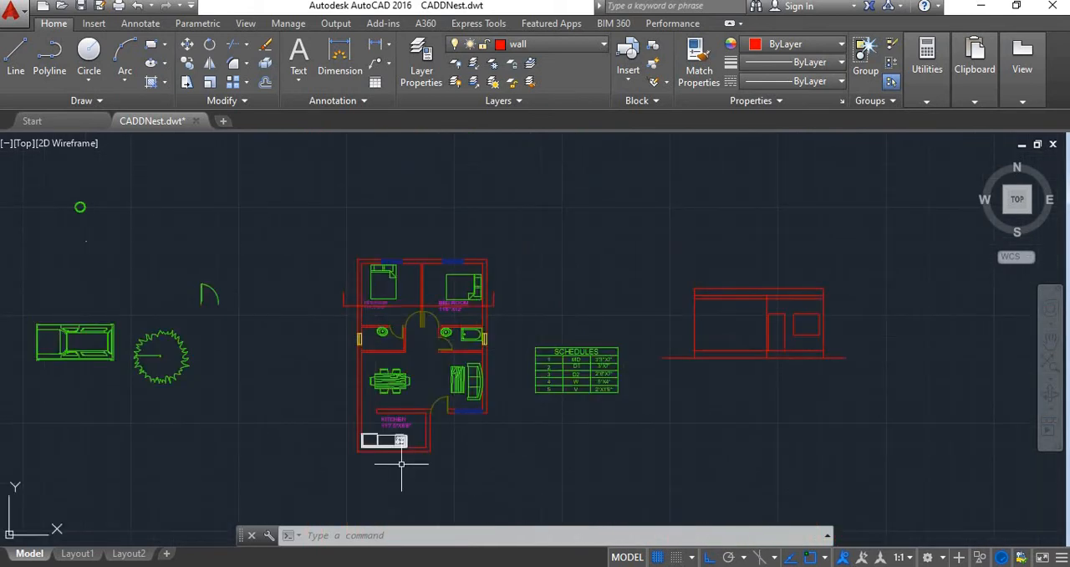
{"action": "scroll", "coordinate": [374, 388], "scroll_direction": "up", "scroll_amount": 2}
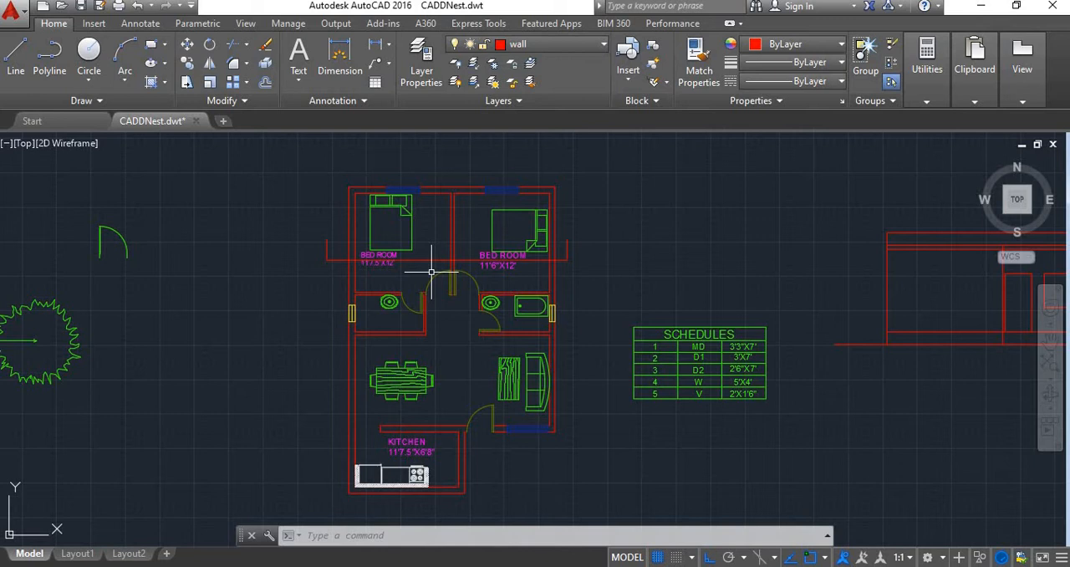
{"action": "scroll", "coordinate": [431, 272], "scroll_direction": "up", "scroll_amount": 2}
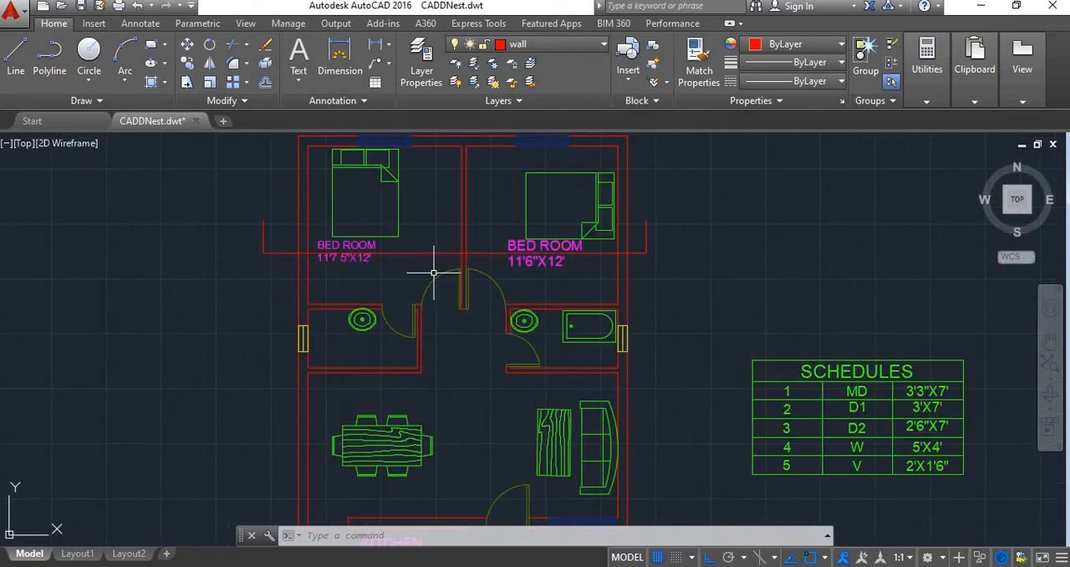
{"action": "scroll", "coordinate": [433, 272], "scroll_direction": "up", "scroll_amount": 2}
{"action": "scroll", "coordinate": [430, 279], "scroll_direction": "down", "scroll_amount": 2}
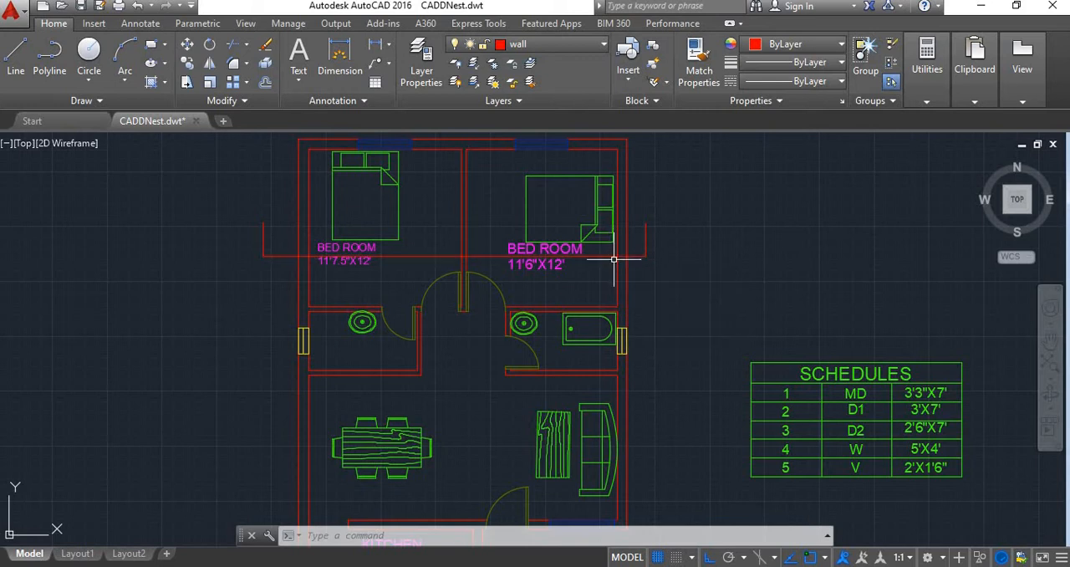
{"action": "scroll", "coordinate": [637, 290], "scroll_direction": "down", "scroll_amount": 2}
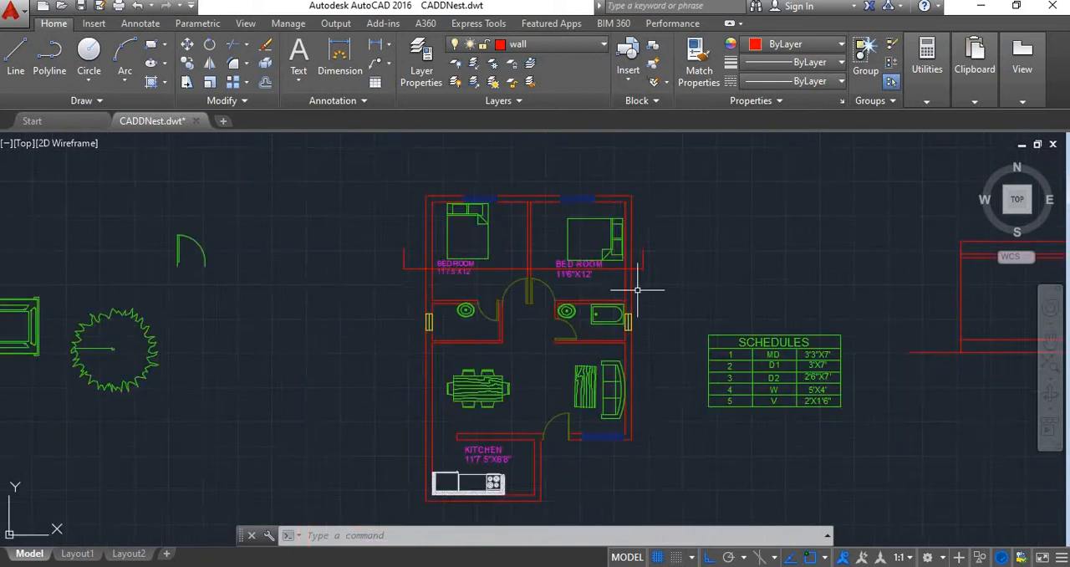
{"action": "scroll", "coordinate": [649, 406], "scroll_direction": "down", "scroll_amount": 3}
{"action": "scroll", "coordinate": [633, 410], "scroll_direction": "up", "scroll_amount": 5}
{"action": "scroll", "coordinate": [597, 359], "scroll_direction": "down", "scroll_amount": 5}
{"action": "scroll", "coordinate": [597, 359], "scroll_direction": "up", "scroll_amount": 2}
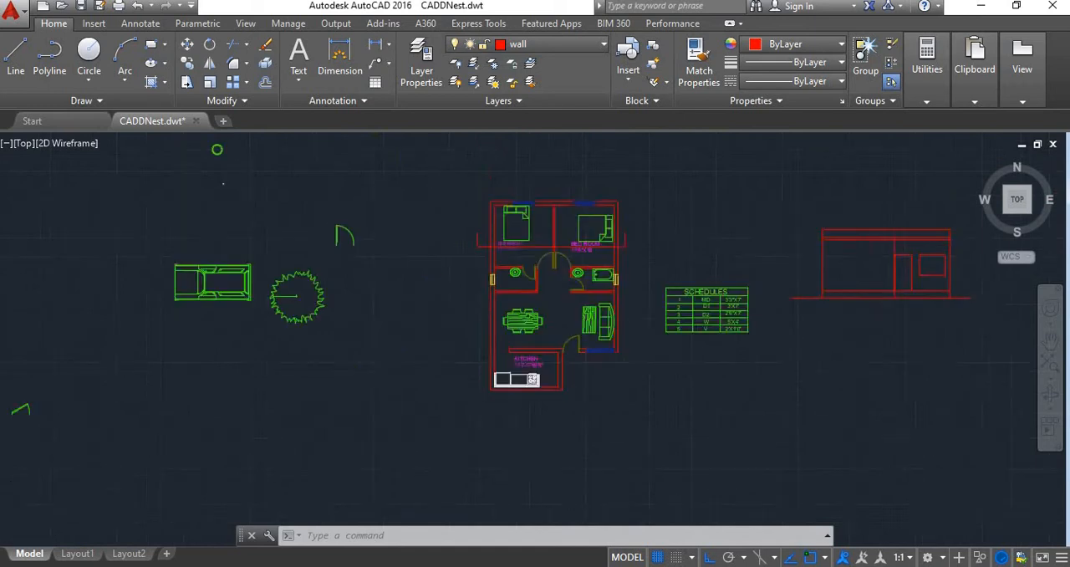
{"action": "scroll", "coordinate": [573, 378], "scroll_direction": "up", "scroll_amount": 3}
{"action": "scroll", "coordinate": [580, 371], "scroll_direction": "down", "scroll_amount": 5}
{"action": "scroll", "coordinate": [582, 388], "scroll_direction": "up", "scroll_amount": 4}
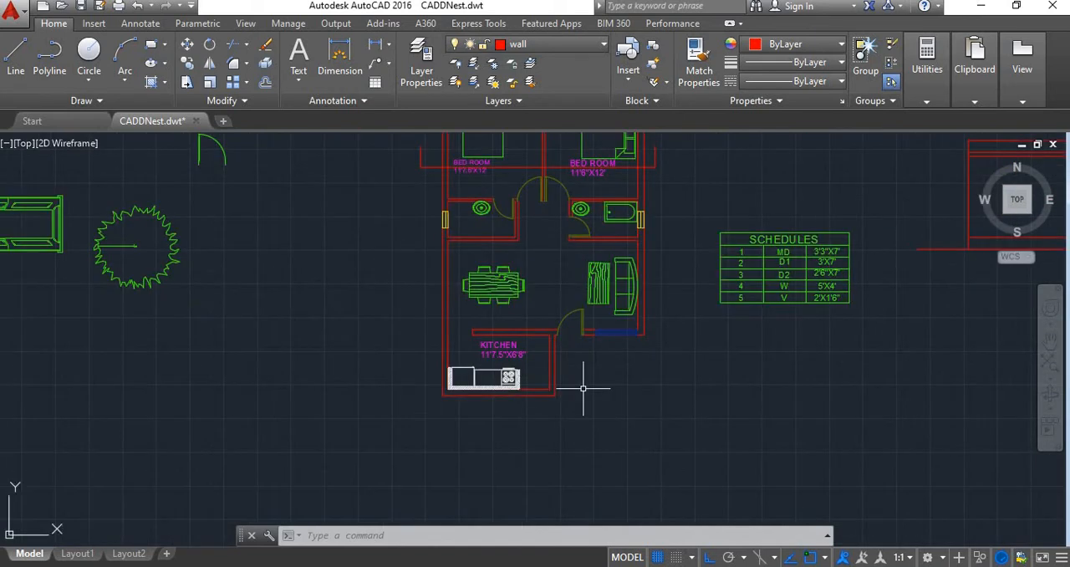
Switch to Photos to study the hand-drawn wall and footing section sketch, and return to the AutoCAD drawing
{"action": "scroll", "coordinate": [583, 388], "scroll_direction": "down", "scroll_amount": 2}
{"action": "middle_click_drag", "start_coordinate": [549, 406], "coordinate": [538, 379]}
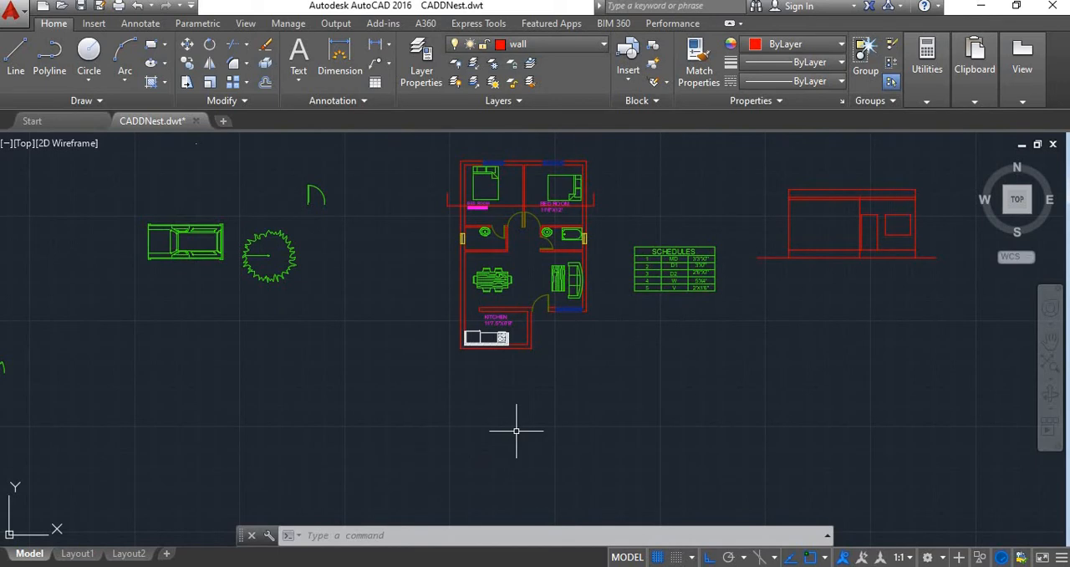
{"action": "key", "text": "alt+Tab"}
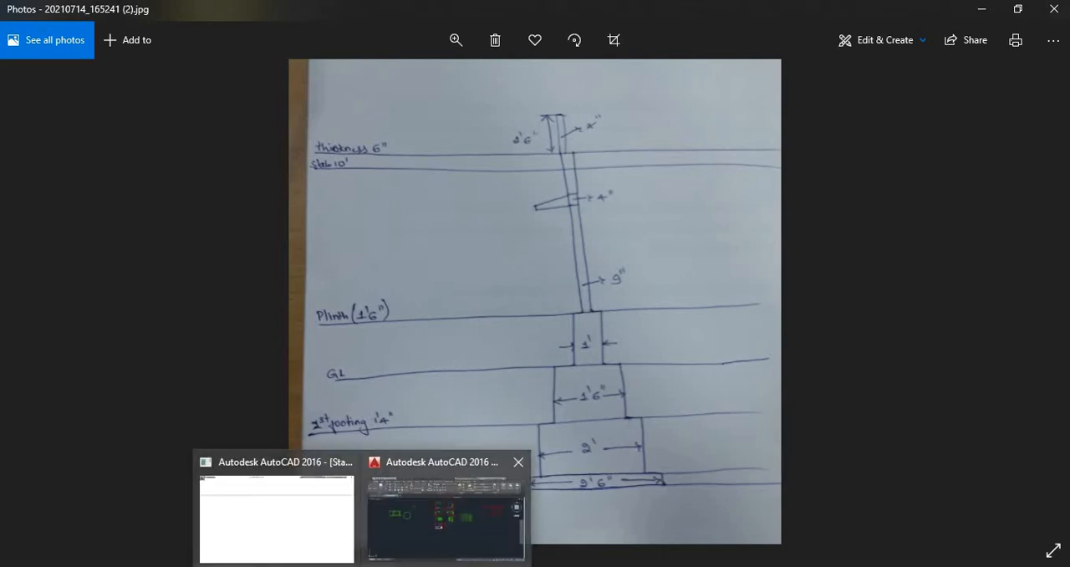
{"action": "left_click", "coordinate": [451, 514]}
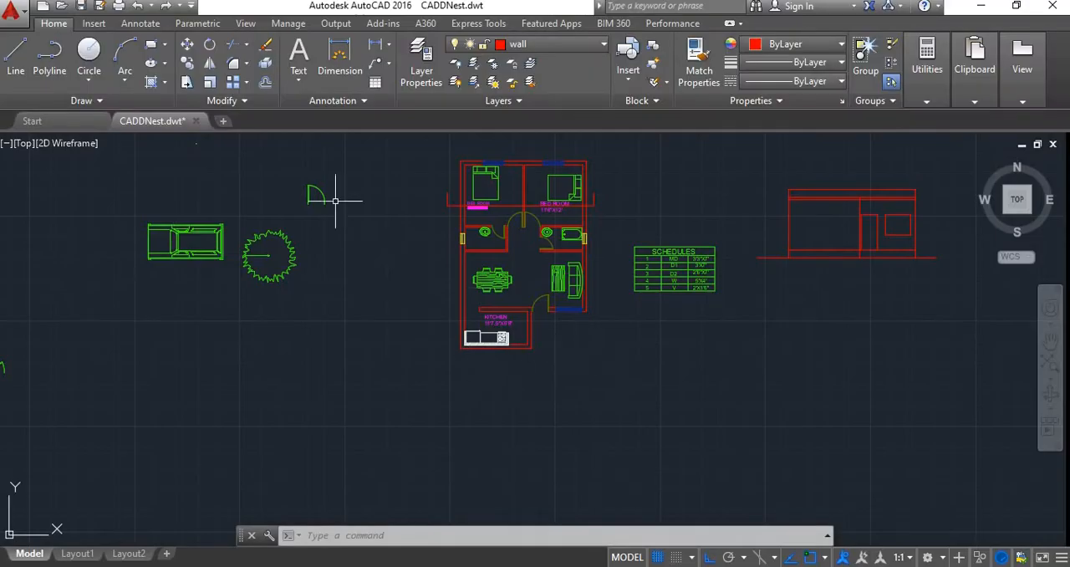
Draw a horizontal ground line in the empty space below the floor plan, extending past the plan's width on both sides
{"action": "left_click", "coordinate": [15, 58]}
{"action": "scroll", "coordinate": [530, 406], "scroll_direction": "up", "scroll_amount": 2}
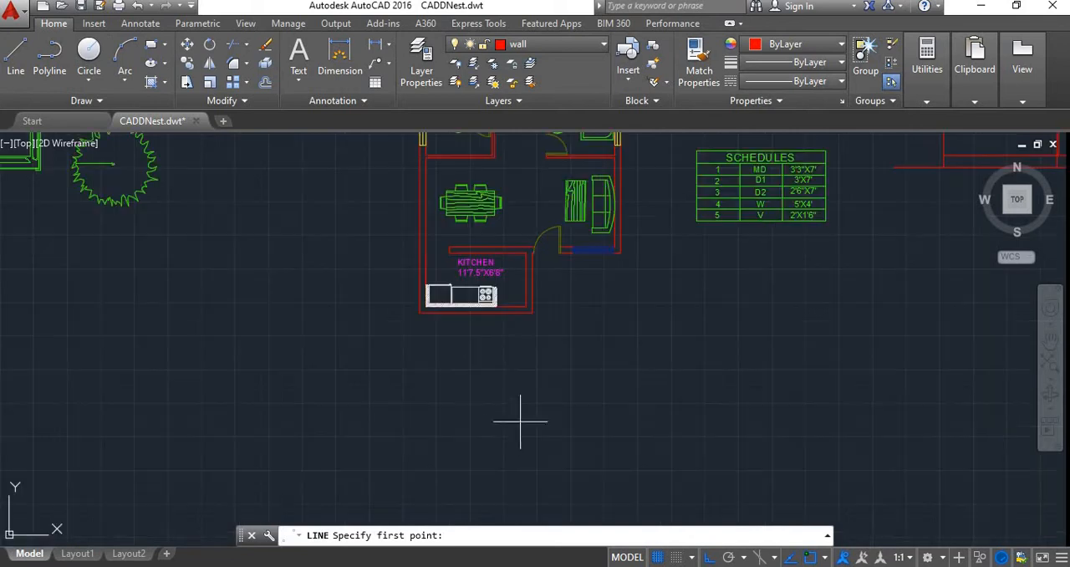
{"action": "middle_click_drag", "start_coordinate": [459, 385], "coordinate": [418, 264]}
{"action": "scroll", "coordinate": [419, 266], "scroll_direction": "down", "scroll_amount": 2}
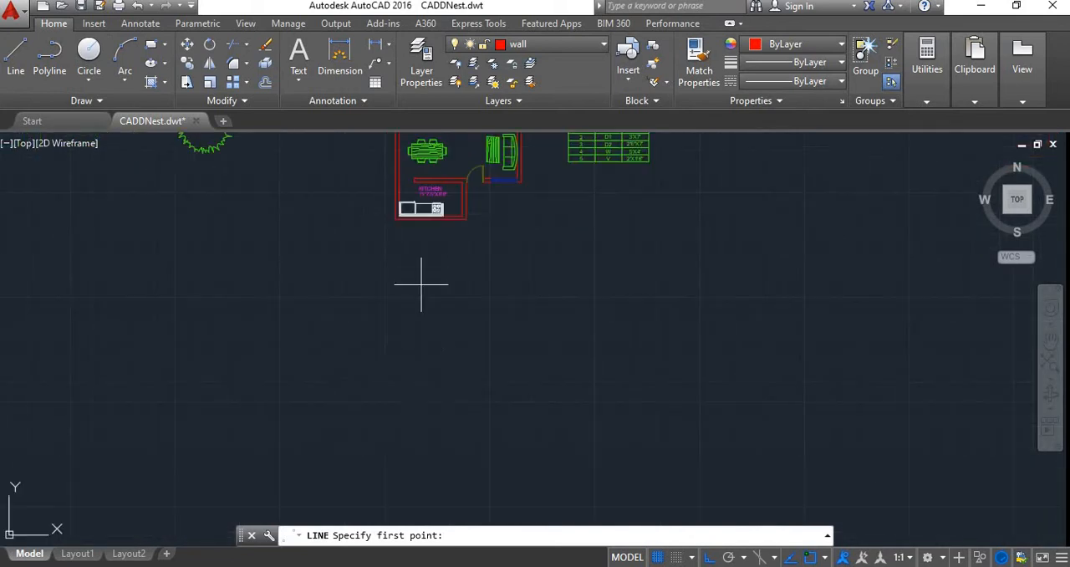
{"action": "left_click", "coordinate": [329, 410]}
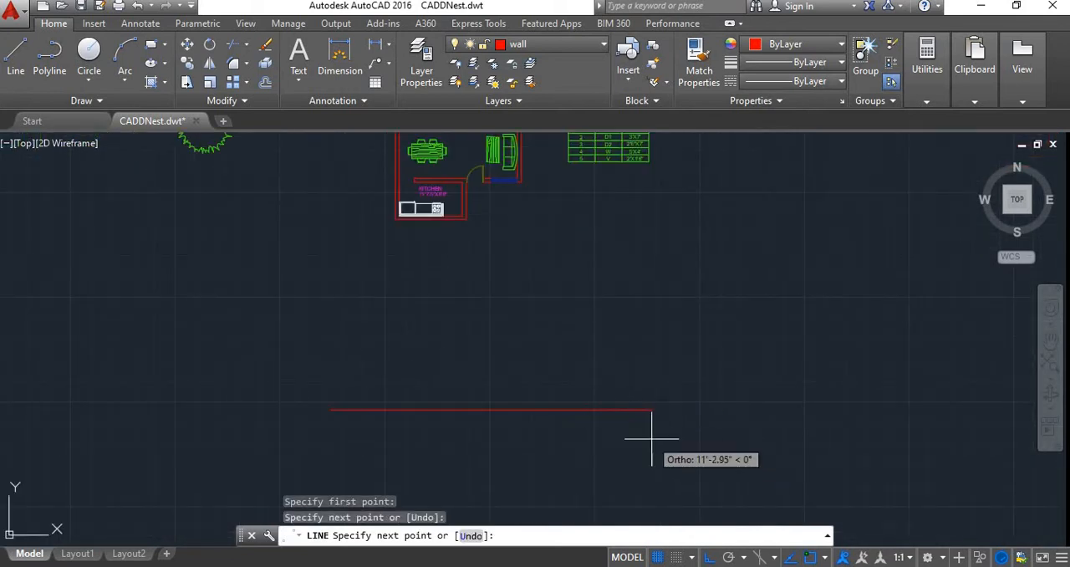
{"action": "left_click", "coordinate": [574, 408]}
{"action": "key", "text": "Escape"}
{"action": "scroll", "coordinate": [552, 401], "scroll_direction": "down", "scroll_amount": 1}
{"action": "scroll", "coordinate": [516, 427], "scroll_direction": "up", "scroll_amount": 2}
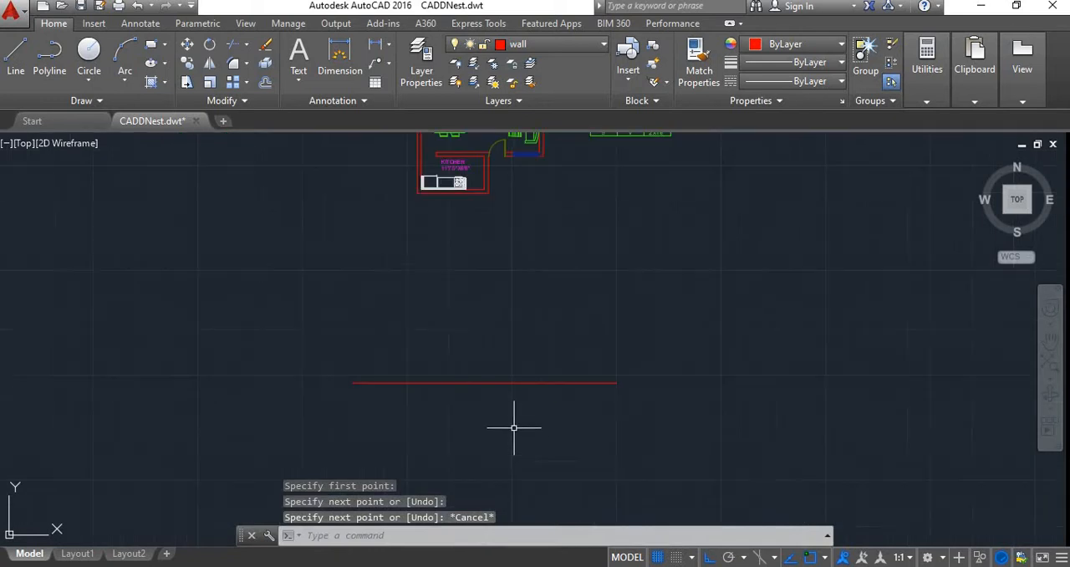
Offset the ground line upward by 1'6" to create the plinth line
{"action": "type", "text": "o"}
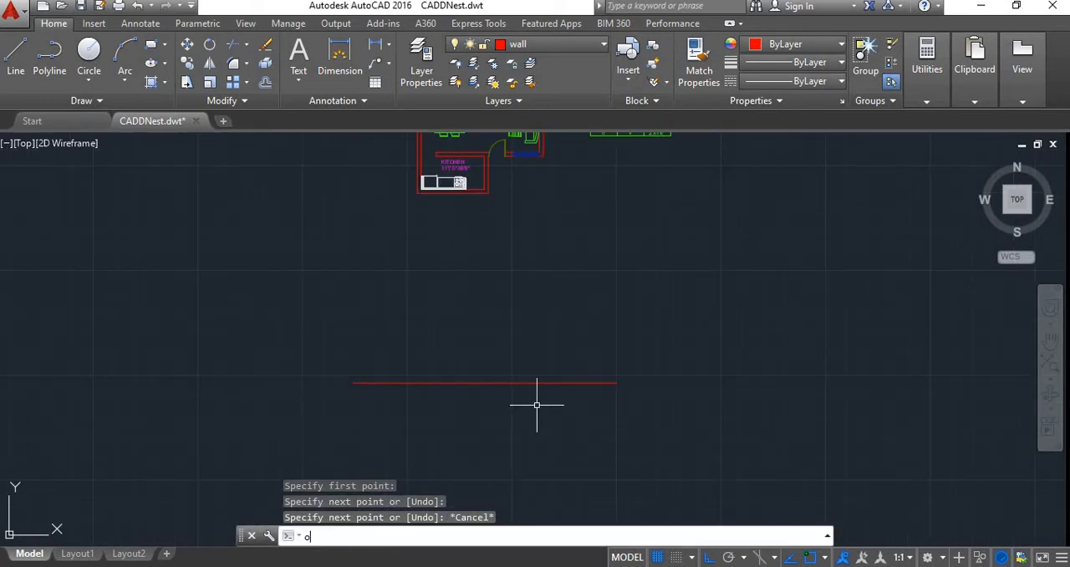
{"action": "key", "text": "Return"}
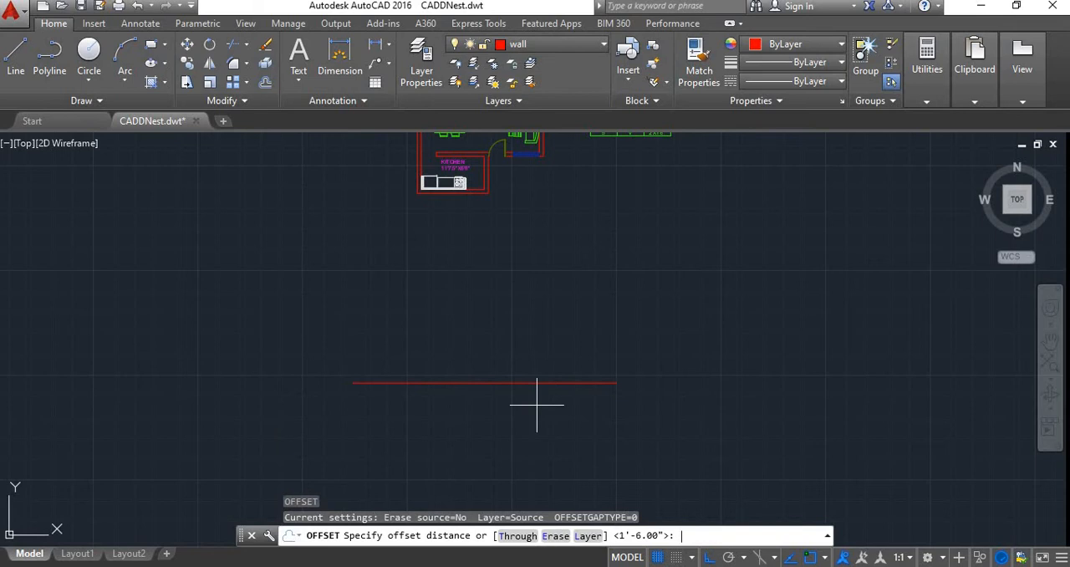
{"action": "key", "text": "Return"}
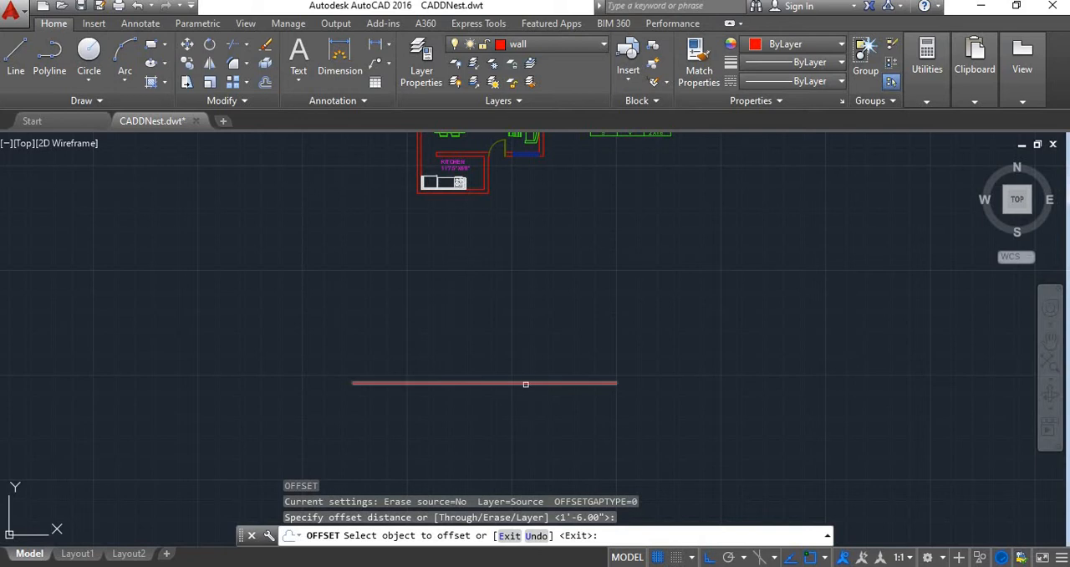
{"action": "left_click", "coordinate": [529, 383]}
{"action": "left_click", "coordinate": [530, 330]}
{"action": "key", "text": "Return"}
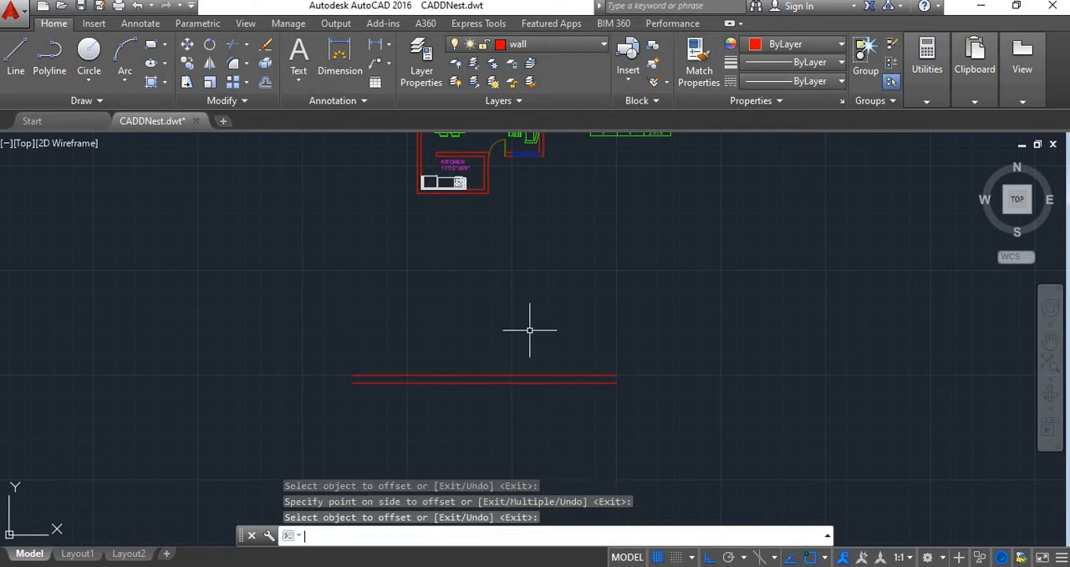
Offset the plinth line upward by 10' to create the underside of the slab
{"action": "key", "text": "Return"}
{"action": "type", "text": "10'"}
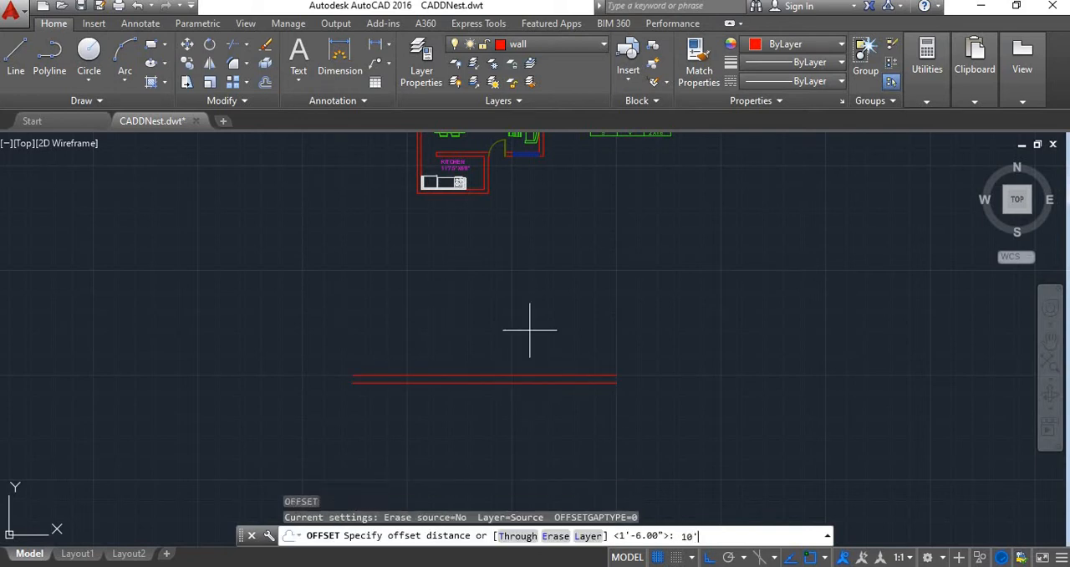
{"action": "key", "text": "Return"}
{"action": "left_click", "coordinate": [508, 377]}
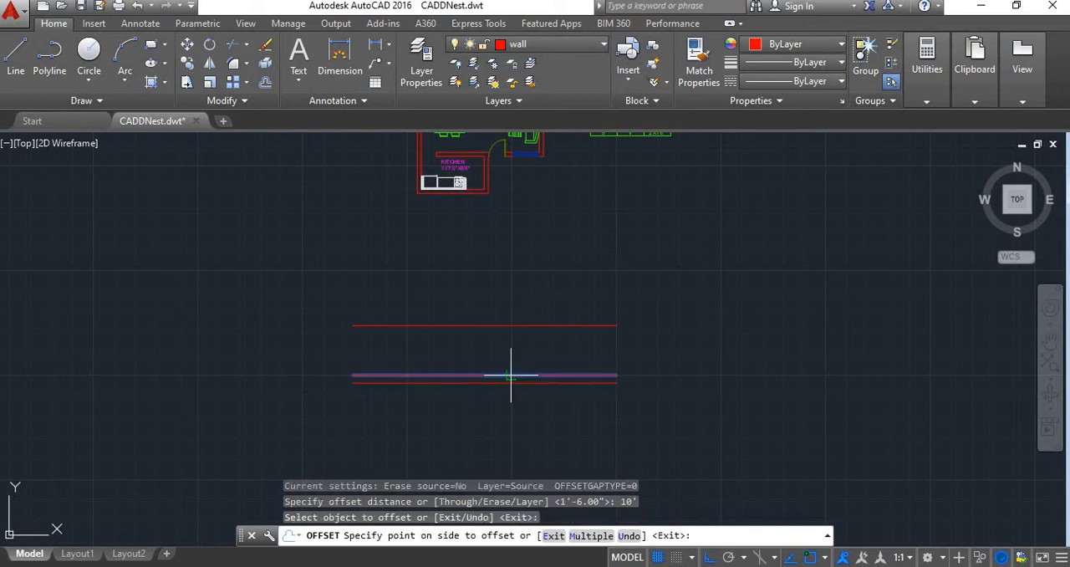
{"action": "left_click", "coordinate": [516, 322]}
{"action": "key", "text": "Return"}
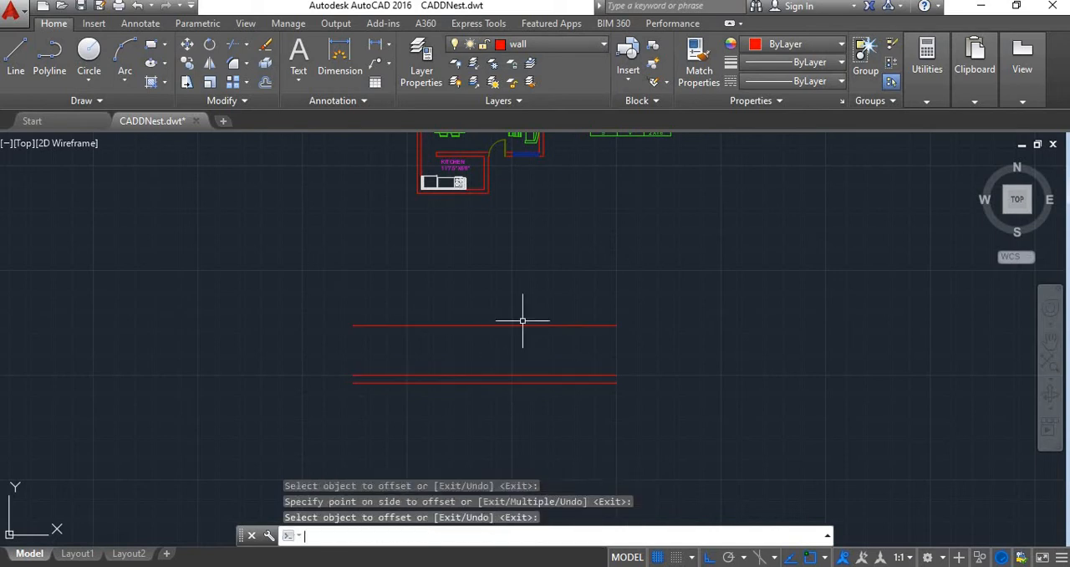
Offset the slab's underside line upward by 6" to create its top line
{"action": "key", "text": "Return"}
{"action": "type", "text": "6\""}
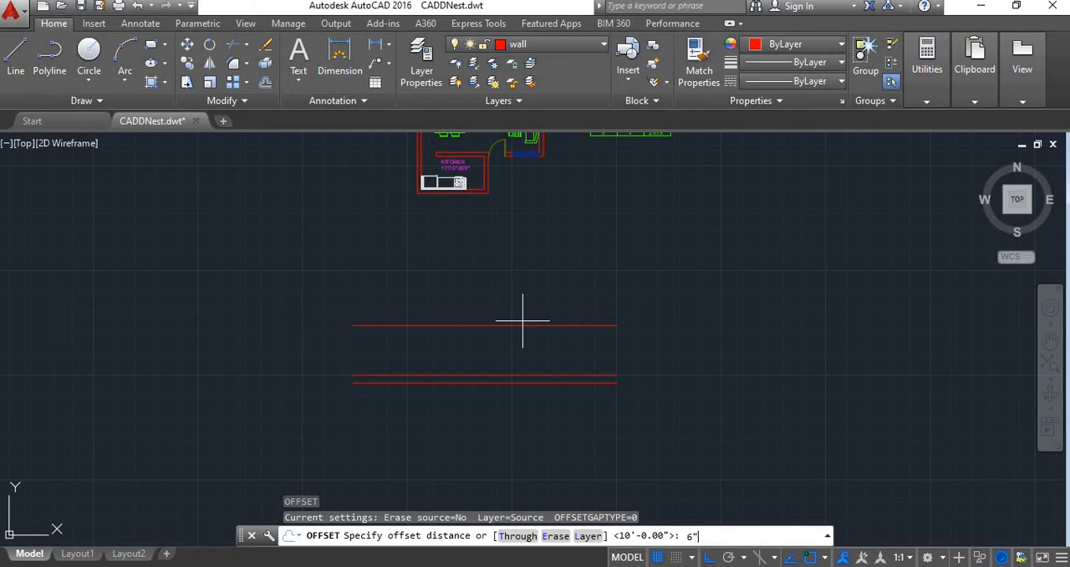
{"action": "key", "text": "Return"}
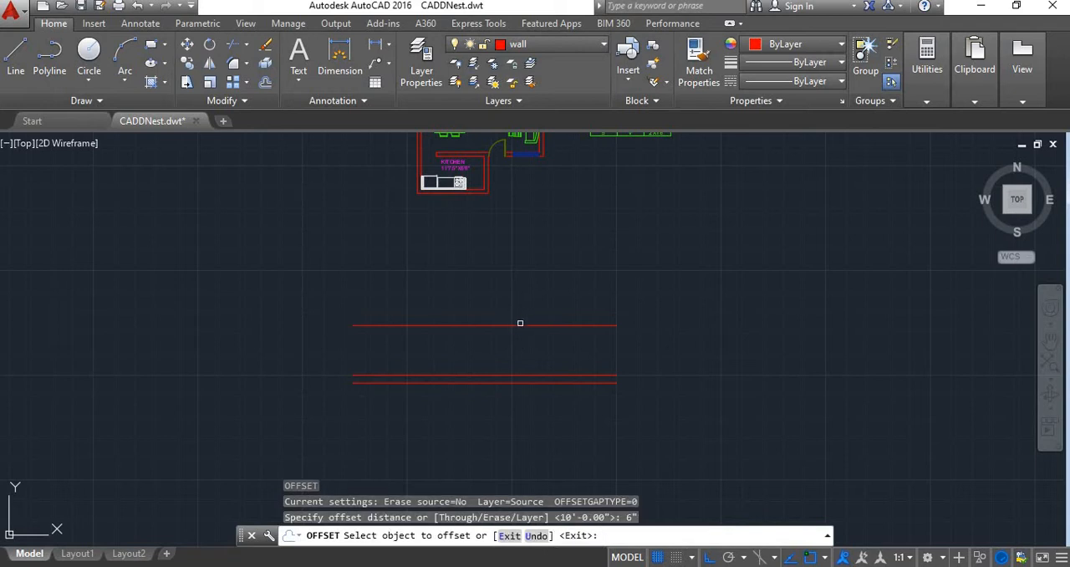
{"action": "left_click", "coordinate": [516, 326]}
{"action": "left_click", "coordinate": [514, 289]}
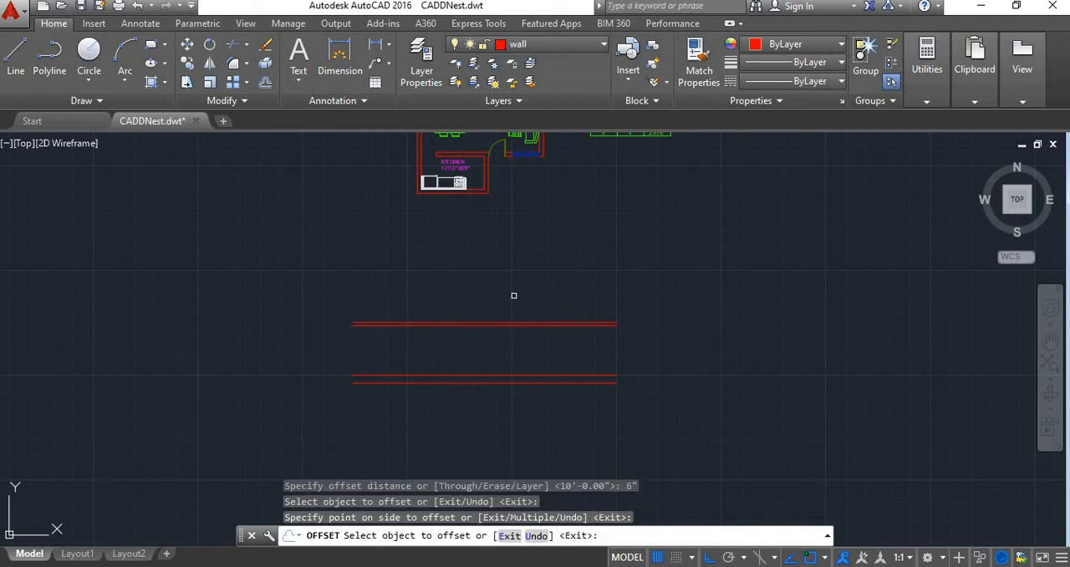
{"action": "key", "text": "Return"}
Check the first footing depth in the sketch photo and offset the ground line downward by 1'4" to create the first footing line
{"action": "scroll", "coordinate": [492, 363], "scroll_direction": "down", "scroll_amount": 2}
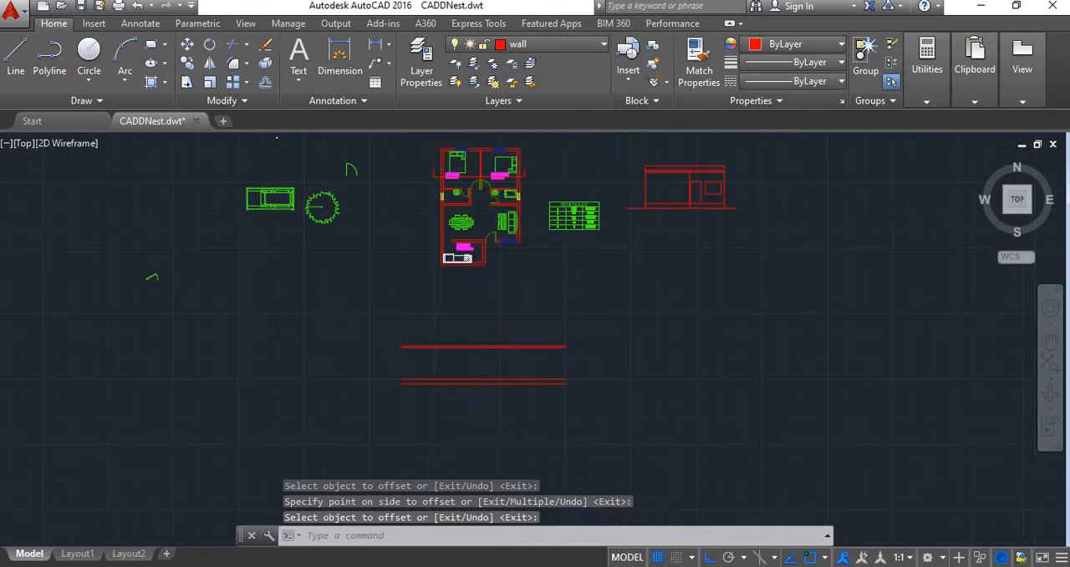
{"action": "scroll", "coordinate": [476, 396], "scroll_direction": "up", "scroll_amount": 3}
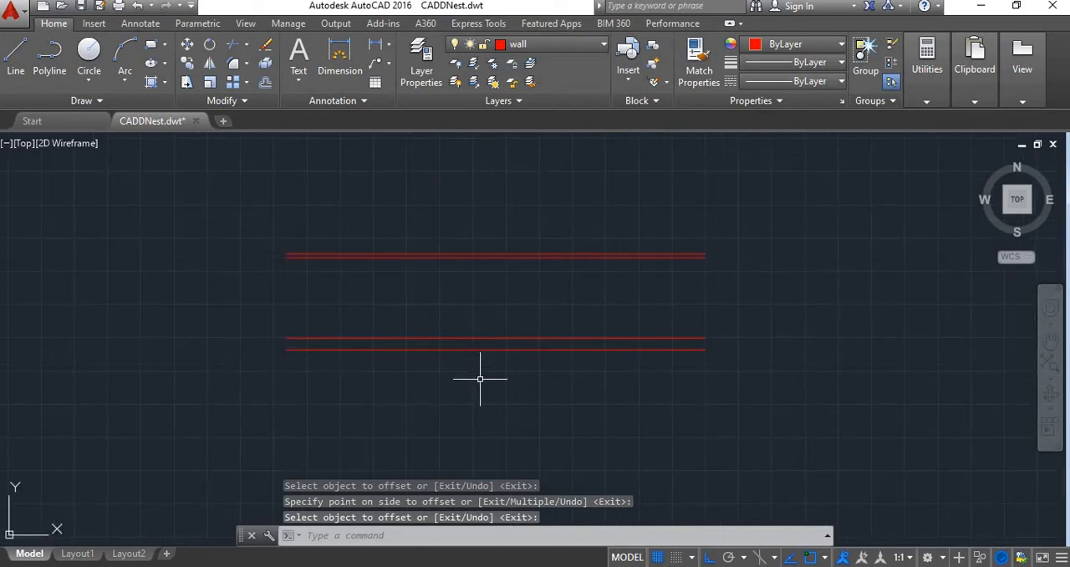
{"action": "type", "text": "o"}
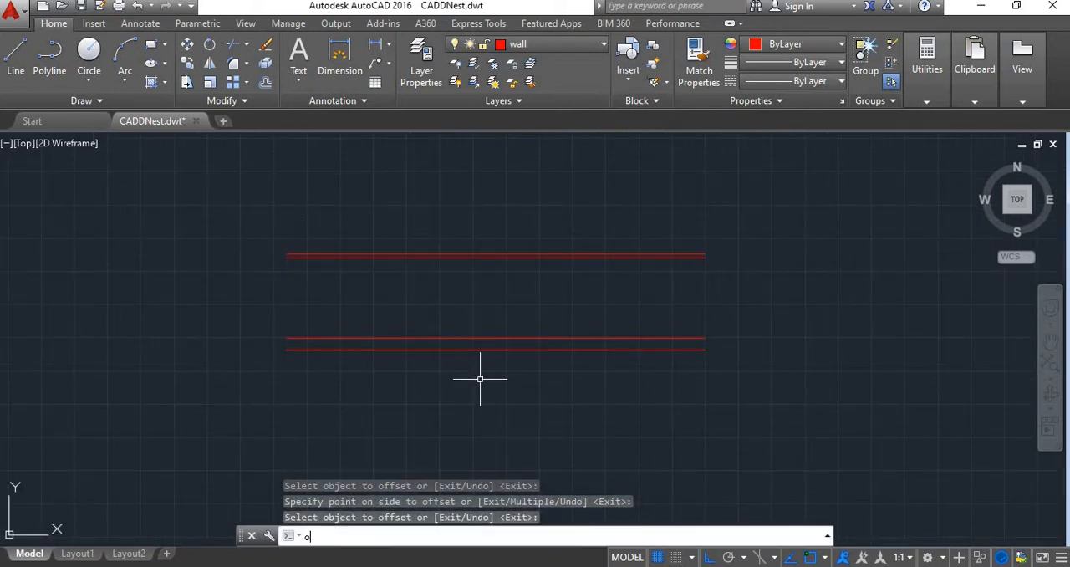
{"action": "key", "text": "Return"}
{"action": "type", "text": "1!"}
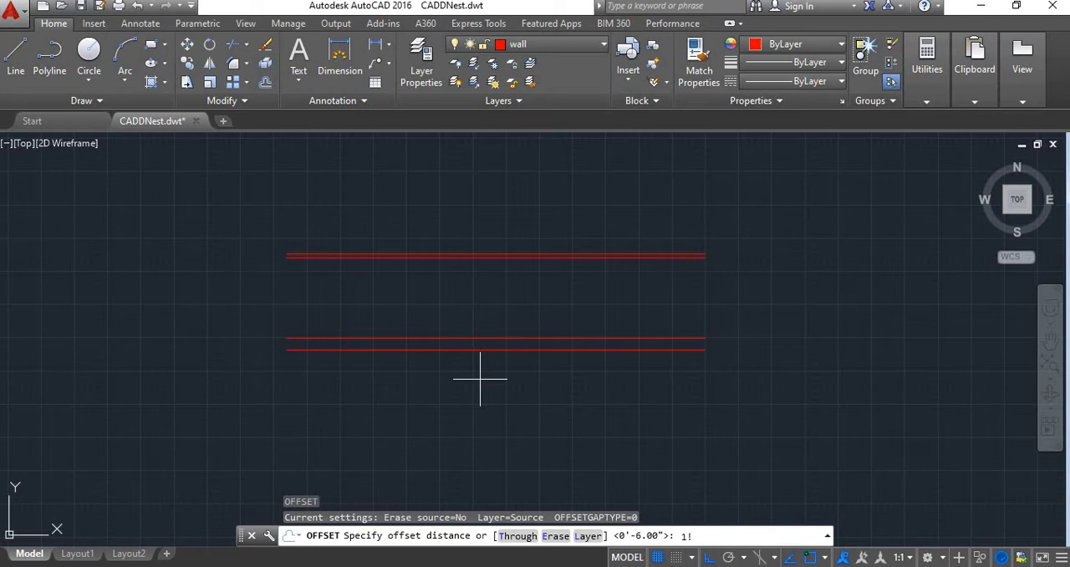
{"action": "left_click", "coordinate": [411, 566]}
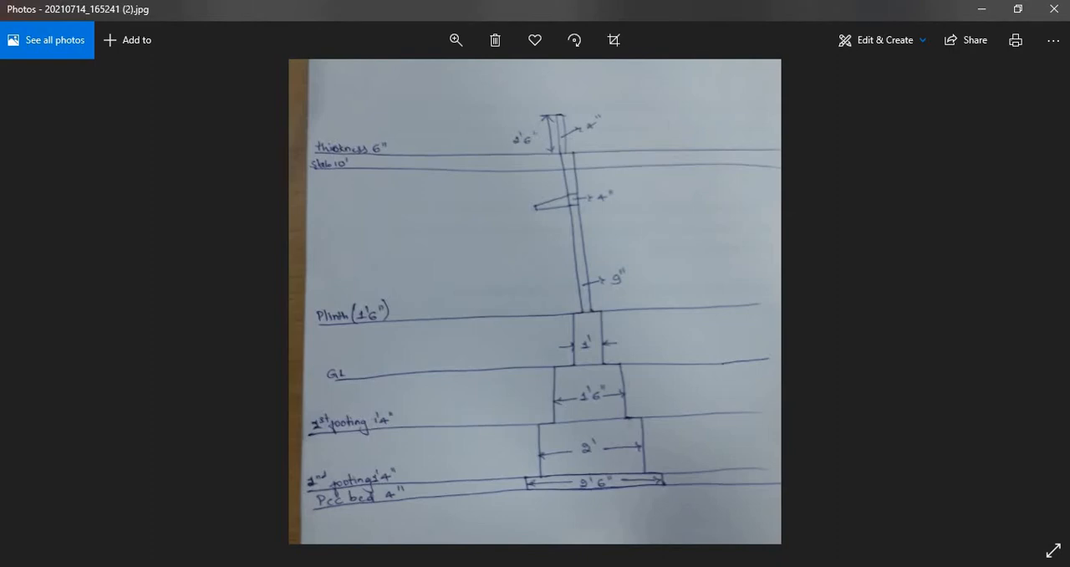
{"action": "mouse_move", "coordinate": [366, 566]}
{"action": "left_click", "coordinate": [443, 507]}
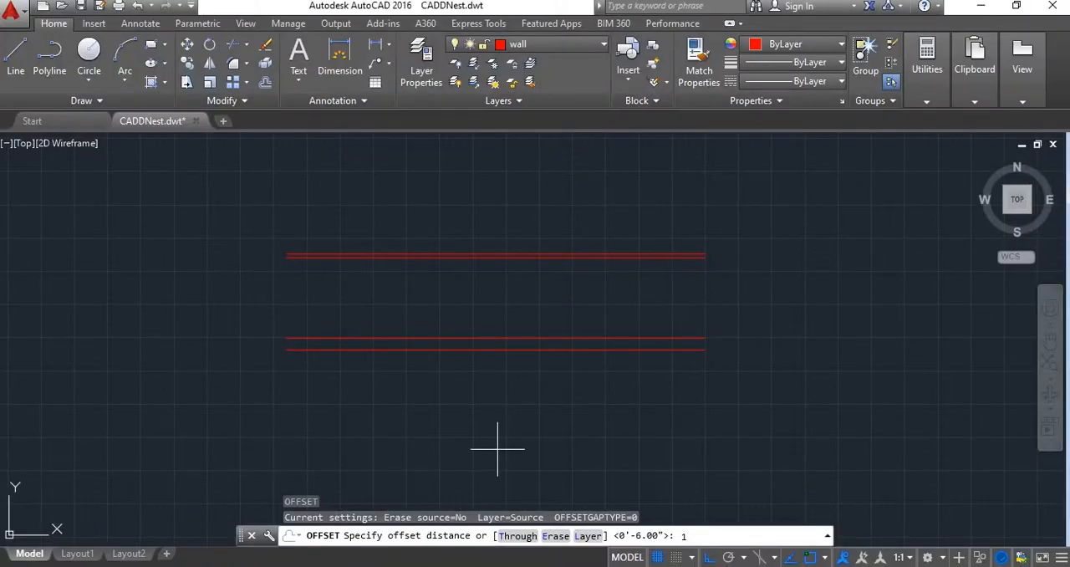
{"action": "type", "text": "'4\""}
{"action": "key", "text": "Return"}
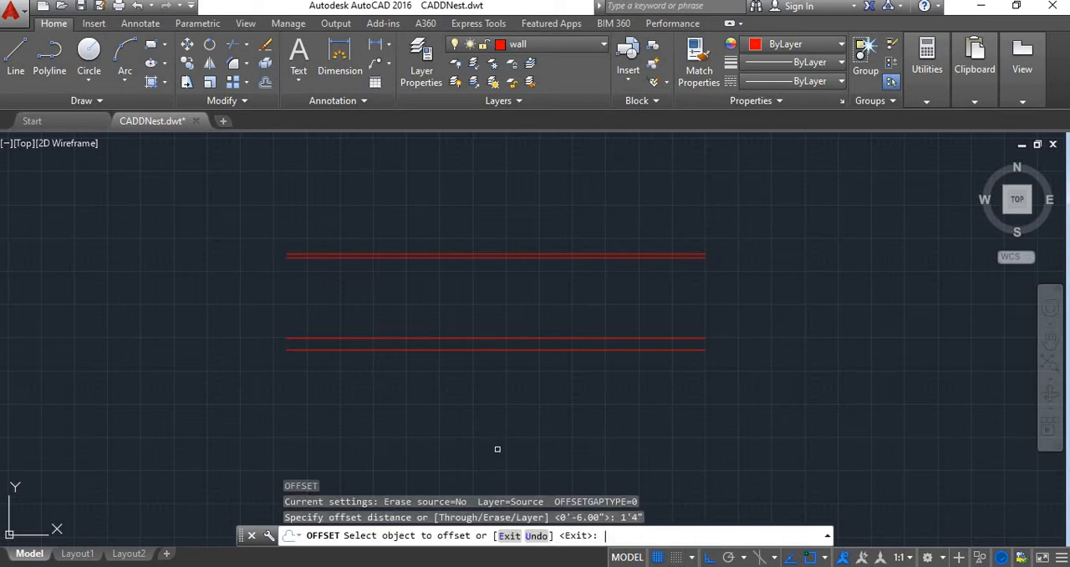
{"action": "left_click", "coordinate": [468, 350]}
{"action": "left_click", "coordinate": [456, 425]}
Offset the first footing line downward by 1'4" to create the second footing line
{"action": "left_click", "coordinate": [454, 360]}
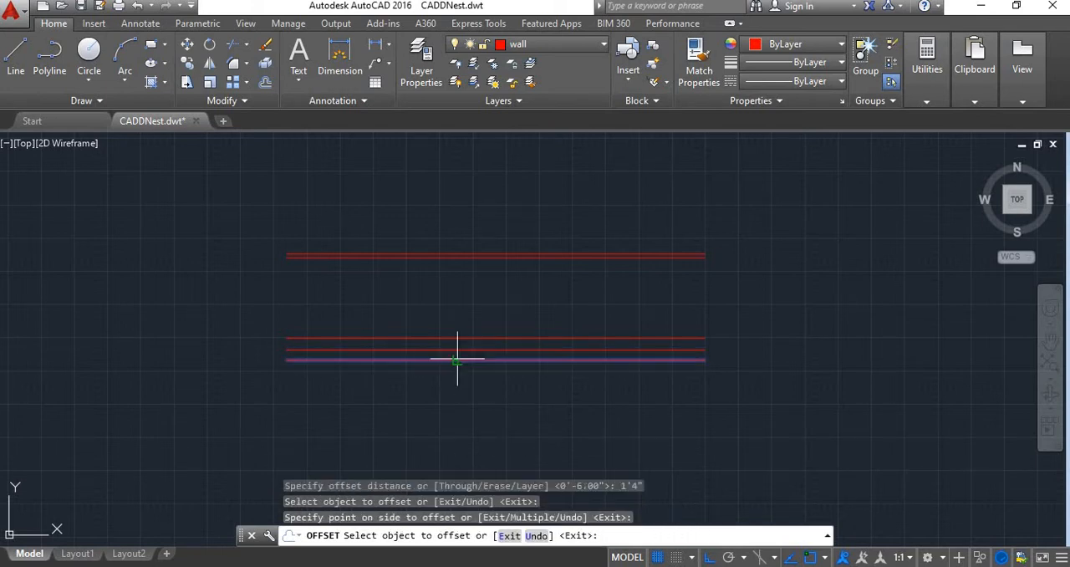
{"action": "left_click", "coordinate": [449, 406]}
{"action": "key", "text": "Return"}
Offset the second footing line downward by 4" to create the bottom of the PCC bed
{"action": "key", "text": "Return"}
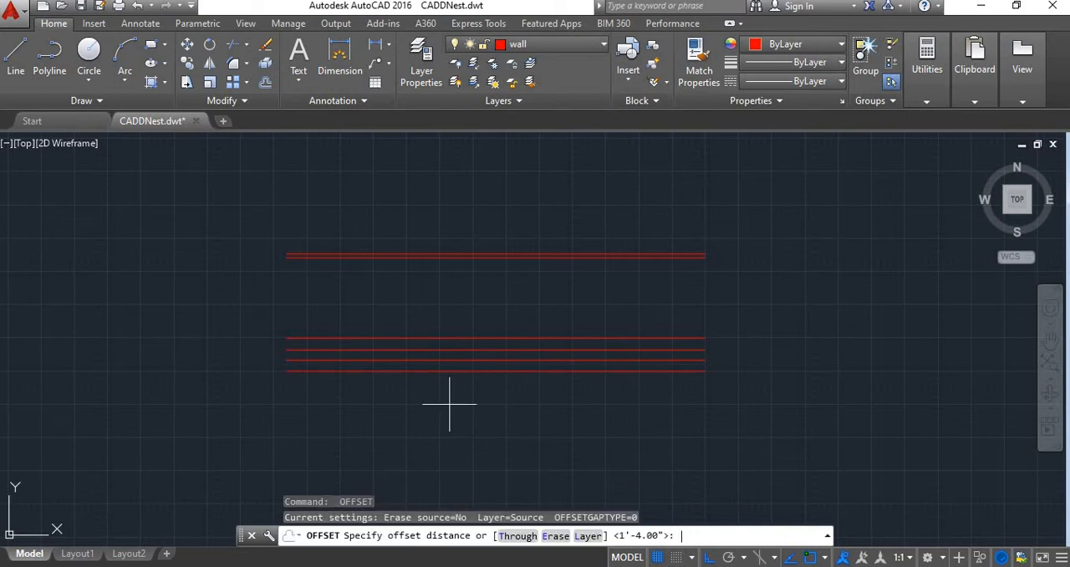
{"action": "type", "text": "4\""}
{"action": "key", "text": "Return"}
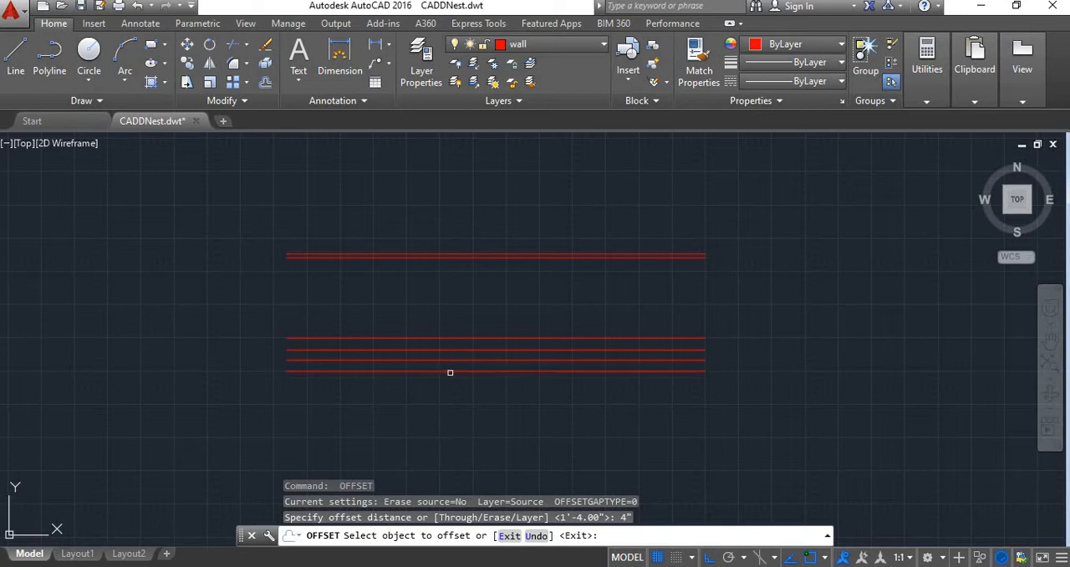
{"action": "left_click", "coordinate": [451, 372]}
{"action": "left_click", "coordinate": [463, 435]}
{"action": "scroll", "coordinate": [468, 427], "scroll_direction": "down", "scroll_amount": 2}
{"action": "key", "text": "Escape"}
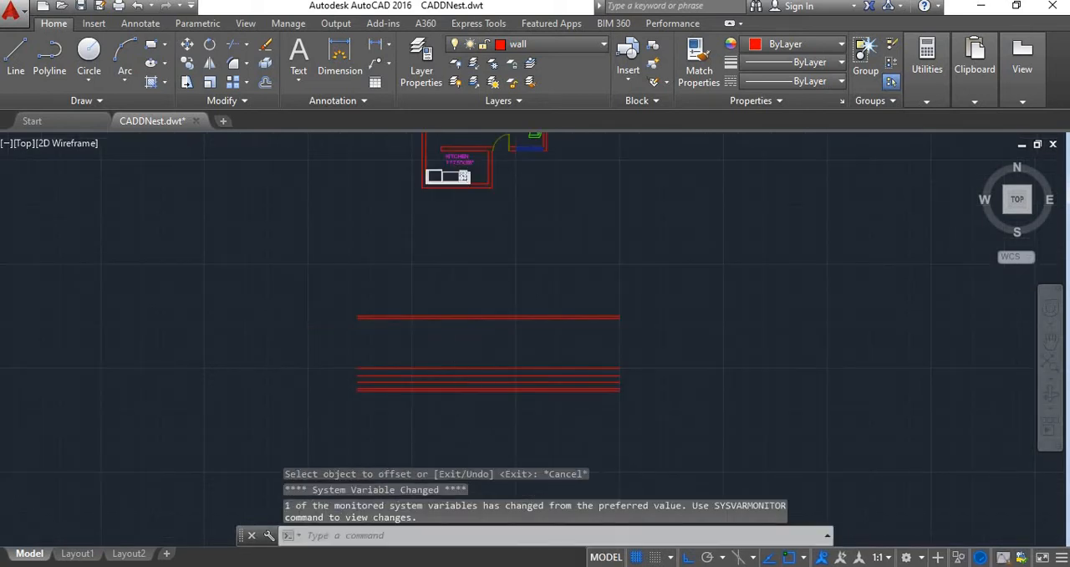
Place vertical construction lines through both faces of the plan's left outer wall where the section line crosses it
{"action": "scroll", "coordinate": [454, 342], "scroll_direction": "down", "scroll_amount": 4}
{"action": "scroll", "coordinate": [463, 276], "scroll_direction": "up", "scroll_amount": 4}
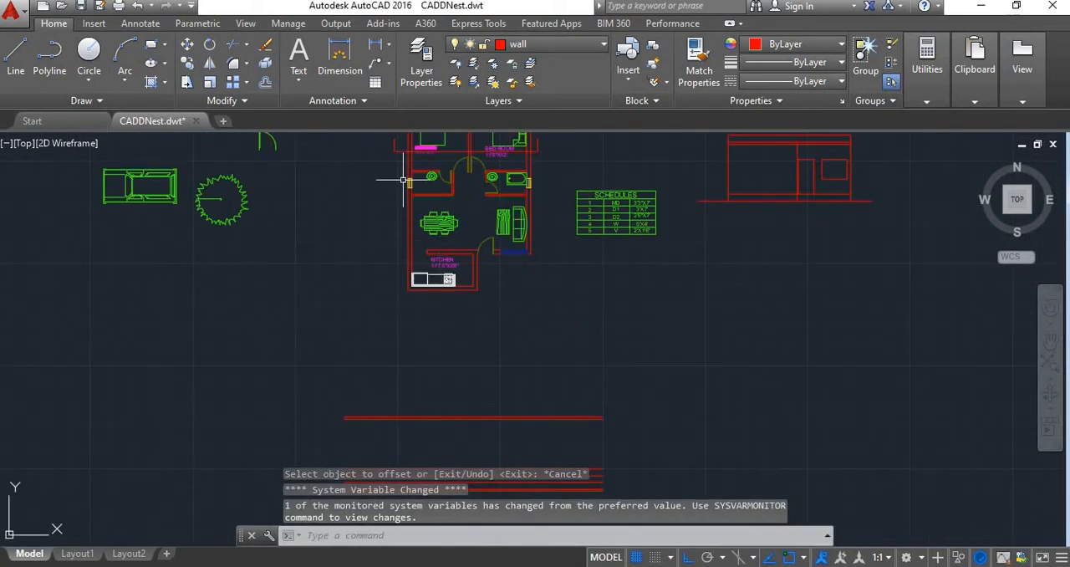
{"action": "type", "text": "XL"}
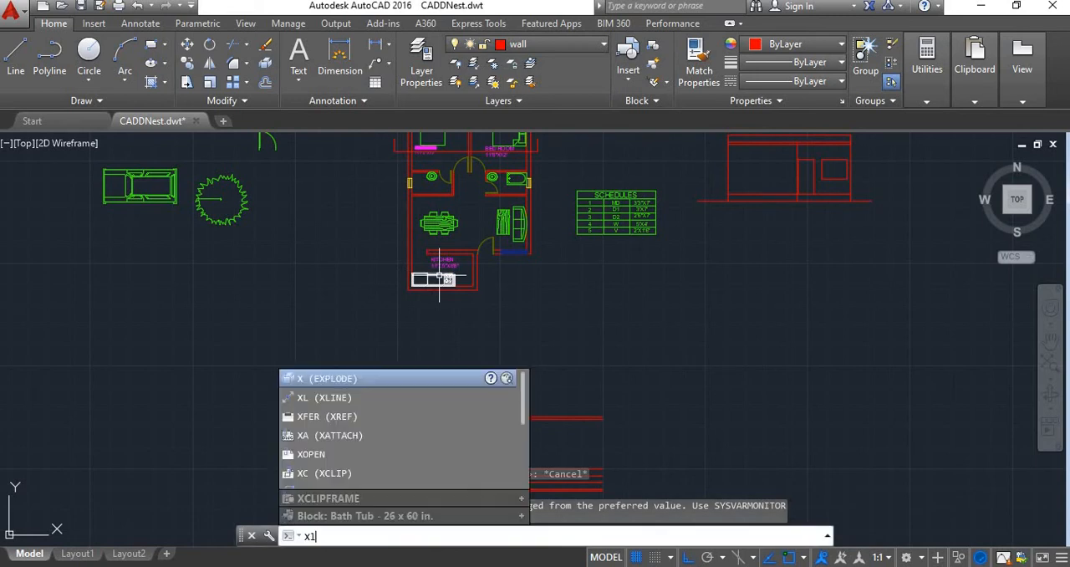
{"action": "key", "text": "Return"}
{"action": "type", "text": "v"}
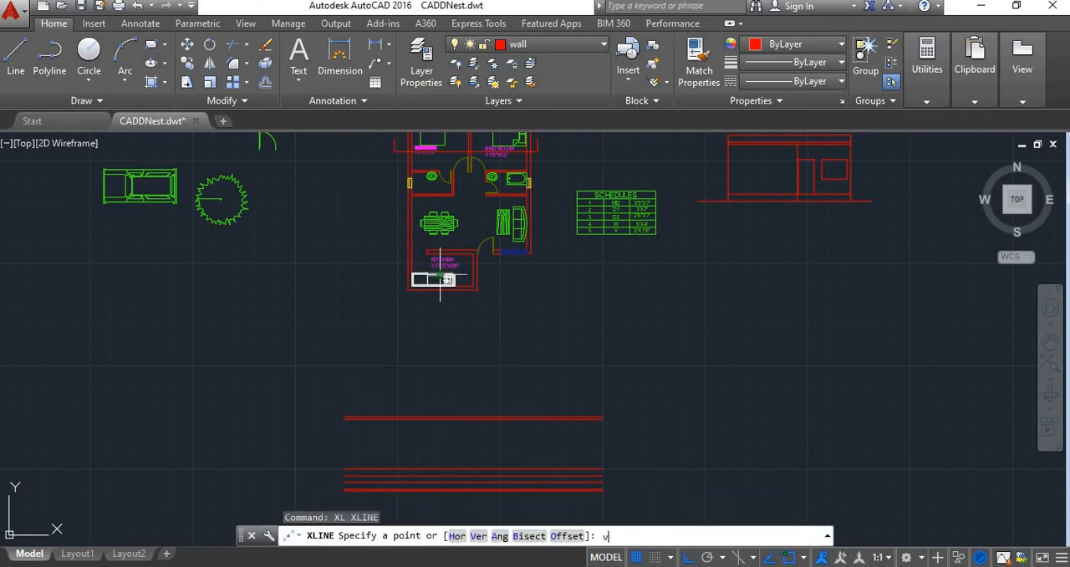
{"action": "key", "text": "Return"}
{"action": "scroll", "coordinate": [380, 209], "scroll_direction": "down", "scroll_amount": 2}
{"action": "scroll", "coordinate": [396, 174], "scroll_direction": "up", "scroll_amount": 6}
{"action": "scroll", "coordinate": [396, 174], "scroll_direction": "up", "scroll_amount": 6}
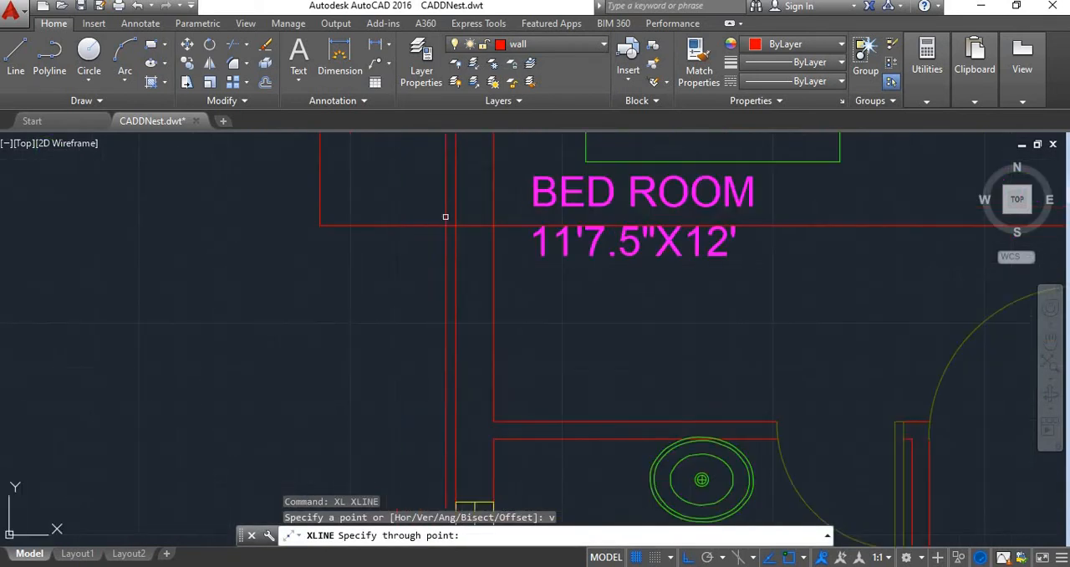
{"action": "left_click", "coordinate": [456, 224]}
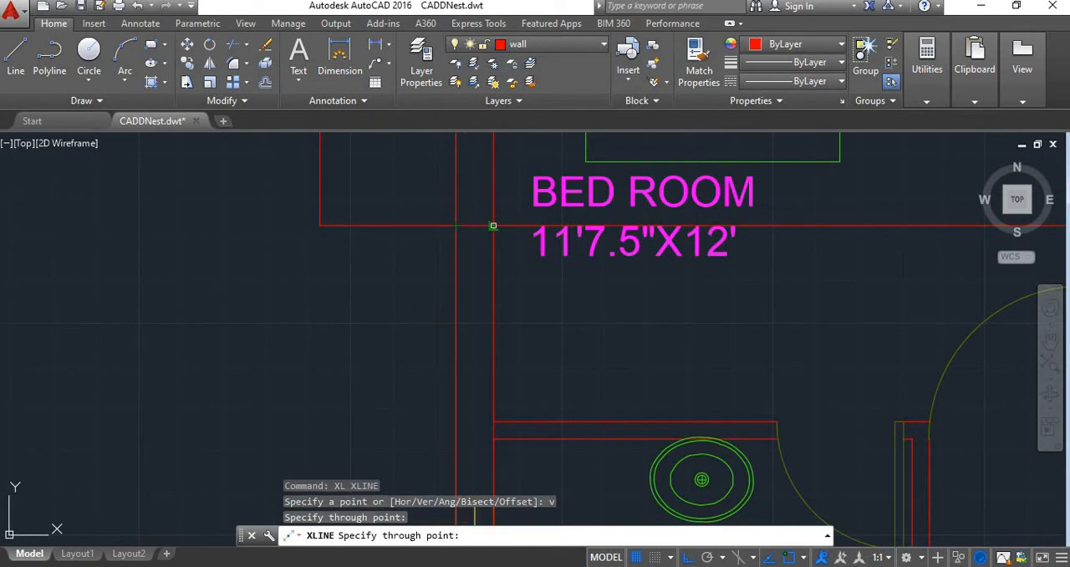
{"action": "left_click", "coordinate": [493, 225]}
Place vertical construction lines through both faces of the partition between the two bedrooms at the section line
{"action": "scroll", "coordinate": [493, 225], "scroll_direction": "down", "scroll_amount": 6}
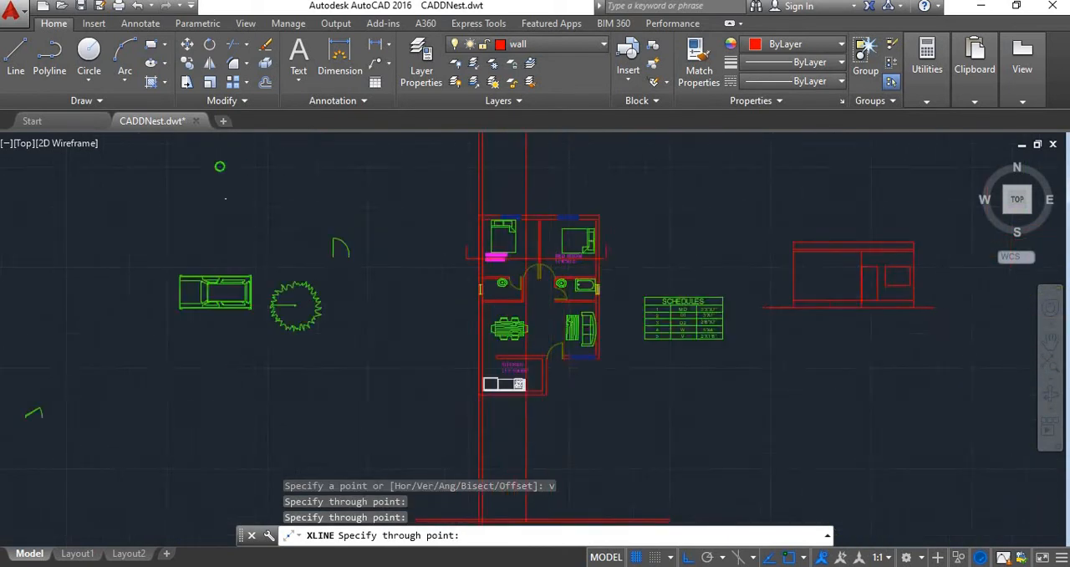
{"action": "scroll", "coordinate": [535, 236], "scroll_direction": "up", "scroll_amount": 6}
{"action": "left_click", "coordinate": [558, 365]}
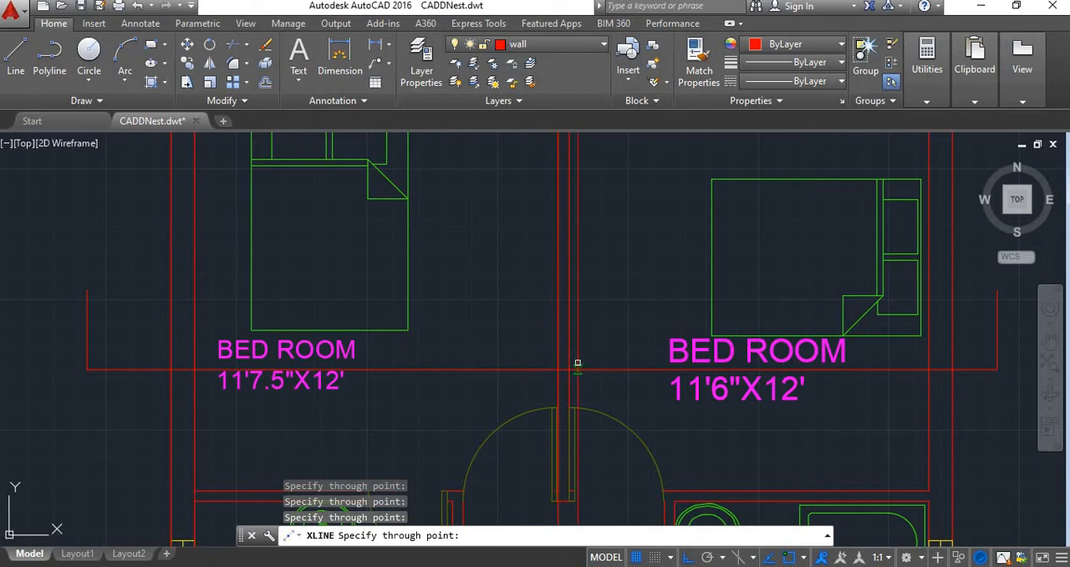
{"action": "left_click", "coordinate": [569, 366]}
Place vertical construction lines through both faces of the plan's right outer wall at the section line
{"action": "scroll", "coordinate": [569, 365], "scroll_direction": "down", "scroll_amount": 6}
{"action": "scroll", "coordinate": [711, 362], "scroll_direction": "up", "scroll_amount": 6}
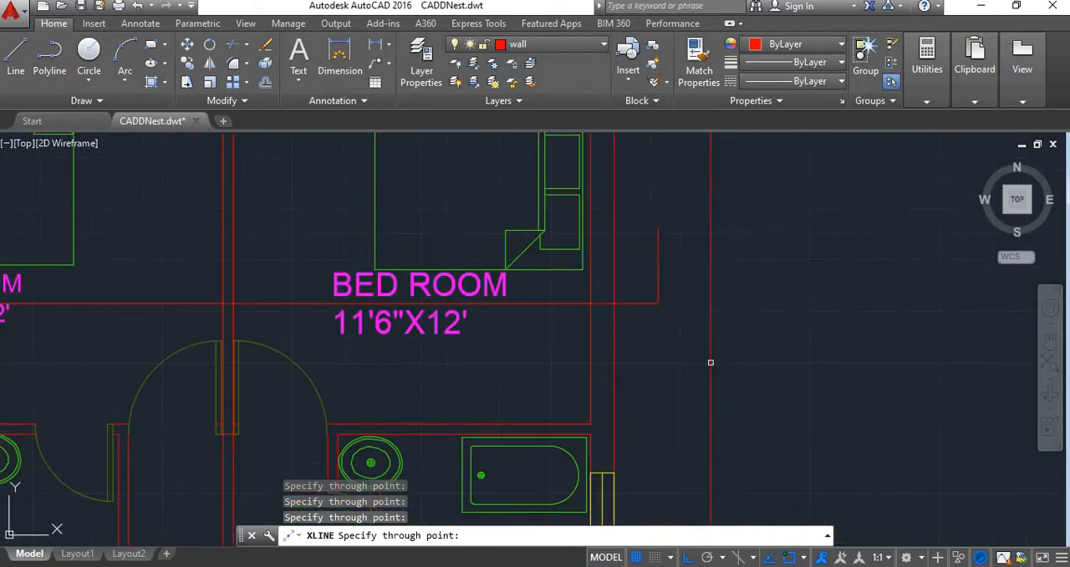
{"action": "left_click", "coordinate": [613, 303]}
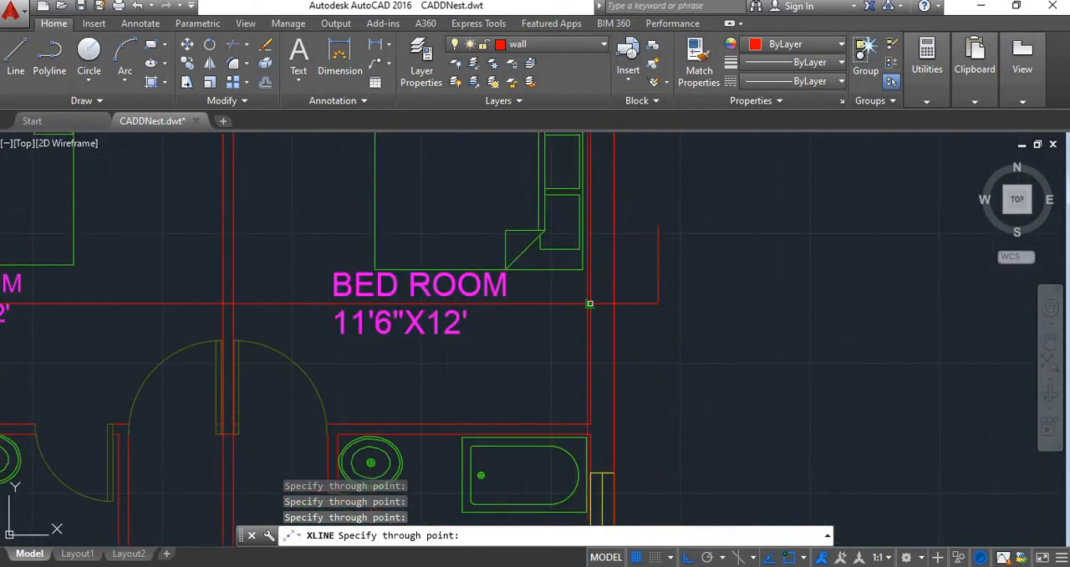
{"action": "left_click", "coordinate": [591, 303]}
{"action": "scroll", "coordinate": [610, 334], "scroll_direction": "down", "scroll_amount": 8}
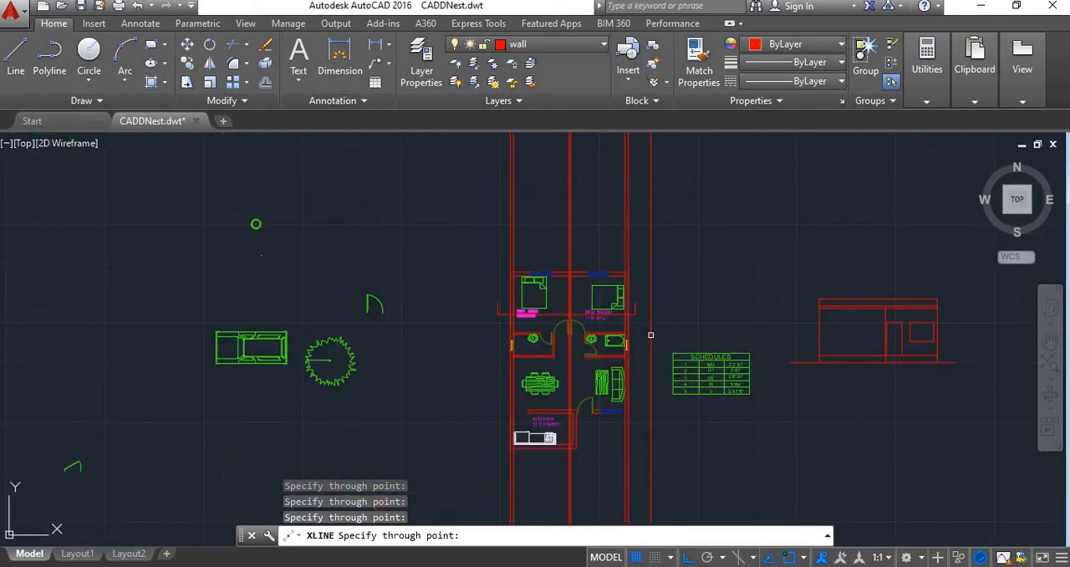
{"action": "key", "text": "Escape"}
Trim all vertical construction lines below the PCC bed's bottom line and above the slab's top line
{"action": "scroll", "coordinate": [561, 264], "scroll_direction": "up", "scroll_amount": 10}
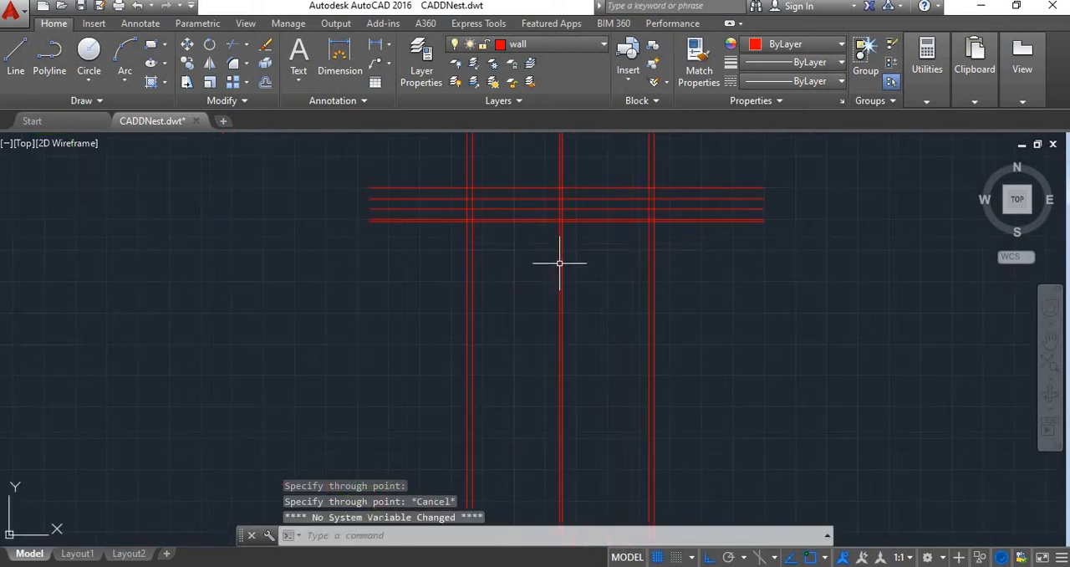
{"action": "scroll", "coordinate": [539, 266], "scroll_direction": "down", "scroll_amount": 2}
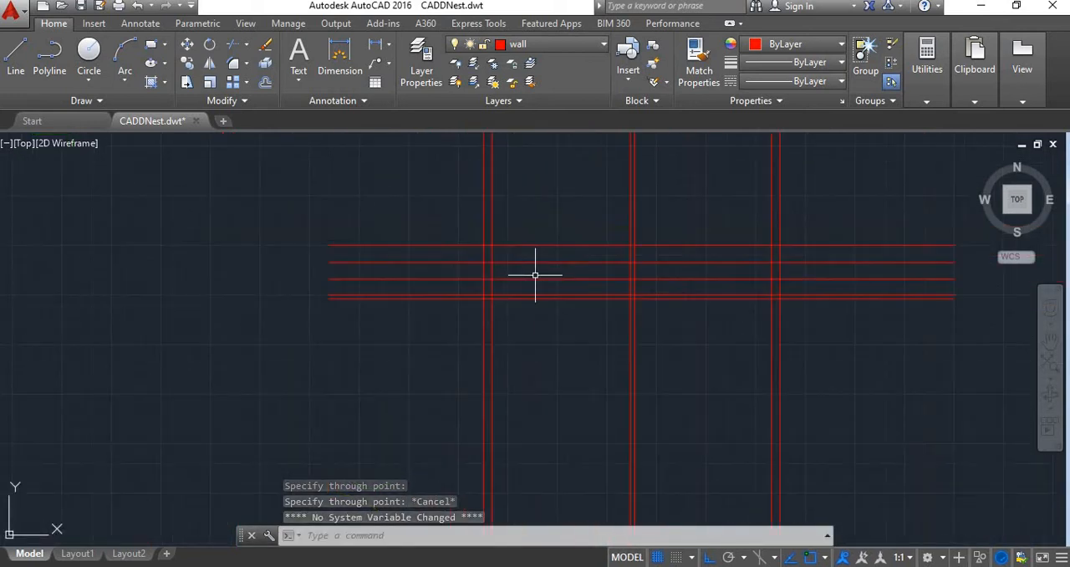
{"action": "scroll", "coordinate": [494, 241], "scroll_direction": "up", "scroll_amount": 2}
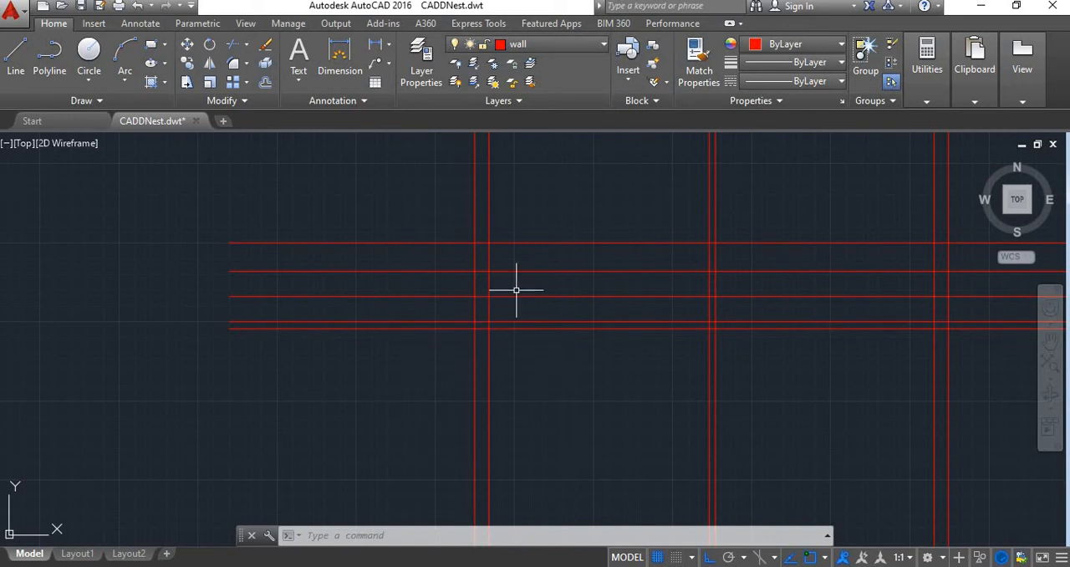
{"action": "scroll", "coordinate": [515, 289], "scroll_direction": "down", "scroll_amount": 2}
{"action": "type", "text": "tr"}
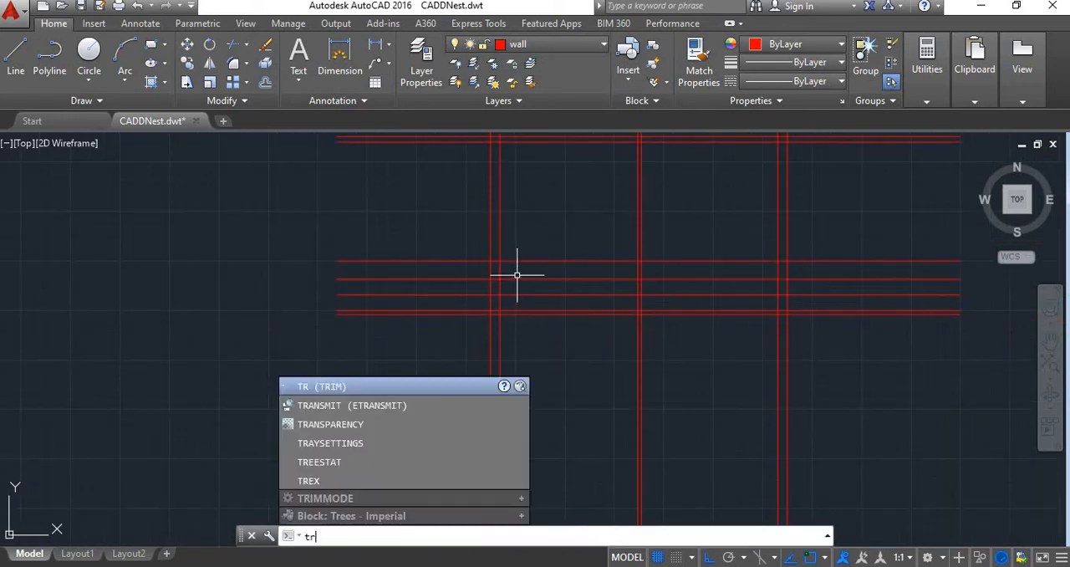
{"action": "key", "text": "Return"}
{"action": "scroll", "coordinate": [616, 335], "scroll_direction": "down", "scroll_amount": 2}
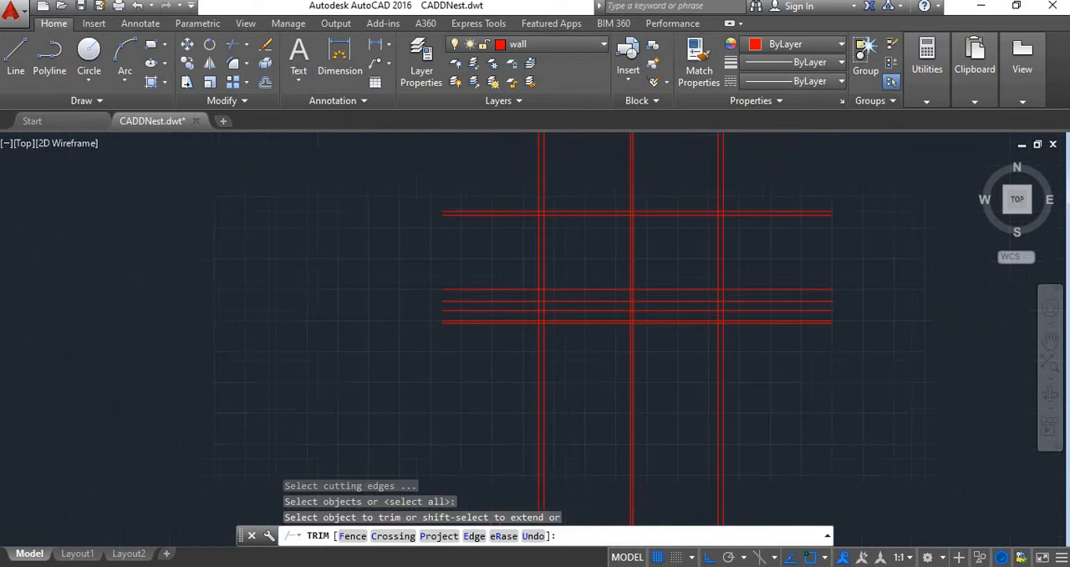
{"action": "left_click", "coordinate": [749, 359]}
{"action": "left_click", "coordinate": [502, 363]}
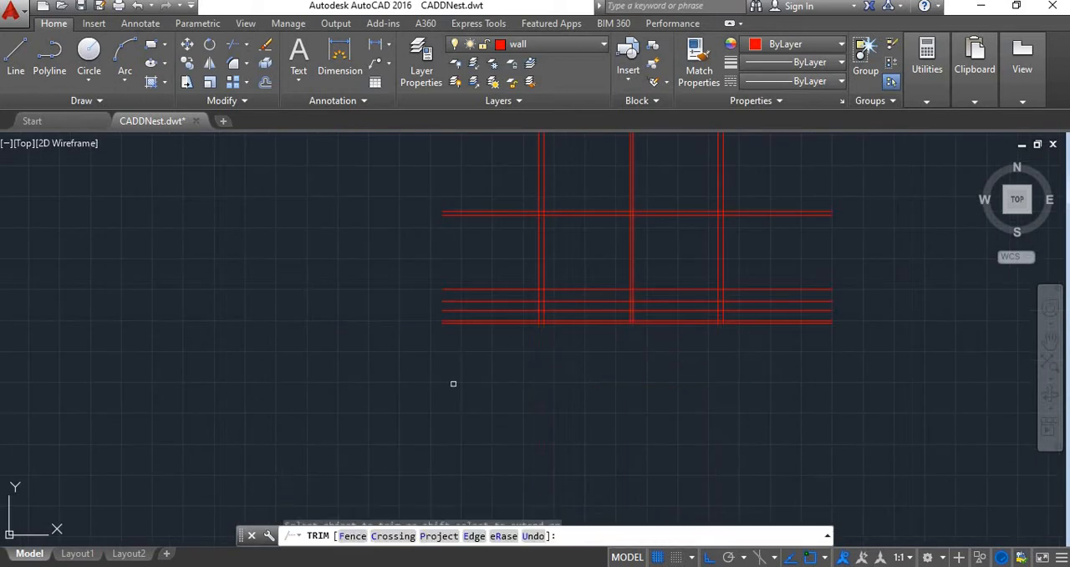
{"action": "left_click", "coordinate": [736, 202]}
{"action": "left_click", "coordinate": [459, 198]}
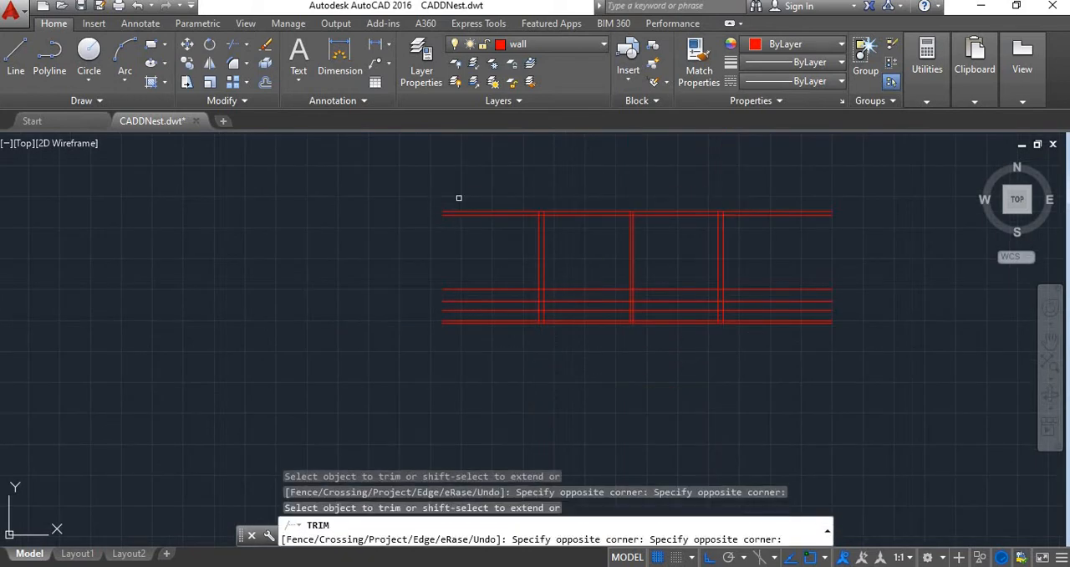
Trim the vertical wall lines between plinth and ground level, and erase their leftover pieces below ground
{"action": "scroll", "coordinate": [599, 238], "scroll_direction": "down", "scroll_amount": 2}
{"action": "scroll", "coordinate": [606, 263], "scroll_direction": "up", "scroll_amount": 2}
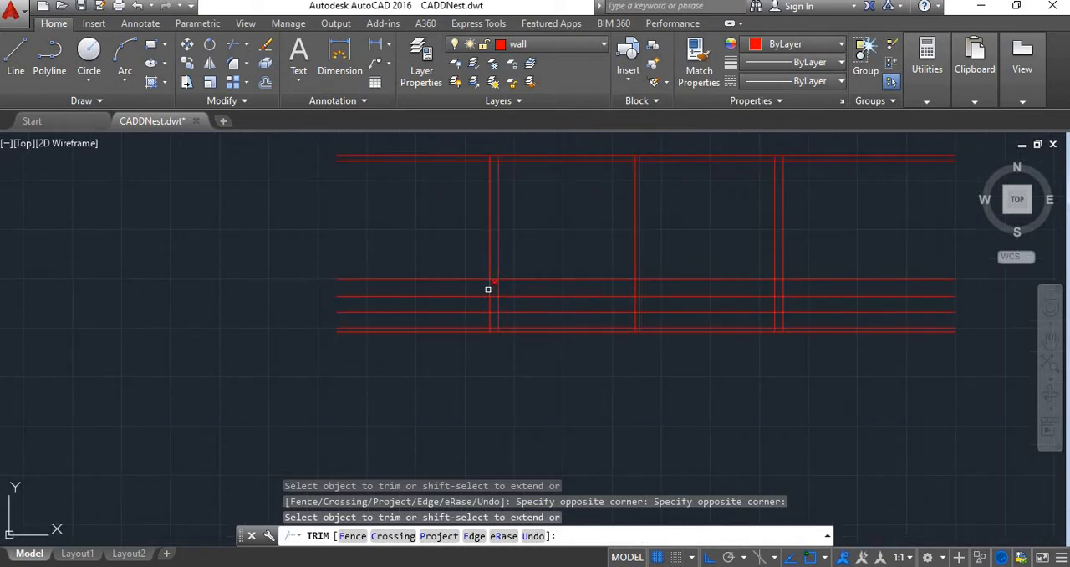
{"action": "mouse_move", "coordinate": [488, 289]}
{"action": "left_mouse_down"}
{"action": "mouse_move", "coordinate": [741, 301]}
{"action": "mouse_move", "coordinate": [792, 289]}
{"action": "left_mouse_up"}
{"action": "key", "text": "Escape"}
{"action": "left_click", "coordinate": [792, 307]}
{"action": "left_click", "coordinate": [467, 301]}
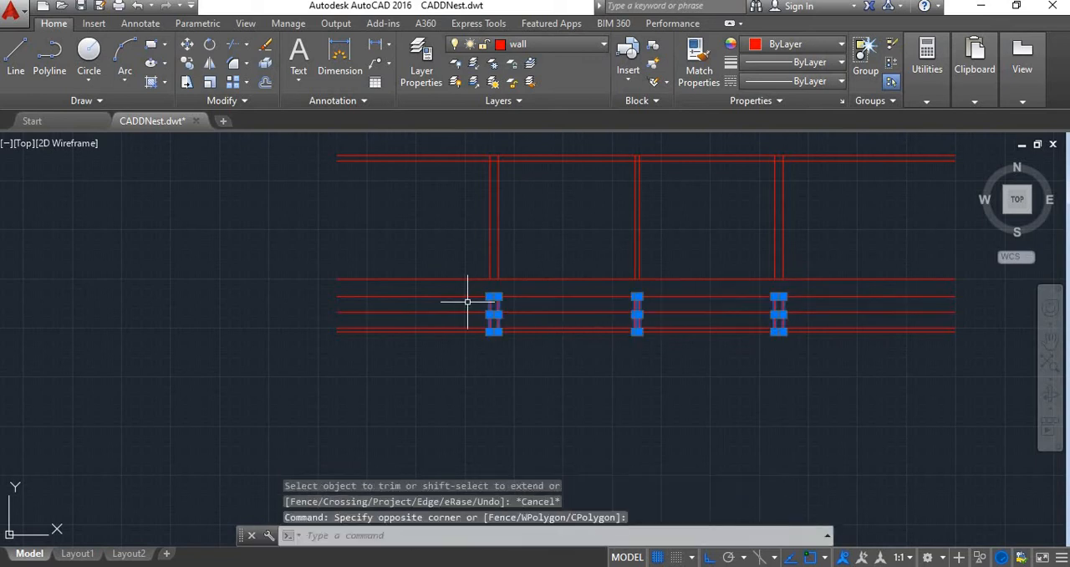
{"action": "key", "text": "Delete"}
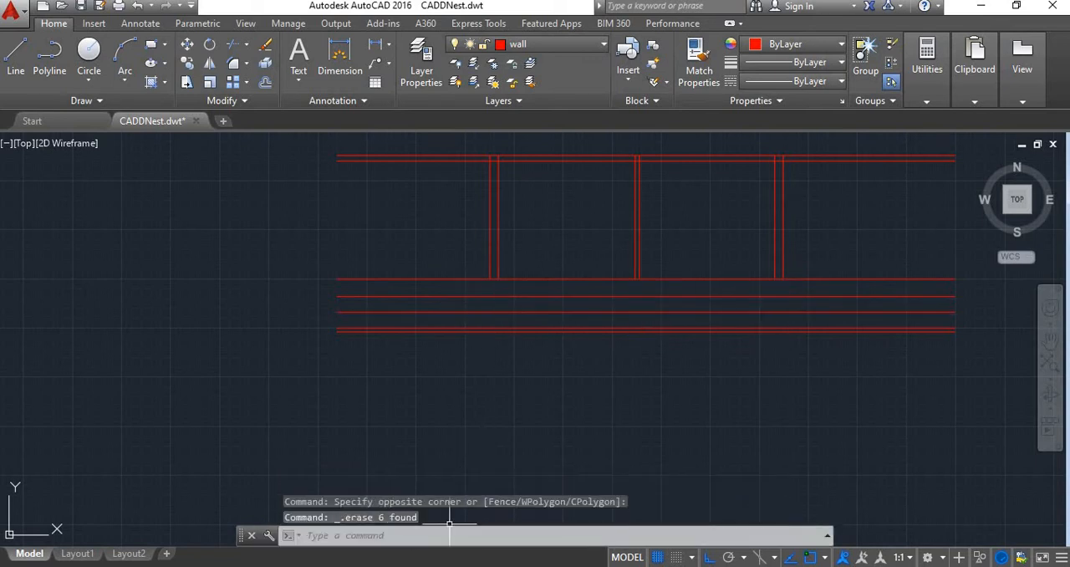
Check the wall and footing widths on the sketch, and draw a line across the left wall's foot at plinth level between its two faces
{"action": "left_click", "coordinate": [451, 565]}
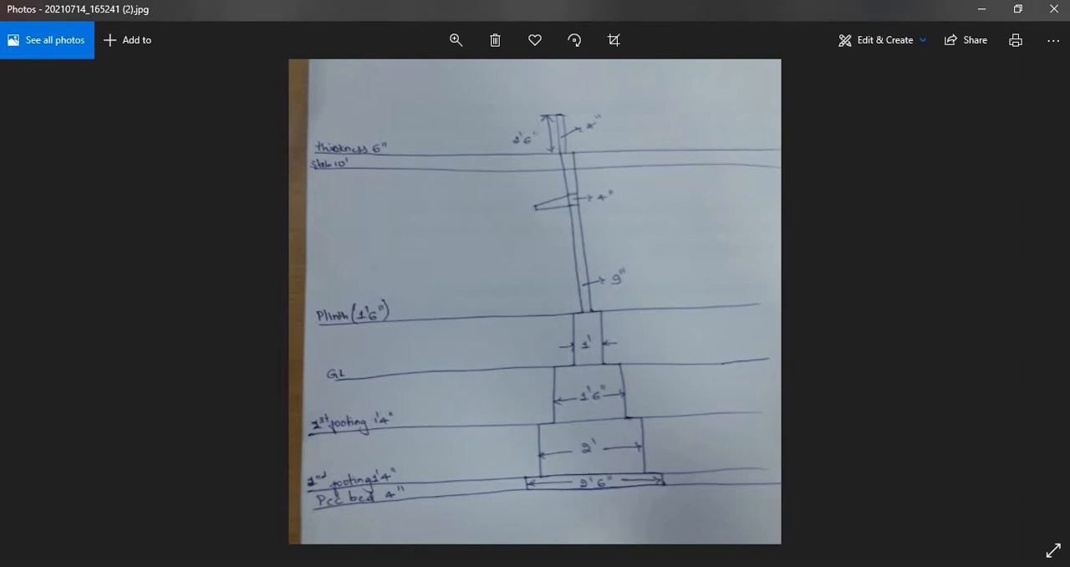
{"action": "mouse_move", "coordinate": [365, 566]}
{"action": "left_click", "coordinate": [444, 513]}
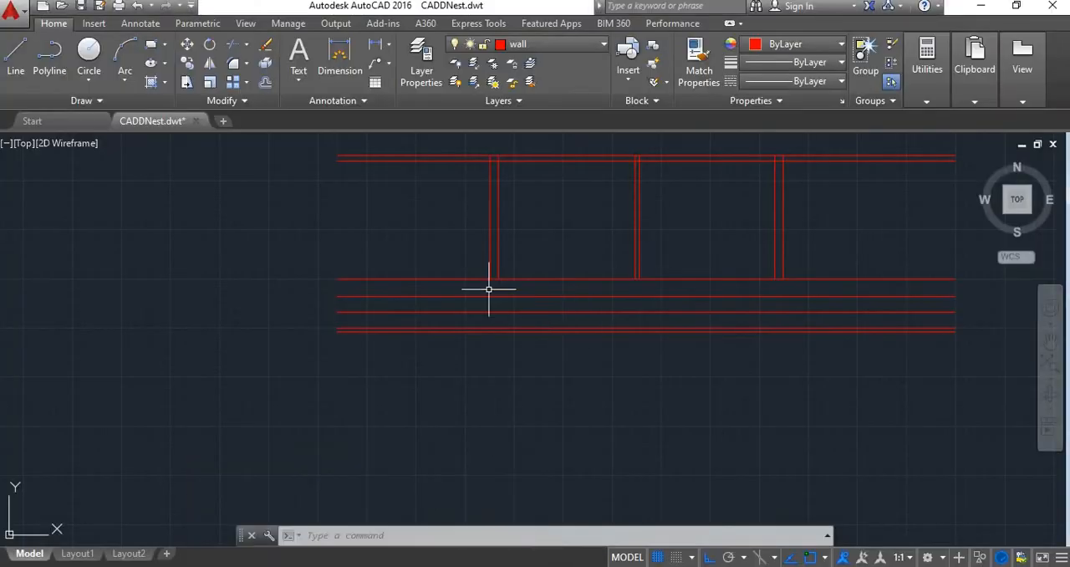
{"action": "scroll", "coordinate": [493, 281], "scroll_direction": "up", "scroll_amount": 4}
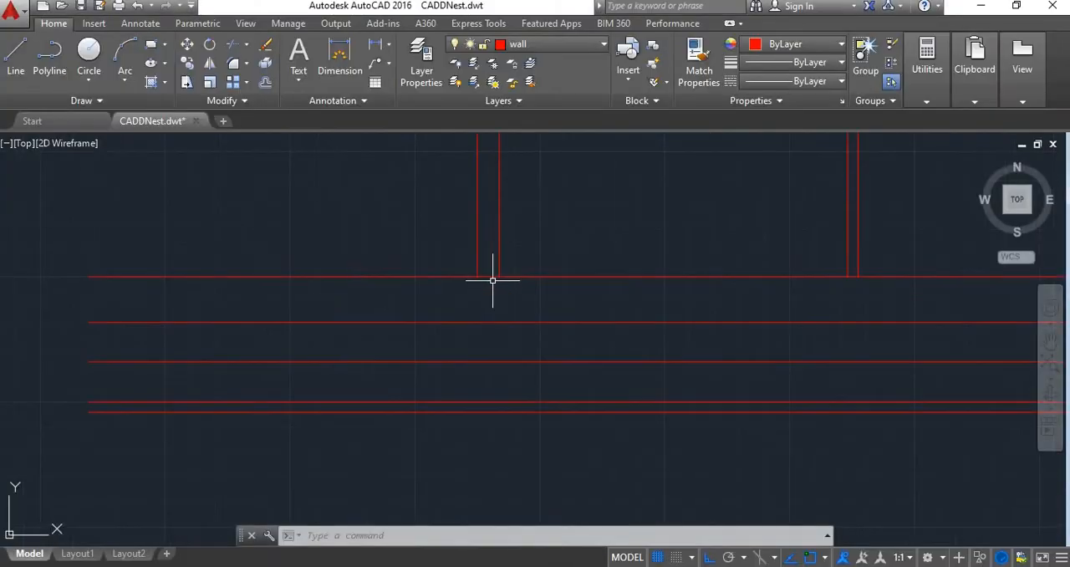
{"action": "left_click", "coordinate": [15, 52]}
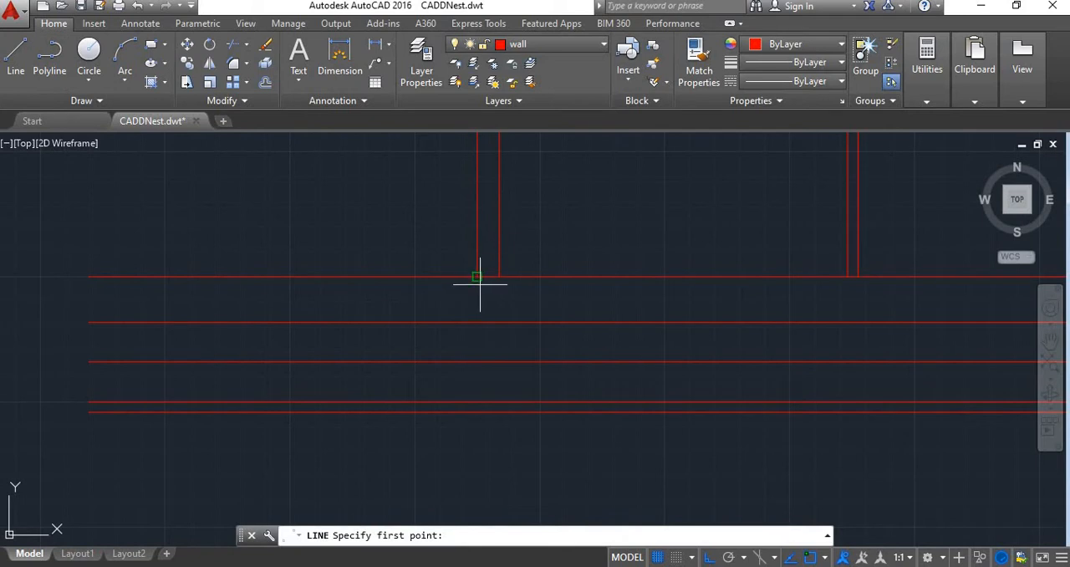
{"action": "left_click", "coordinate": [496, 279]}
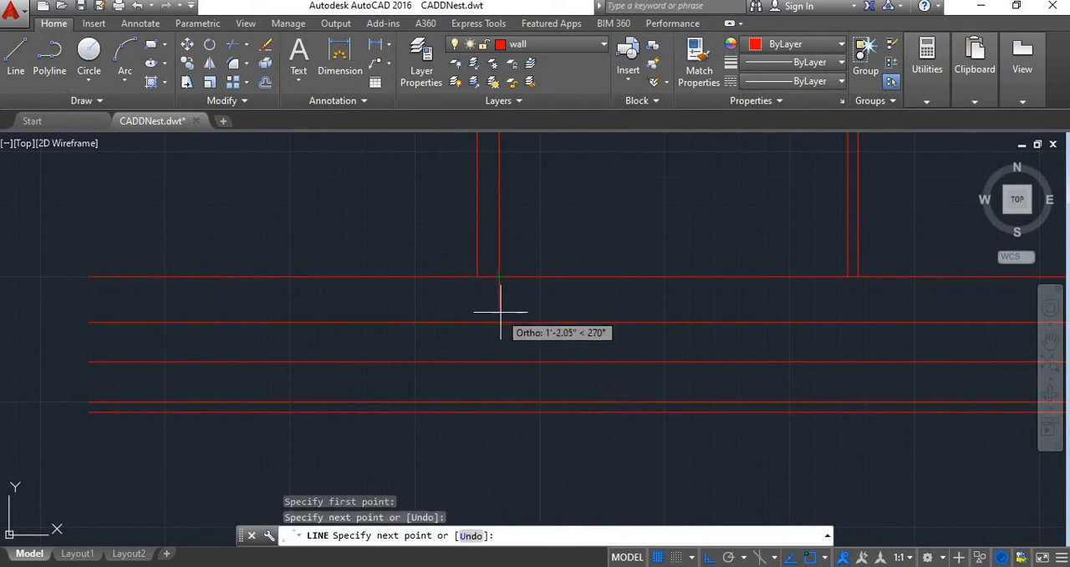
{"action": "key", "text": "Return"}
{"action": "key", "text": "Return"}
Draw a vertical centre line from the midpoint of the left wall's foot down to the PCC bed's bottom line
{"action": "left_click", "coordinate": [488, 275]}
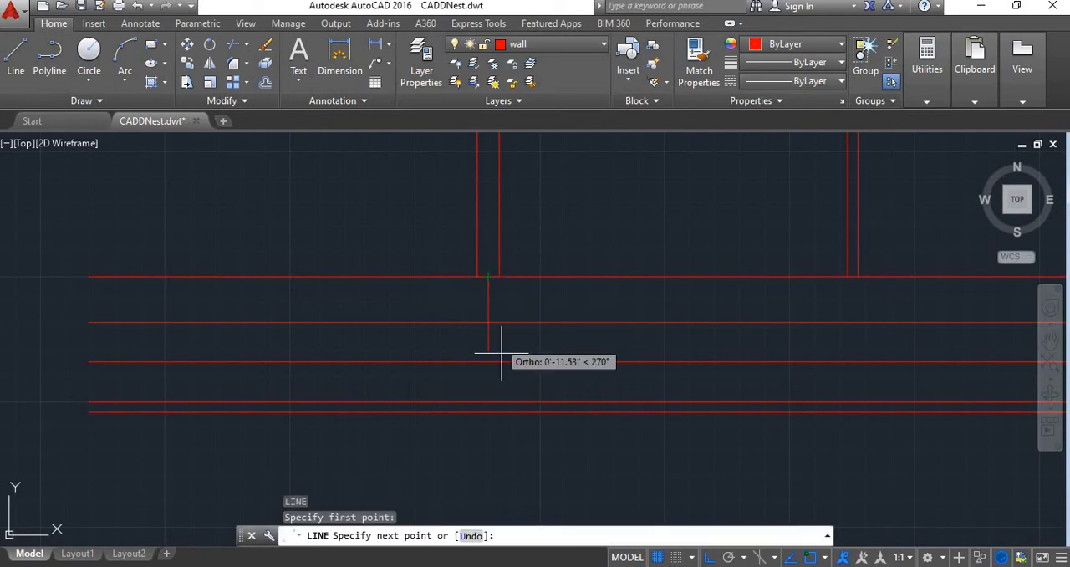
{"action": "left_click", "coordinate": [488, 411]}
{"action": "key", "text": "Escape"}
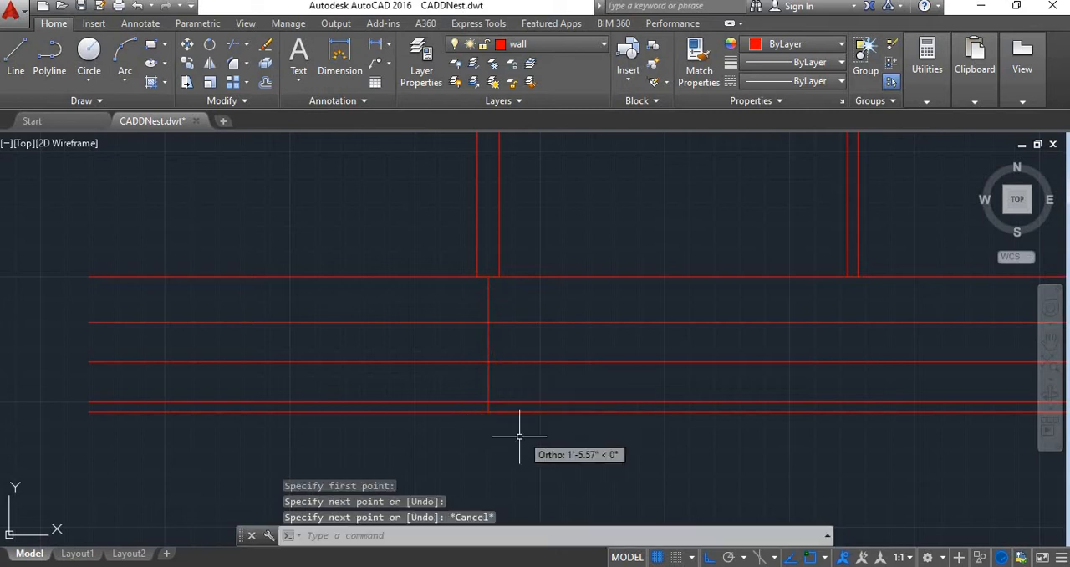
Check the plinth wall width on the sketch and offset the left wall's centre line 6" to both sides
{"action": "left_click", "coordinate": [431, 566]}
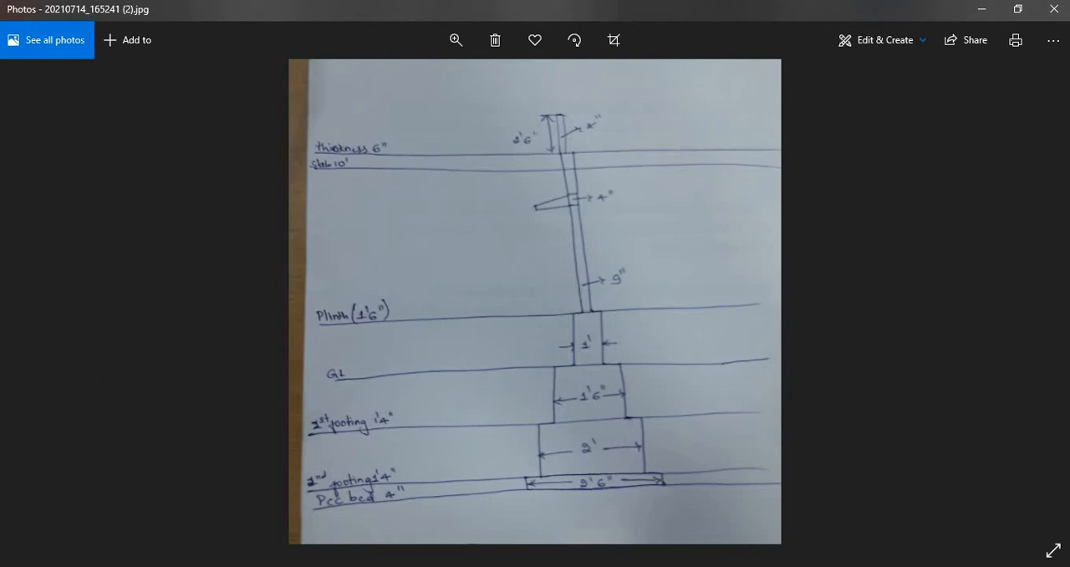
{"action": "mouse_move", "coordinate": [362, 566]}
{"action": "left_click", "coordinate": [444, 510]}
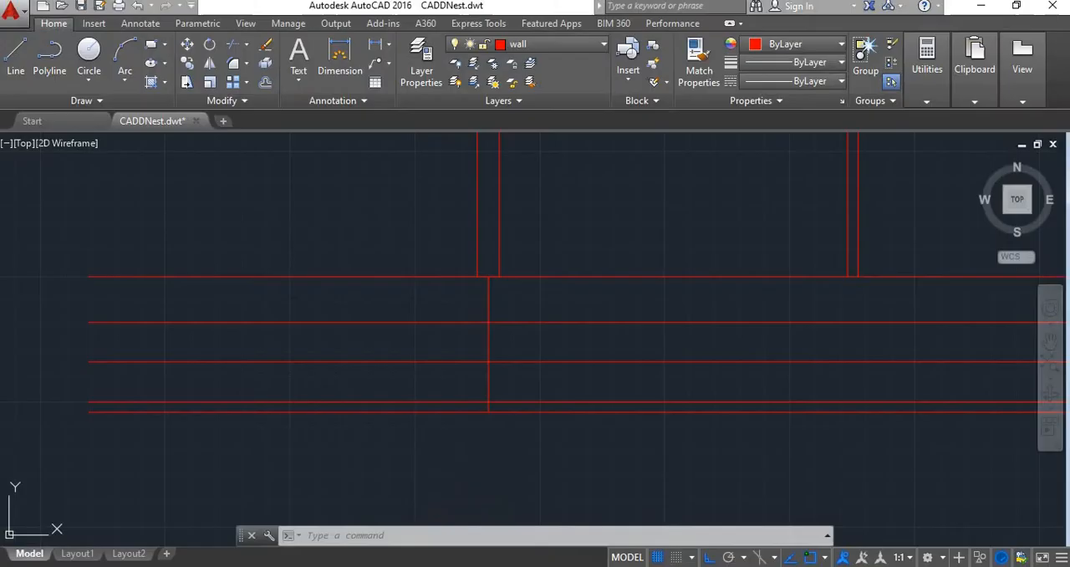
{"action": "type", "text": "o"}
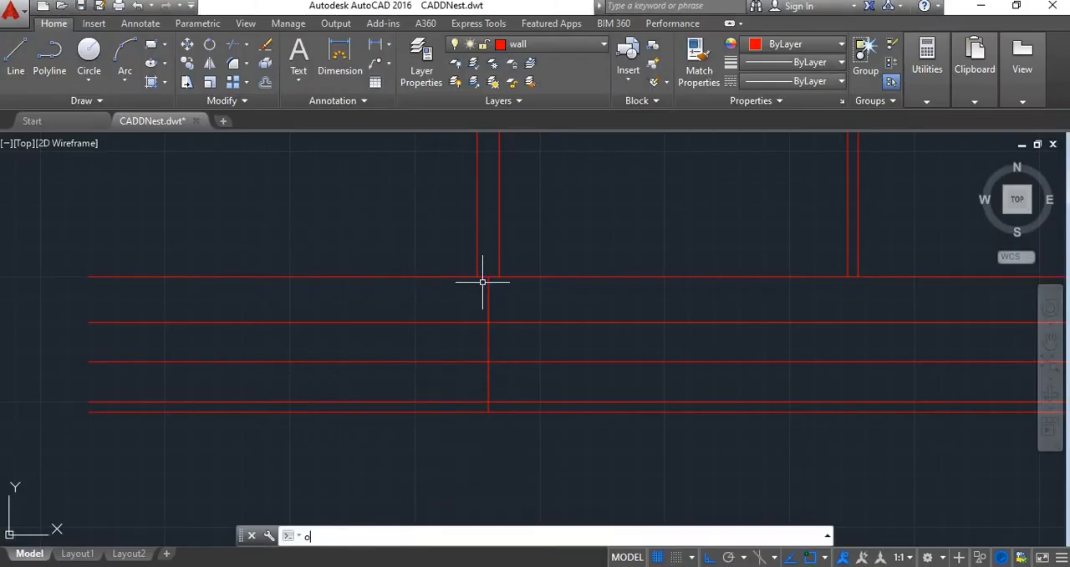
{"action": "key", "text": "Return"}
{"action": "type", "text": "6"}
{"action": "type", "text": "0"}
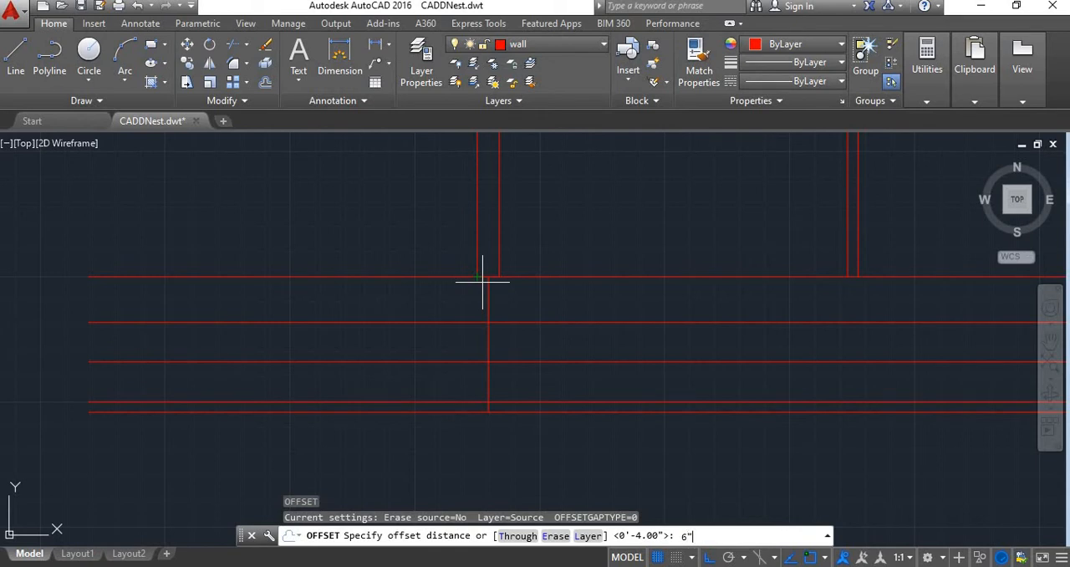
{"action": "key", "text": "Return"}
{"action": "left_click", "coordinate": [487, 338]}
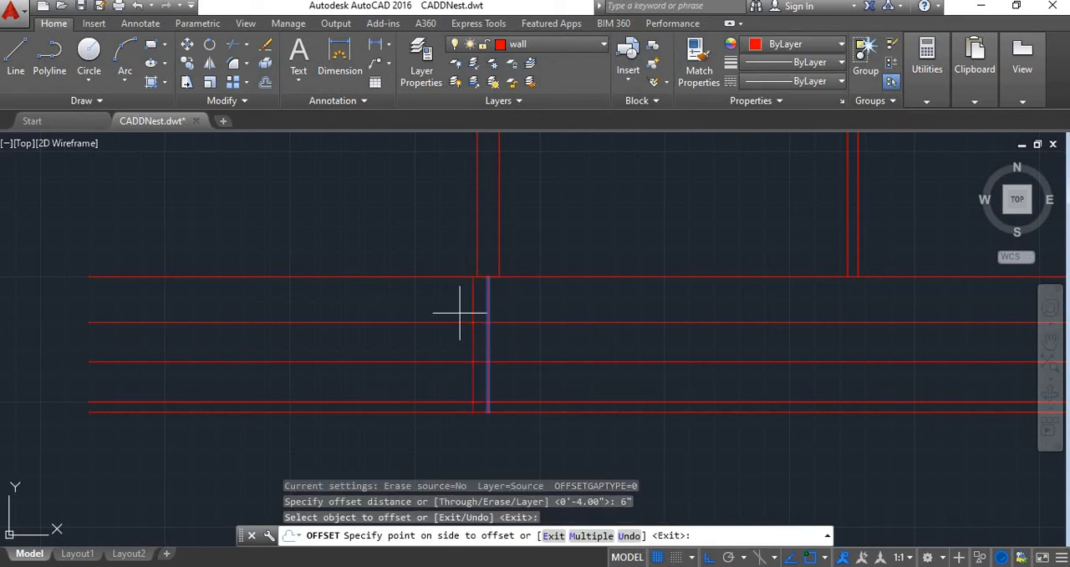
{"action": "left_click", "coordinate": [459, 313]}
{"action": "left_click", "coordinate": [487, 304]}
{"action": "left_click", "coordinate": [532, 294]}
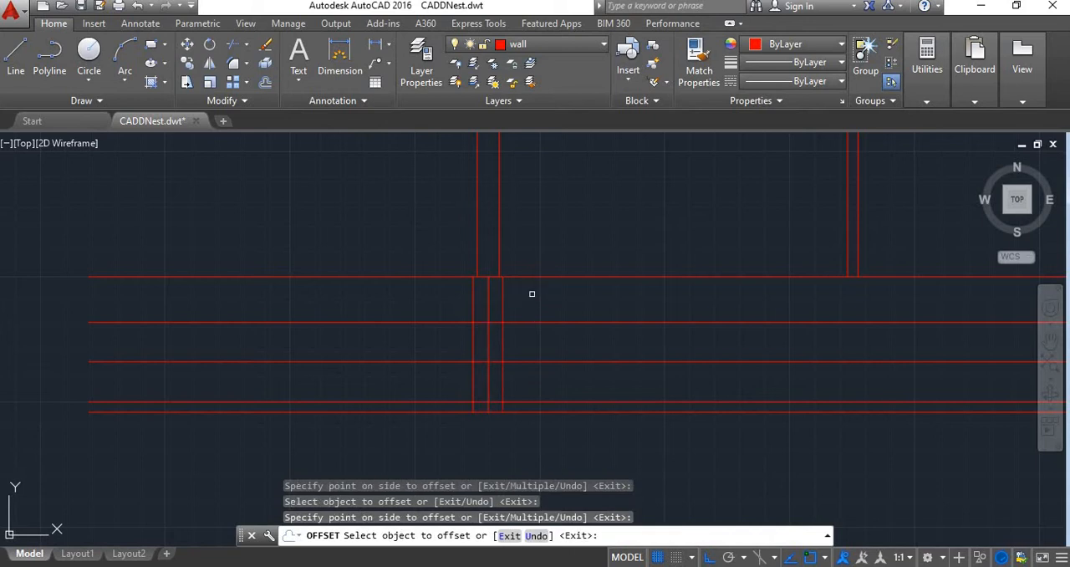
{"action": "key", "text": "Escape"}
Trim the centre line between plinth and ground level, and both offset lines between ground level and the first footing line
{"action": "scroll", "coordinate": [485, 306], "scroll_direction": "up", "scroll_amount": 2}
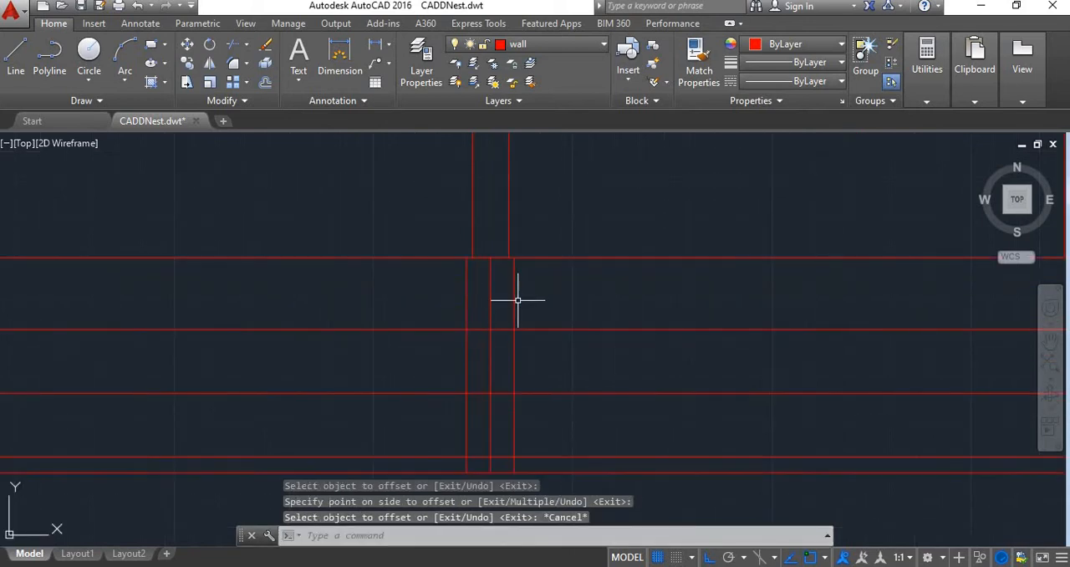
{"action": "type", "text": "tr"}
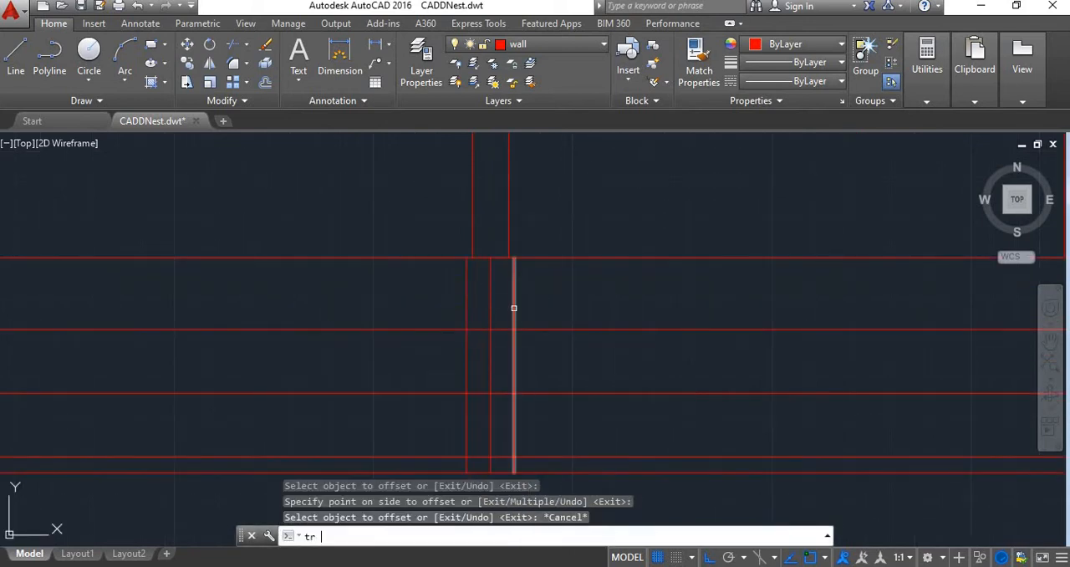
{"action": "key", "text": "Return"}
{"action": "key", "text": "Return"}
{"action": "left_click", "coordinate": [497, 321]}
{"action": "left_click", "coordinate": [476, 302]}
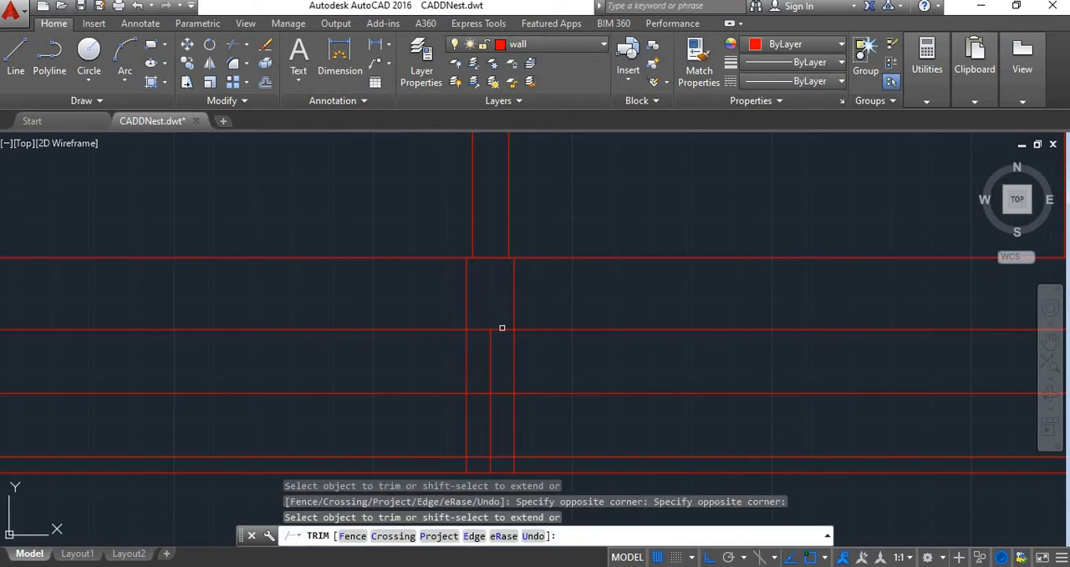
{"action": "left_click", "coordinate": [509, 351]}
{"action": "left_click", "coordinate": [521, 376]}
{"action": "left_click", "coordinate": [481, 361]}
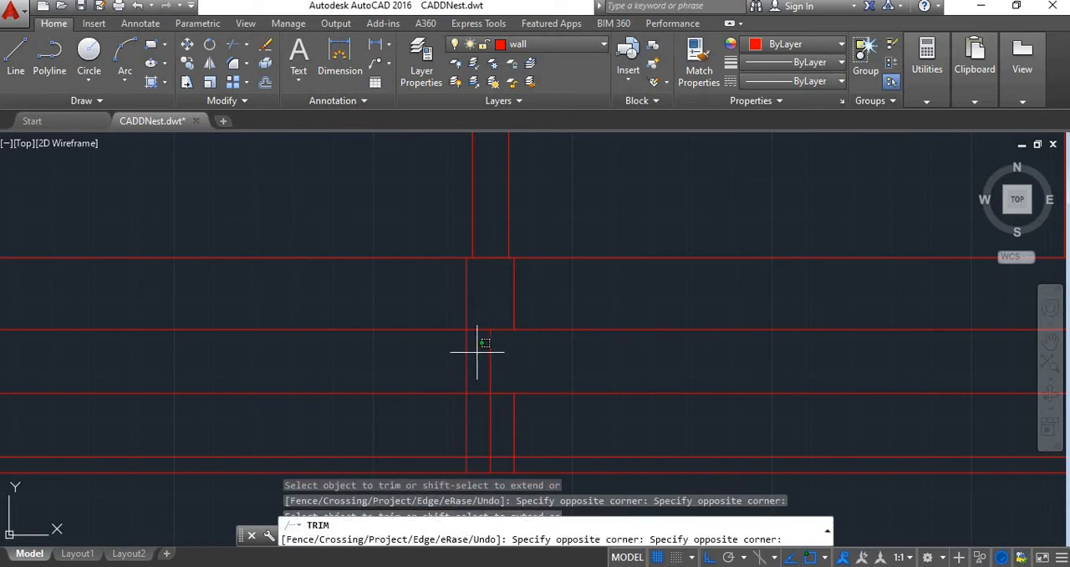
{"action": "left_click", "coordinate": [449, 342]}
{"action": "key", "text": "F1"}
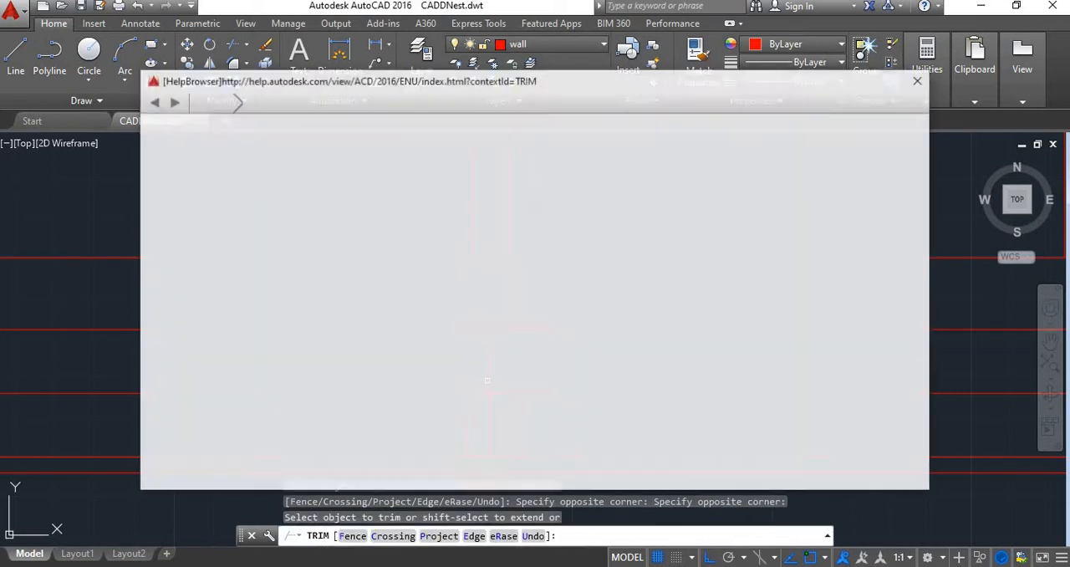
{"action": "left_click", "coordinate": [913, 80]}
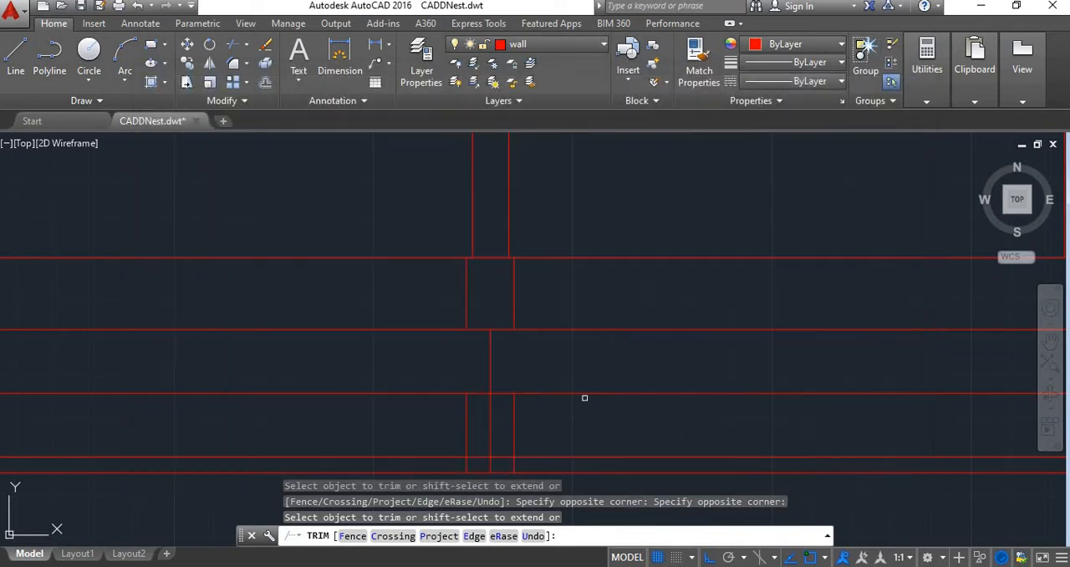
{"action": "key", "text": "Escape"}
Erase the leftover pieces of both offset lines between the first footing line and the PCC bed's bottom
{"action": "left_click", "coordinate": [514, 437]}
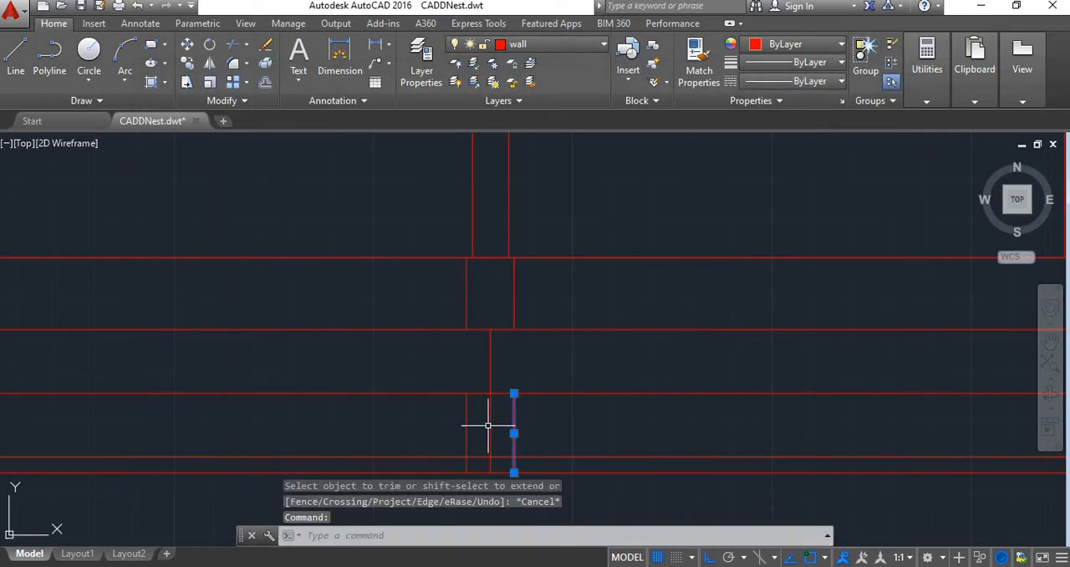
{"action": "left_click", "coordinate": [479, 424]}
{"action": "left_click", "coordinate": [455, 425]}
{"action": "key", "text": "Delete"}
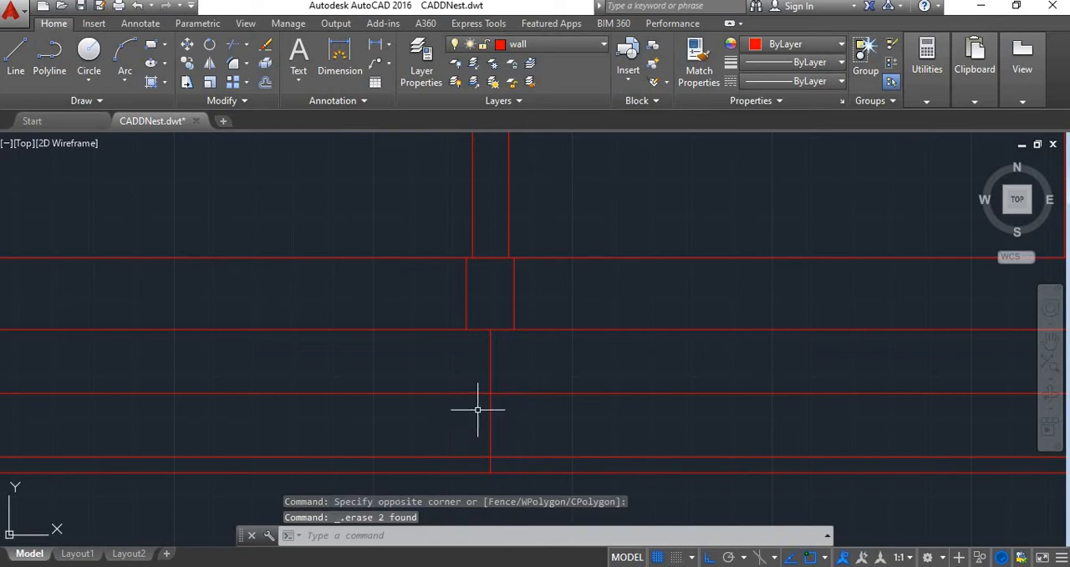
Start an offset of the remaining centre line for the first footing's sides and check the footing width on the sketch
{"action": "scroll", "coordinate": [479, 378], "scroll_direction": "down", "scroll_amount": 3}
{"action": "scroll", "coordinate": [479, 378], "scroll_direction": "up", "scroll_amount": 5}
{"action": "scroll", "coordinate": [488, 359], "scroll_direction": "down", "scroll_amount": 1}
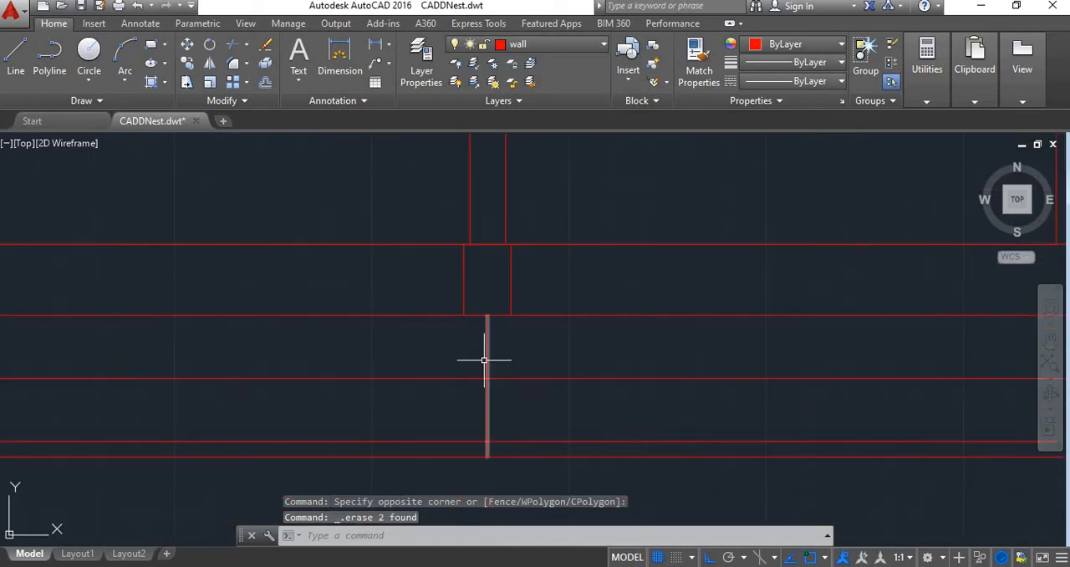
{"action": "middle_click_drag", "start_coordinate": [488, 358], "coordinate": [483, 270]}
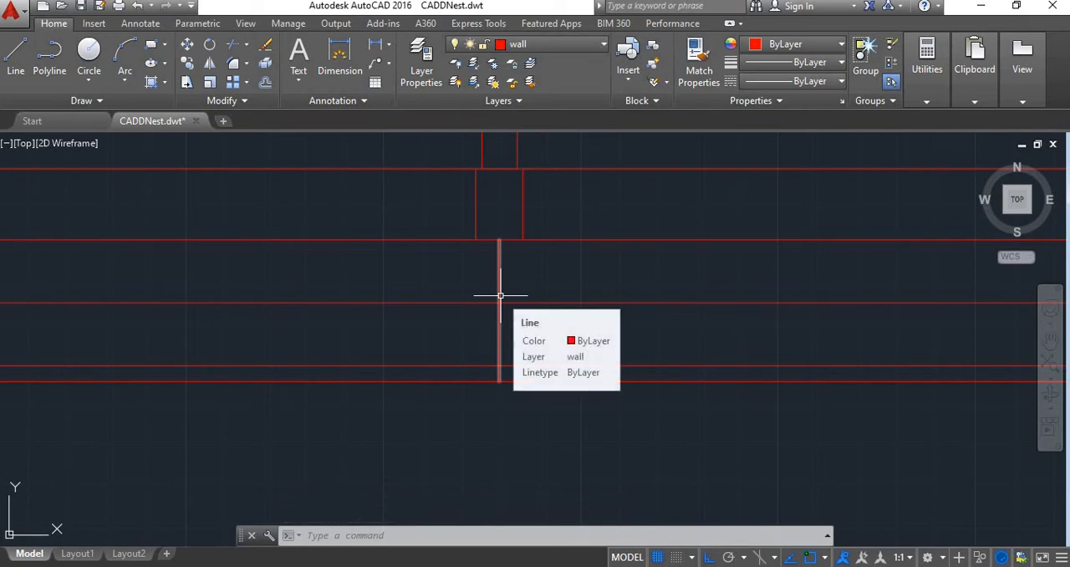
{"action": "type", "text": "o"}
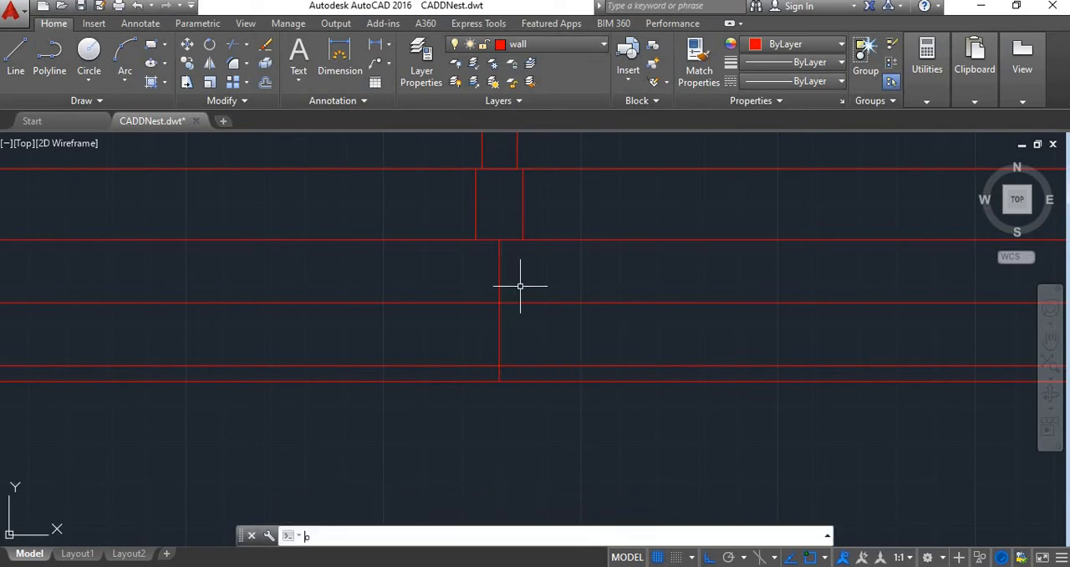
{"action": "key", "text": "Return"}
{"action": "key", "text": "alt+Tab"}
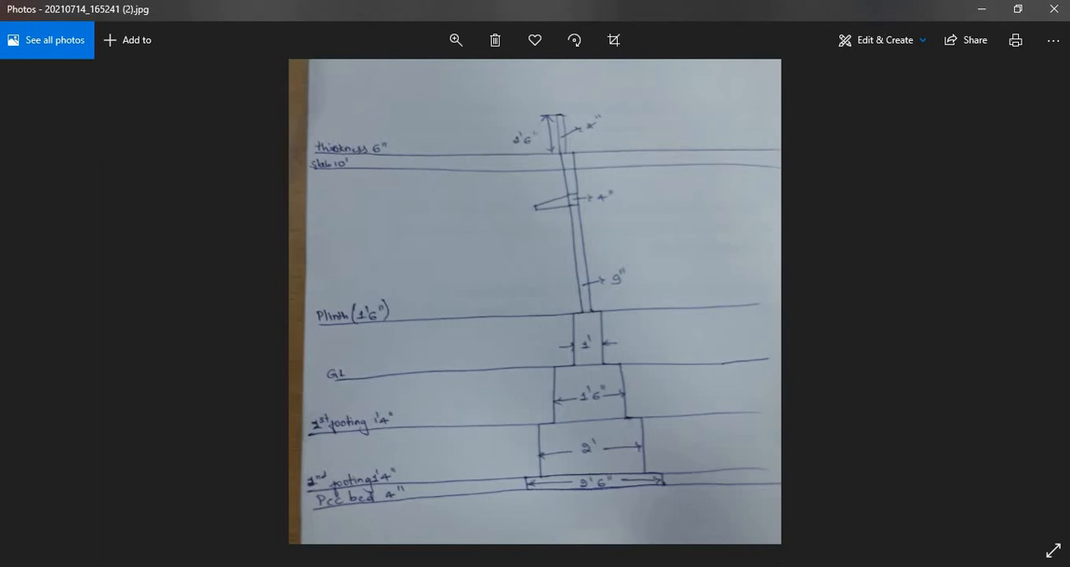
{"action": "mouse_move", "coordinate": [366, 565]}
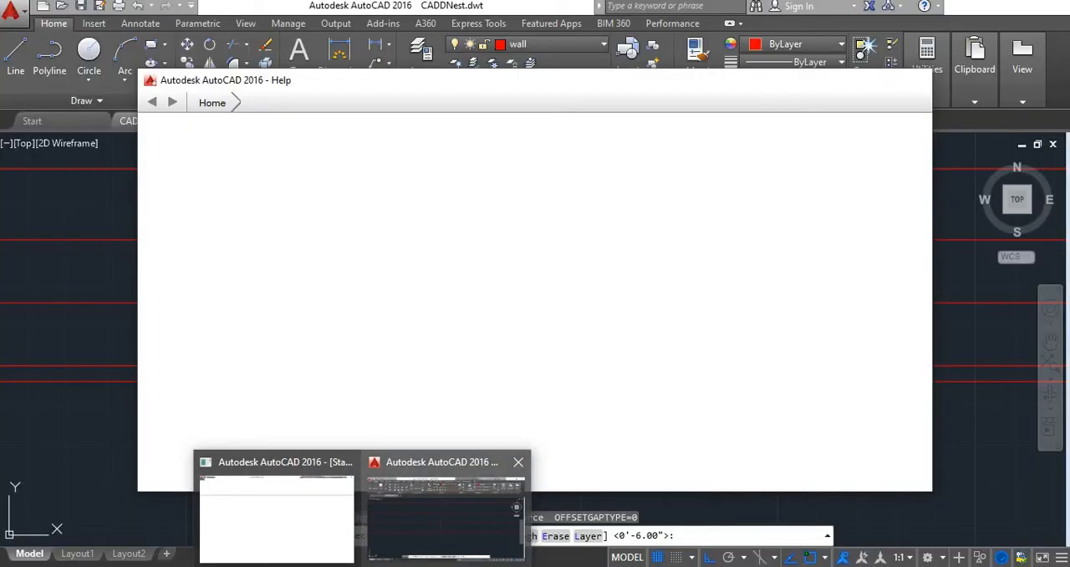
{"action": "left_click", "coordinate": [447, 512]}
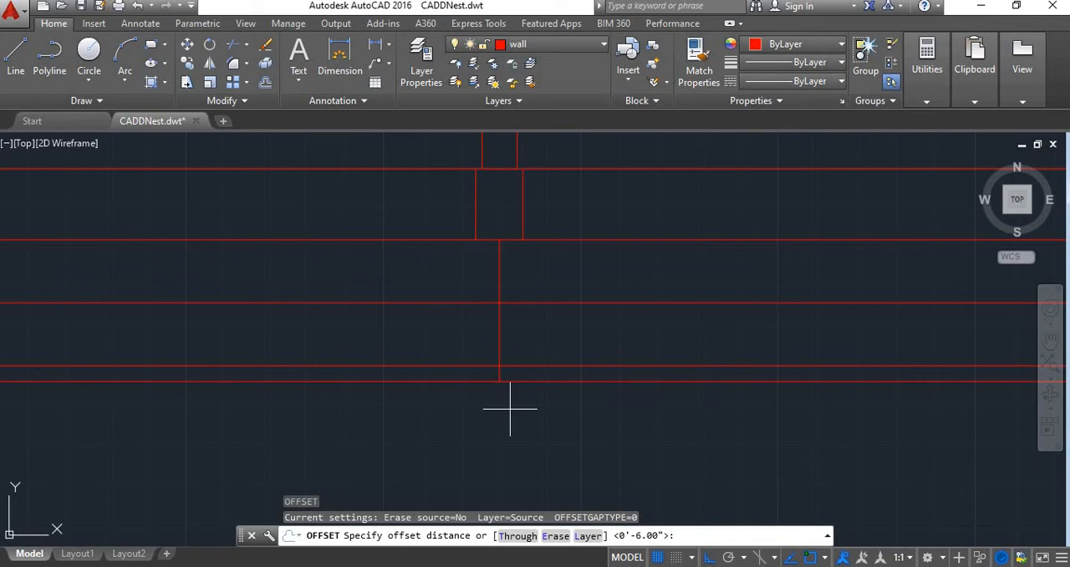
Offset the left wall's remaining centre line 9" to both sides for the first footing
{"action": "key", "text": "Return"}
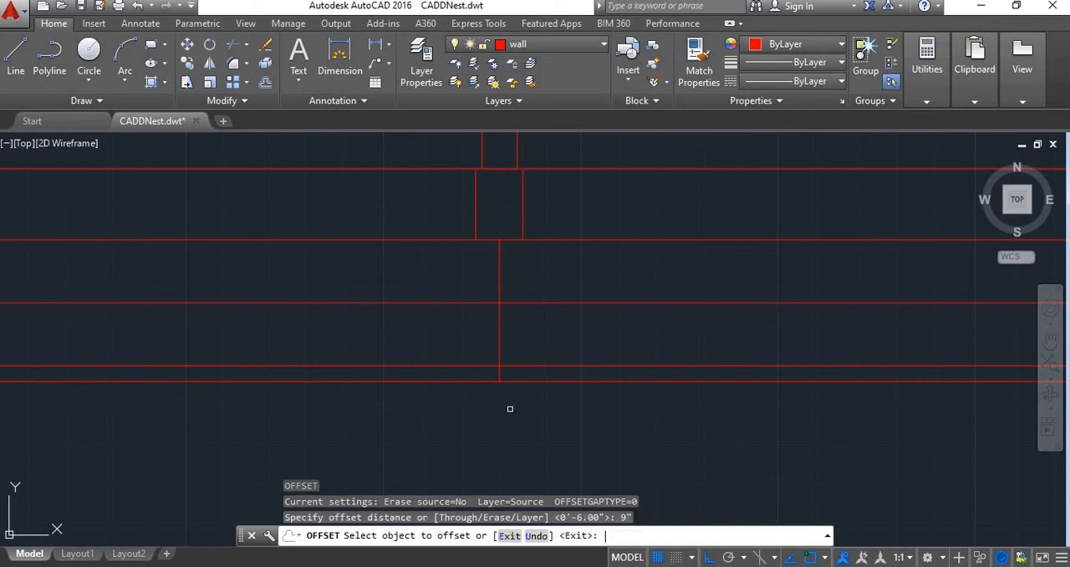
{"action": "left_click", "coordinate": [499, 281]}
{"action": "left_click", "coordinate": [553, 266]}
{"action": "left_click", "coordinate": [499, 290]}
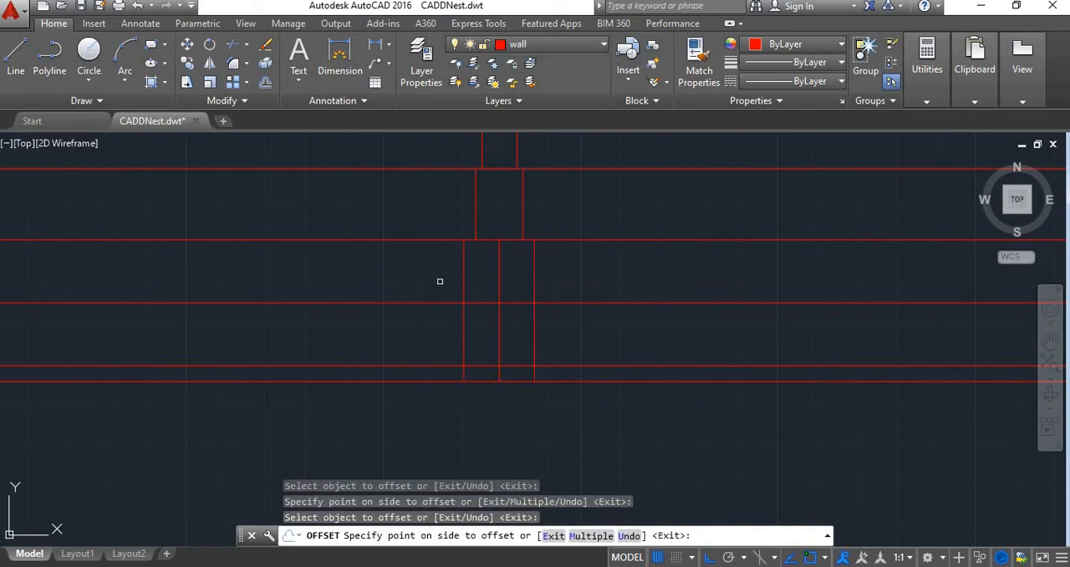
{"action": "left_click", "coordinate": [445, 281]}
{"action": "key", "text": "Escape"}
Trim the centre line between ground level and the first footing line, and both offset lines between the first and second footing lines
{"action": "type", "text": "tr"}
{"action": "key", "text": "Return"}
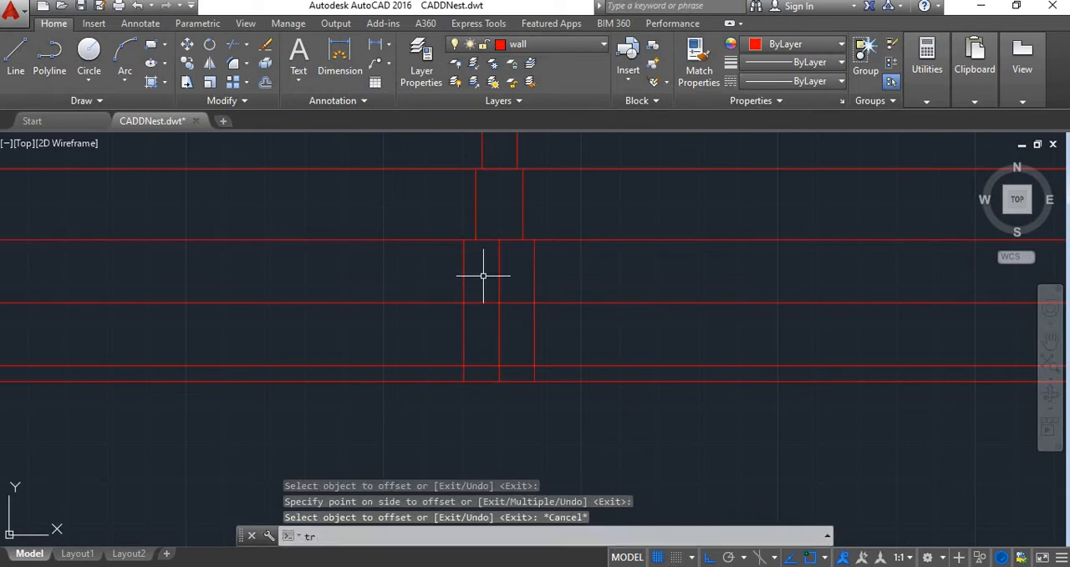
{"action": "left_click", "coordinate": [506, 270]}
{"action": "left_click", "coordinate": [489, 291]}
{"action": "left_click", "coordinate": [531, 323]}
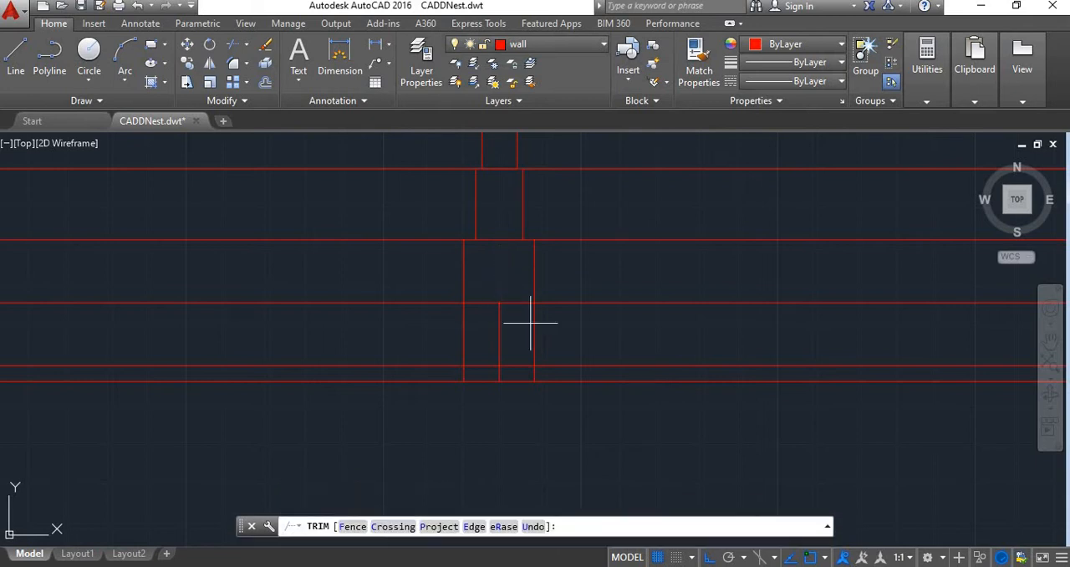
{"action": "left_click", "coordinate": [576, 389]}
{"action": "key", "text": "ctrl+z"}
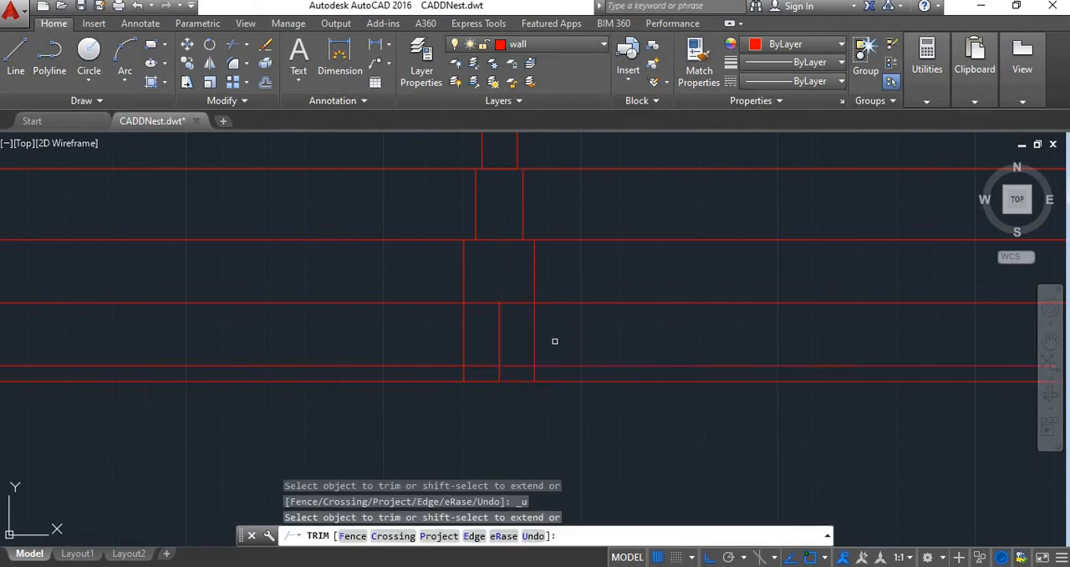
{"action": "left_click", "coordinate": [562, 329]}
{"action": "left_click", "coordinate": [530, 323]}
{"action": "left_click", "coordinate": [493, 344]}
{"action": "left_click", "coordinate": [439, 337]}
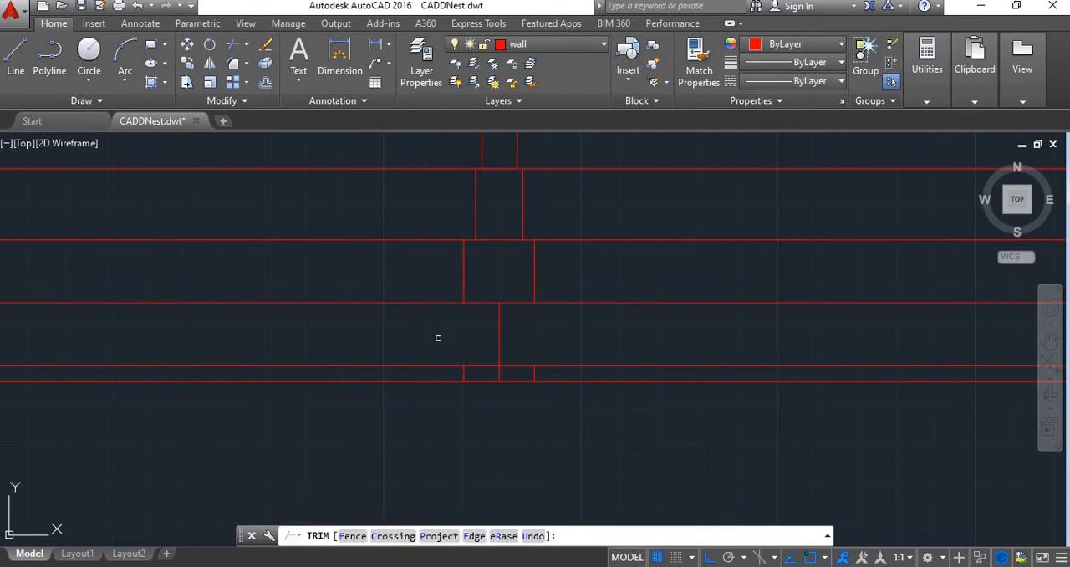
{"action": "key", "text": "Escape"}
Erase the two leftover offset line pieces inside the PCC bed strip
{"action": "left_click", "coordinate": [534, 373]}
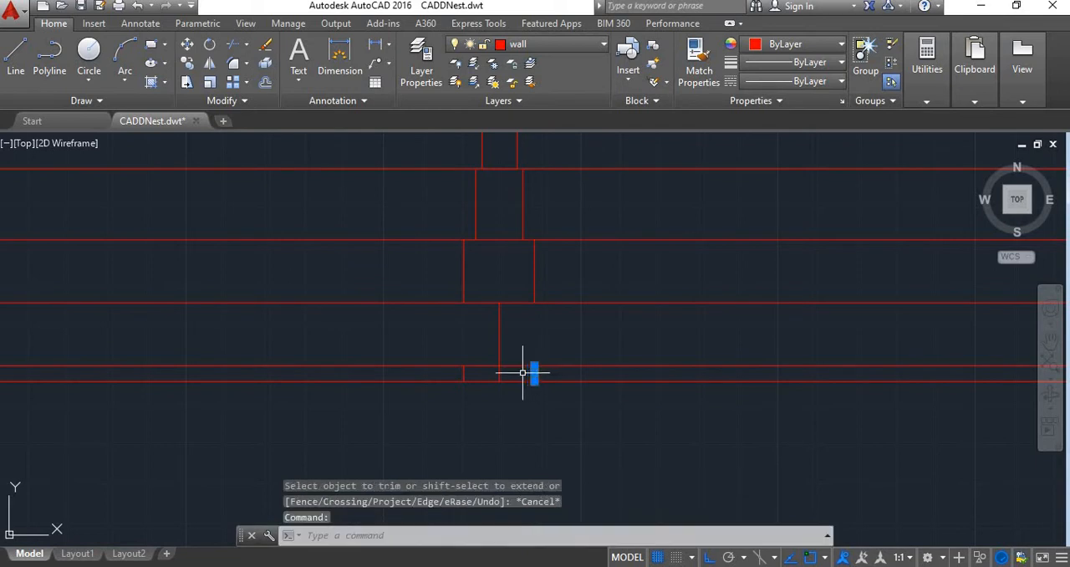
{"action": "left_click", "coordinate": [464, 374]}
{"action": "key", "text": "Delete"}
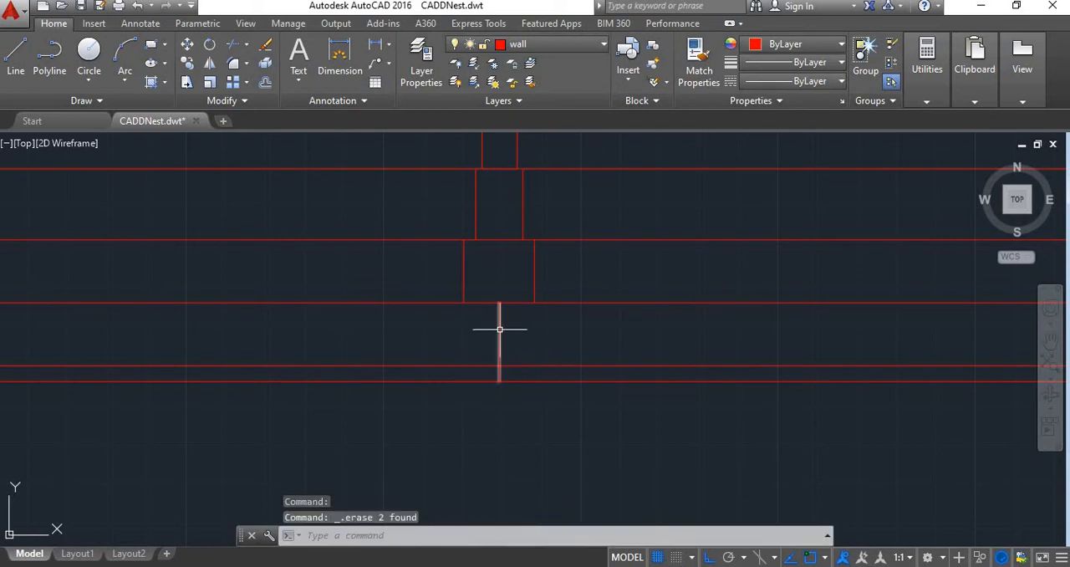
Check the second footing's width on the sketch and offset the remaining centre line 1' to both sides
{"action": "scroll", "coordinate": [500, 331], "scroll_direction": "up", "scroll_amount": 2}
{"action": "left_click", "coordinate": [428, 566]}
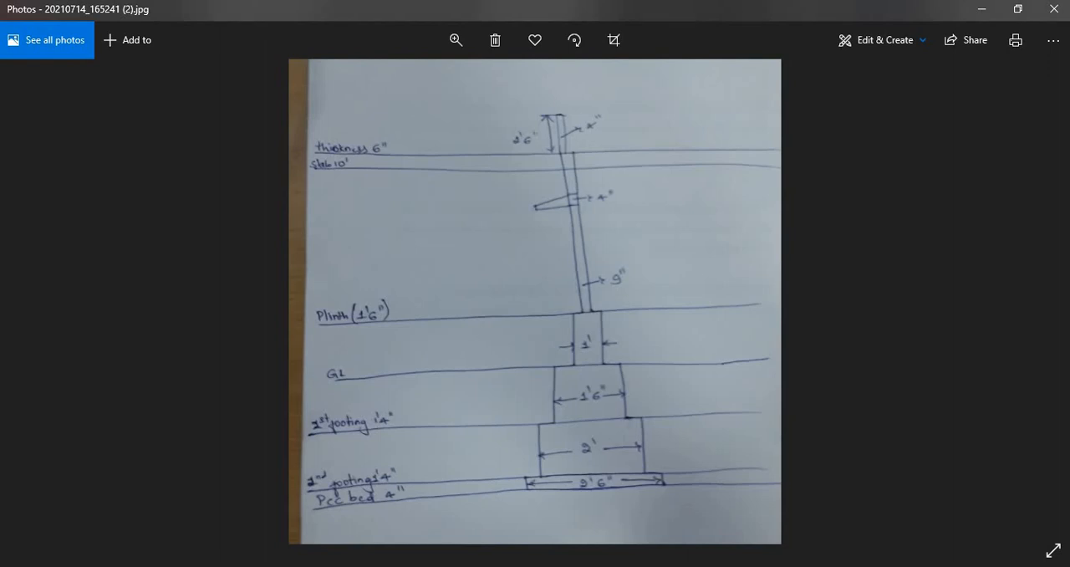
{"action": "mouse_move", "coordinate": [362, 566]}
{"action": "left_click", "coordinate": [439, 511]}
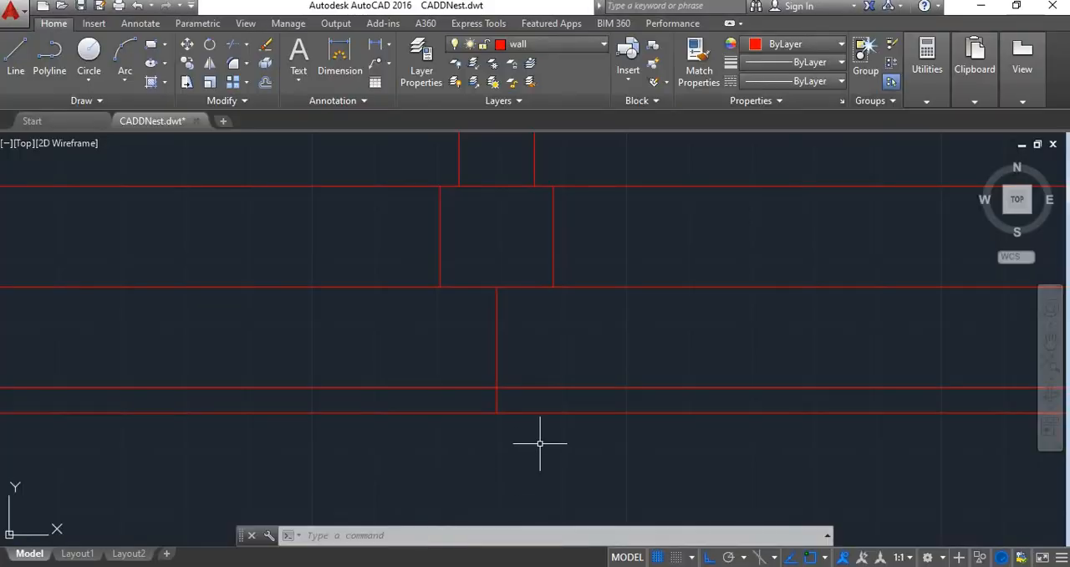
{"action": "type", "text": "o"}
{"action": "key", "text": "Return"}
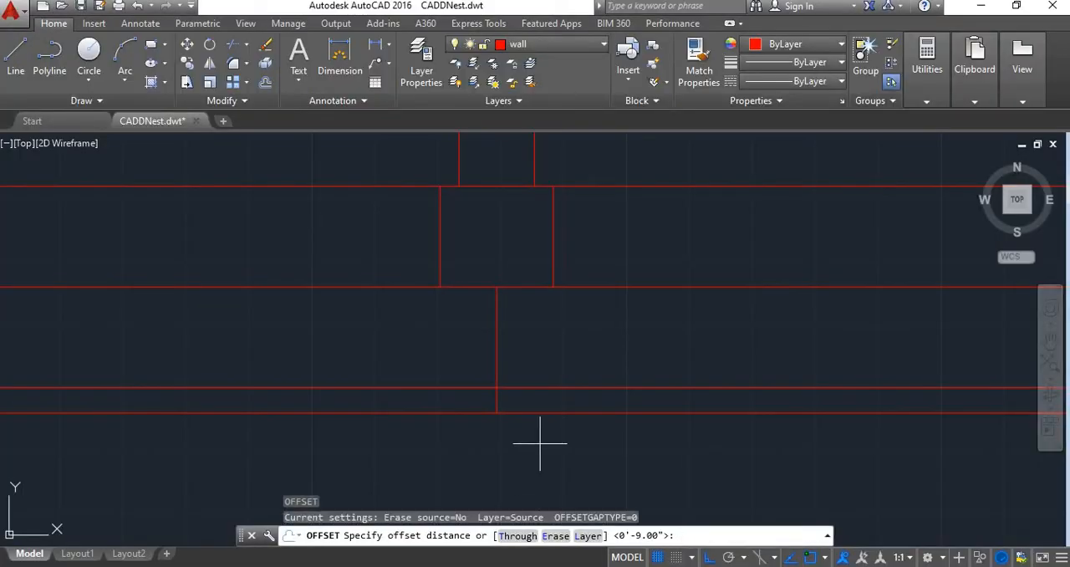
{"action": "type", "text": "1'"}
{"action": "key", "text": "Return"}
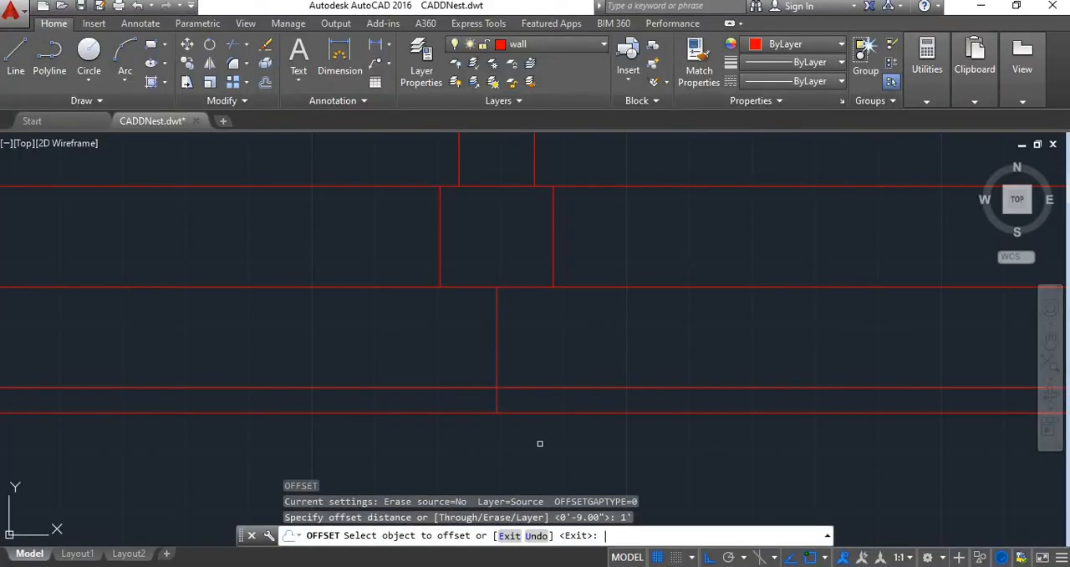
{"action": "left_click", "coordinate": [499, 358]}
{"action": "left_click", "coordinate": [544, 343]}
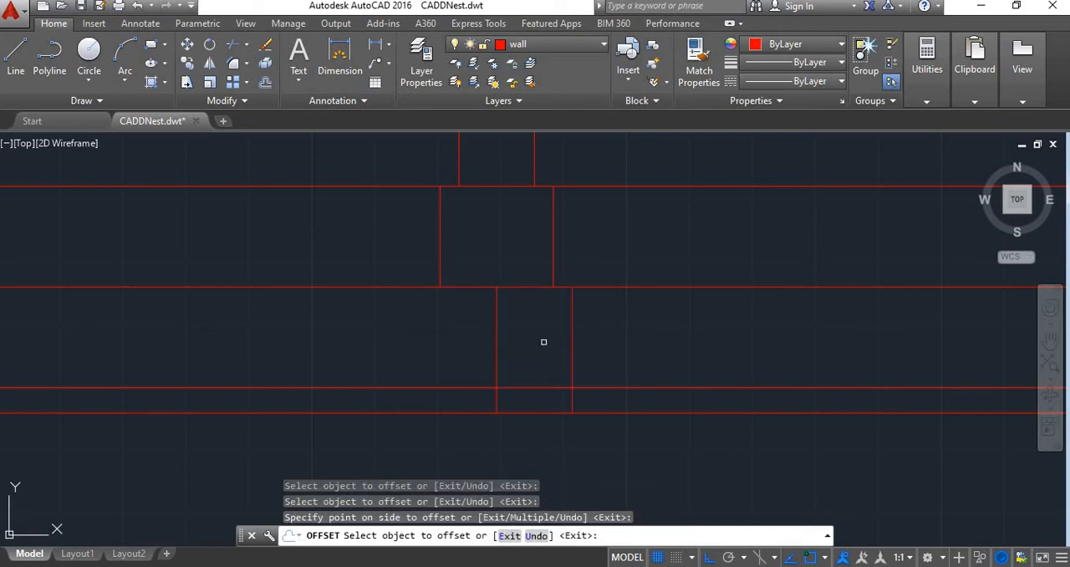
{"action": "left_click", "coordinate": [500, 351]}
{"action": "left_click", "coordinate": [454, 368]}
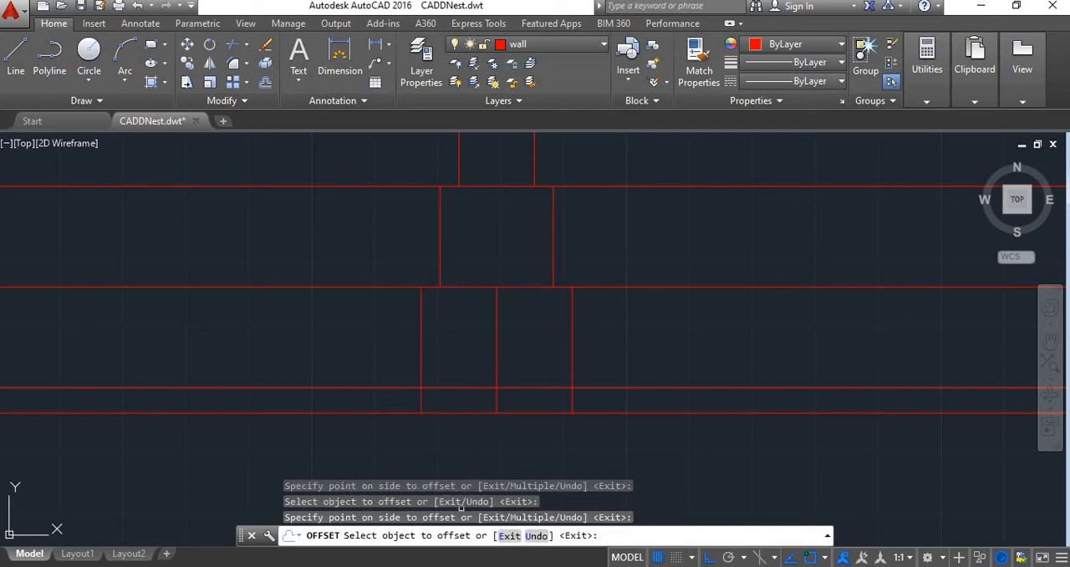
{"action": "key", "text": "Escape"}
Trim the centre line between the first and second footing lines, and both 1' offset lines inside the PCC bed strip
{"action": "type", "text": "tr"}
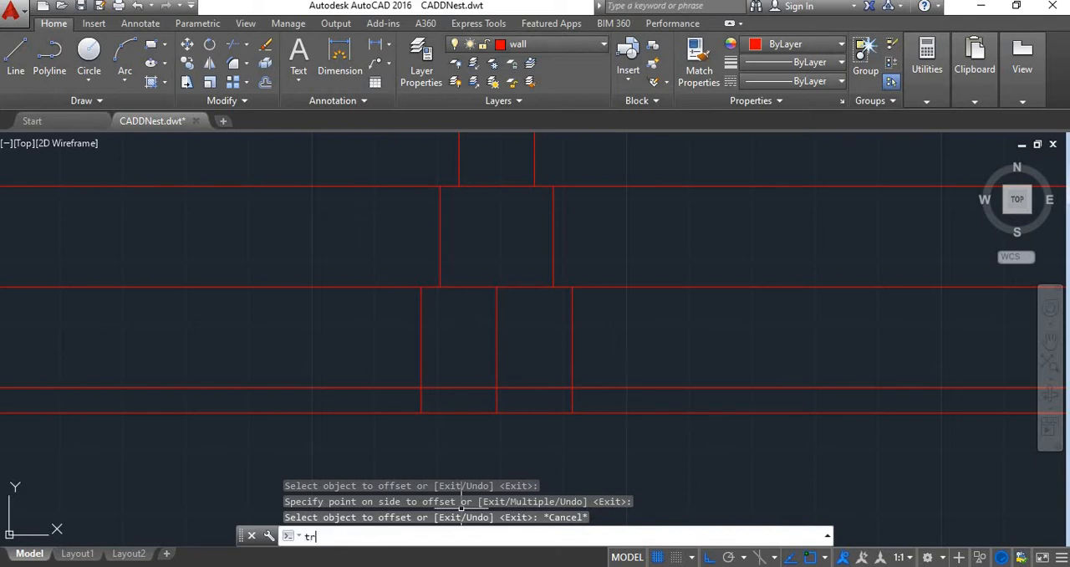
{"action": "key", "text": "Return"}
{"action": "key", "text": "Return"}
{"action": "left_click", "coordinate": [499, 371]}
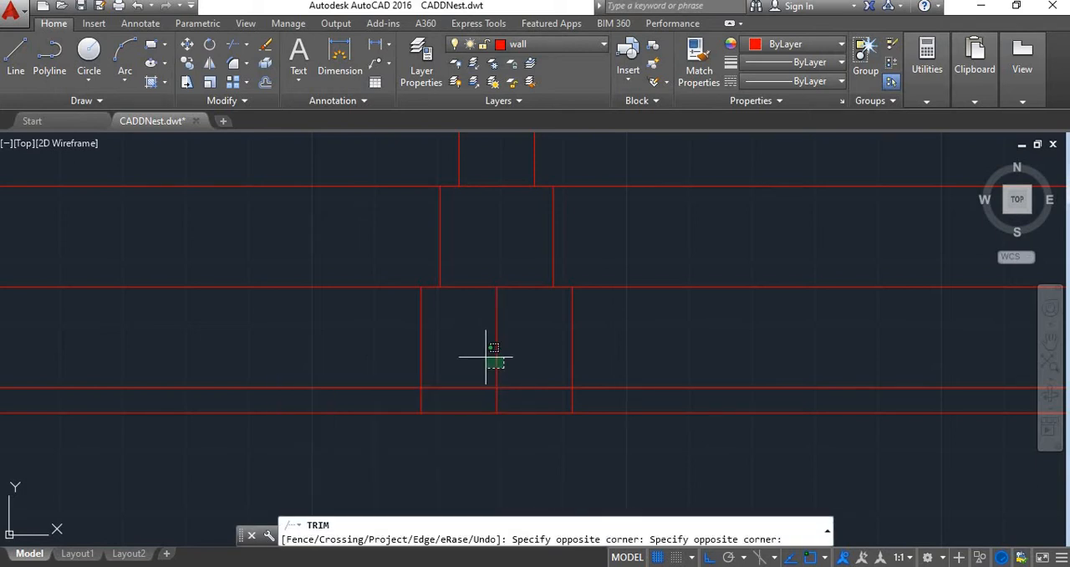
{"action": "left_click", "coordinate": [483, 352]}
{"action": "left_click", "coordinate": [571, 401]}
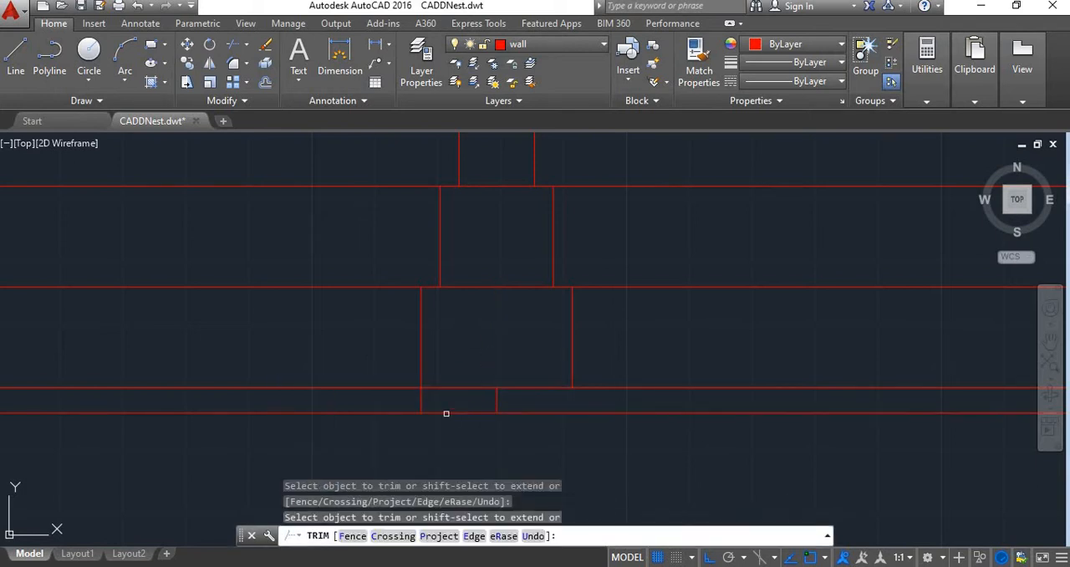
{"action": "left_click", "coordinate": [420, 398]}
{"action": "key", "text": "Escape"}
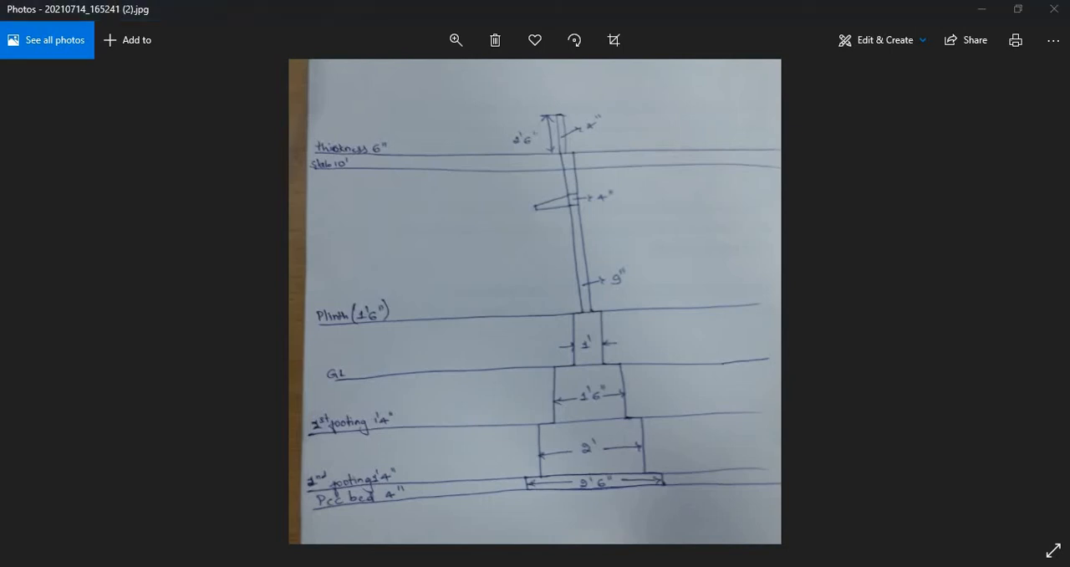
Offset the centre line piece in the PCC bed strip 1'3" to both sides and erase that centre piece
{"action": "left_click", "coordinate": [444, 502]}
{"action": "type", "text": "o"}
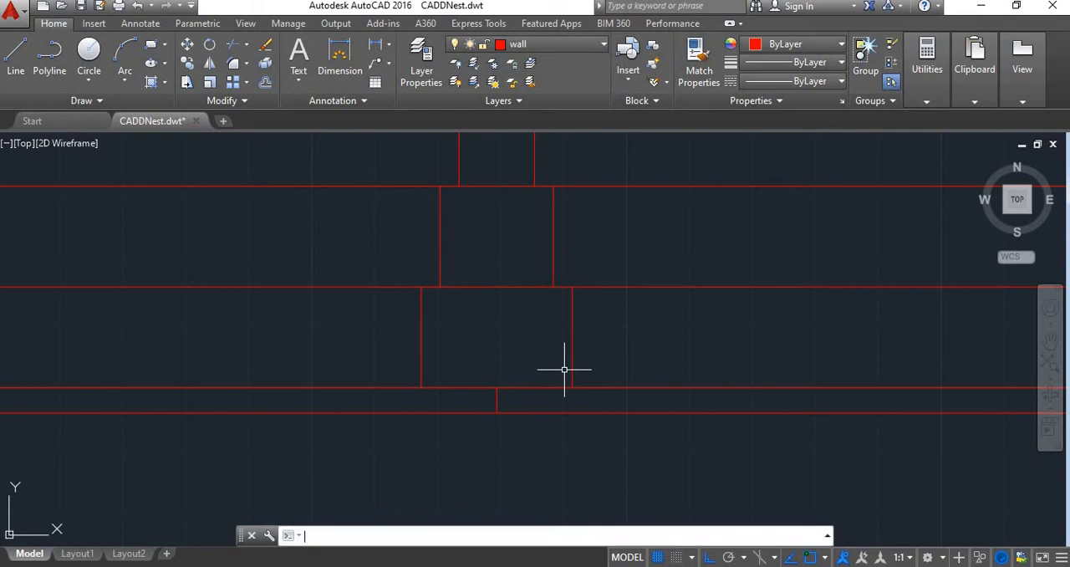
{"action": "key", "text": "Return"}
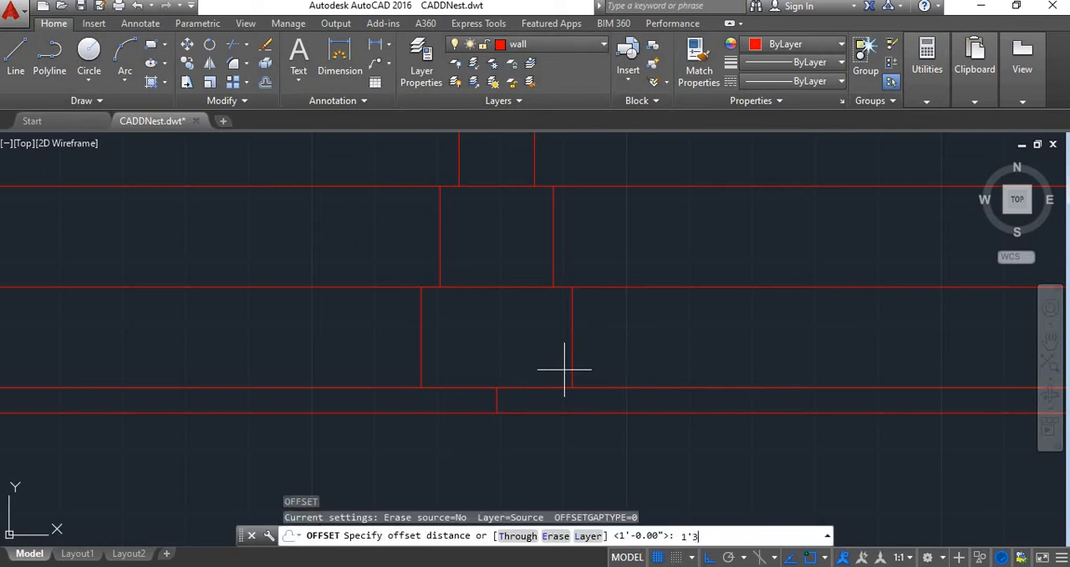
{"action": "type", "text": "1'3\""}
{"action": "key", "text": "Return"}
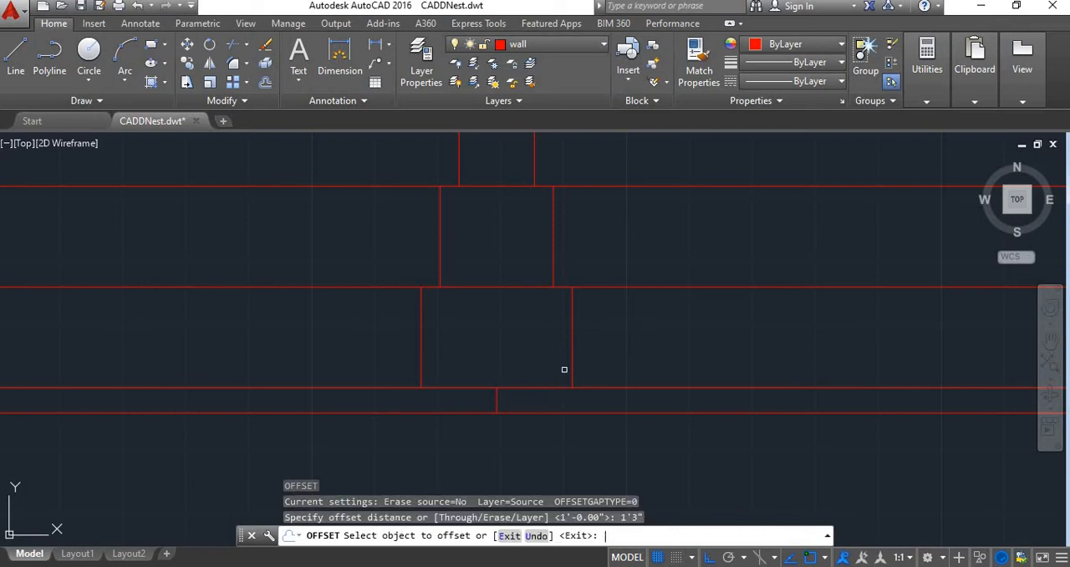
{"action": "left_click", "coordinate": [495, 392]}
{"action": "left_click", "coordinate": [508, 396]}
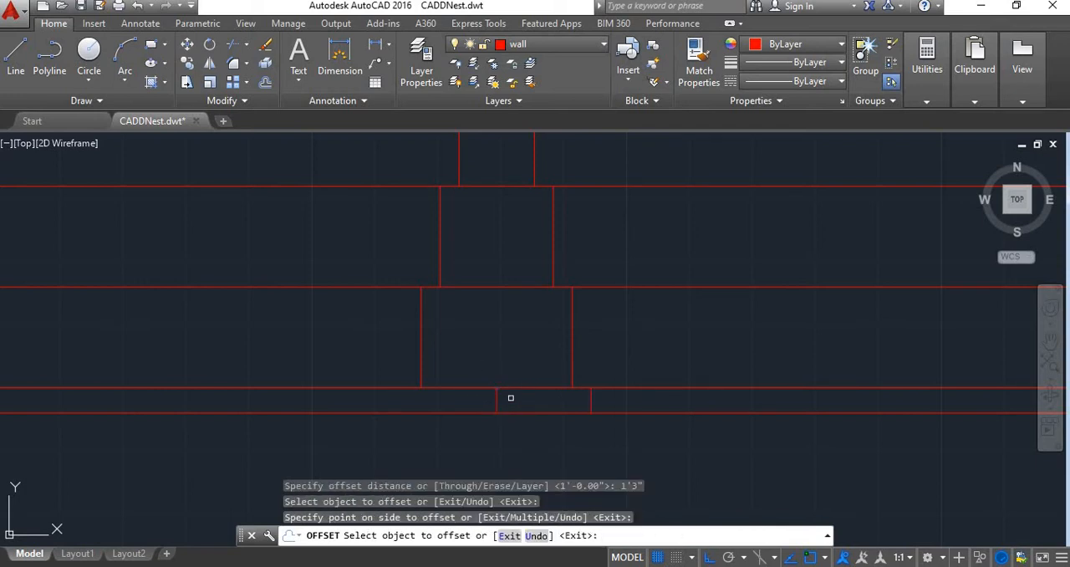
{"action": "left_click", "coordinate": [496, 398]}
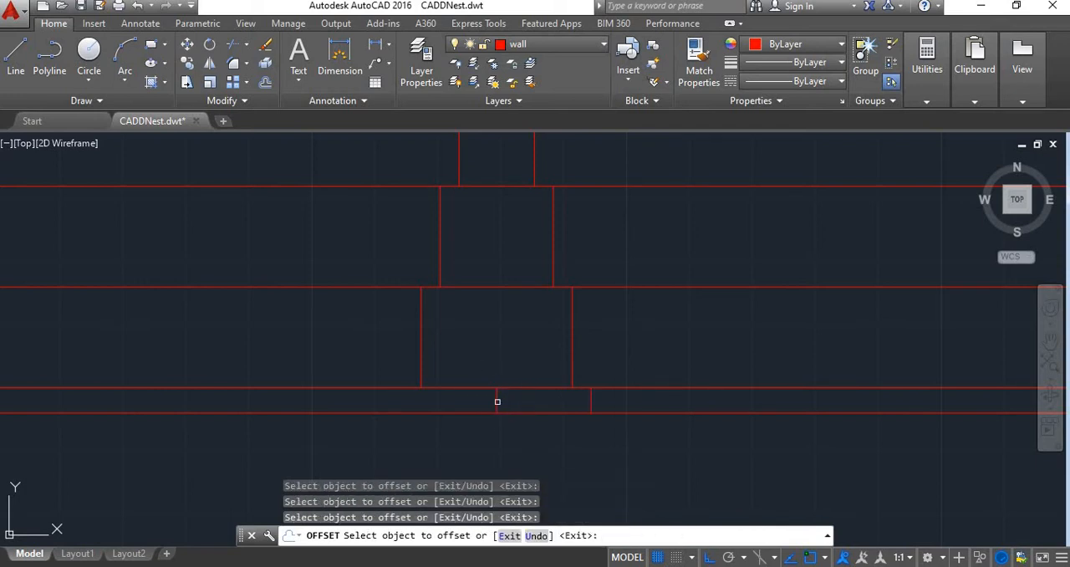
{"action": "left_click", "coordinate": [475, 395]}
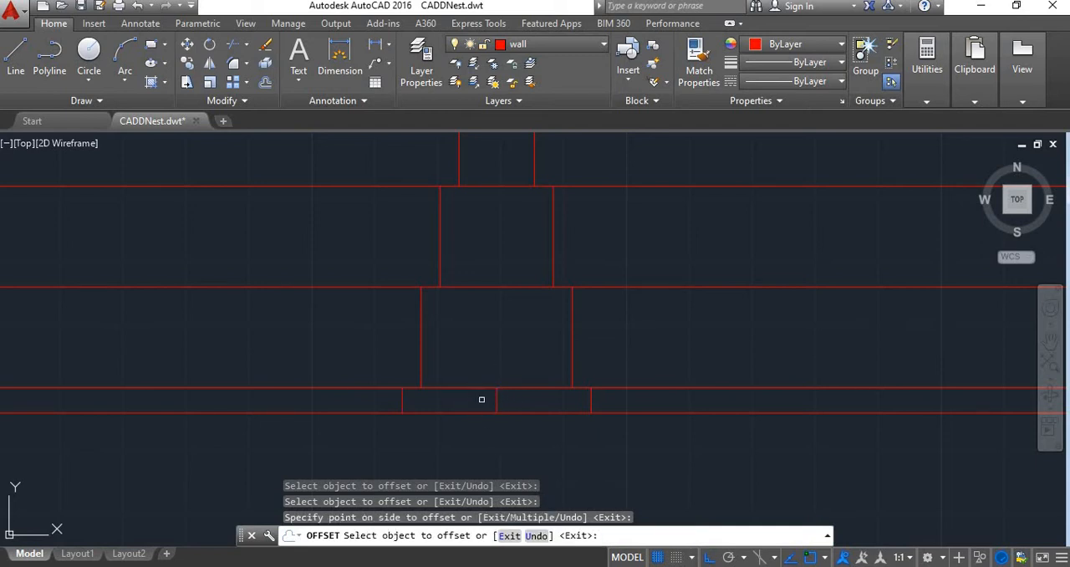
{"action": "key", "text": "Escape"}
{"action": "left_click", "coordinate": [496, 404]}
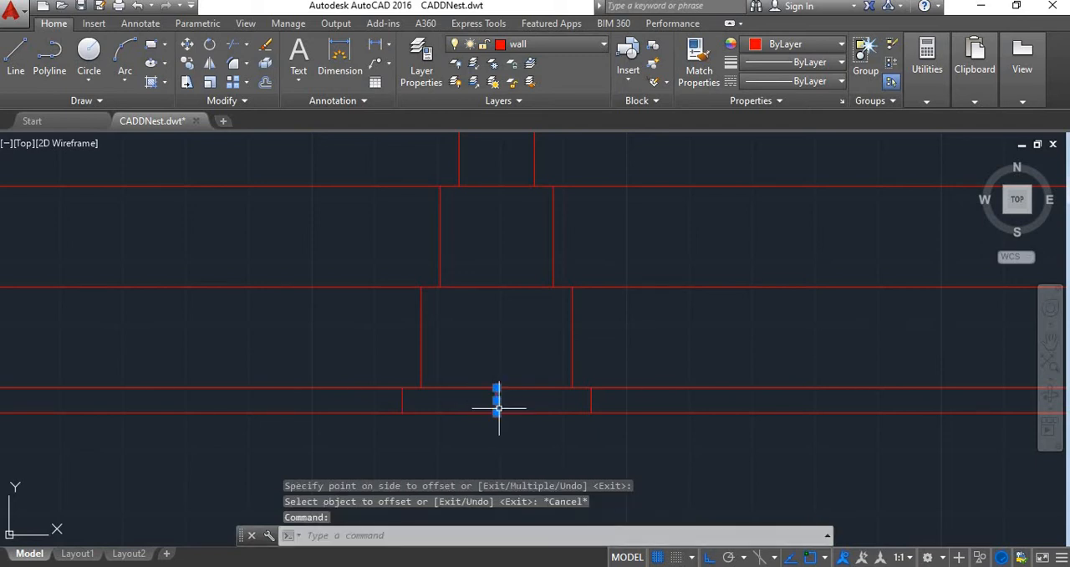
{"action": "key", "text": "Delete"}
Examine the stepped footing under the left wall and the bottoms of the other two cut walls
{"action": "scroll", "coordinate": [504, 405], "scroll_direction": "down", "scroll_amount": 3}
{"action": "scroll", "coordinate": [521, 311], "scroll_direction": "down", "scroll_amount": 2}
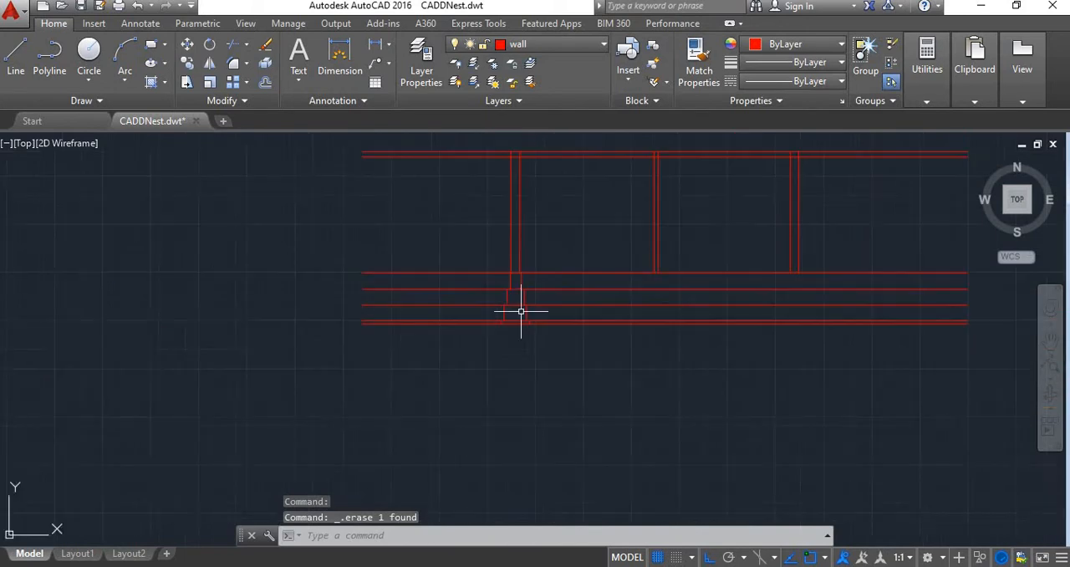
{"action": "scroll", "coordinate": [527, 341], "scroll_direction": "up", "scroll_amount": 4}
{"action": "middle_click_drag", "start_coordinate": [515, 276], "coordinate": [522, 270]}
{"action": "scroll", "coordinate": [522, 269], "scroll_direction": "down", "scroll_amount": 4}
{"action": "middle_click_drag", "start_coordinate": [565, 300], "coordinate": [510, 345]}
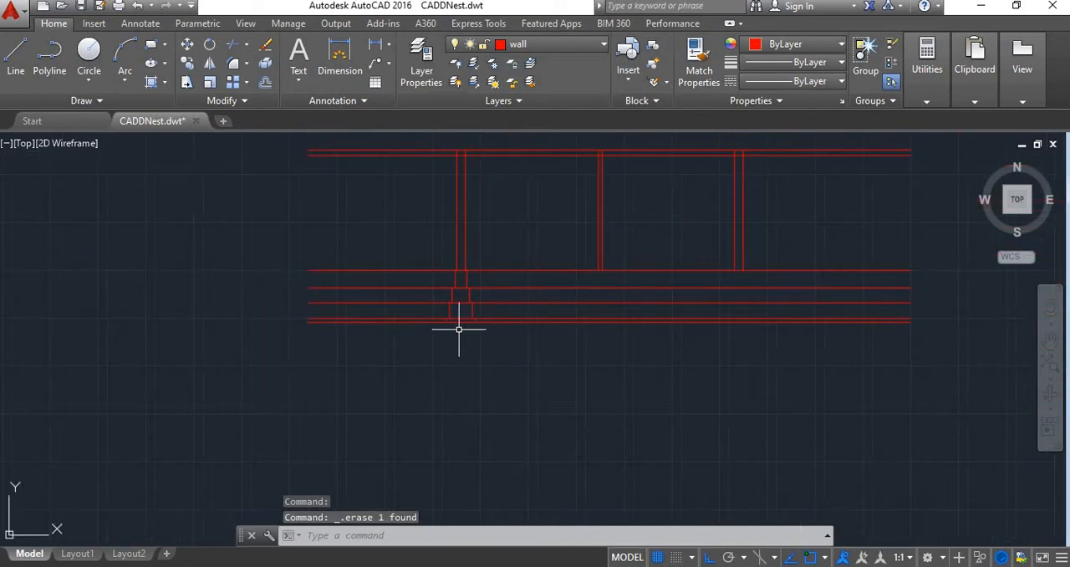
{"action": "scroll", "coordinate": [772, 255], "scroll_direction": "up", "scroll_amount": 4}
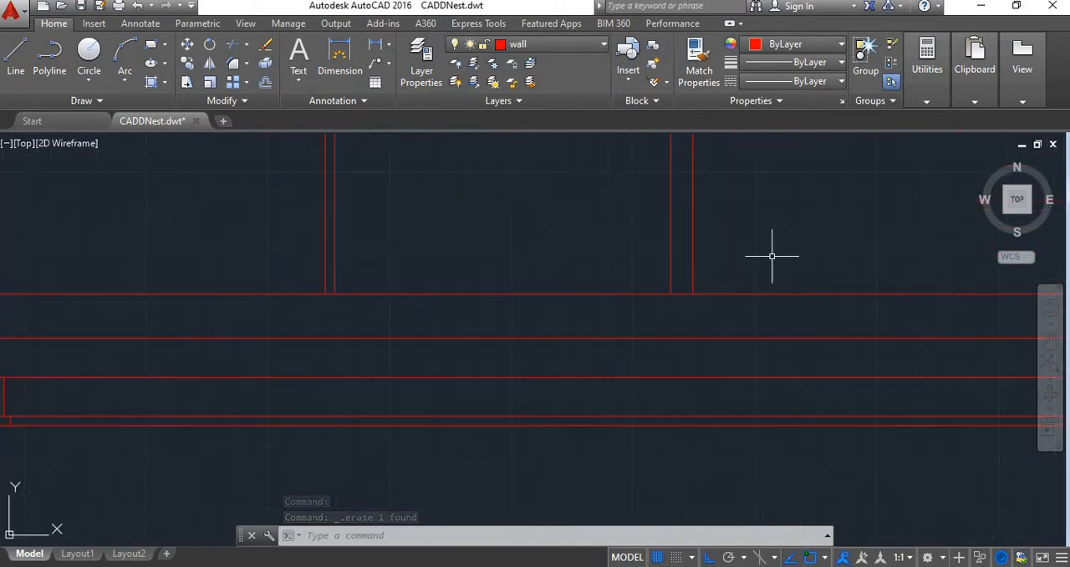
{"action": "scroll", "coordinate": [452, 319], "scroll_direction": "down", "scroll_amount": 2}
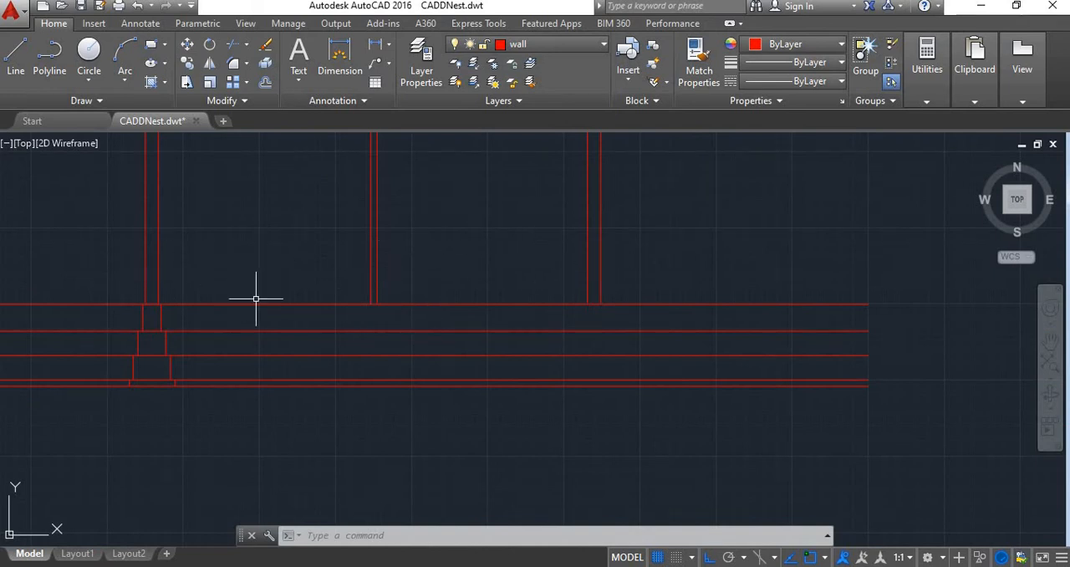
{"action": "scroll", "coordinate": [327, 309], "scroll_direction": "up", "scroll_amount": 2}
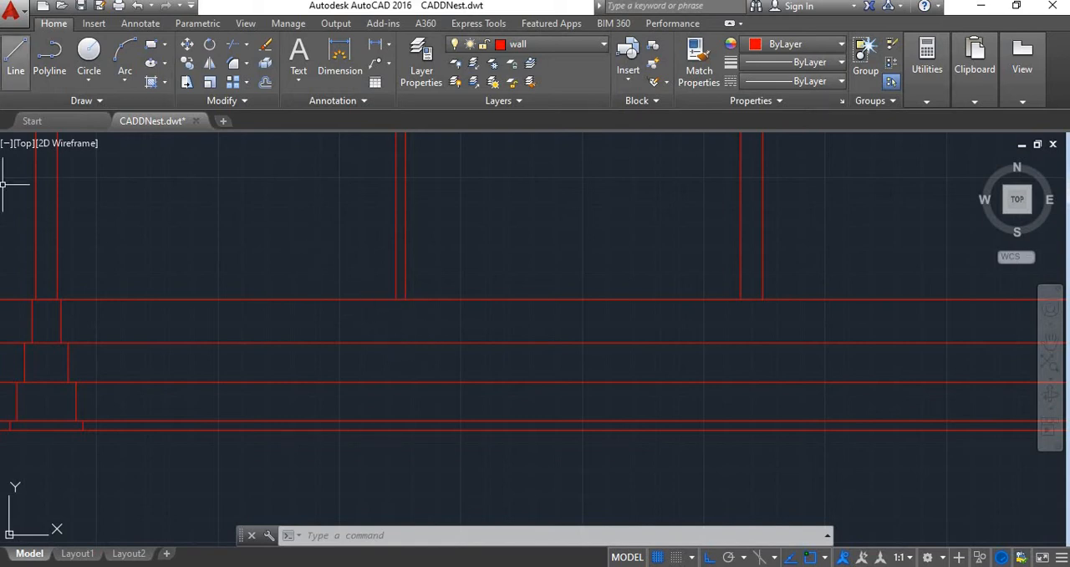
{"action": "left_click", "coordinate": [405, 298]}
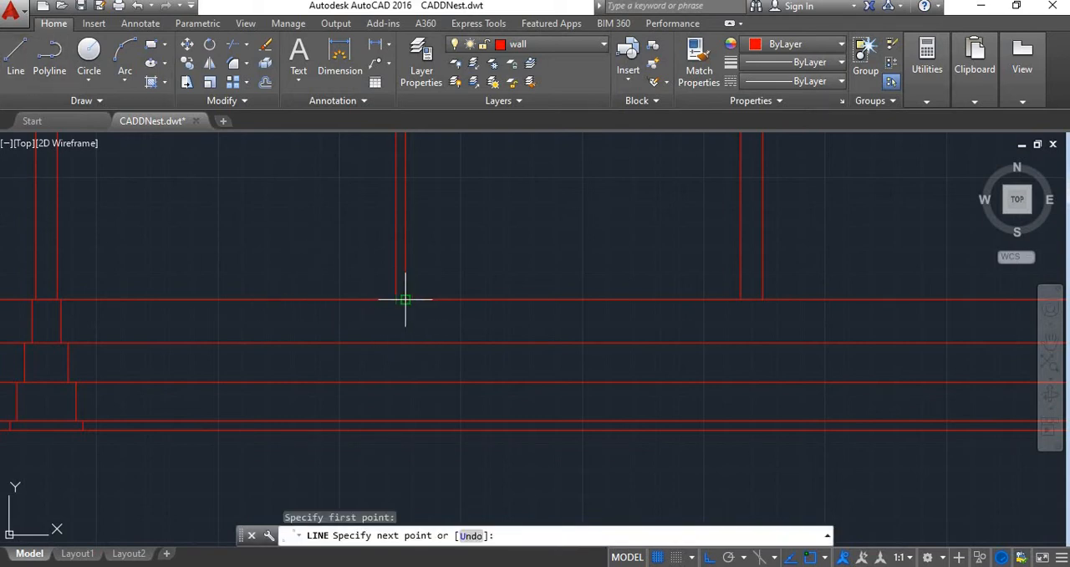
{"action": "left_click", "coordinate": [736, 299]}
{"action": "key", "text": "Return"}
{"action": "key", "text": "Return"}
{"action": "left_click", "coordinate": [740, 299]}
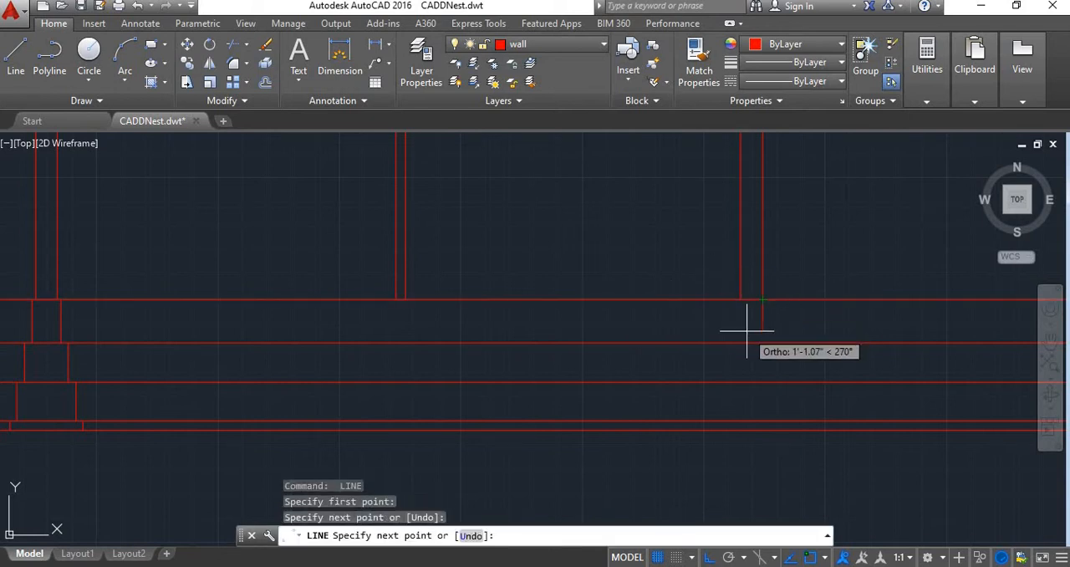
{"action": "key", "text": "Escape"}
Copy the left wall's plinth, footing and PCC bed side lines from their top midpoint to the bottom centre of the middle wall
{"action": "scroll", "coordinate": [748, 331], "scroll_direction": "down", "scroll_amount": 6}
{"action": "scroll", "coordinate": [557, 335], "scroll_direction": "up", "scroll_amount": 10}
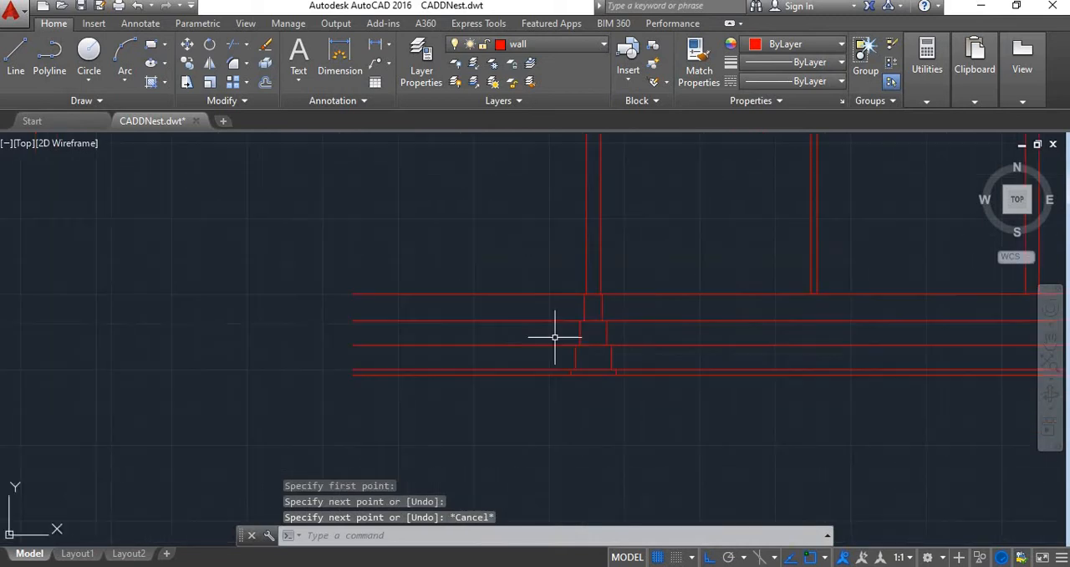
{"action": "left_click", "coordinate": [546, 283]}
{"action": "left_click", "coordinate": [323, 293]}
{"action": "scroll", "coordinate": [440, 302], "scroll_direction": "down", "scroll_amount": 3}
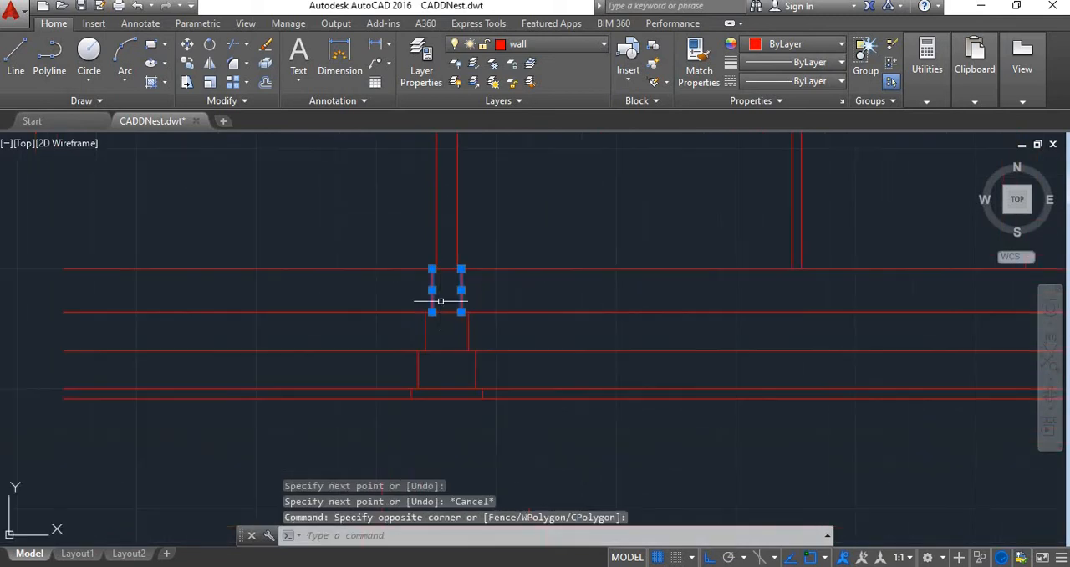
{"action": "left_click", "coordinate": [478, 335]}
{"action": "left_click", "coordinate": [371, 327]}
{"action": "left_click", "coordinate": [490, 353]}
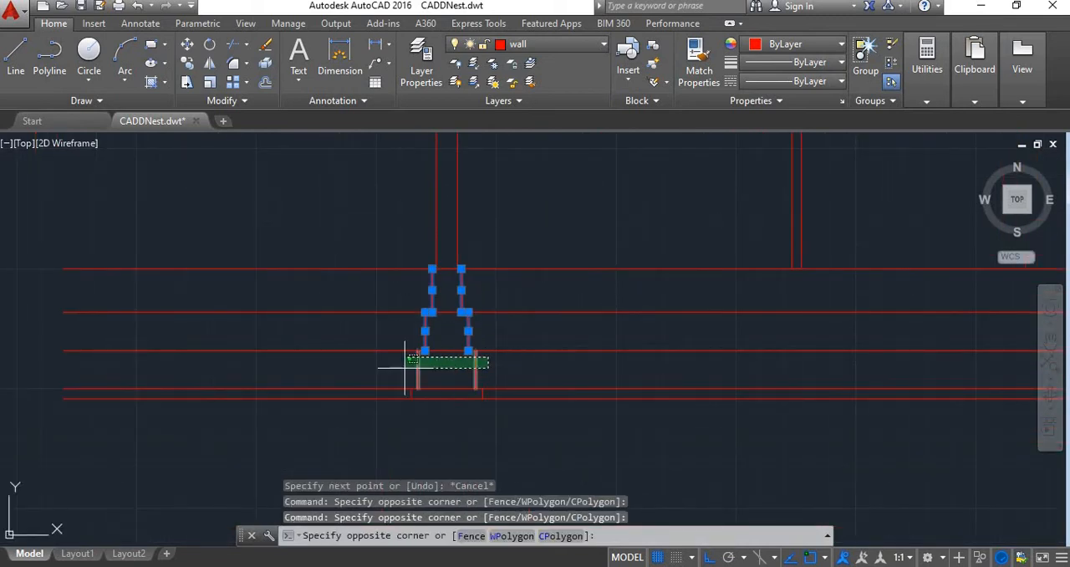
{"action": "left_click", "coordinate": [382, 375]}
{"action": "scroll", "coordinate": [493, 392], "scroll_direction": "up", "scroll_amount": 6}
{"action": "left_click", "coordinate": [464, 363]}
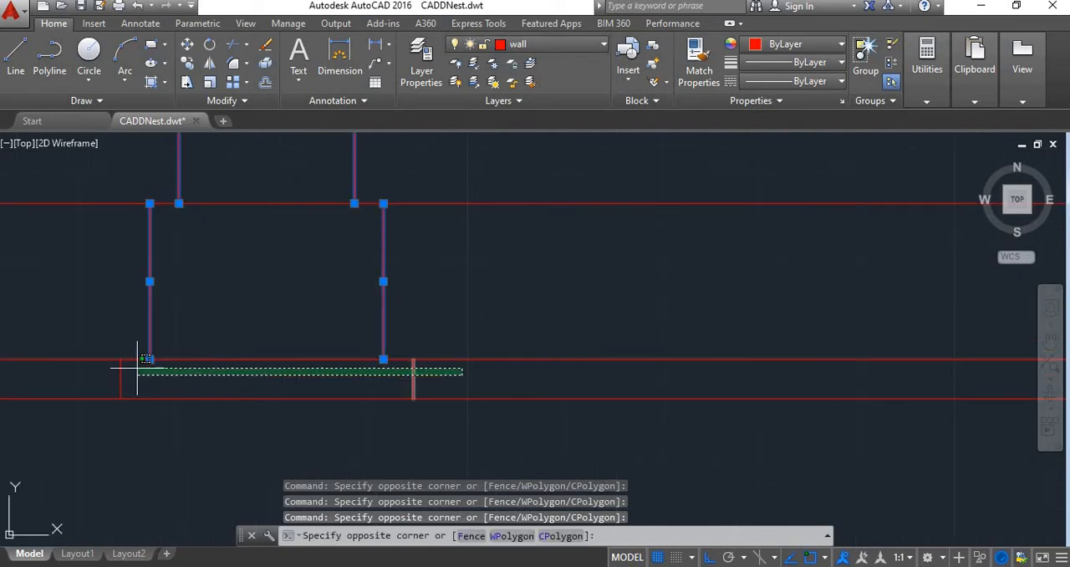
{"action": "left_click", "coordinate": [112, 375]}
{"action": "scroll", "coordinate": [267, 393], "scroll_direction": "down", "scroll_amount": 3}
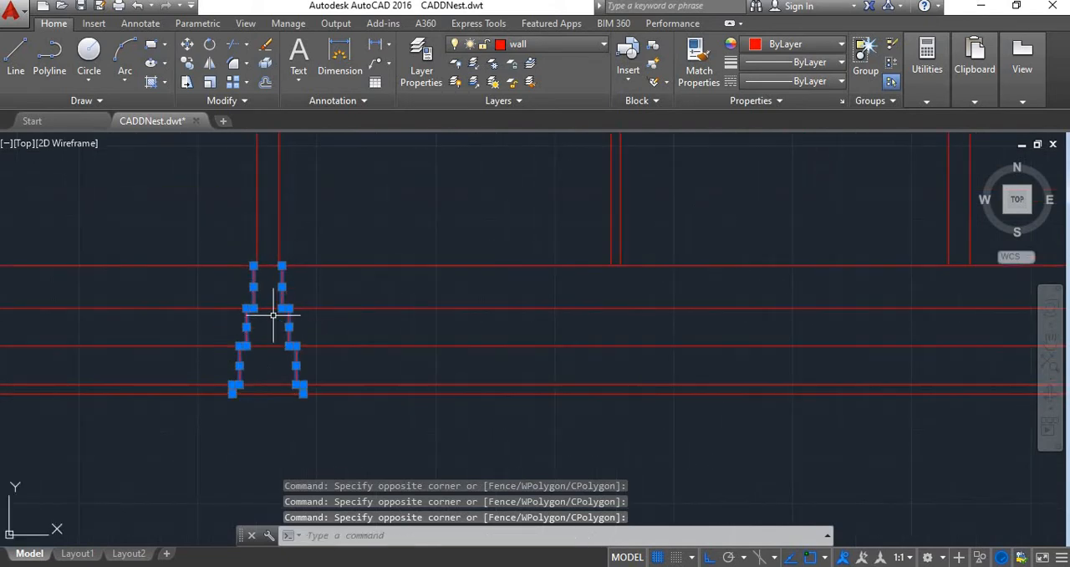
{"action": "left_click", "coordinate": [187, 63]}
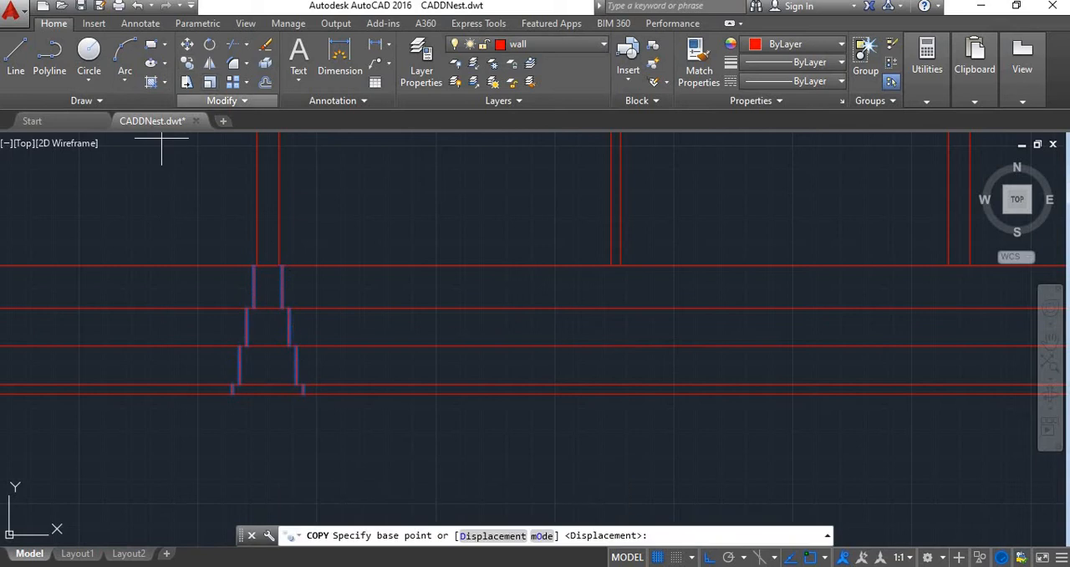
{"action": "left_click", "coordinate": [270, 266]}
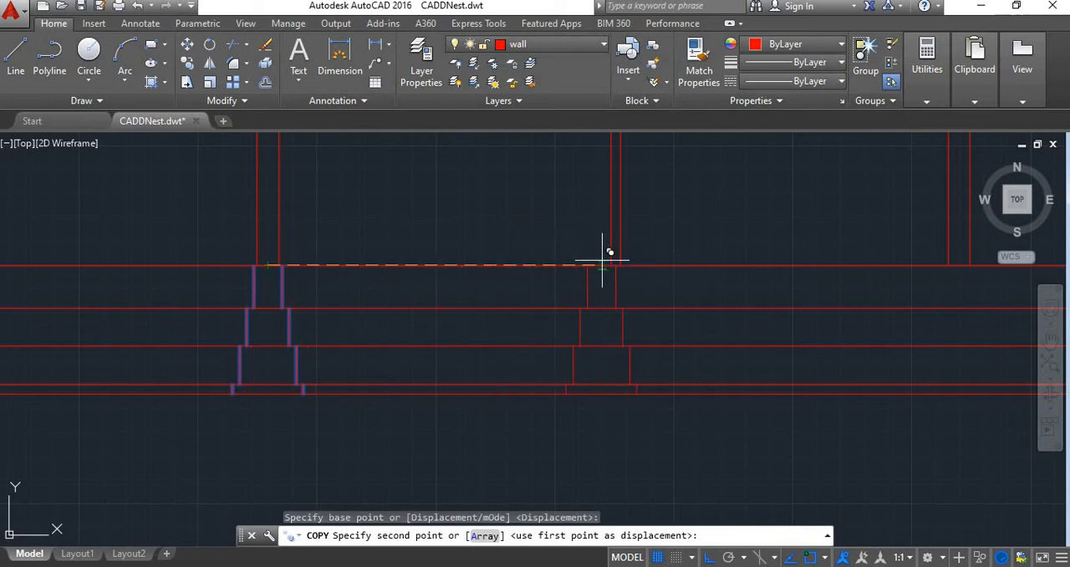
{"action": "scroll", "coordinate": [602, 251], "scroll_direction": "up", "scroll_amount": 4}
{"action": "left_click", "coordinate": [674, 272]}
Place a second copy of the stepped footing lines at the bottom centre of the right wall
{"action": "scroll", "coordinate": [694, 263], "scroll_direction": "down", "scroll_amount": 3}
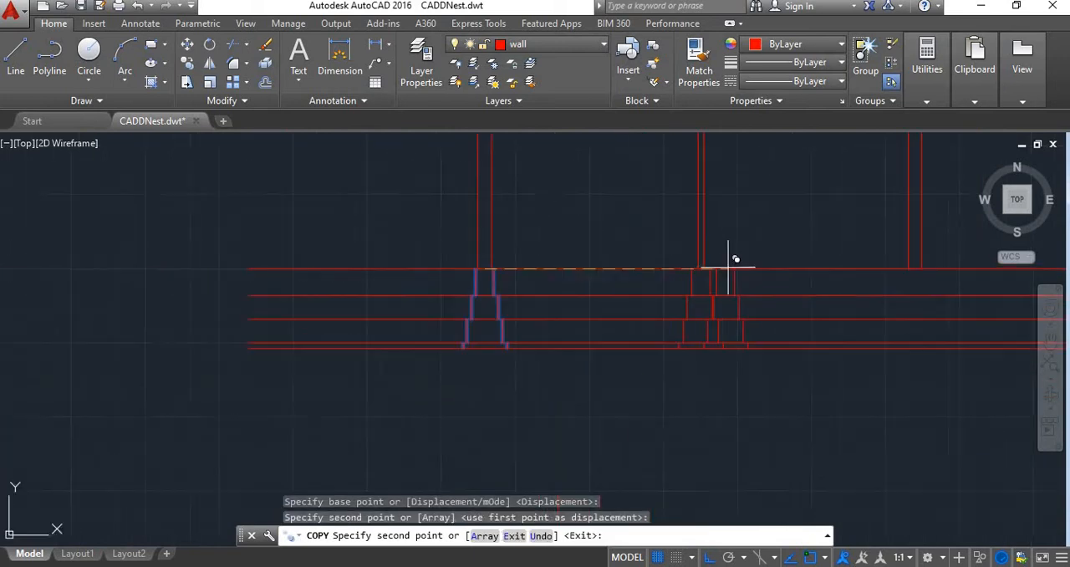
{"action": "scroll", "coordinate": [914, 268], "scroll_direction": "up", "scroll_amount": 2}
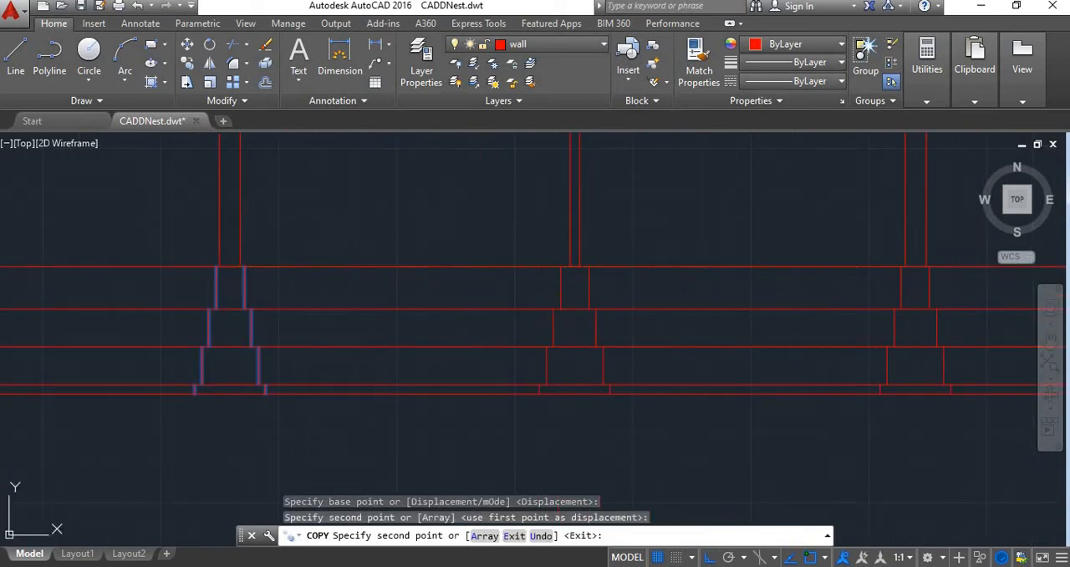
{"action": "left_click", "coordinate": [915, 267]}
{"action": "scroll", "coordinate": [764, 279], "scroll_direction": "down", "scroll_amount": 2}
{"action": "key", "text": "Escape"}
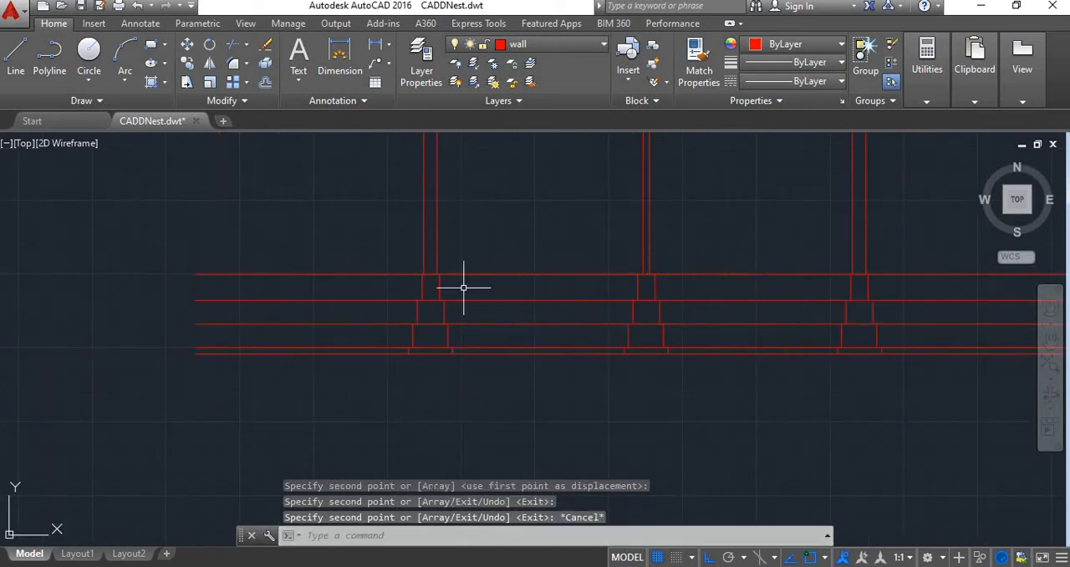
Trim the roof slab lines that extend beyond the outer faces of the right and left walls
{"action": "middle_click_drag", "start_coordinate": [710, 323], "coordinate": [556, 328]}
{"action": "scroll", "coordinate": [564, 331], "scroll_direction": "down", "scroll_amount": 5}
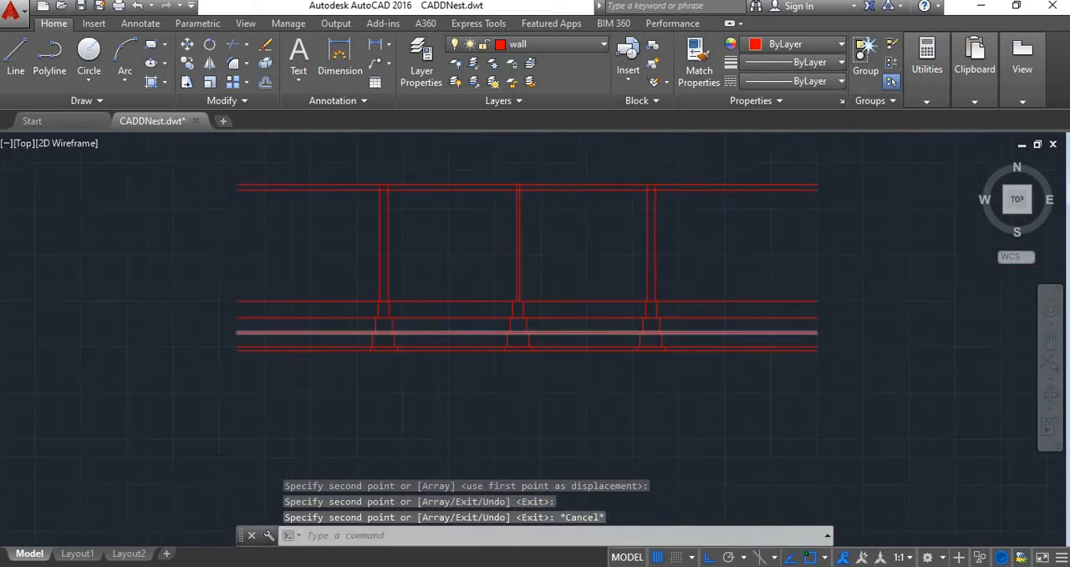
{"action": "scroll", "coordinate": [568, 327], "scroll_direction": "up", "scroll_amount": 4}
{"action": "scroll", "coordinate": [502, 215], "scroll_direction": "down", "scroll_amount": 4}
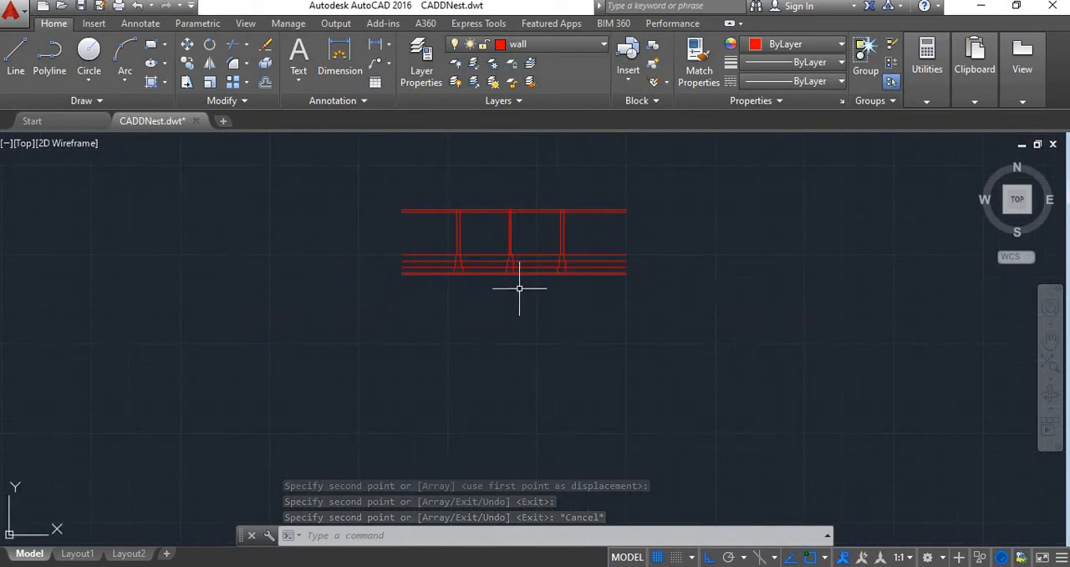
{"action": "scroll", "coordinate": [514, 280], "scroll_direction": "up", "scroll_amount": 3}
{"action": "scroll", "coordinate": [498, 264], "scroll_direction": "down", "scroll_amount": 1}
{"action": "middle_click_drag", "start_coordinate": [480, 292], "coordinate": [500, 382]}
{"action": "scroll", "coordinate": [500, 382], "scroll_direction": "down", "scroll_amount": 1}
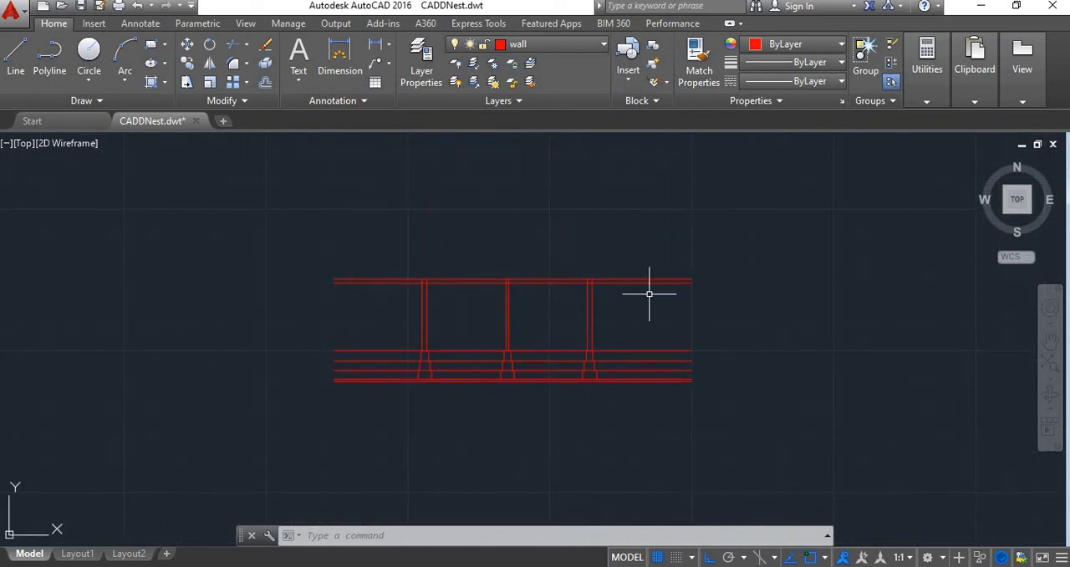
{"action": "type", "text": "tr"}
{"action": "key", "text": "Return"}
{"action": "key", "text": "Return"}
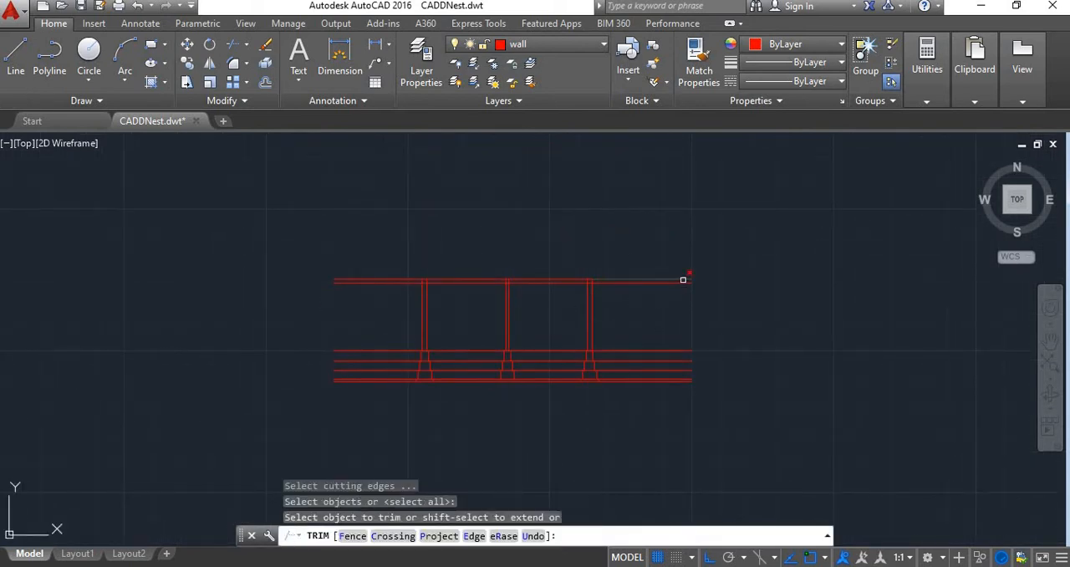
{"action": "left_click", "coordinate": [672, 260]}
{"action": "left_click", "coordinate": [616, 308]}
{"action": "left_click", "coordinate": [418, 256]}
{"action": "left_click", "coordinate": [390, 310]}
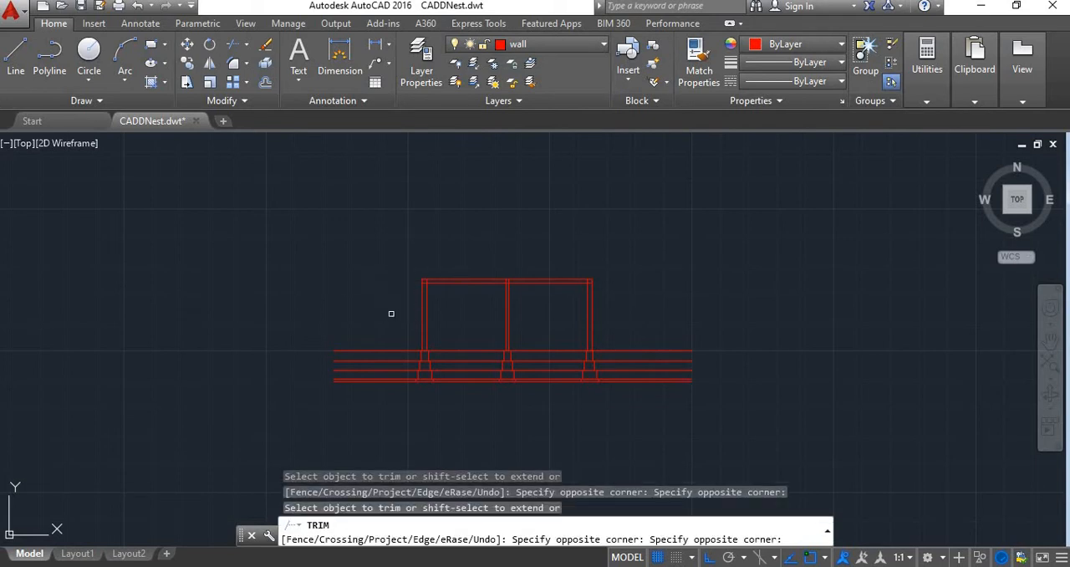
Trim the wall lines inside the roof slab strip at the left, middle and right walls
{"action": "scroll", "coordinate": [590, 288], "scroll_direction": "up", "scroll_amount": 6}
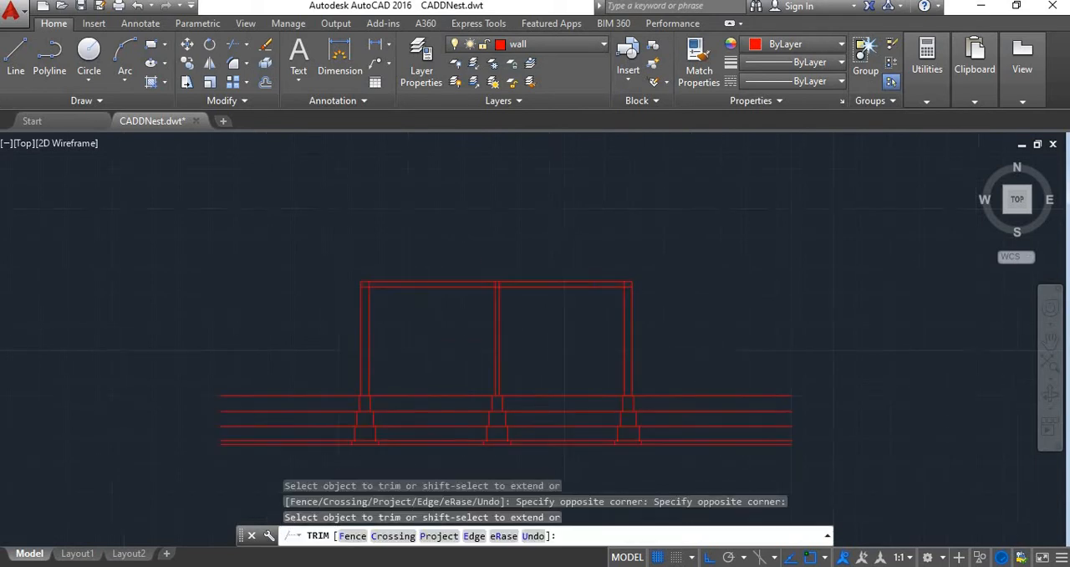
{"action": "left_click", "coordinate": [914, 297]}
{"action": "scroll", "coordinate": [306, 296], "scroll_direction": "down", "scroll_amount": 2}
{"action": "scroll", "coordinate": [201, 296], "scroll_direction": "up", "scroll_amount": 1}
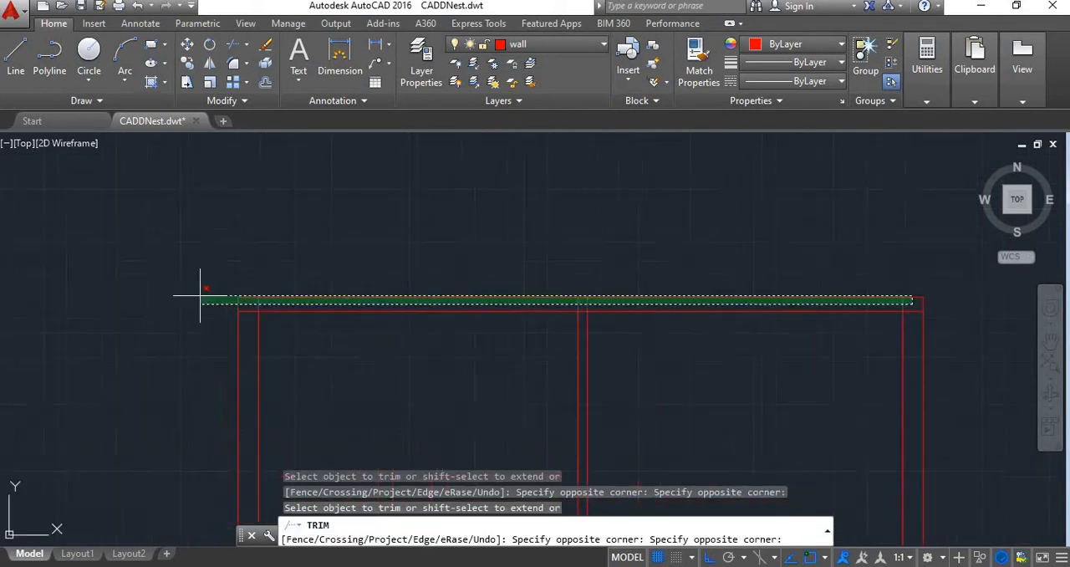
{"action": "scroll", "coordinate": [220, 302], "scroll_direction": "up", "scroll_amount": 4}
{"action": "left_click", "coordinate": [303, 306]}
{"action": "scroll", "coordinate": [347, 294], "scroll_direction": "down", "scroll_amount": 4}
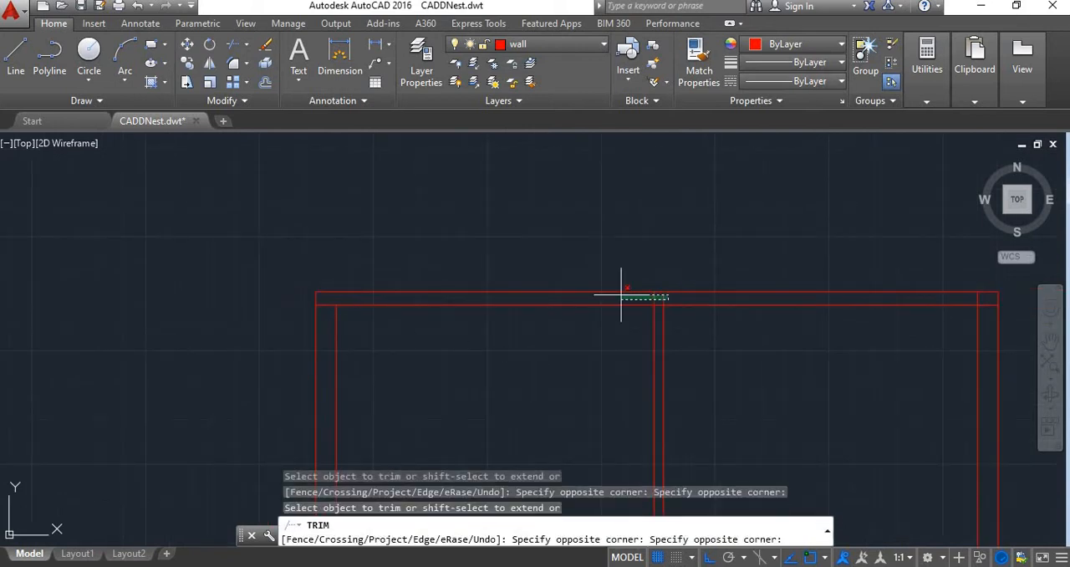
{"action": "left_click", "coordinate": [975, 297]}
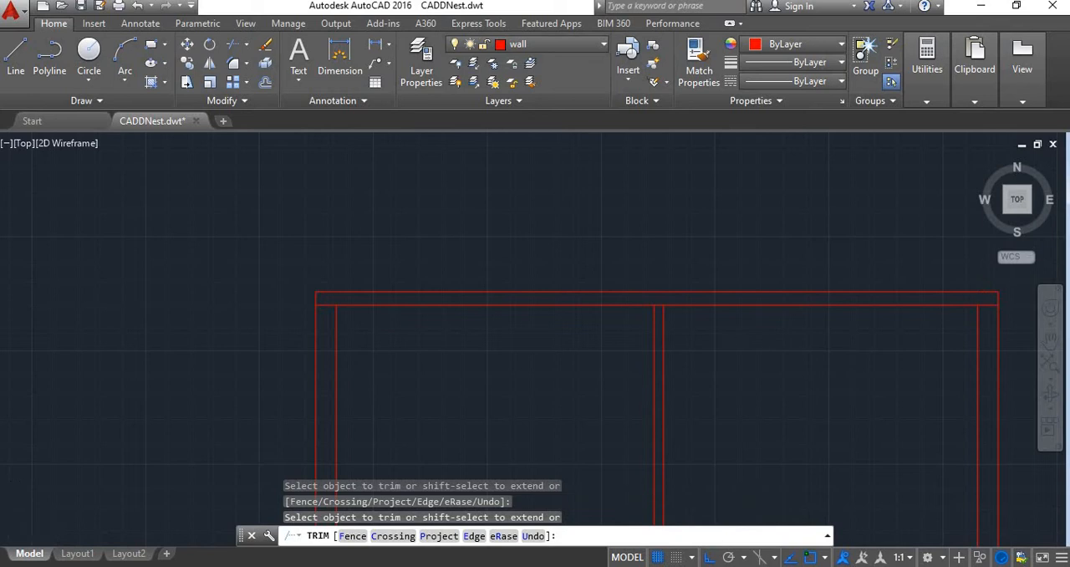
Trim the floor, lower footing and PCC bed lines extending beyond the right wall's footing, keeping the ground line
{"action": "scroll", "coordinate": [727, 399], "scroll_direction": "down", "scroll_amount": 5}
{"action": "middle_click_drag", "start_coordinate": [727, 399], "coordinate": [643, 279]}
{"action": "scroll", "coordinate": [769, 268], "scroll_direction": "up", "scroll_amount": 4}
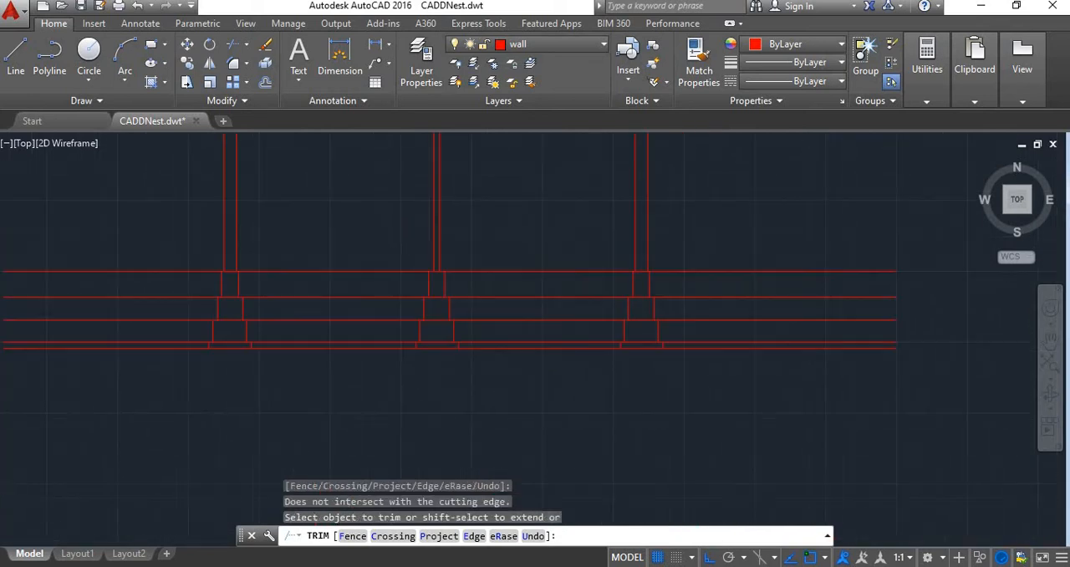
{"action": "left_click", "coordinate": [752, 288]}
{"action": "left_click", "coordinate": [691, 249]}
{"action": "left_click", "coordinate": [718, 312]}
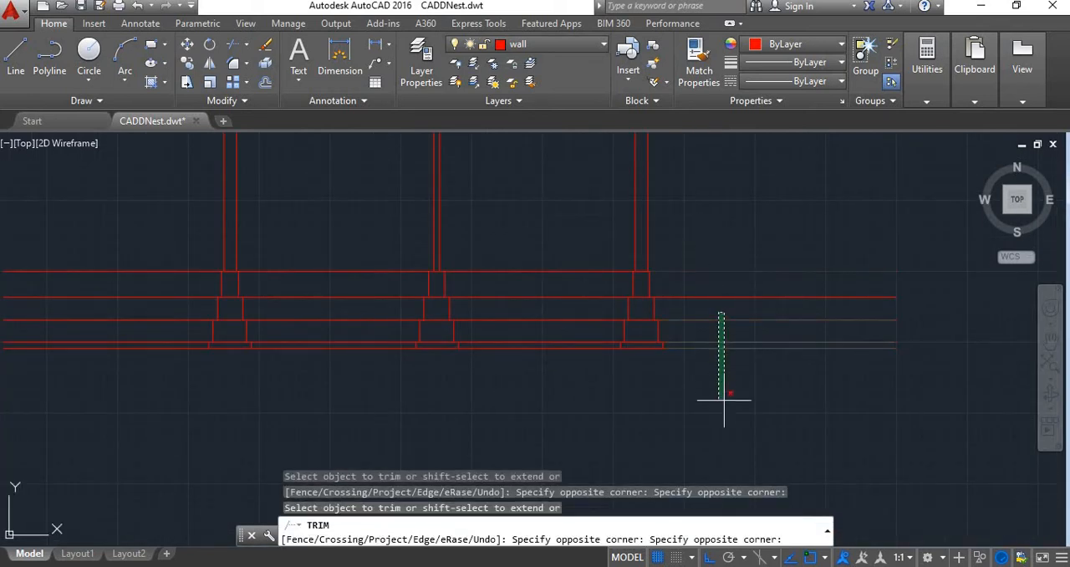
{"action": "left_click", "coordinate": [724, 403]}
{"action": "scroll", "coordinate": [675, 298], "scroll_direction": "down", "scroll_amount": 6}
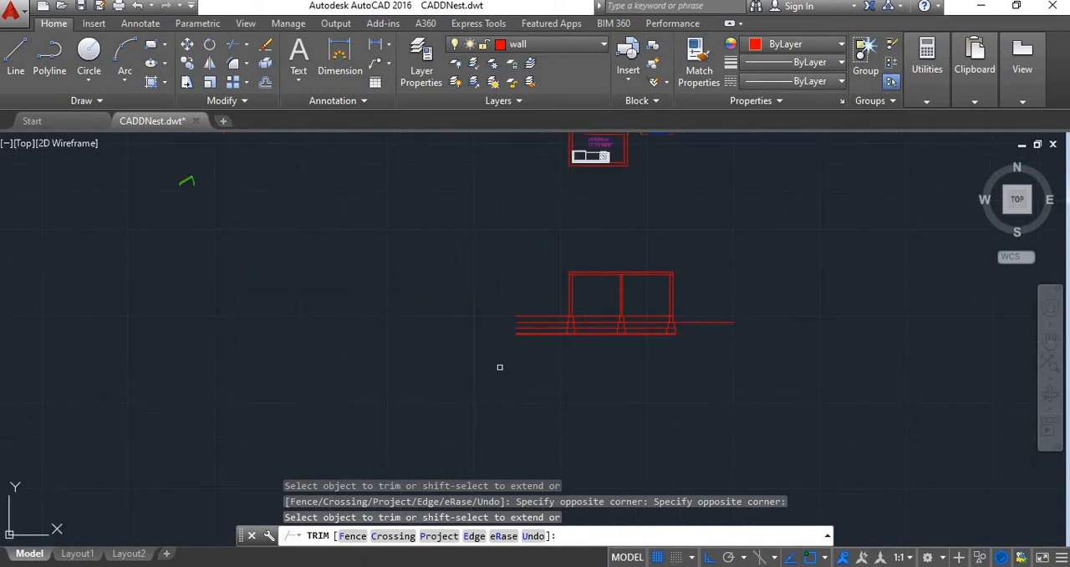
Trim the floor, lower footing and PCC bed lines extending beyond the left wall's footing, keeping the ground line
{"action": "scroll", "coordinate": [472, 355], "scroll_direction": "up", "scroll_amount": 4}
{"action": "left_click", "coordinate": [635, 264]}
{"action": "left_click", "coordinate": [613, 234]}
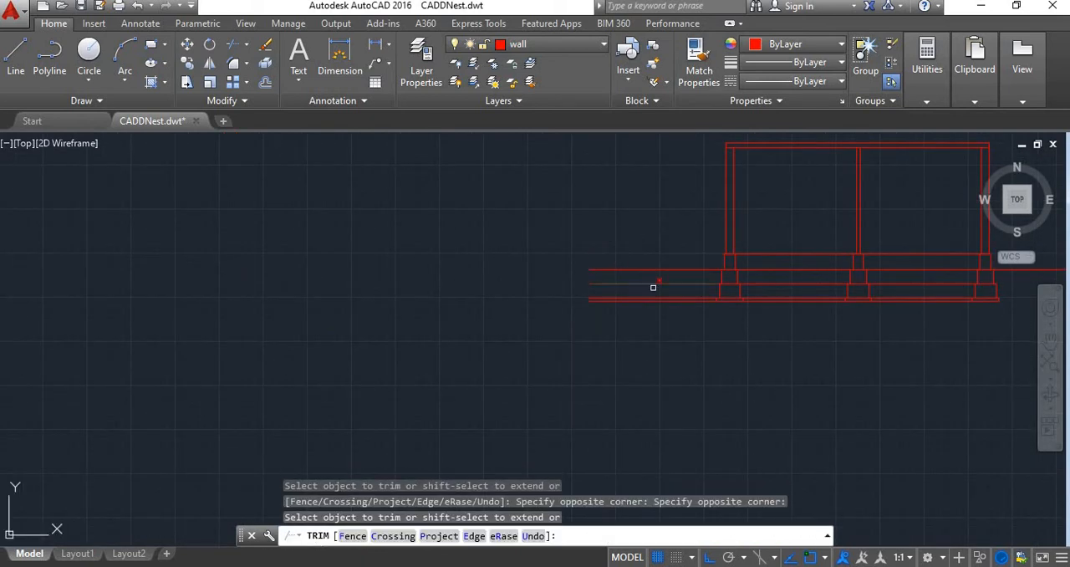
{"action": "left_click", "coordinate": [659, 281]}
{"action": "left_click", "coordinate": [657, 303]}
{"action": "middle_click_drag", "start_coordinate": [726, 313], "coordinate": [532, 283]}
{"action": "left_click", "coordinate": [644, 252]}
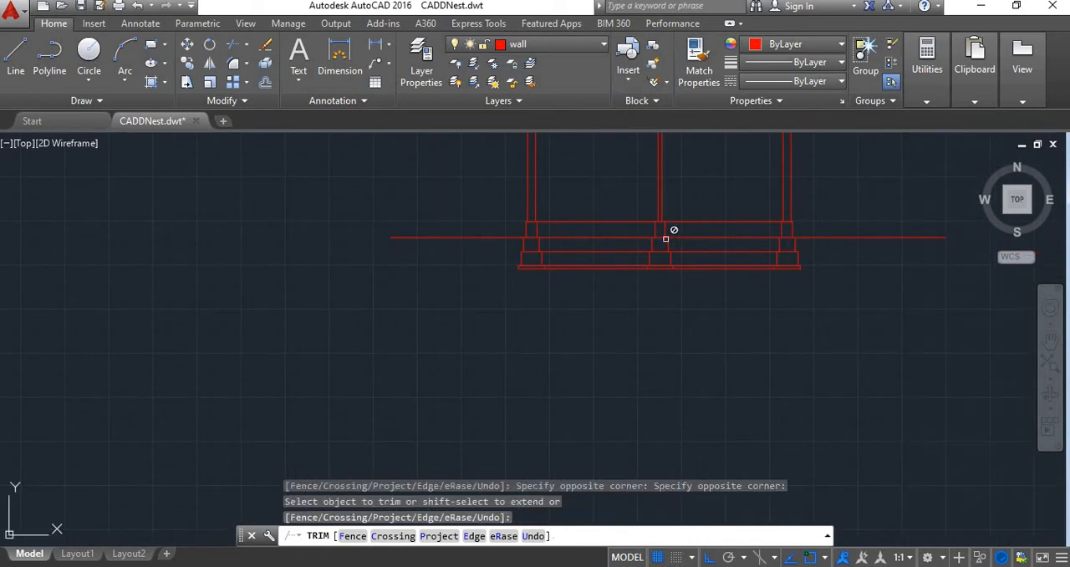
Trim the horizontal footing and PCC bed lines below ground between the three wall footings
{"action": "left_click", "coordinate": [593, 246]}
{"action": "left_click", "coordinate": [602, 307]}
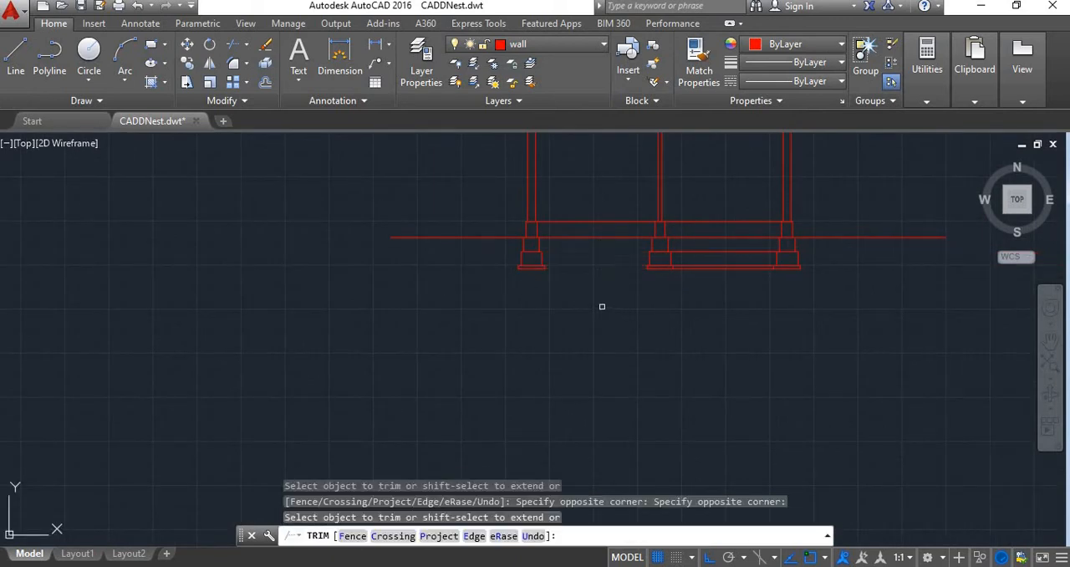
{"action": "left_click", "coordinate": [712, 246]}
{"action": "left_click", "coordinate": [726, 301]}
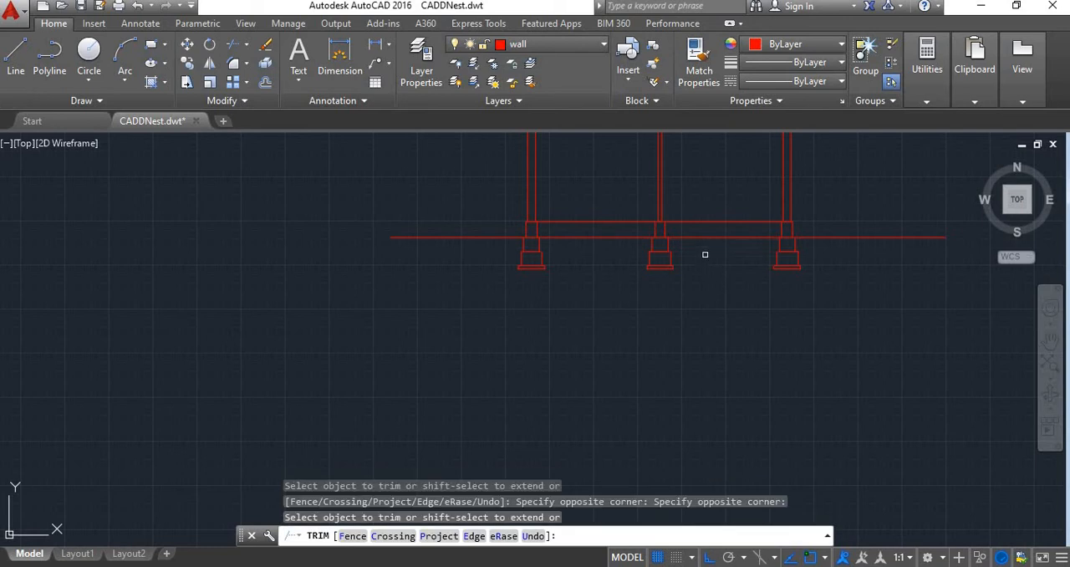
{"action": "left_click", "coordinate": [610, 223]}
{"action": "left_click", "coordinate": [700, 221]}
{"action": "left_click", "coordinate": [607, 222]}
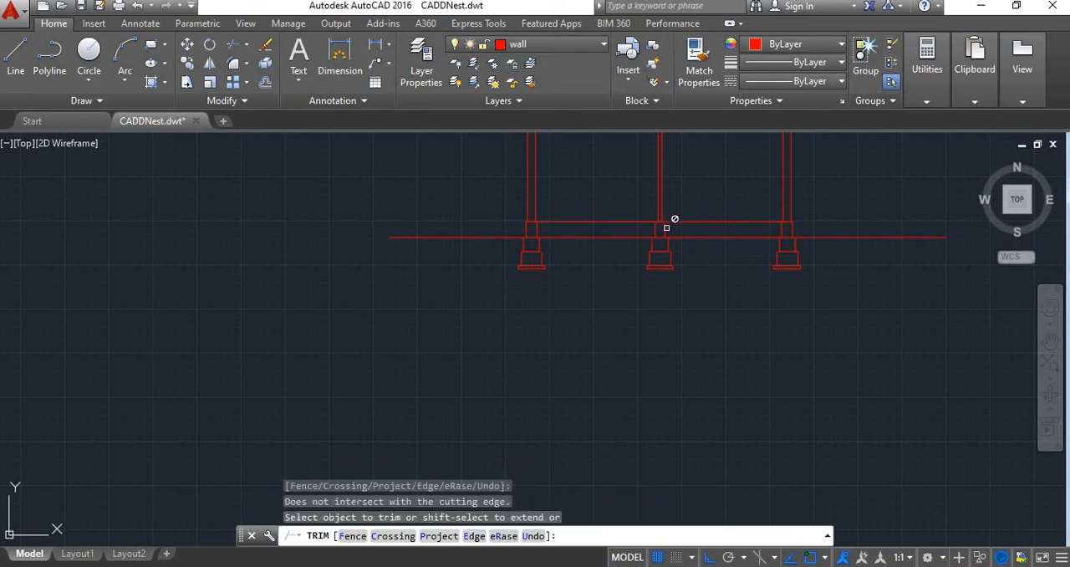
{"action": "key", "text": "Escape"}
Examine the trimmed section with its three footings and compare it with the section line on the floor plan
{"action": "scroll", "coordinate": [642, 346], "scroll_direction": "up", "scroll_amount": 2}
{"action": "middle_click_drag", "start_coordinate": [642, 346], "coordinate": [657, 444]}
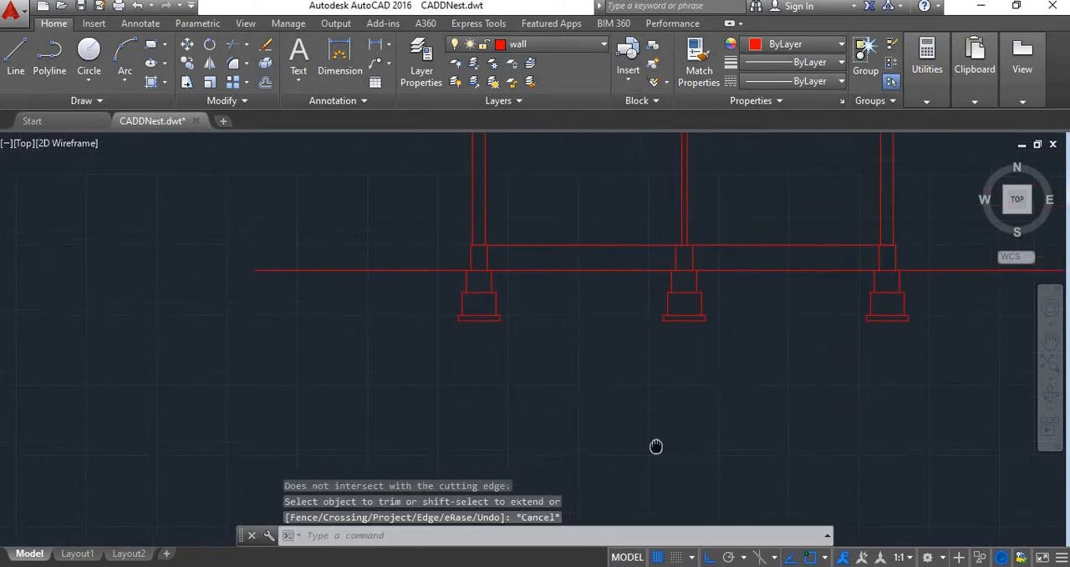
{"action": "scroll", "coordinate": [657, 444], "scroll_direction": "down", "scroll_amount": 4}
{"action": "scroll", "coordinate": [695, 339], "scroll_direction": "up", "scroll_amount": 4}
{"action": "scroll", "coordinate": [585, 273], "scroll_direction": "down", "scroll_amount": 4}
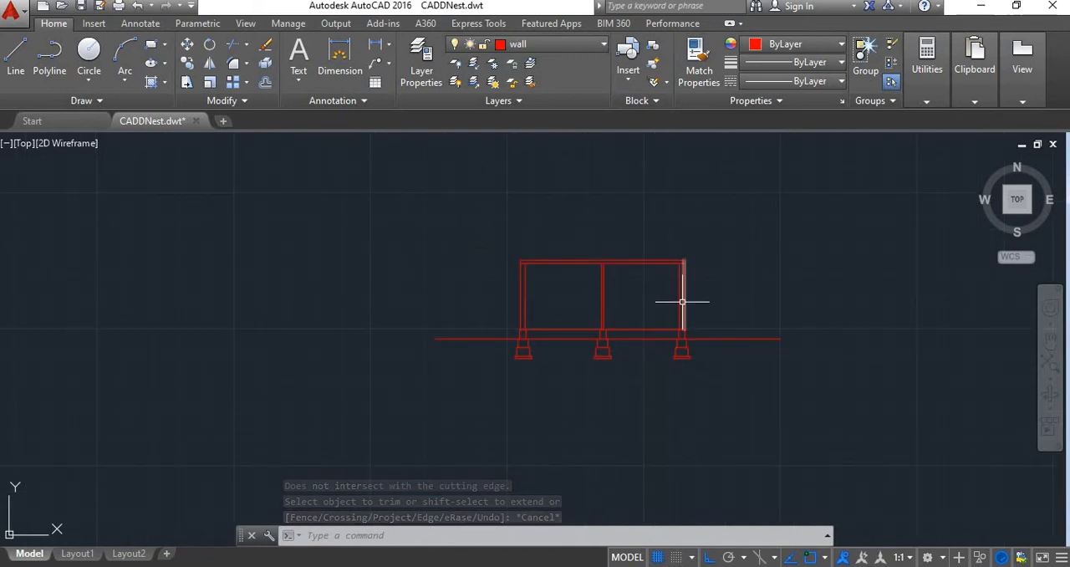
{"action": "scroll", "coordinate": [687, 310], "scroll_direction": "down", "scroll_amount": 2}
{"action": "middle_click_drag", "start_coordinate": [692, 312], "coordinate": [652, 377]}
{"action": "scroll", "coordinate": [652, 377], "scroll_direction": "up", "scroll_amount": 2}
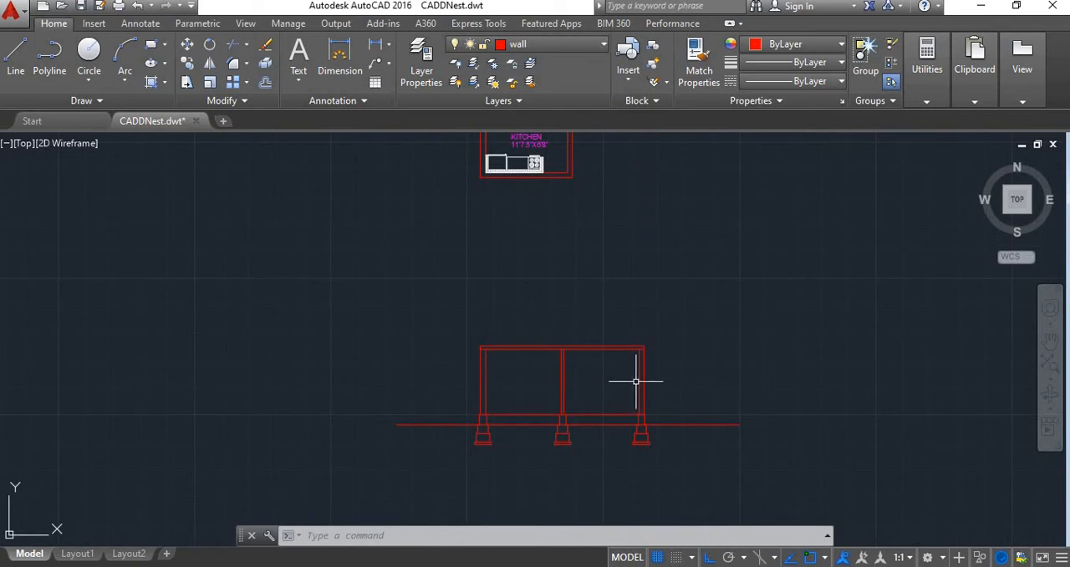
{"action": "scroll", "coordinate": [635, 380], "scroll_direction": "down", "scroll_amount": 2}
{"action": "scroll", "coordinate": [616, 282], "scroll_direction": "down", "scroll_amount": 2}
{"action": "scroll", "coordinate": [601, 224], "scroll_direction": "up", "scroll_amount": 5}
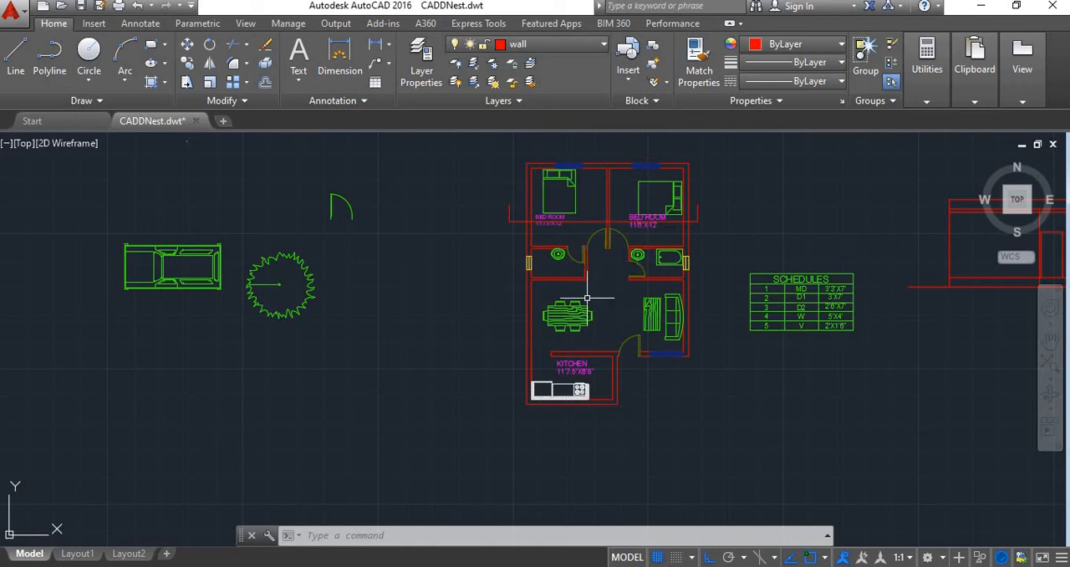
{"action": "scroll", "coordinate": [617, 264], "scroll_direction": "up", "scroll_amount": 3}
{"action": "scroll", "coordinate": [610, 251], "scroll_direction": "down", "scroll_amount": 5}
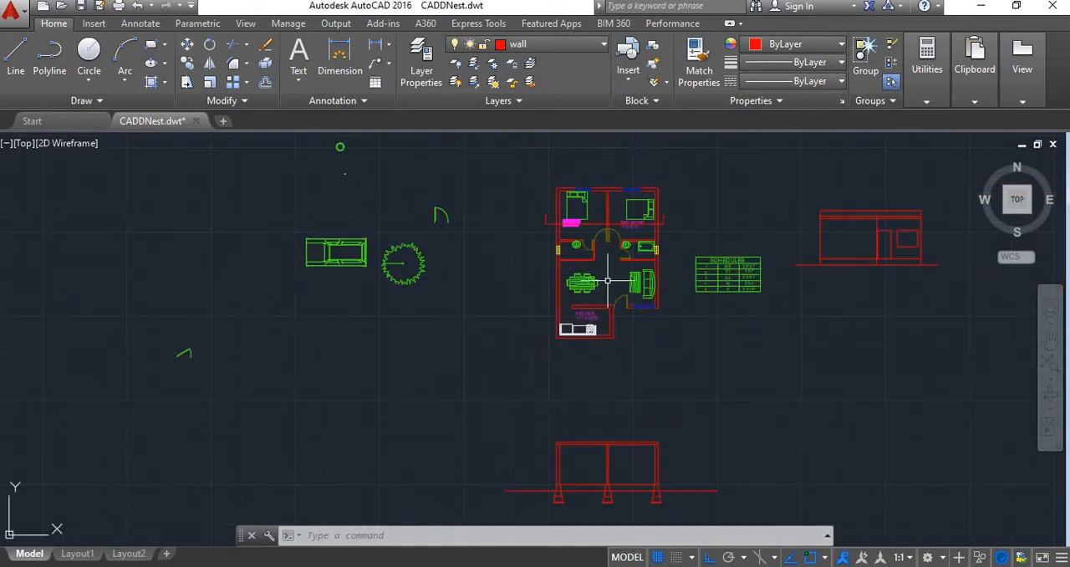
{"action": "scroll", "coordinate": [610, 284], "scroll_direction": "up", "scroll_amount": 5}
{"action": "scroll", "coordinate": [612, 334], "scroll_direction": "down", "scroll_amount": 6}
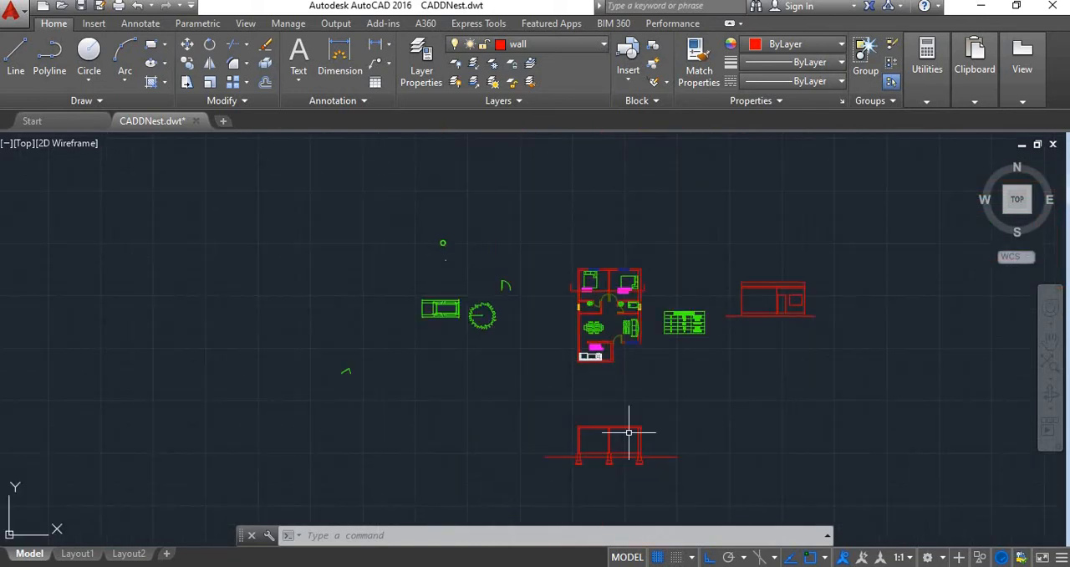
Offset the section's floor line 7' upward to mark the window head level
{"action": "type", "text": "o"}
{"action": "key", "text": "Return"}
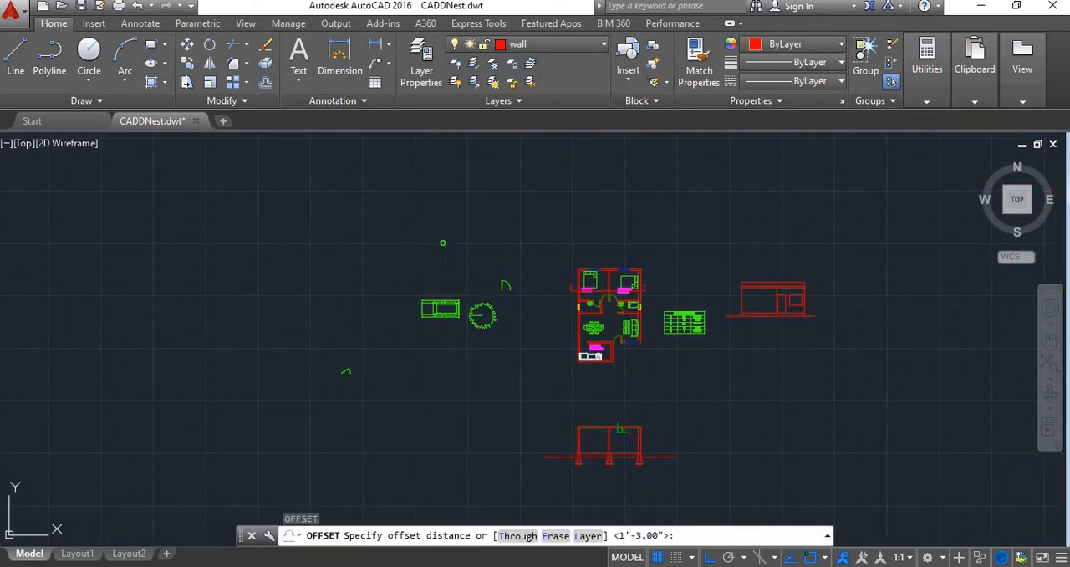
{"action": "scroll", "coordinate": [614, 429], "scroll_direction": "up", "scroll_amount": 6}
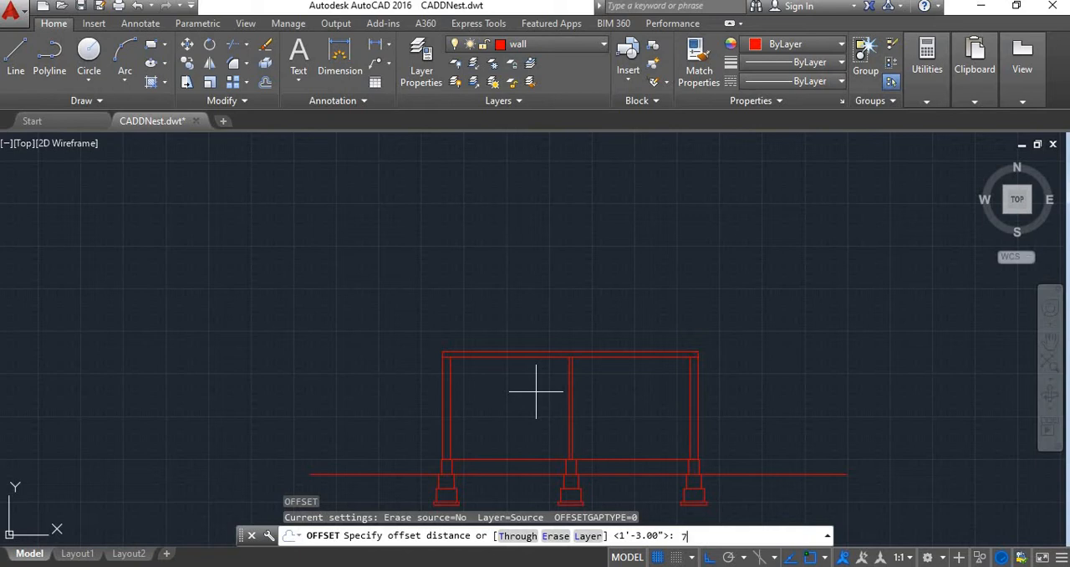
{"action": "type", "text": "7'"}
{"action": "key", "text": "Return"}
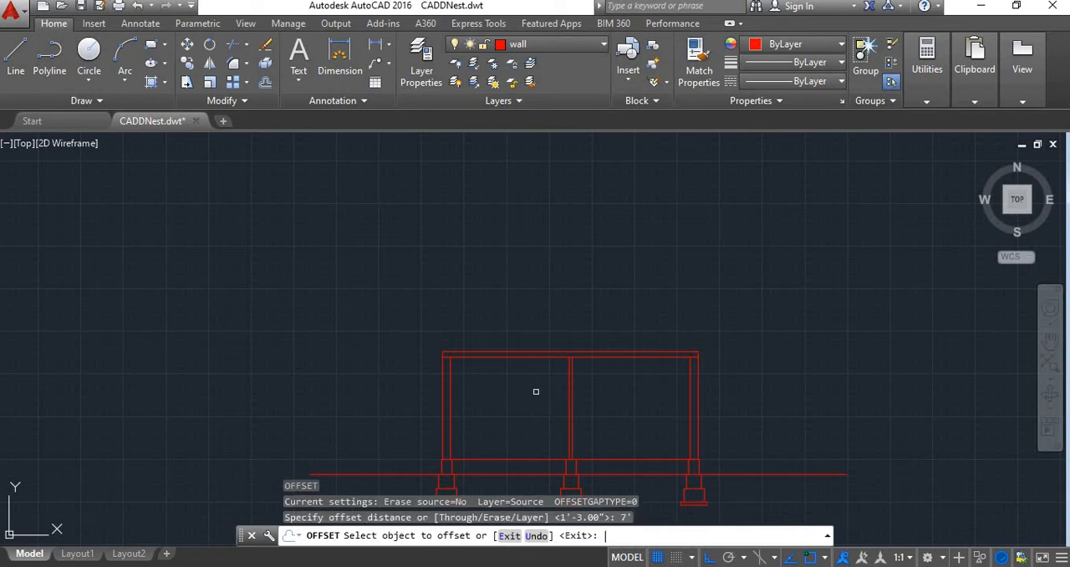
{"action": "left_click", "coordinate": [521, 459]}
{"action": "left_click", "coordinate": [505, 393]}
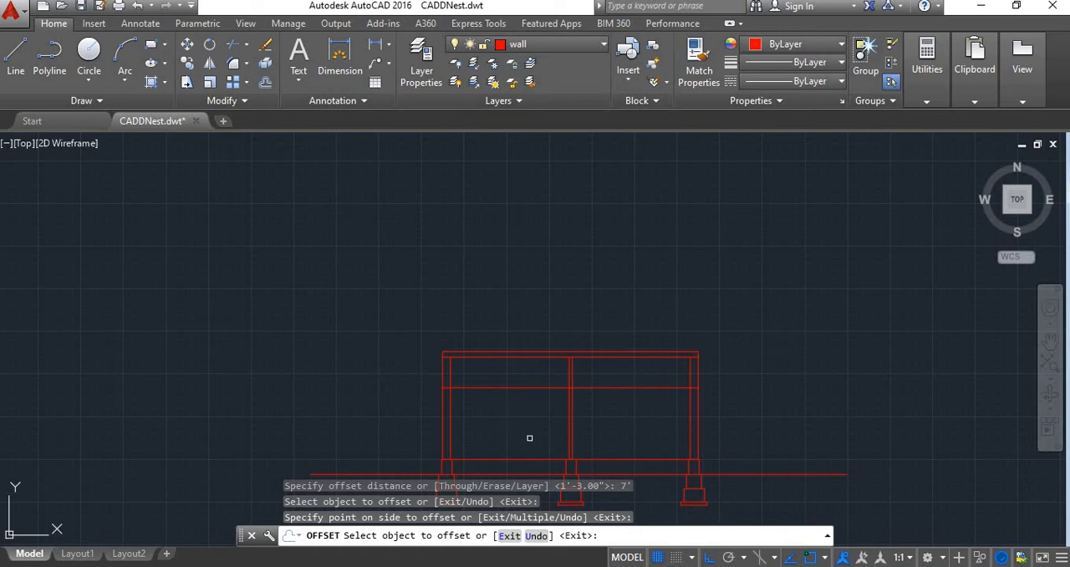
{"action": "key", "text": "Escape"}
Draw vertical construction lines through both edges of the left bedroom's window on the floor plan, running down through the section
{"action": "scroll", "coordinate": [527, 437], "scroll_direction": "down", "scroll_amount": 4}
{"action": "scroll", "coordinate": [527, 437], "scroll_direction": "up", "scroll_amount": 6}
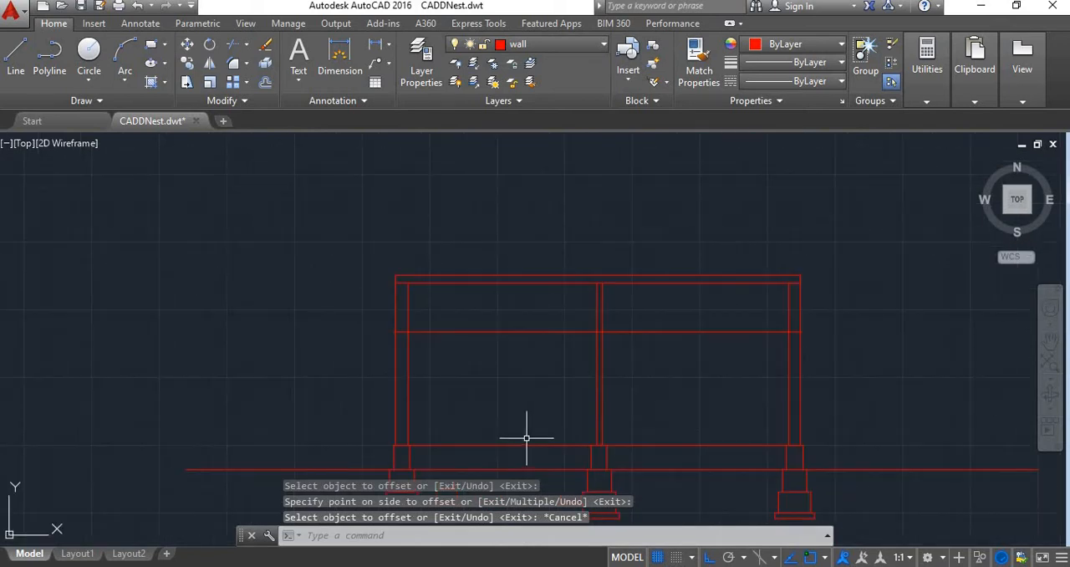
{"action": "type", "text": "xl"}
{"action": "key", "text": "Return"}
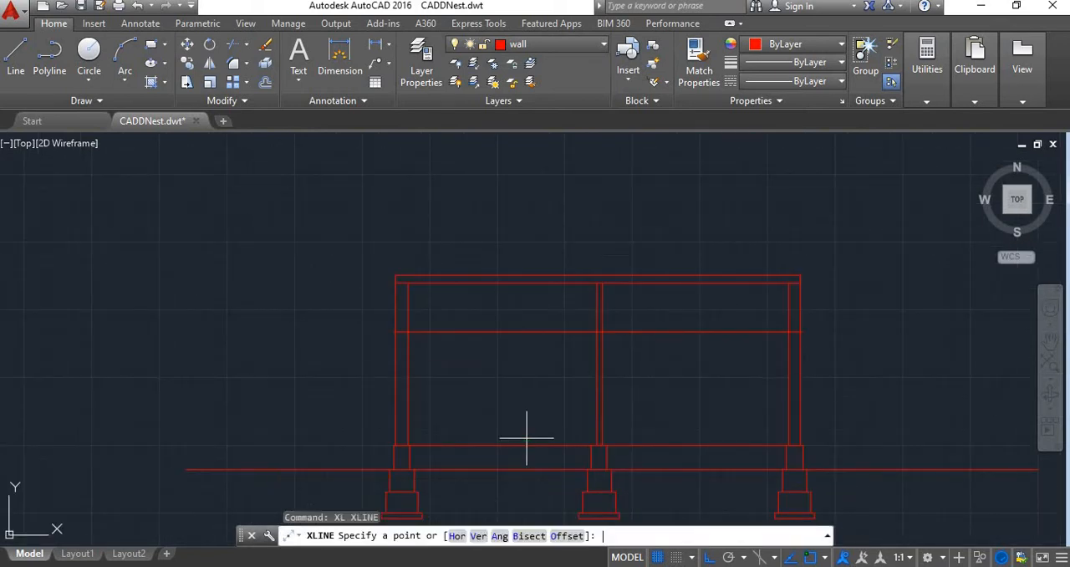
{"action": "type", "text": "v"}
{"action": "key", "text": "Return"}
{"action": "scroll", "coordinate": [456, 201], "scroll_direction": "down", "scroll_amount": 5}
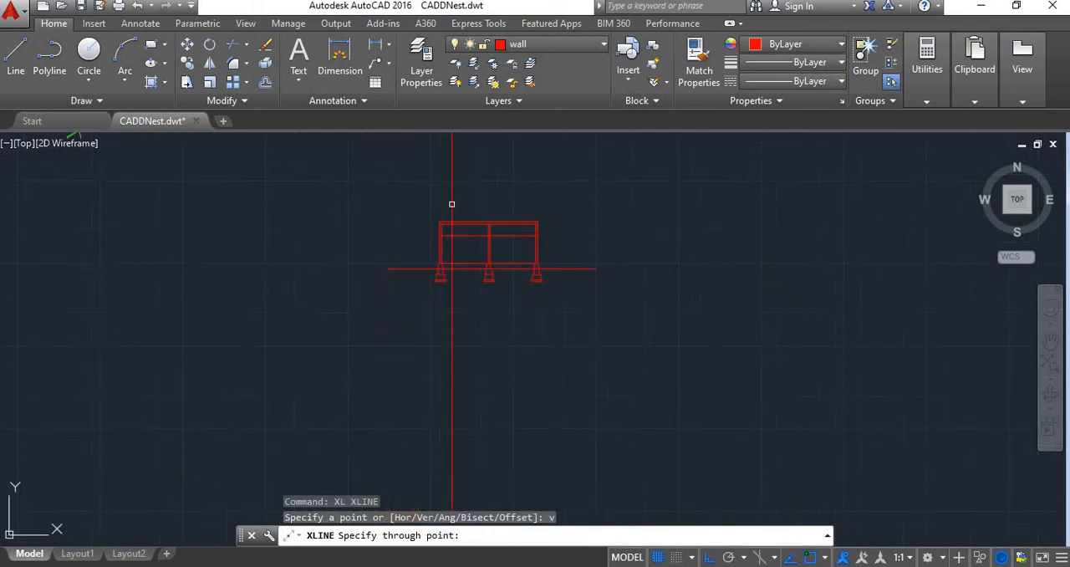
{"action": "middle_click_drag", "start_coordinate": [454, 246], "coordinate": [475, 474]}
{"action": "scroll", "coordinate": [491, 326], "scroll_direction": "up", "scroll_amount": 6}
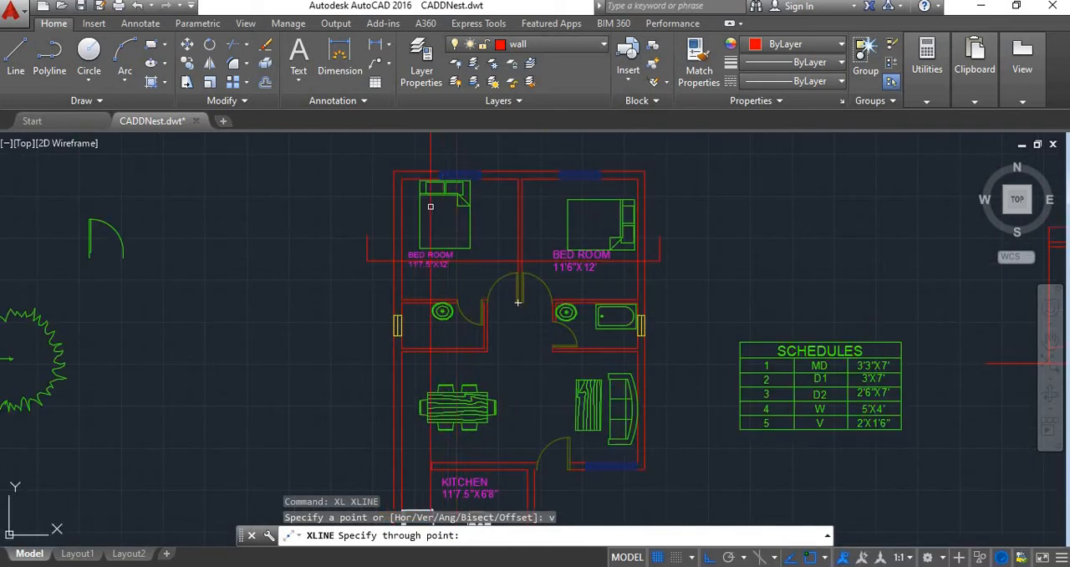
{"action": "scroll", "coordinate": [439, 171], "scroll_direction": "up", "scroll_amount": 6}
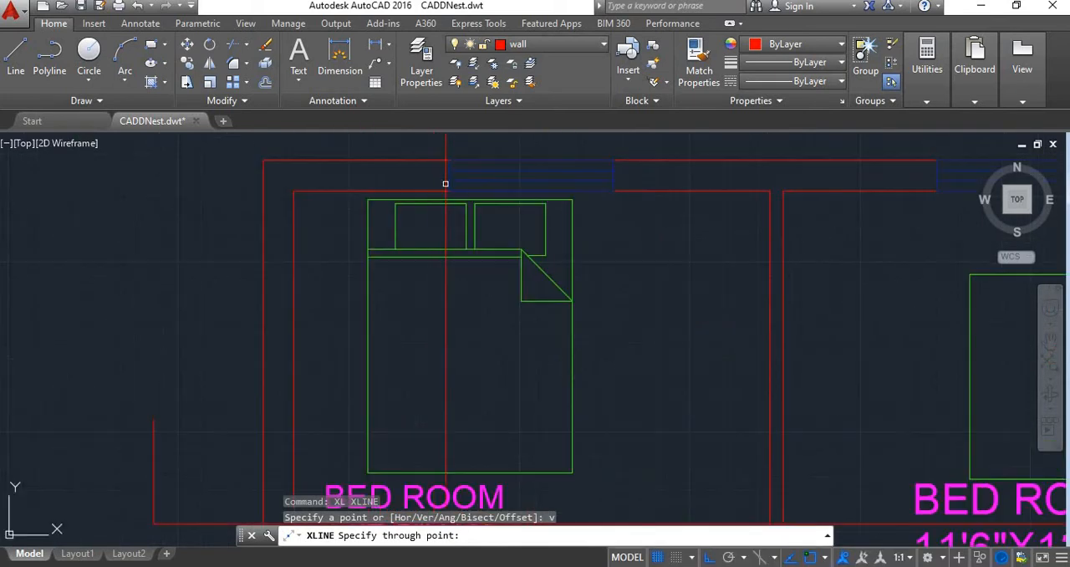
{"action": "left_click", "coordinate": [449, 182]}
{"action": "left_click", "coordinate": [614, 190]}
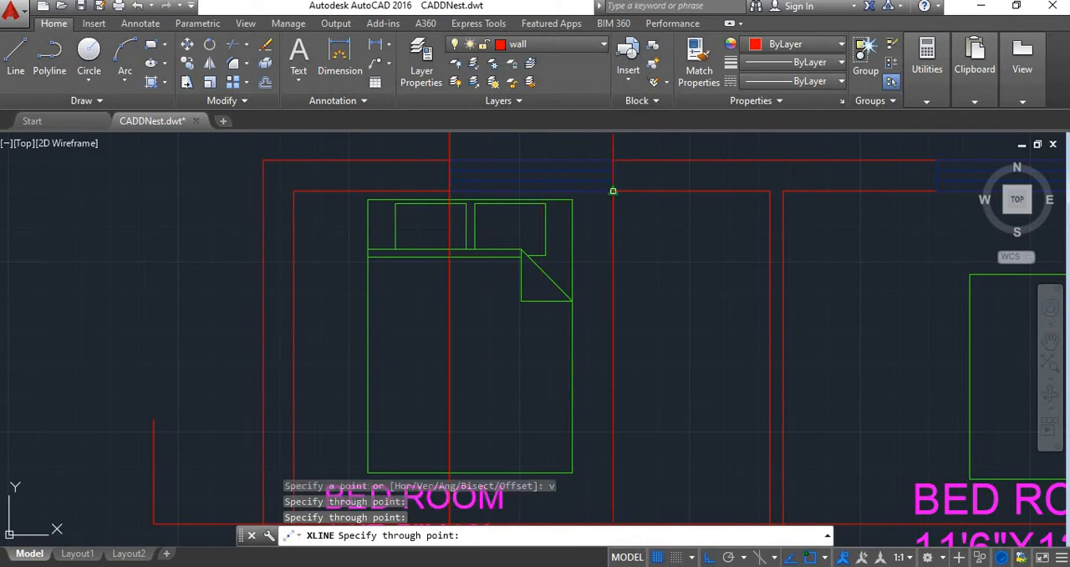
Add vertical construction lines through both edges of the right bedroom's window, projecting them down to the section
{"action": "scroll", "coordinate": [605, 244], "scroll_direction": "down", "scroll_amount": 4}
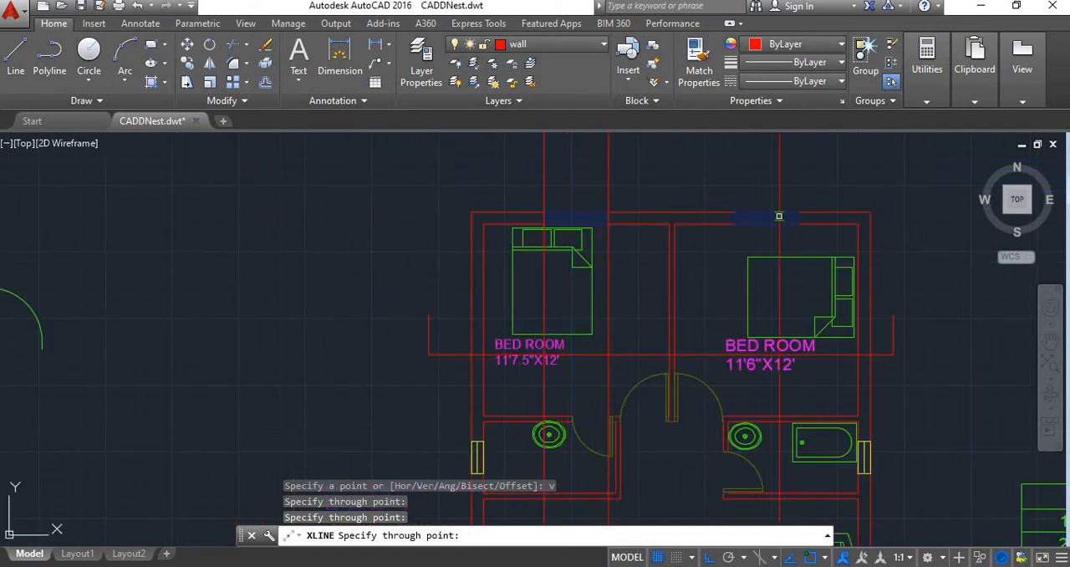
{"action": "left_click", "coordinate": [734, 224]}
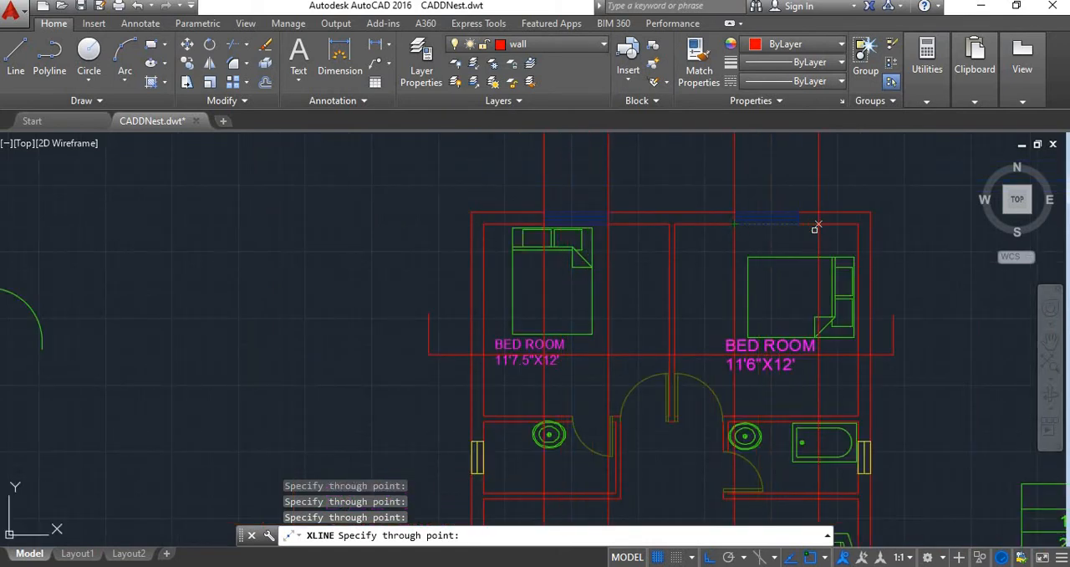
{"action": "scroll", "coordinate": [776, 233], "scroll_direction": "down", "scroll_amount": 8}
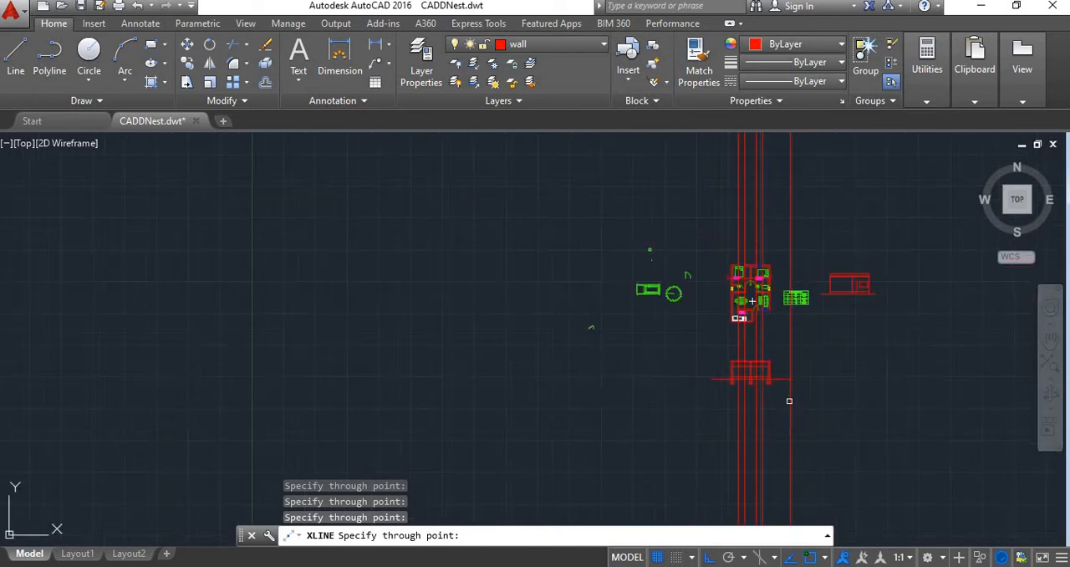
{"action": "scroll", "coordinate": [752, 351], "scroll_direction": "up", "scroll_amount": 6}
{"action": "key", "text": "Escape"}
Trim the 7' line beside the left window and the window's vertical lines between that line and the roof slab
{"action": "scroll", "coordinate": [669, 291], "scroll_direction": "up", "scroll_amount": 4}
{"action": "scroll", "coordinate": [624, 289], "scroll_direction": "down", "scroll_amount": 2}
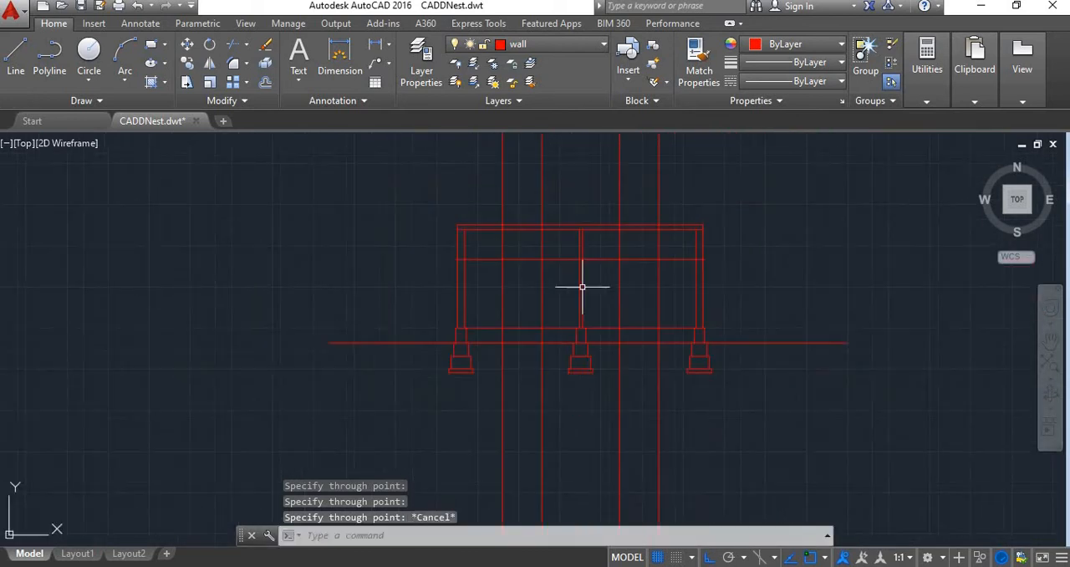
{"action": "scroll", "coordinate": [580, 289], "scroll_direction": "up", "scroll_amount": 4}
{"action": "type", "text": "tr"}
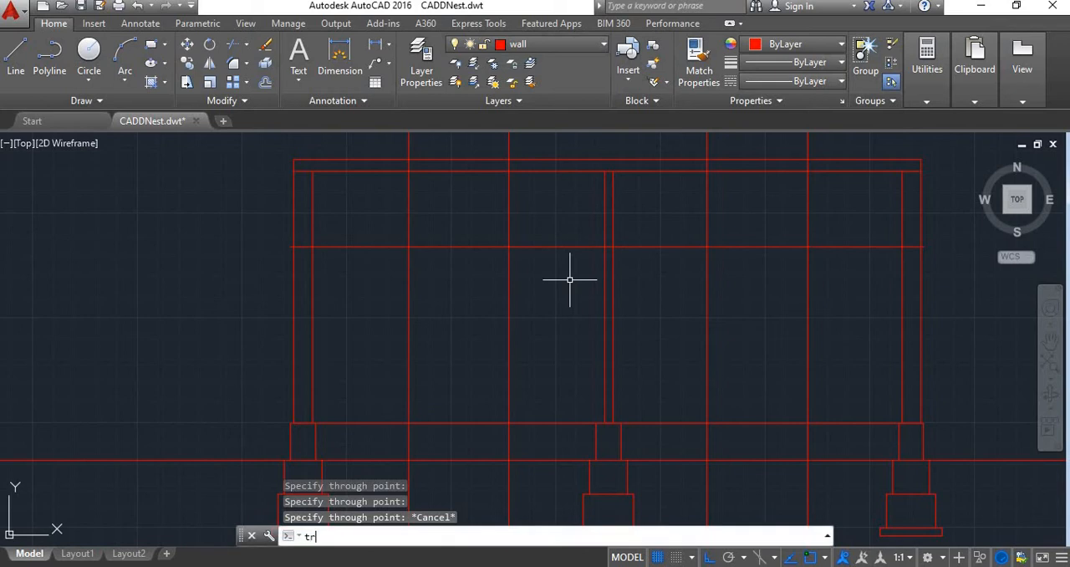
{"action": "key", "text": "Return"}
{"action": "key", "text": "Return"}
{"action": "left_click", "coordinate": [552, 225]}
{"action": "left_click", "coordinate": [544, 280]}
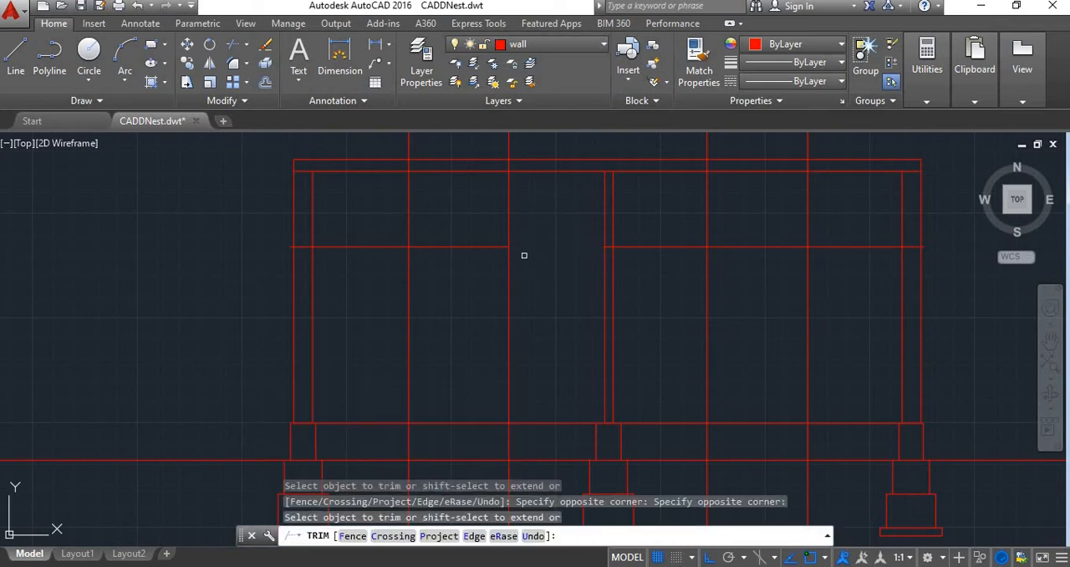
{"action": "left_click", "coordinate": [532, 233]}
{"action": "left_click", "coordinate": [355, 209]}
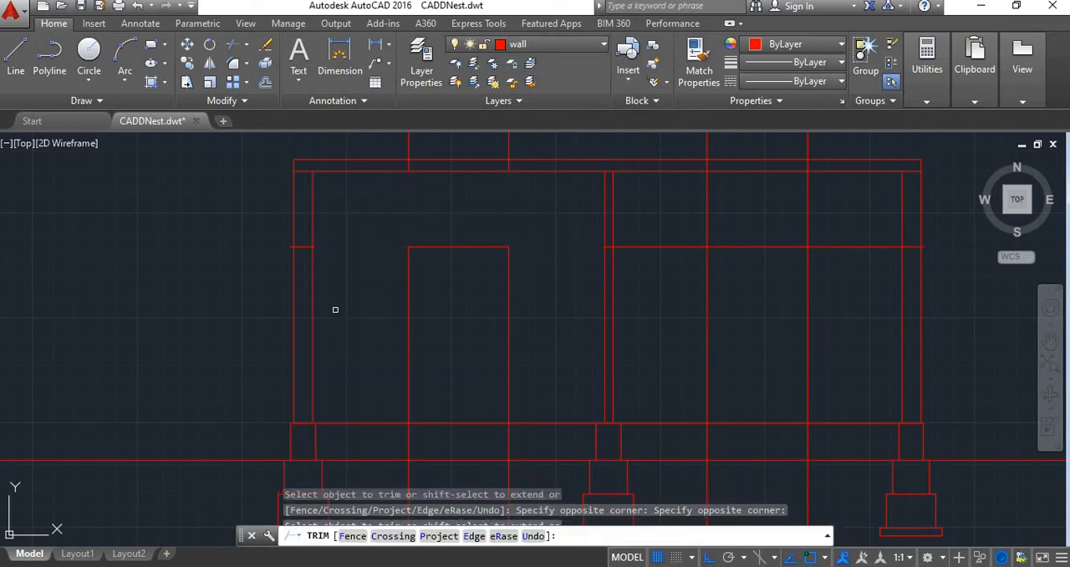
Trim the 7' line beside the right window and the window's vertical lines up to the roof slab
{"action": "scroll", "coordinate": [335, 306], "scroll_direction": "up", "scroll_amount": 3}
{"action": "scroll", "coordinate": [359, 277], "scroll_direction": "down", "scroll_amount": 5}
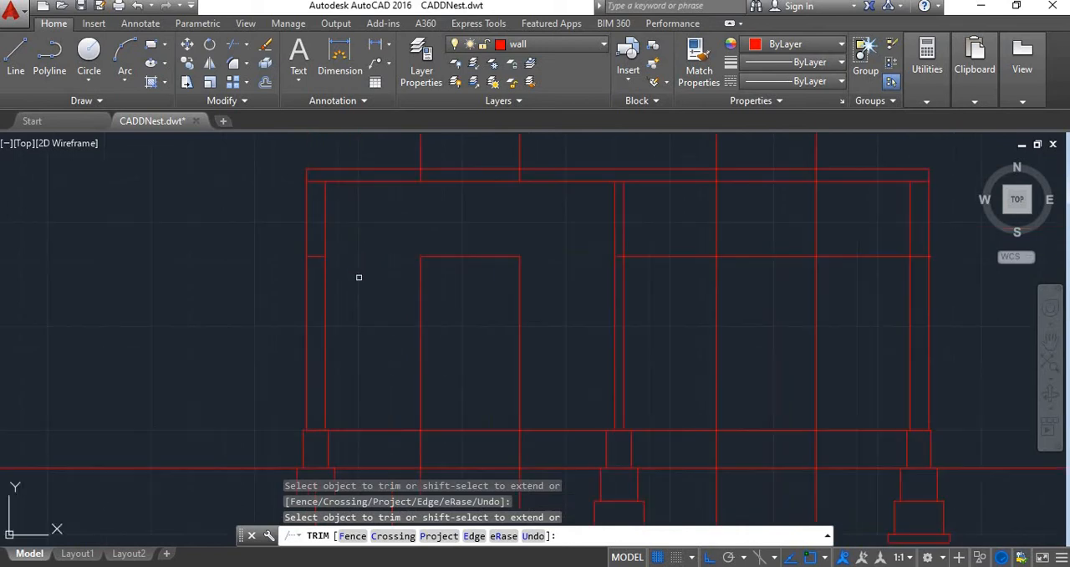
{"action": "left_click", "coordinate": [686, 247]}
{"action": "left_click", "coordinate": [671, 294]}
{"action": "left_click", "coordinate": [834, 243]}
{"action": "left_click", "coordinate": [837, 247]}
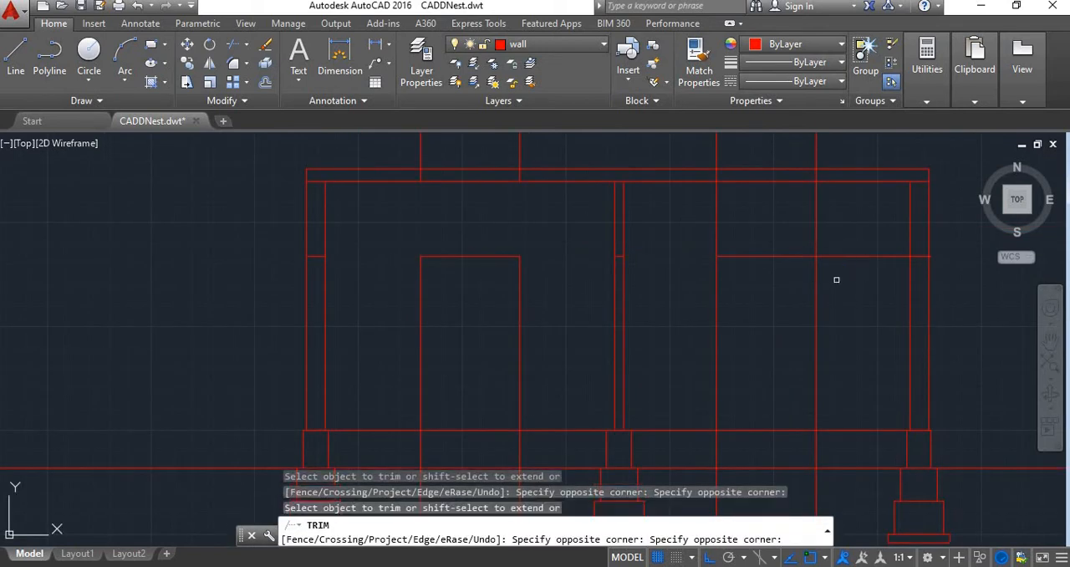
{"action": "left_click", "coordinate": [833, 243]}
{"action": "left_click", "coordinate": [684, 193]}
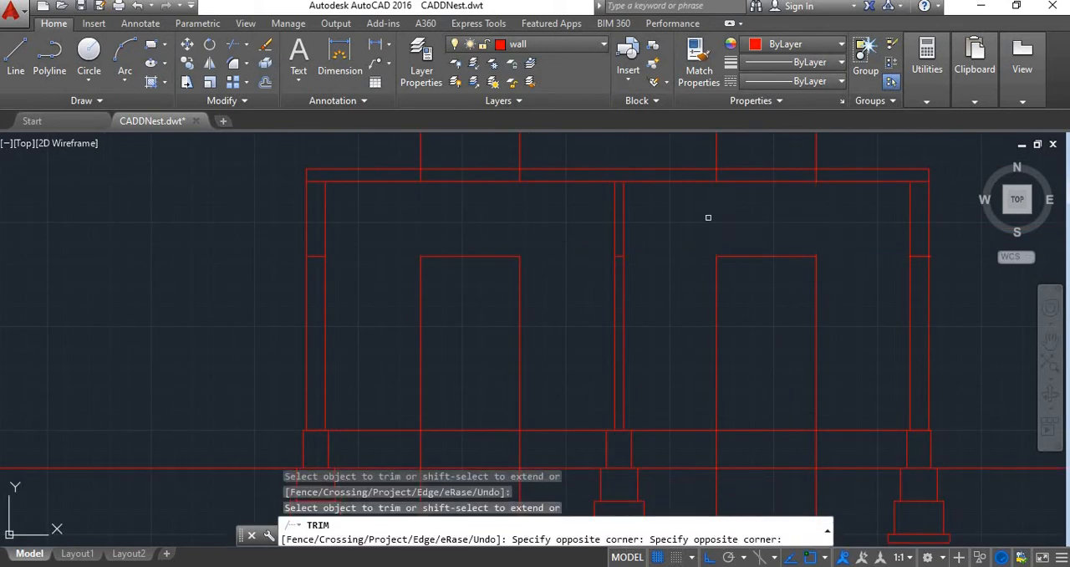
{"action": "scroll", "coordinate": [928, 259], "scroll_direction": "up", "scroll_amount": 4}
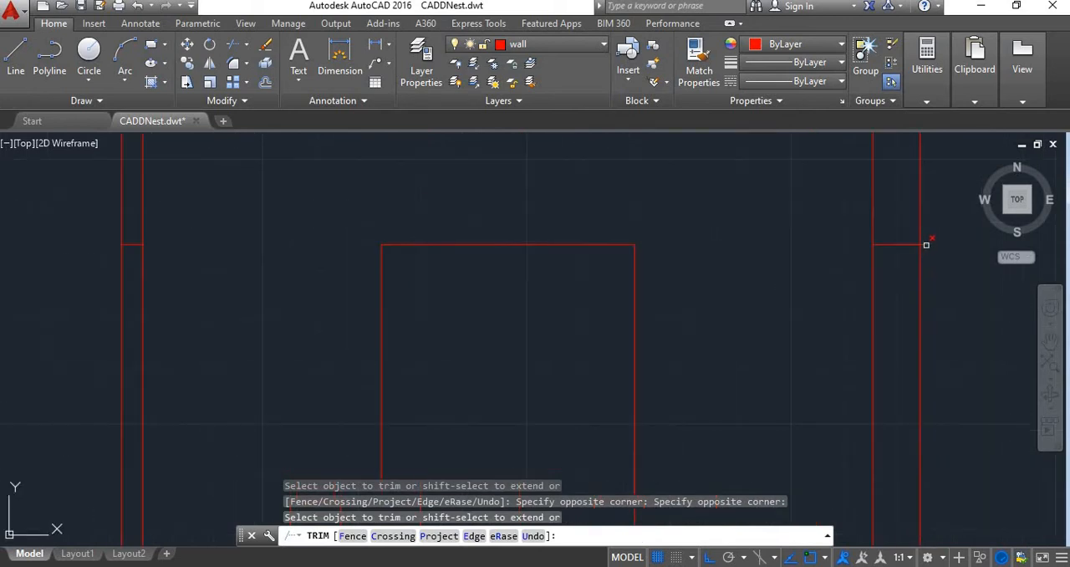
{"action": "scroll", "coordinate": [698, 333], "scroll_direction": "down", "scroll_amount": 4}
{"action": "key", "text": "Escape"}
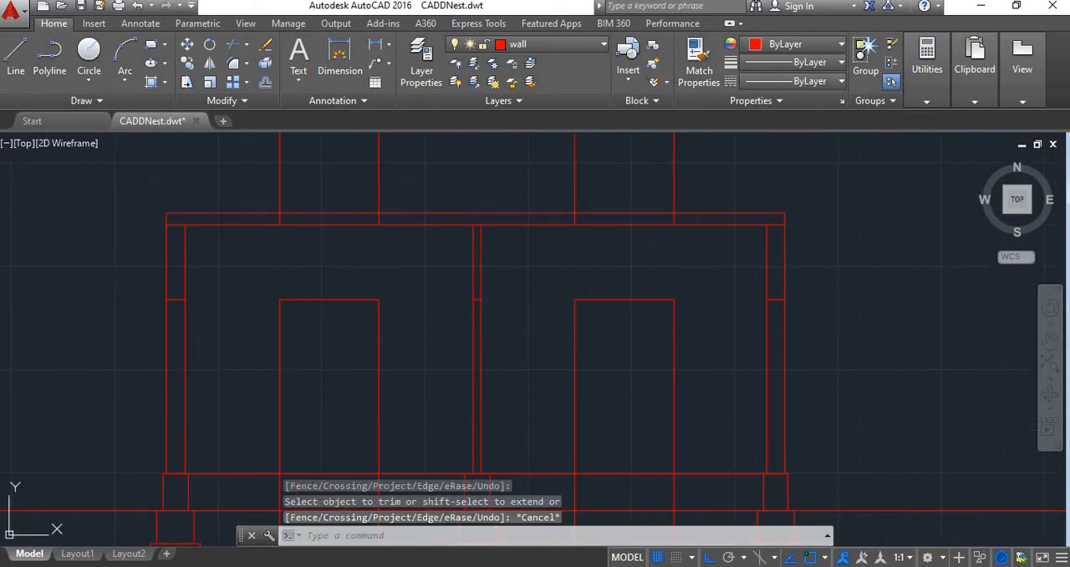
Erase the four leftover vertical construction lines above the roof slab
{"action": "left_click", "coordinate": [693, 192]}
{"action": "left_click", "coordinate": [167, 211]}
{"action": "key", "text": "Delete"}
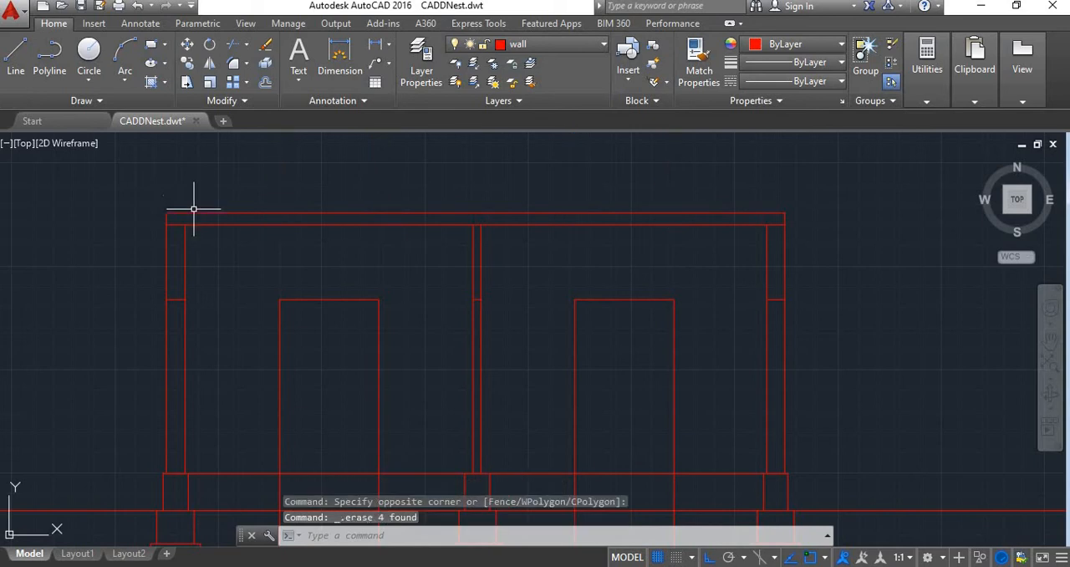
Offset the head lines of both windows 4' downward to form the sills
{"action": "scroll", "coordinate": [346, 275], "scroll_direction": "down", "scroll_amount": 5}
{"action": "scroll", "coordinate": [322, 304], "scroll_direction": "up", "scroll_amount": 8}
{"action": "scroll", "coordinate": [309, 263], "scroll_direction": "down", "scroll_amount": 2}
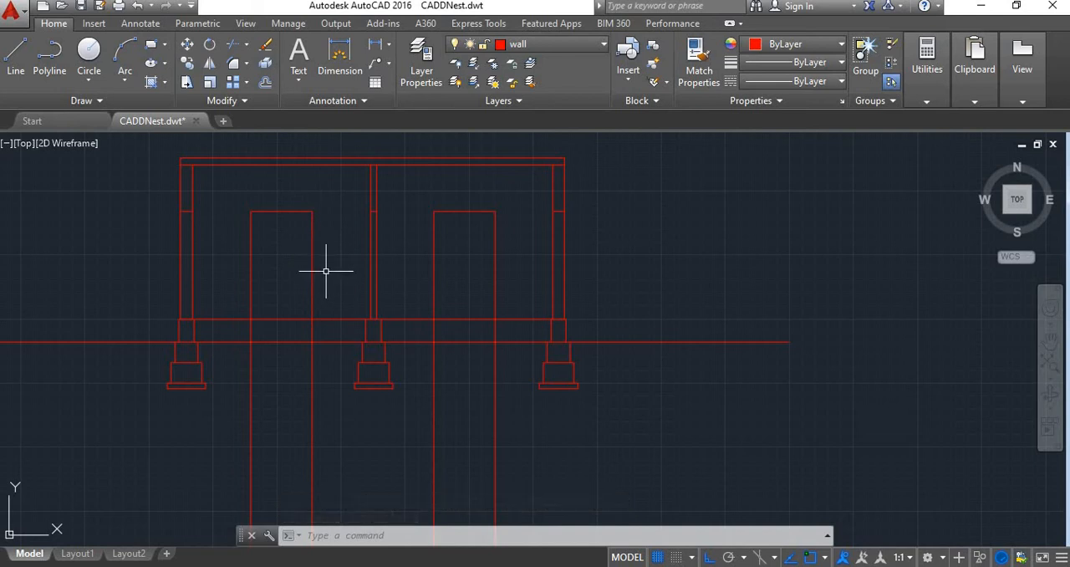
{"action": "key", "text": "Return"}
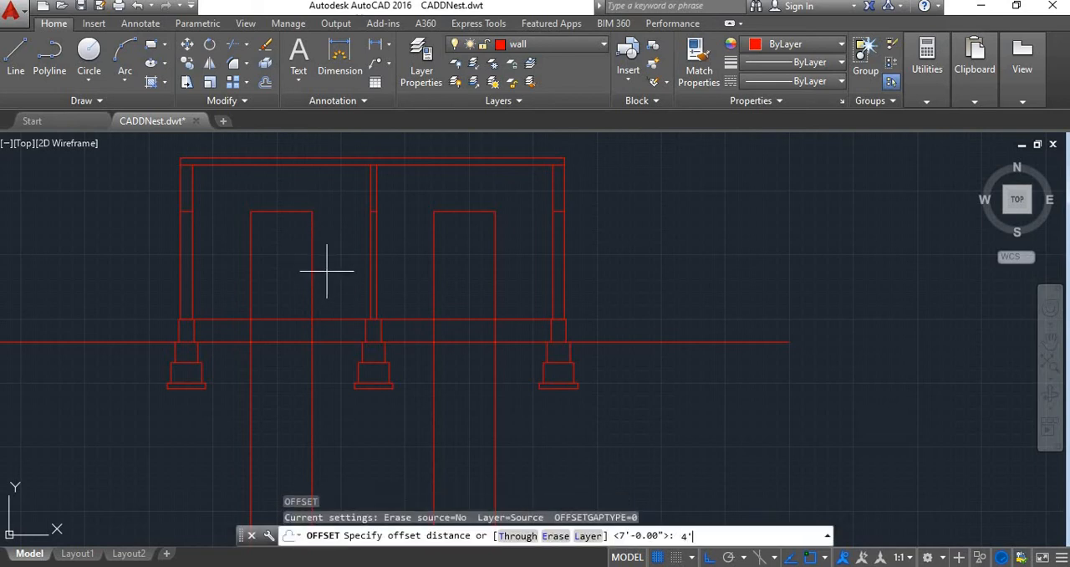
{"action": "key", "text": "Return"}
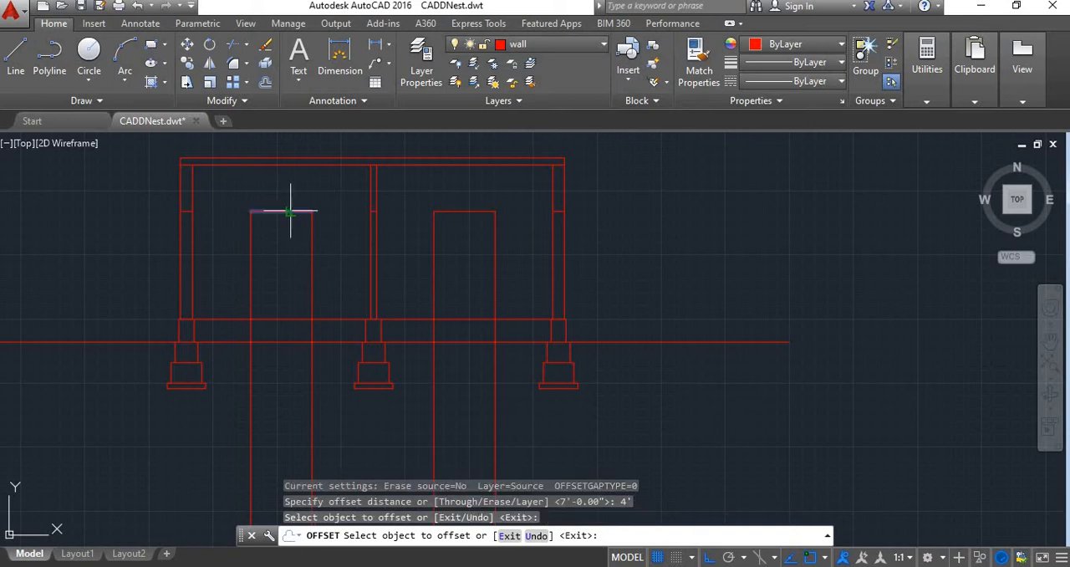
{"action": "left_click", "coordinate": [291, 211]}
{"action": "left_click", "coordinate": [282, 266]}
{"action": "left_click", "coordinate": [482, 213]}
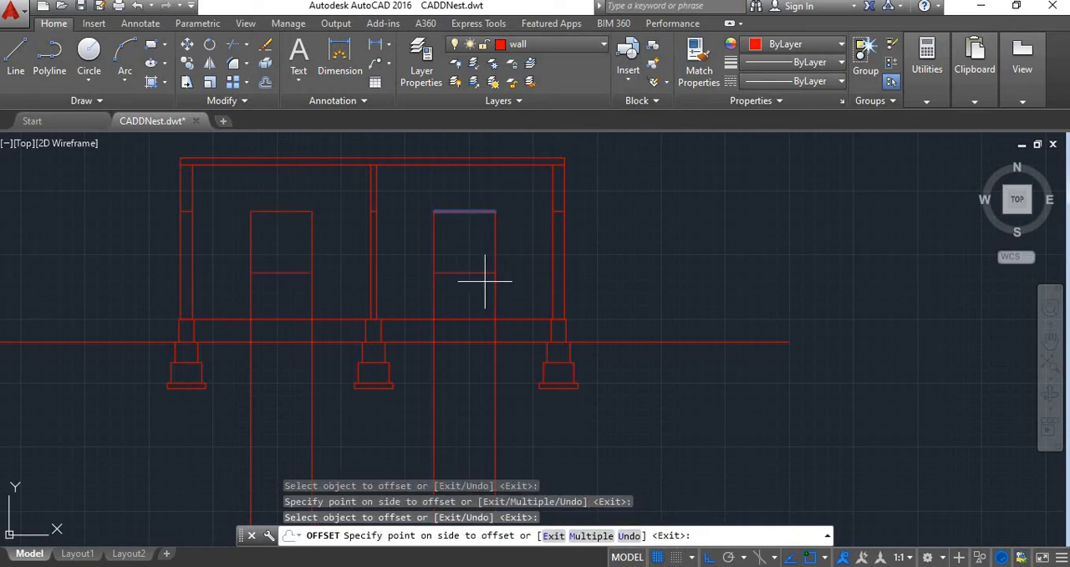
{"action": "left_click", "coordinate": [485, 283]}
{"action": "key", "text": "Escape"}
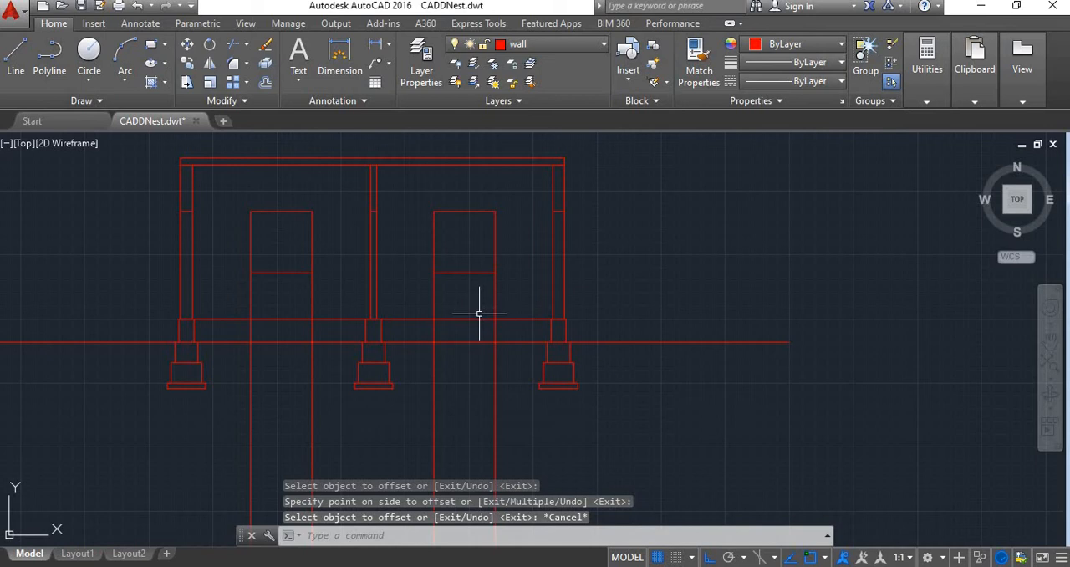
Trim the vertical window lines between the sills and the floor, and erase their remaining lengths below the floor line
{"action": "key", "text": "Return"}
{"action": "key", "text": "Return"}
{"action": "left_click_drag", "start_coordinate": [513, 291], "coordinate": [221, 294]}
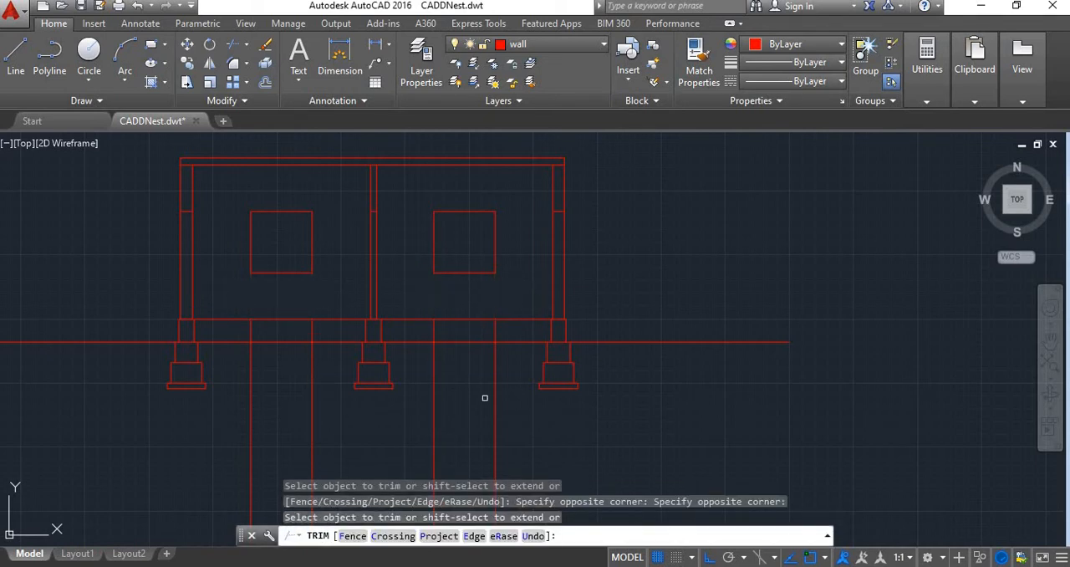
{"action": "key", "text": "Escape"}
{"action": "left_click_drag", "start_coordinate": [521, 443], "coordinate": [179, 454]}
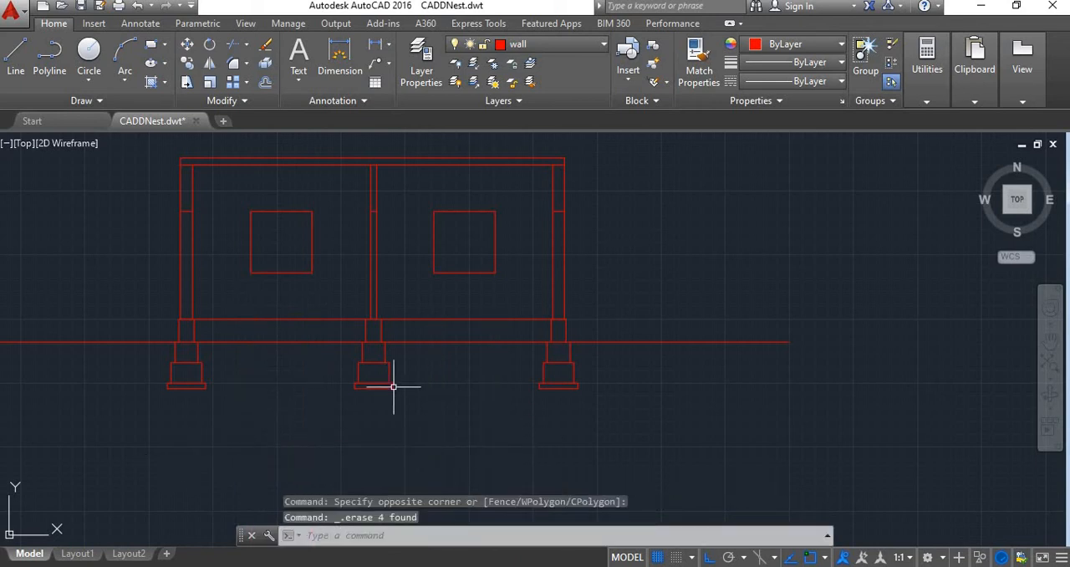
Examine the short head-level lines across the cut walls on both sides of the section
{"action": "middle_click_drag", "start_coordinate": [394, 387], "coordinate": [473, 458]}
{"action": "scroll", "coordinate": [597, 327], "scroll_direction": "up", "scroll_amount": 5}
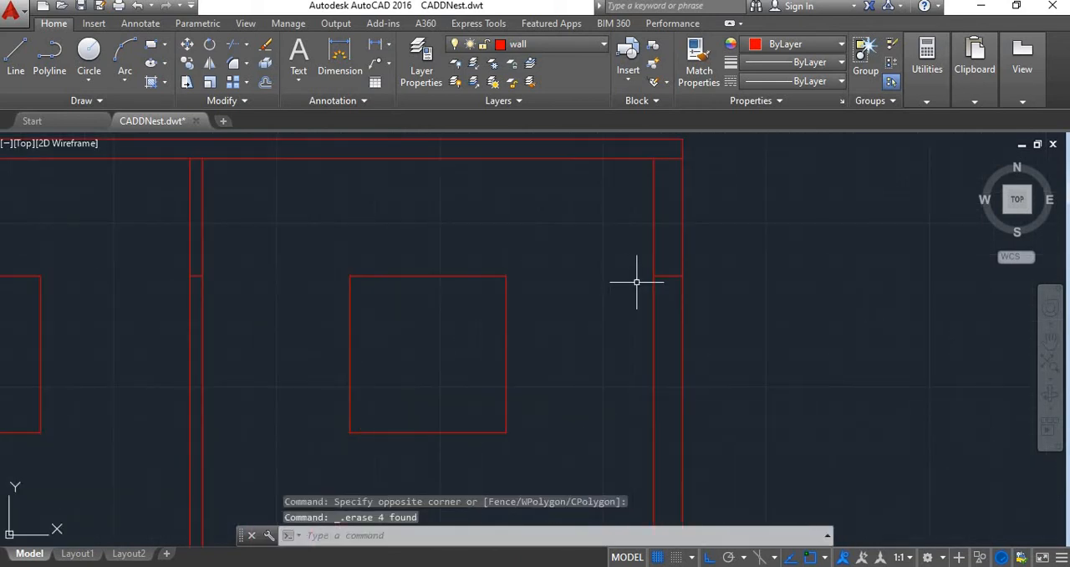
{"action": "scroll", "coordinate": [661, 260], "scroll_direction": "down", "scroll_amount": 3}
{"action": "scroll", "coordinate": [663, 272], "scroll_direction": "up", "scroll_amount": 3}
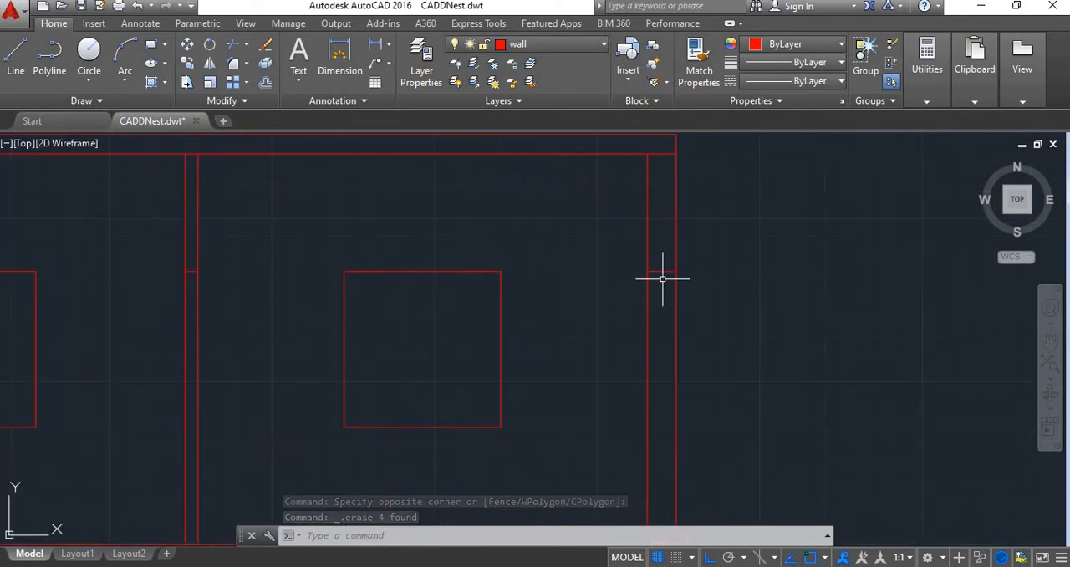
{"action": "scroll", "coordinate": [526, 298], "scroll_direction": "down", "scroll_amount": 3}
{"action": "scroll", "coordinate": [418, 292], "scroll_direction": "up", "scroll_amount": 3}
{"action": "scroll", "coordinate": [477, 262], "scroll_direction": "down", "scroll_amount": 3}
{"action": "scroll", "coordinate": [480, 252], "scroll_direction": "up", "scroll_amount": 3}
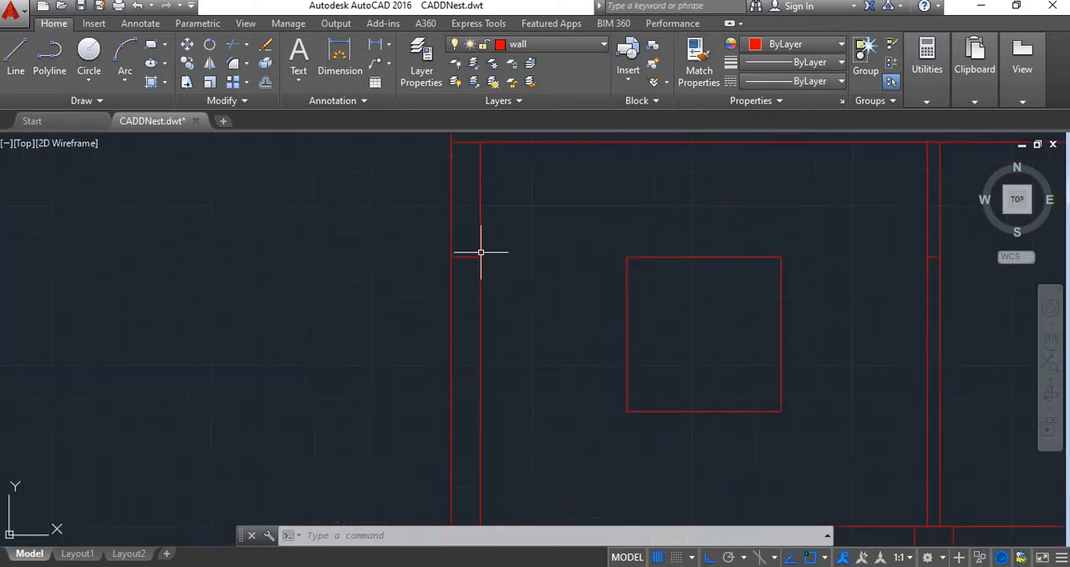
{"action": "scroll", "coordinate": [481, 252], "scroll_direction": "up", "scroll_amount": 2}
{"action": "scroll", "coordinate": [457, 260], "scroll_direction": "down", "scroll_amount": 2}
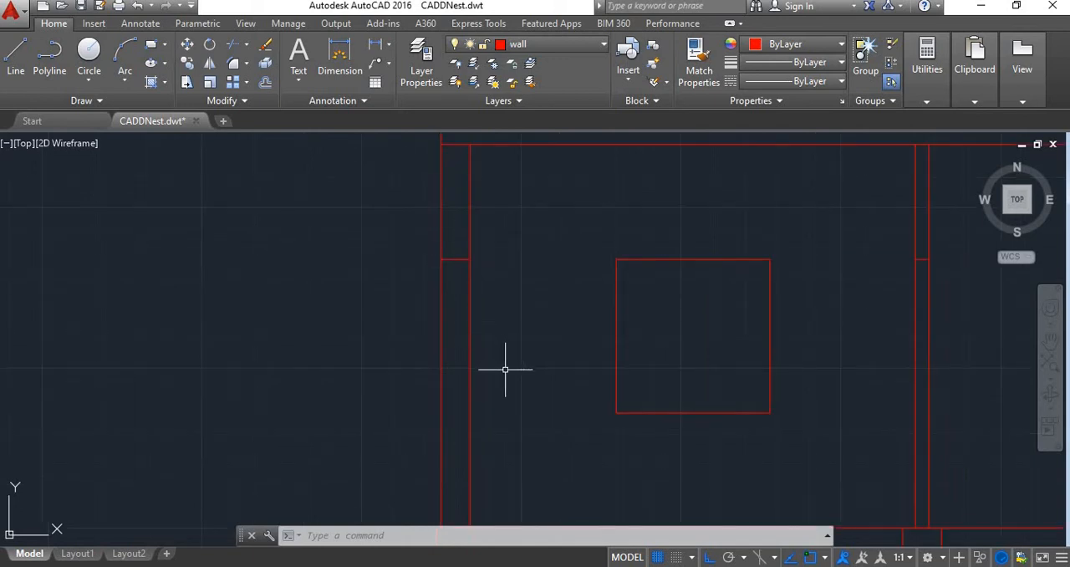
Offset the head-level lines across the left and middle cut walls 4" upward to form the lintels
{"action": "key", "text": "Return"}
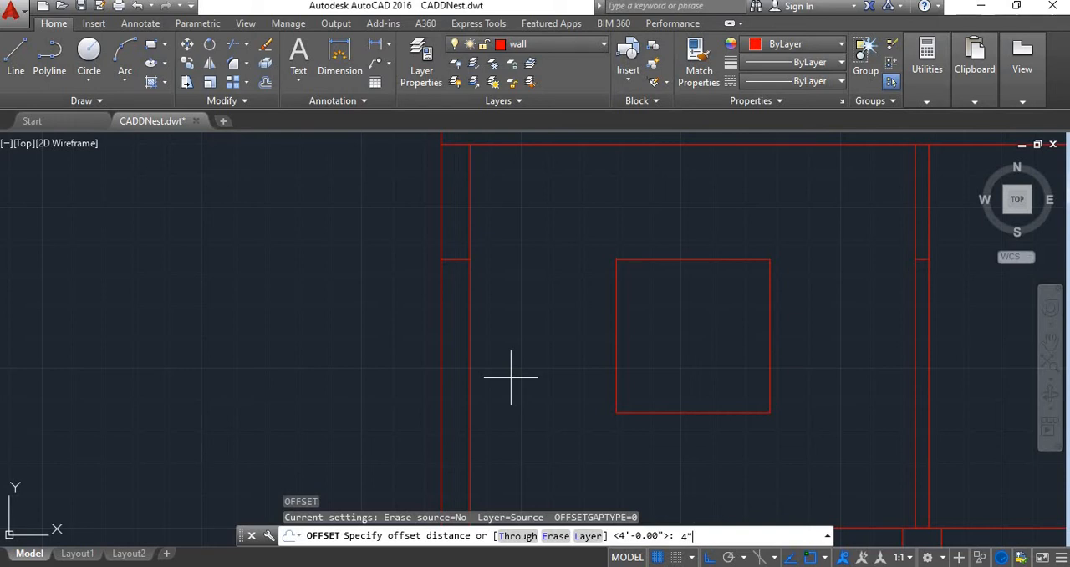
{"action": "type", "text": "4\""}
{"action": "key", "text": "Return"}
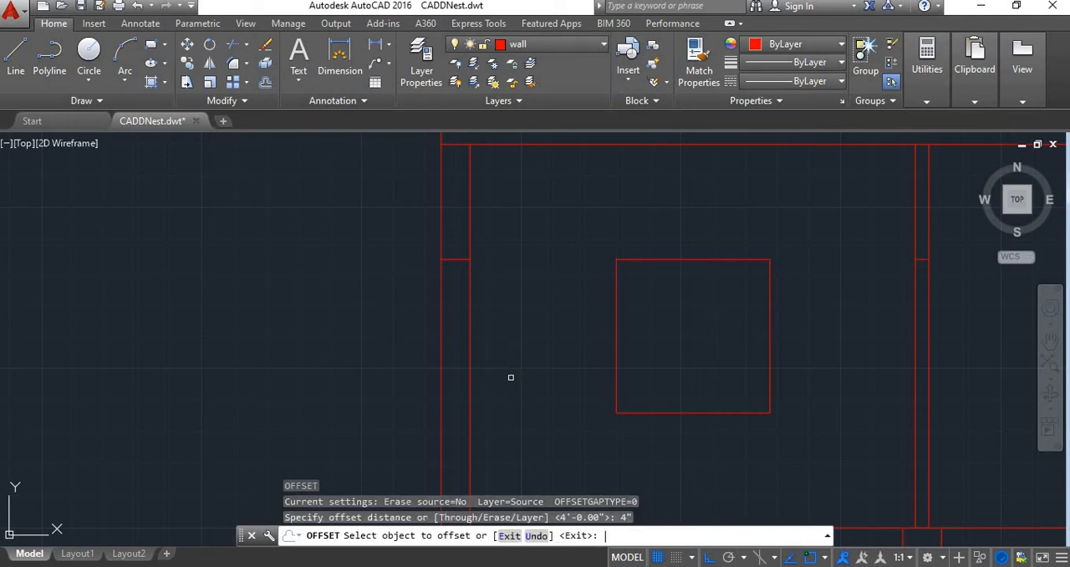
{"action": "left_click", "coordinate": [458, 259]}
{"action": "left_click", "coordinate": [452, 222]}
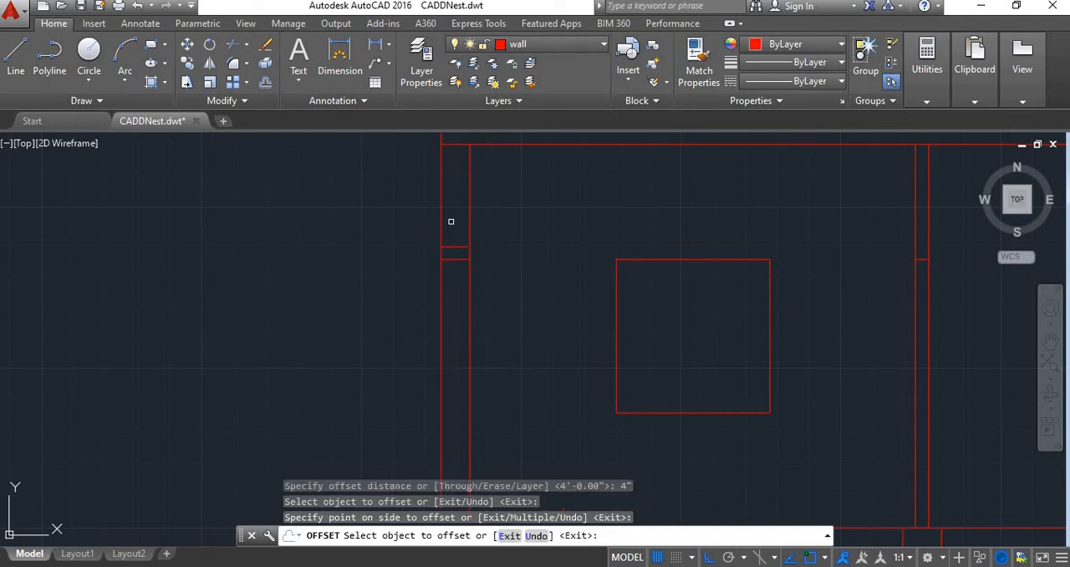
{"action": "scroll", "coordinate": [456, 261], "scroll_direction": "down", "scroll_amount": 3}
{"action": "scroll", "coordinate": [642, 244], "scroll_direction": "up", "scroll_amount": 5}
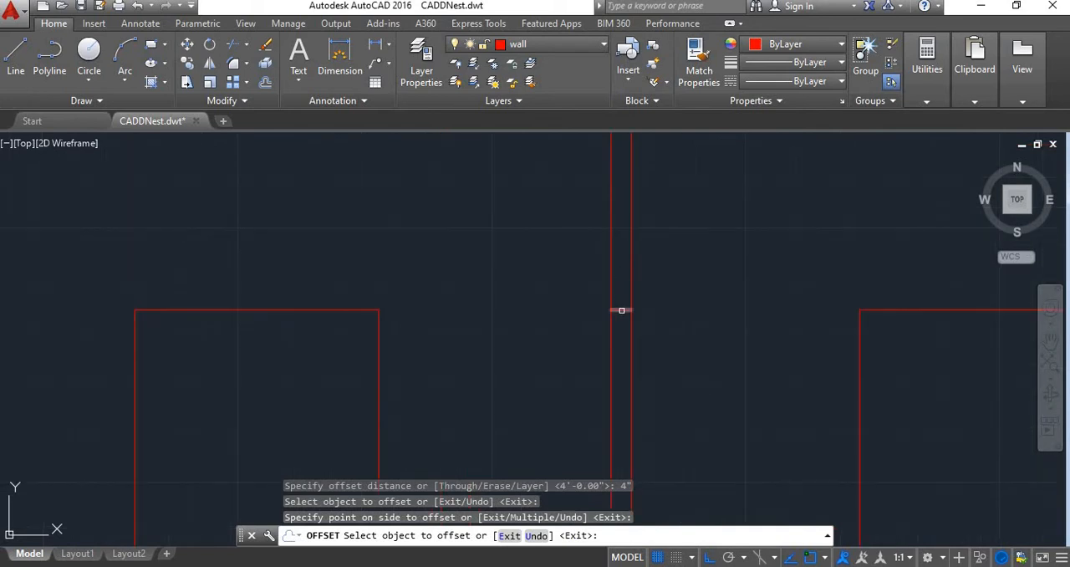
{"action": "left_click", "coordinate": [621, 310]}
{"action": "left_click", "coordinate": [622, 282]}
{"action": "scroll", "coordinate": [622, 282], "scroll_direction": "down", "scroll_amount": 5}
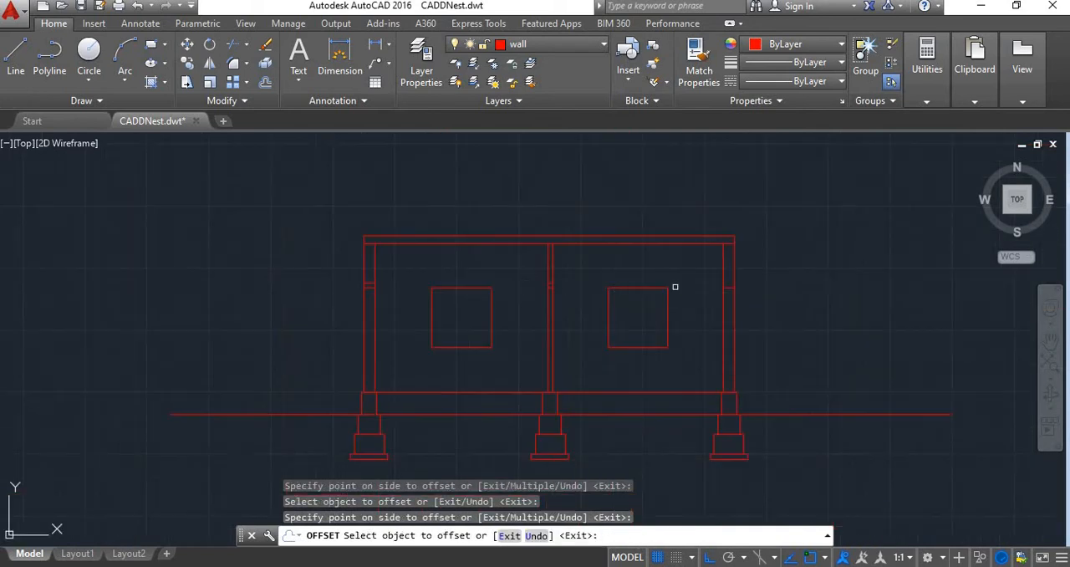
Offset the head-level line across the right cut wall 4" upward to form its lintel
{"action": "scroll", "coordinate": [676, 287], "scroll_direction": "up", "scroll_amount": 5}
{"action": "left_click", "coordinate": [712, 285]}
{"action": "left_click", "coordinate": [711, 285]}
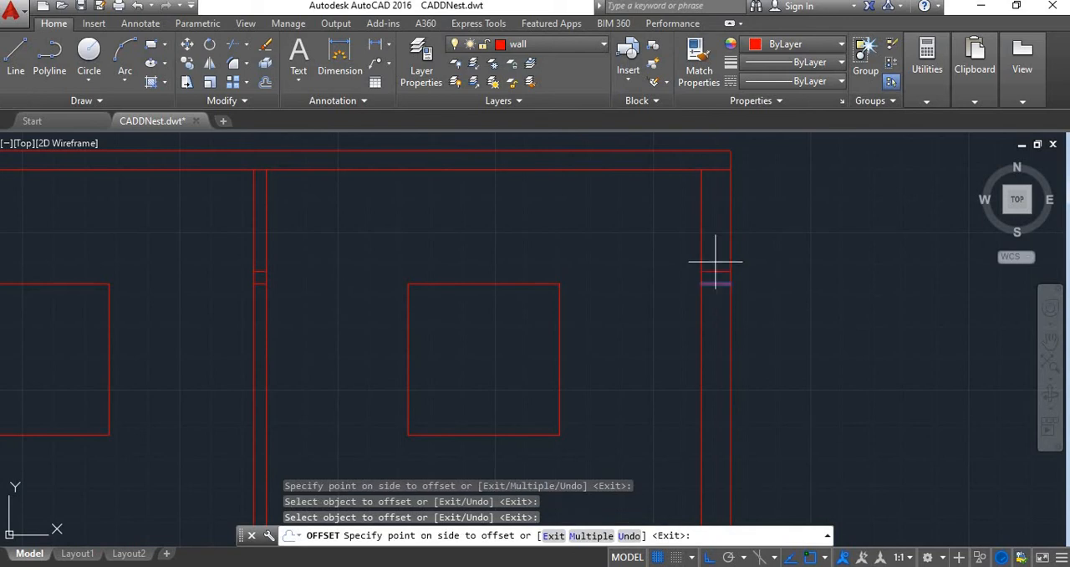
{"action": "left_click", "coordinate": [712, 260]}
{"action": "scroll", "coordinate": [709, 284], "scroll_direction": "down", "scroll_amount": 5}
{"action": "key", "text": "Escape"}
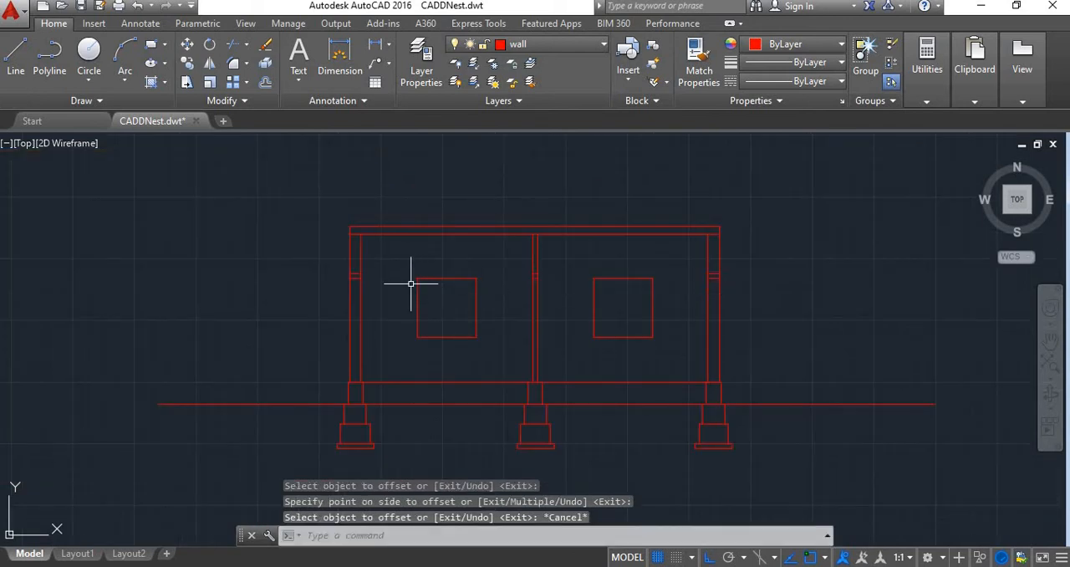
Examine the floor plan and its door and window schedule against the section below
{"action": "scroll", "coordinate": [393, 284], "scroll_direction": "down", "scroll_amount": 4}
{"action": "middle_click_drag", "start_coordinate": [397, 330], "coordinate": [404, 394]}
{"action": "scroll", "coordinate": [442, 351], "scroll_direction": "up", "scroll_amount": 4}
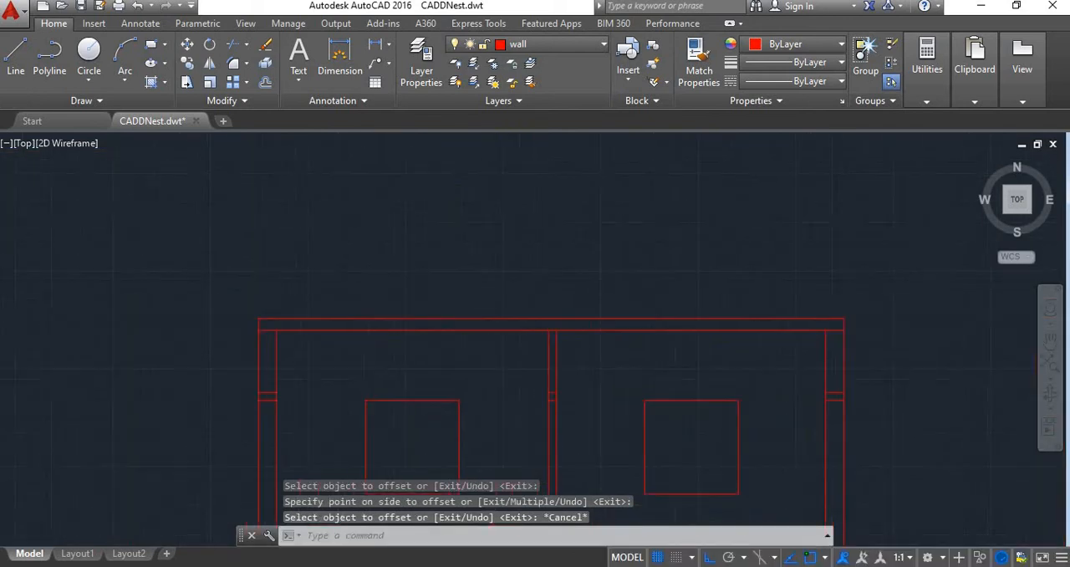
{"action": "scroll", "coordinate": [530, 375], "scroll_direction": "down", "scroll_amount": 4}
{"action": "scroll", "coordinate": [536, 383], "scroll_direction": "up", "scroll_amount": 2}
{"action": "scroll", "coordinate": [482, 391], "scroll_direction": "down", "scroll_amount": 2}
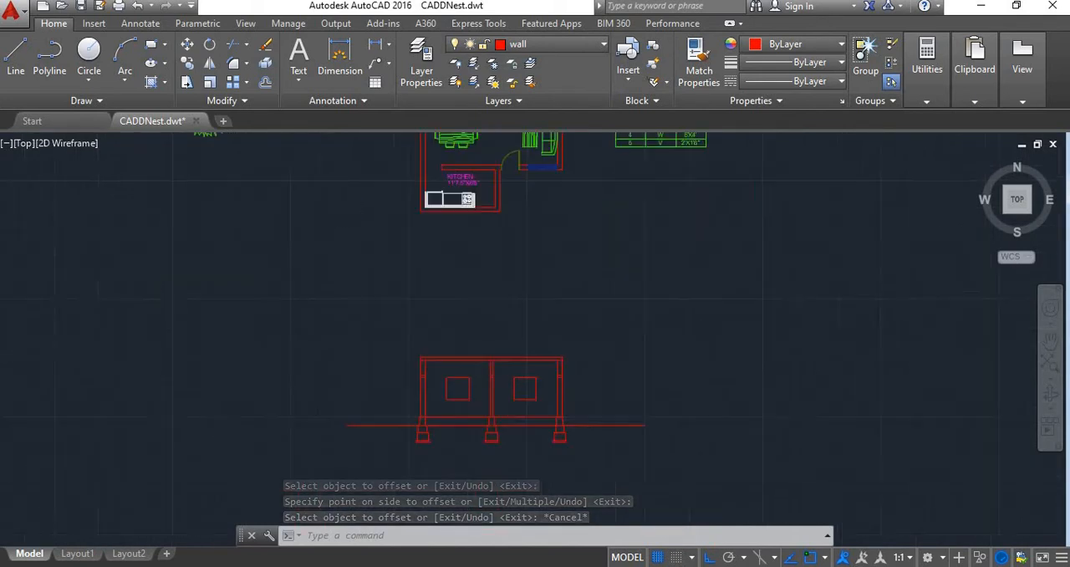
{"action": "scroll", "coordinate": [572, 380], "scroll_direction": "up", "scroll_amount": 2}
{"action": "scroll", "coordinate": [563, 380], "scroll_direction": "down", "scroll_amount": 4}
{"action": "scroll", "coordinate": [543, 338], "scroll_direction": "down", "scroll_amount": 2}
{"action": "scroll", "coordinate": [527, 317], "scroll_direction": "up", "scroll_amount": 4}
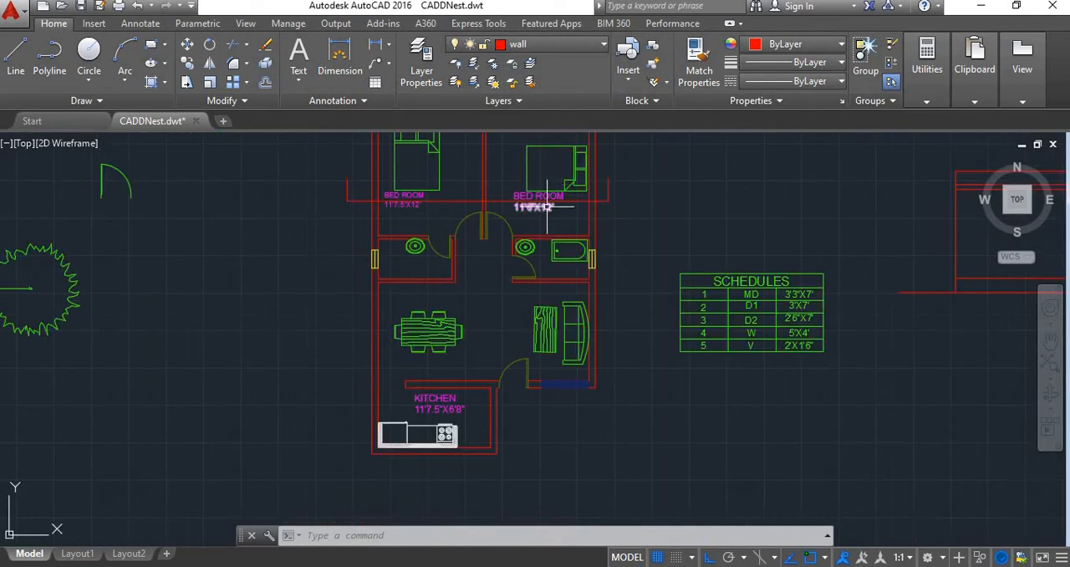
{"action": "scroll", "coordinate": [510, 293], "scroll_direction": "down", "scroll_amount": 5}
{"action": "scroll", "coordinate": [509, 293], "scroll_direction": "up", "scroll_amount": 10}
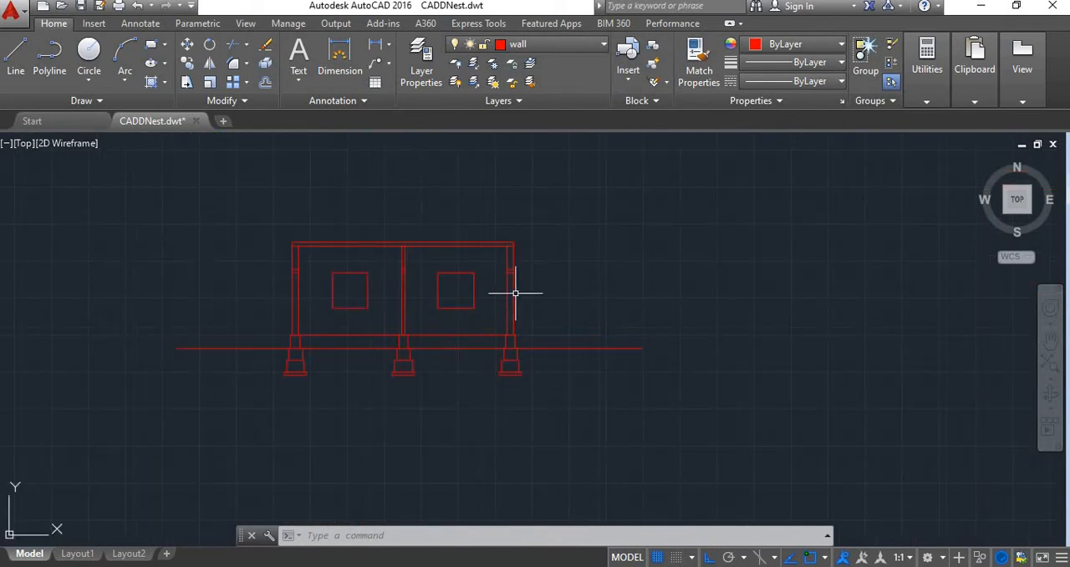
Draw a tapered sunshade outside the right wall: 1'6" out from the lintel's lower corner, 2" up, and sloping back to its upper corner
{"action": "type", "text": "l"}
{"action": "key", "text": "Return"}
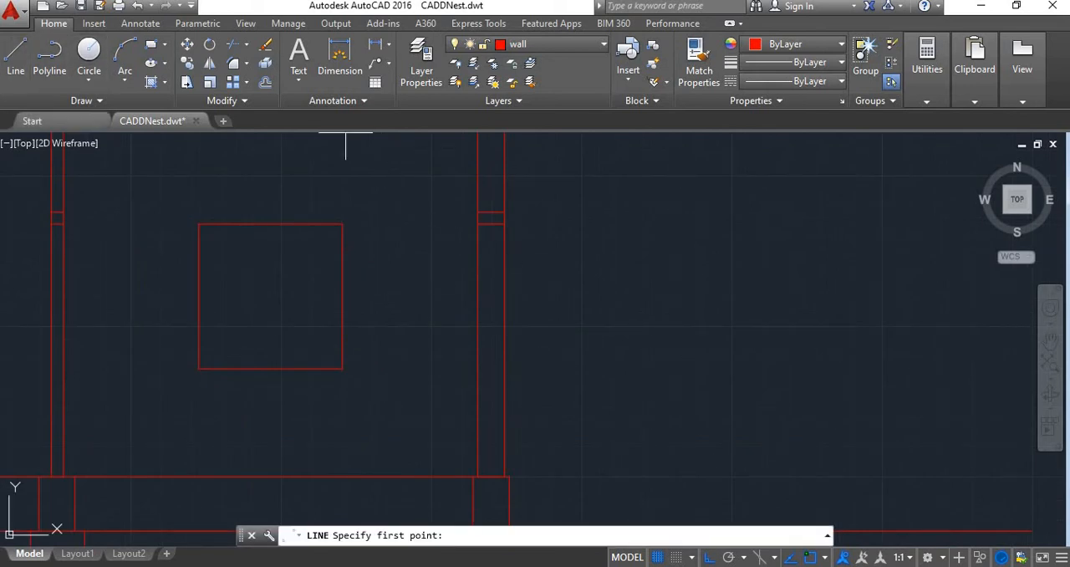
{"action": "scroll", "coordinate": [422, 288], "scroll_direction": "up", "scroll_amount": 2}
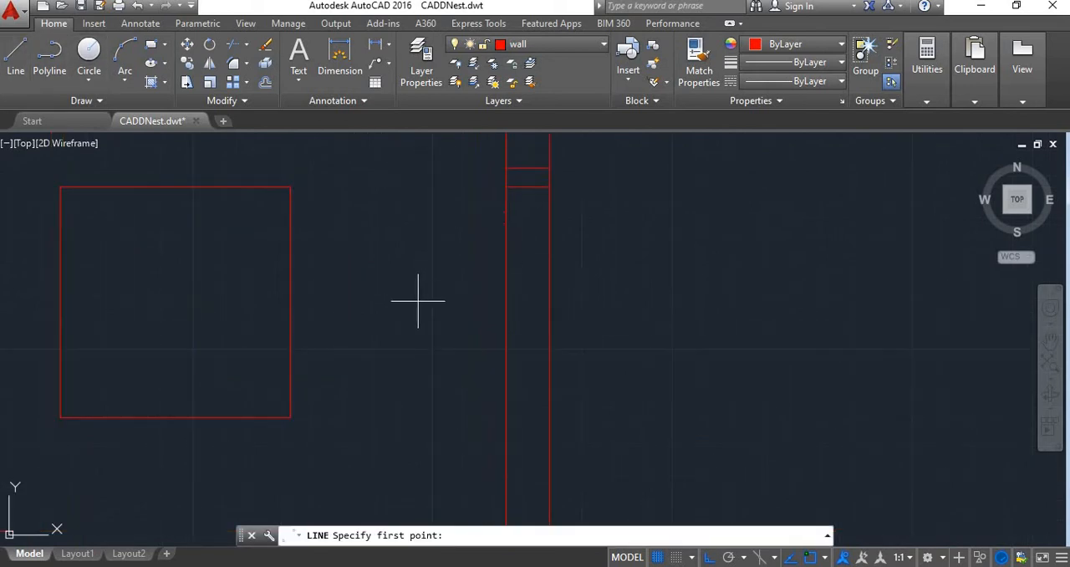
{"action": "left_click", "coordinate": [549, 187]}
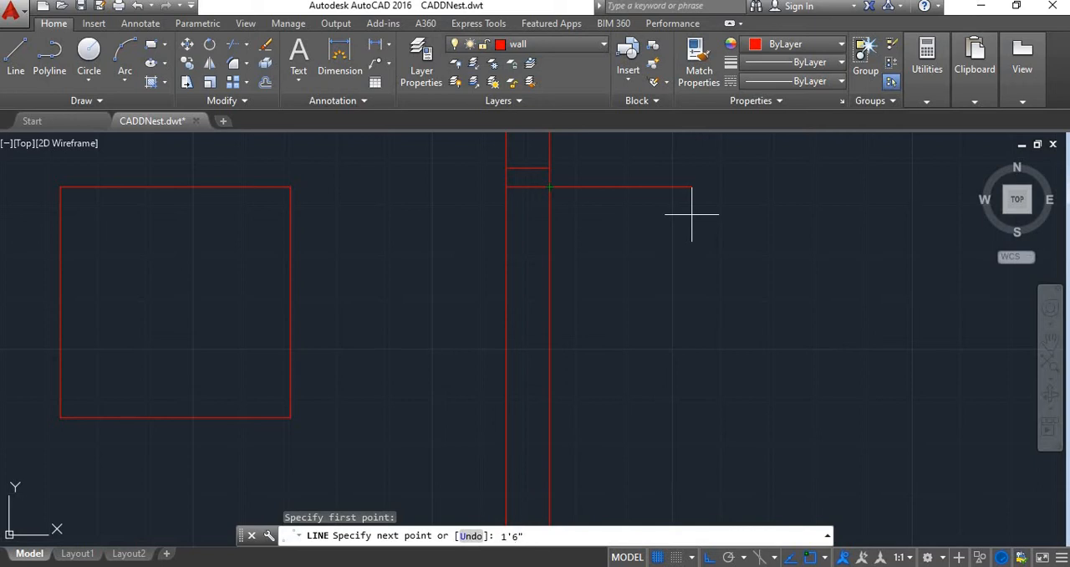
{"action": "key", "text": "Return"}
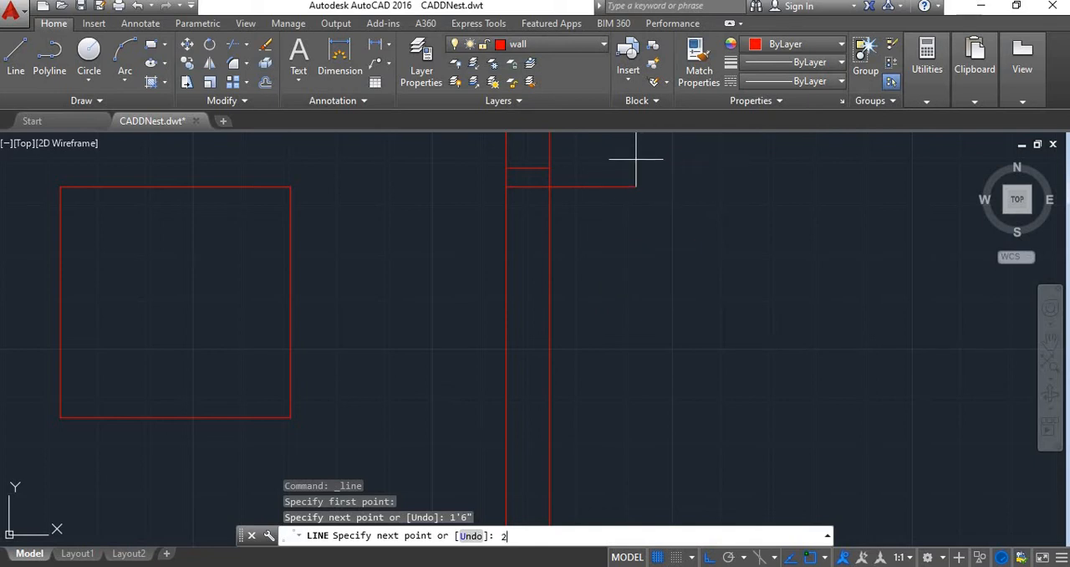
{"action": "key", "text": "Return"}
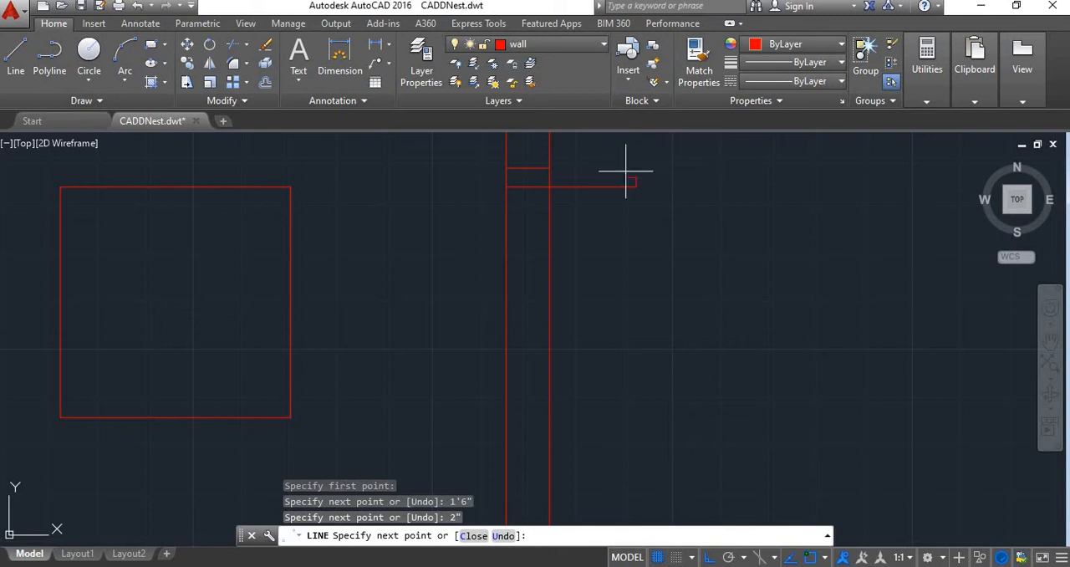
{"action": "left_click", "coordinate": [549, 167]}
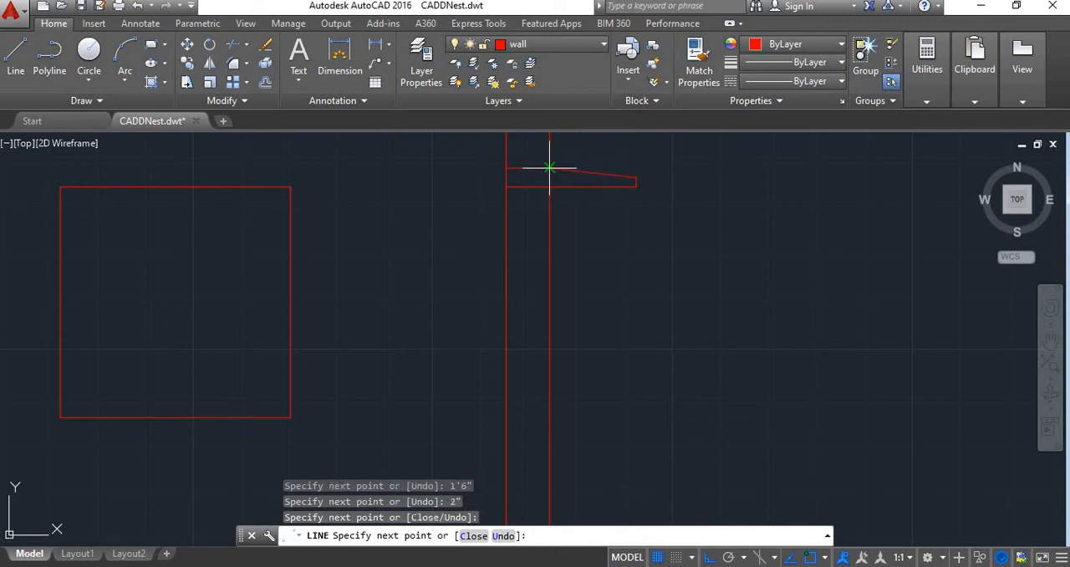
{"action": "key", "text": "Escape"}
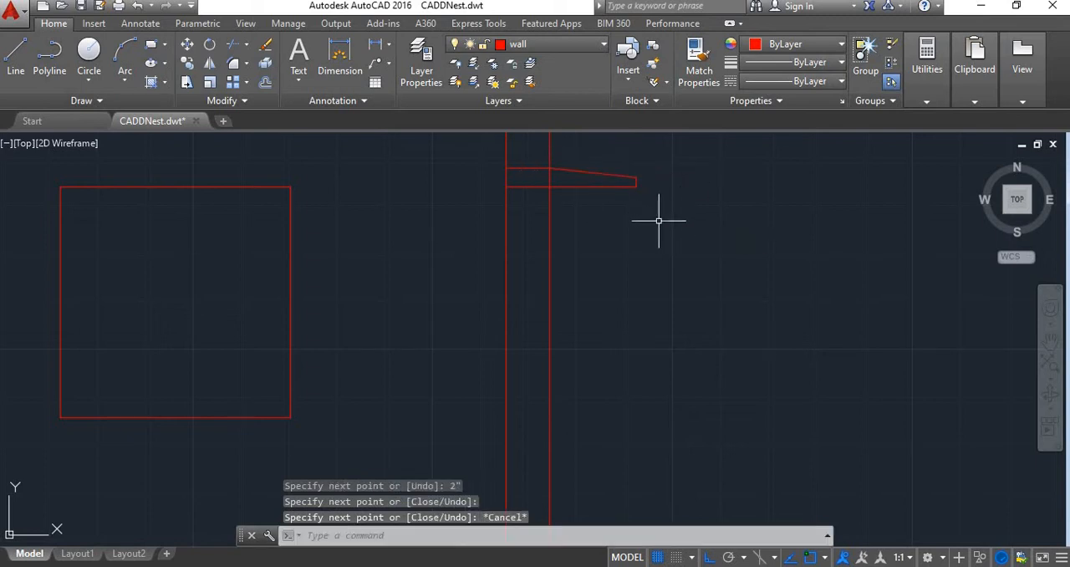
Trim the right wall's outer line where it separates the lintel from the sunshade
{"action": "scroll", "coordinate": [635, 226], "scroll_direction": "up", "scroll_amount": 3}
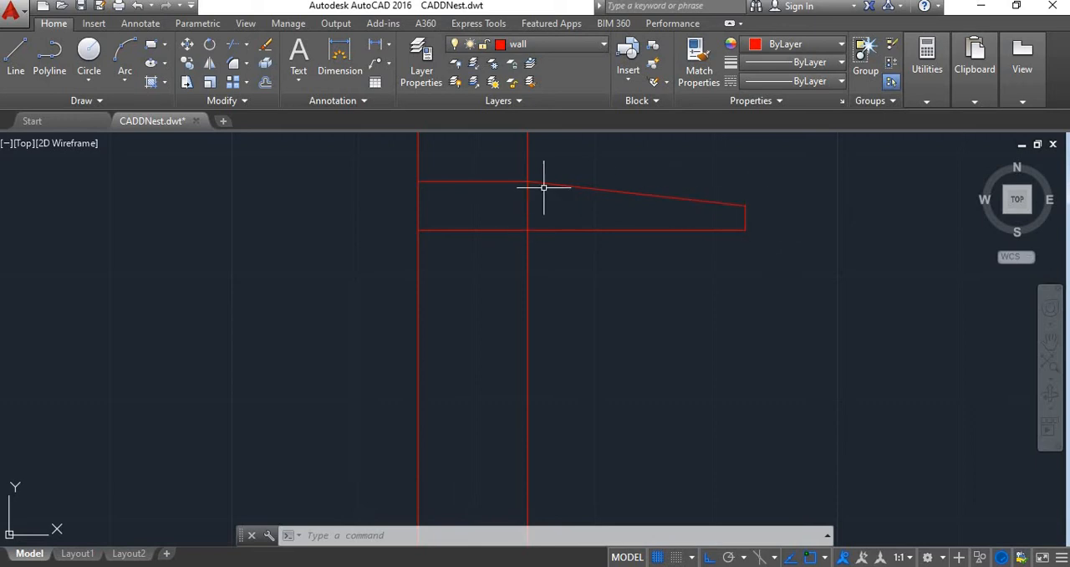
{"action": "scroll", "coordinate": [653, 227], "scroll_direction": "down", "scroll_amount": 2}
{"action": "type", "text": "tr"}
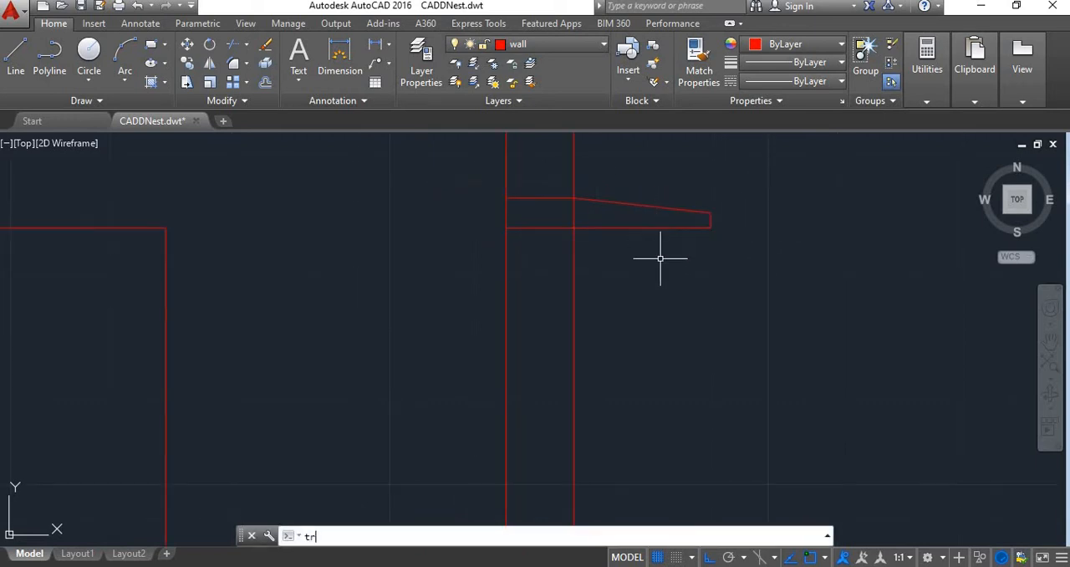
{"action": "key", "text": "Return"}
{"action": "key", "text": "Return"}
{"action": "scroll", "coordinate": [574, 199], "scroll_direction": "up", "scroll_amount": 4}
{"action": "left_click", "coordinate": [579, 212]}
{"action": "left_click", "coordinate": [597, 230]}
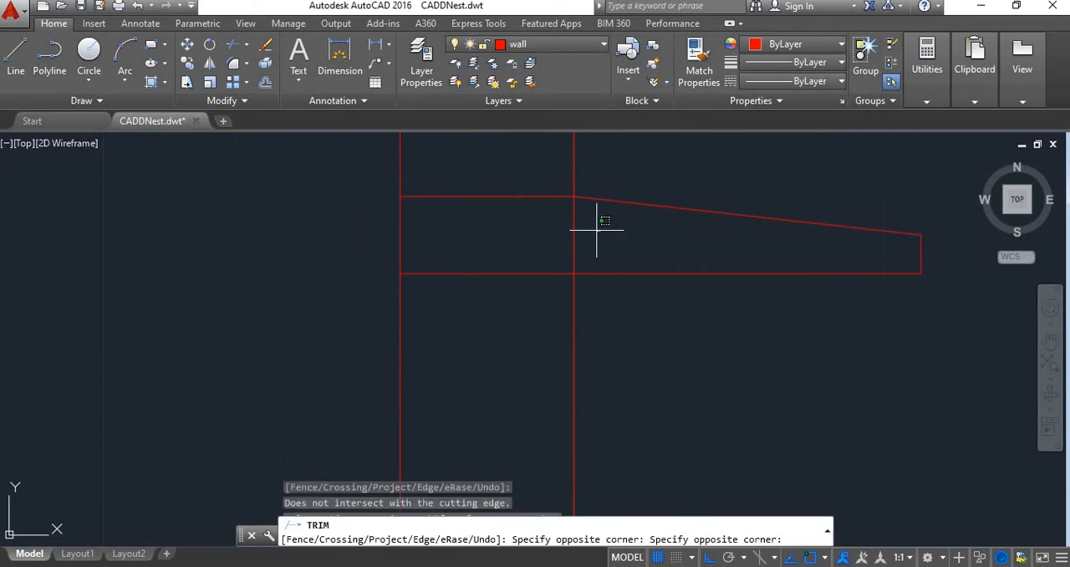
{"action": "scroll", "coordinate": [626, 267], "scroll_direction": "down", "scroll_amount": 5}
{"action": "key", "text": "Escape"}
{"action": "scroll", "coordinate": [695, 306], "scroll_direction": "down", "scroll_amount": 3}
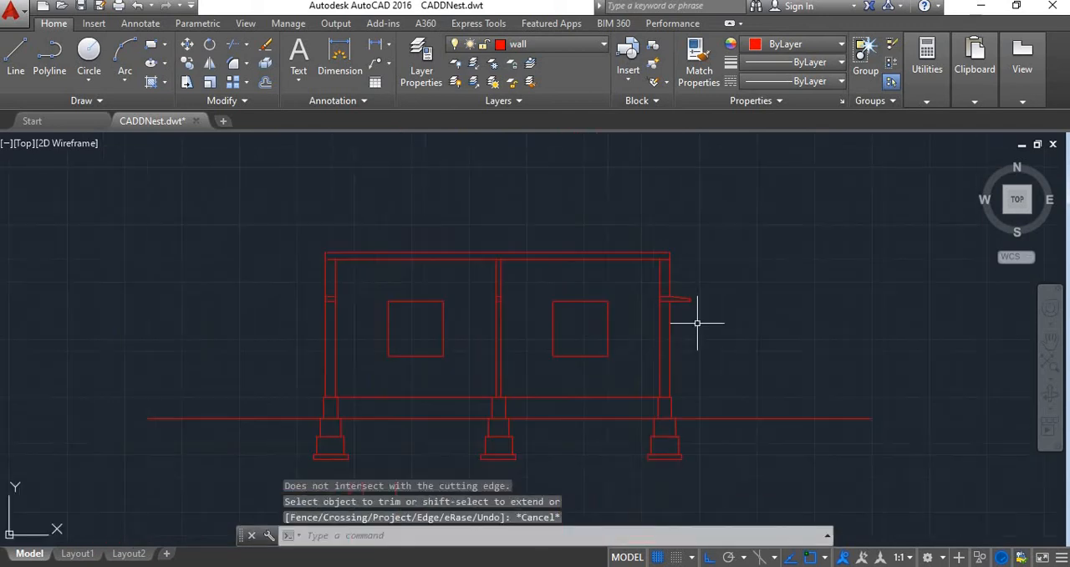
Mirror the right sunshade about the vertical line through the roof slab's midpoint onto the left wall, keeping the original
{"action": "scroll", "coordinate": [696, 322], "scroll_direction": "up", "scroll_amount": 3}
{"action": "scroll", "coordinate": [669, 284], "scroll_direction": "down", "scroll_amount": 4}
{"action": "scroll", "coordinate": [518, 291], "scroll_direction": "up", "scroll_amount": 1}
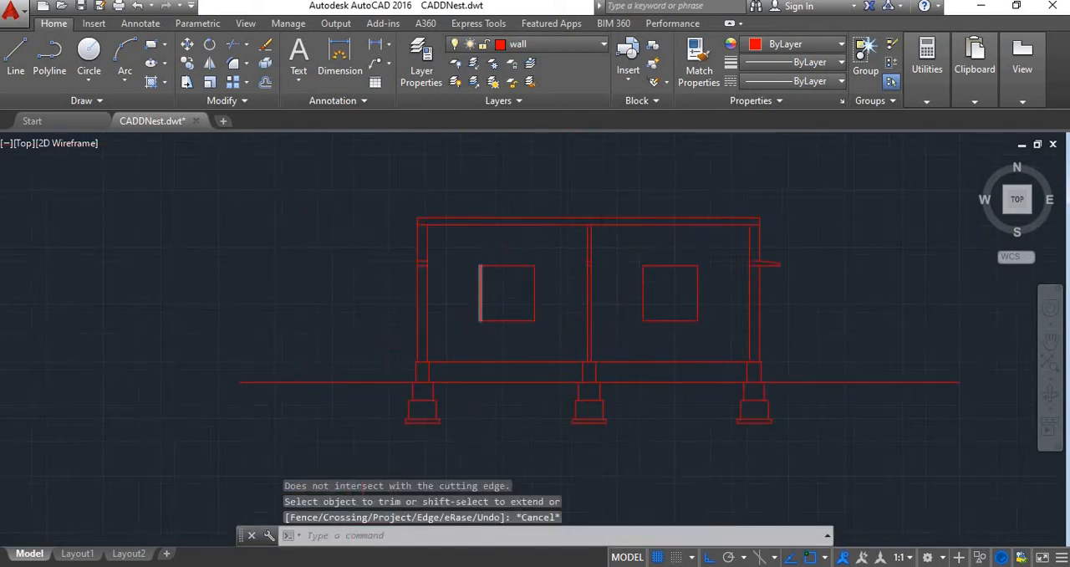
{"action": "scroll", "coordinate": [478, 286], "scroll_direction": "up", "scroll_amount": 2}
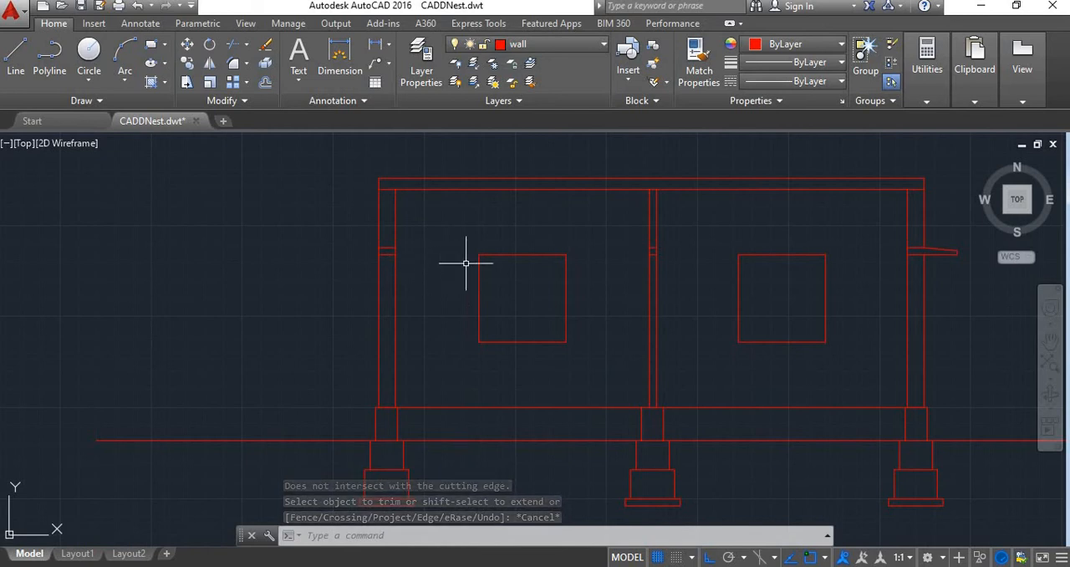
{"action": "scroll", "coordinate": [557, 277], "scroll_direction": "down", "scroll_amount": 3}
{"action": "scroll", "coordinate": [619, 280], "scroll_direction": "up", "scroll_amount": 5}
{"action": "left_click", "coordinate": [648, 262]}
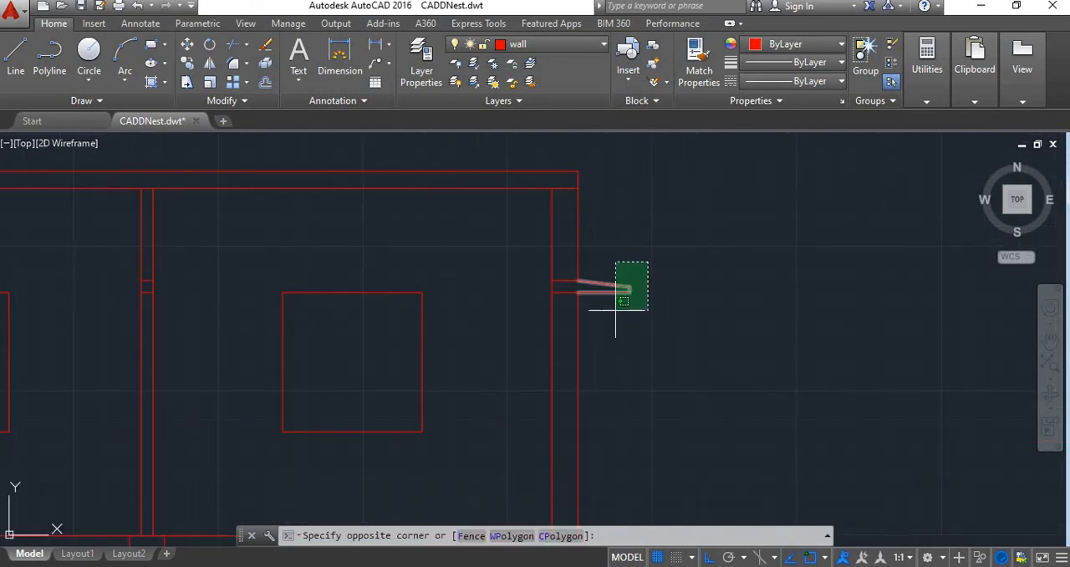
{"action": "left_click", "coordinate": [616, 310]}
{"action": "scroll", "coordinate": [602, 292], "scroll_direction": "down", "scroll_amount": 3}
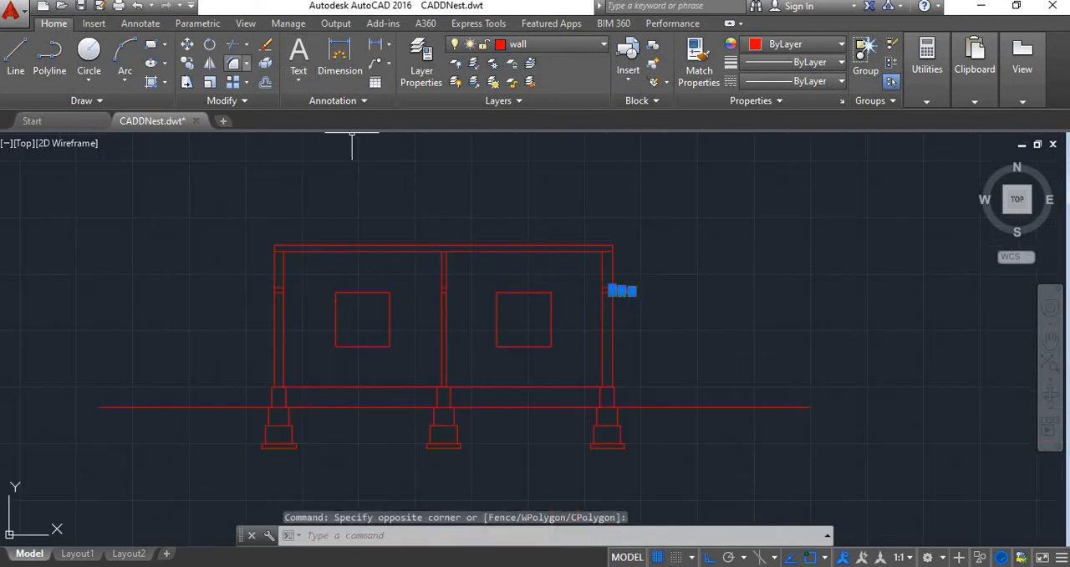
{"action": "left_click", "coordinate": [443, 247]}
{"action": "left_click", "coordinate": [439, 167]}
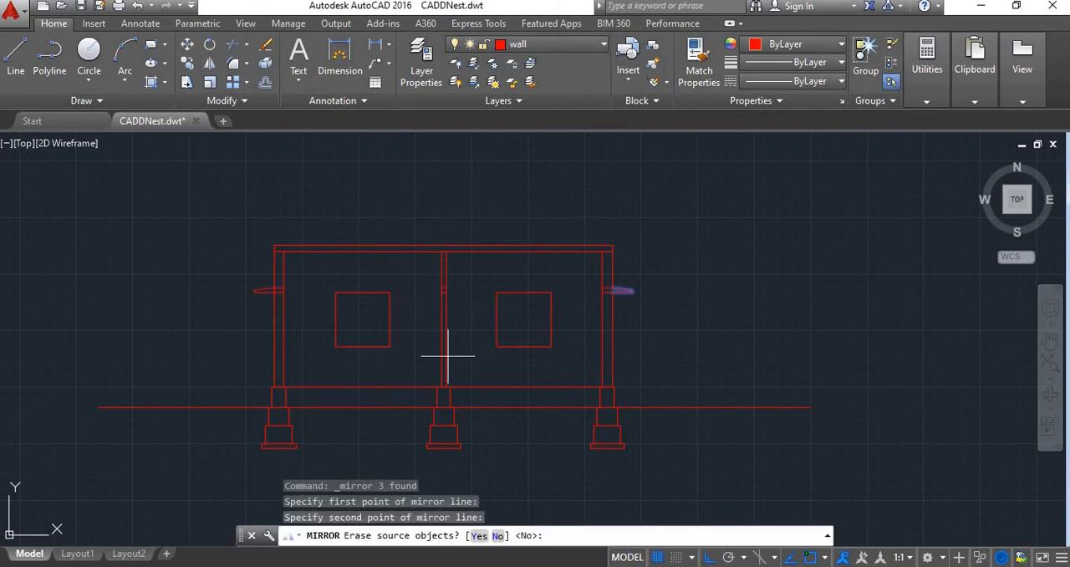
{"action": "type", "text": "n"}
{"action": "key", "text": "Return"}
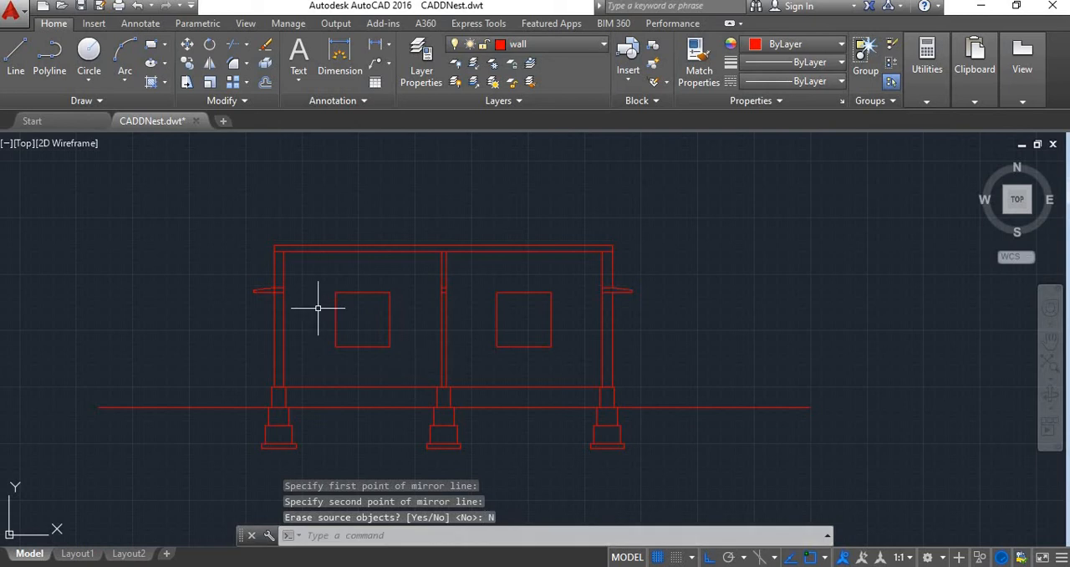
Trim the left wall's outer line where it separates the lintel from the mirrored sunshade
{"action": "scroll", "coordinate": [239, 270], "scroll_direction": "up", "scroll_amount": 3}
{"action": "scroll", "coordinate": [239, 278], "scroll_direction": "down", "scroll_amount": 3}
{"action": "scroll", "coordinate": [310, 279], "scroll_direction": "up", "scroll_amount": 2}
{"action": "scroll", "coordinate": [342, 287], "scroll_direction": "down", "scroll_amount": 3}
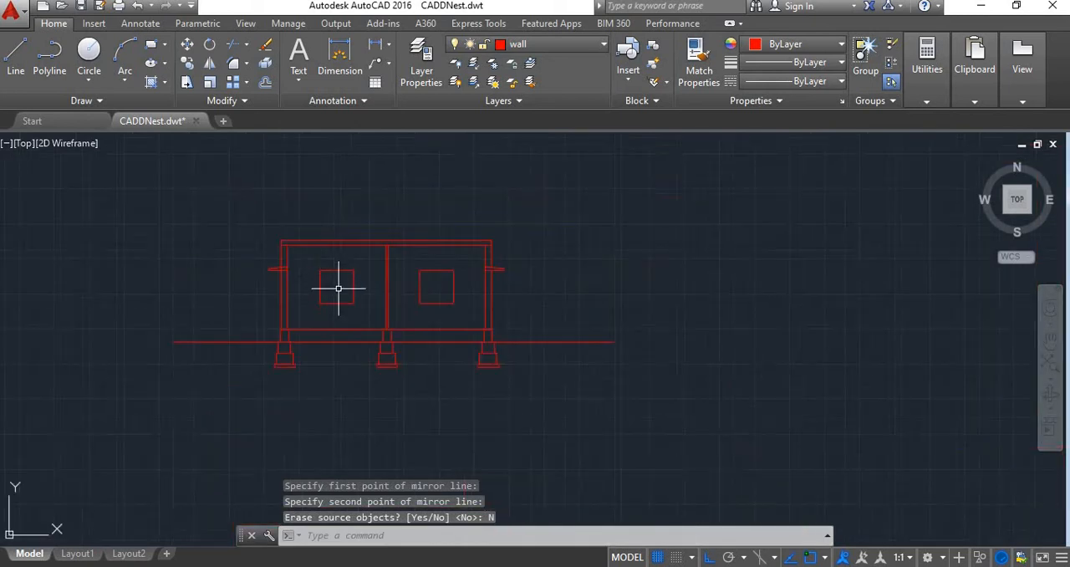
{"action": "scroll", "coordinate": [341, 287], "scroll_direction": "up", "scroll_amount": 3}
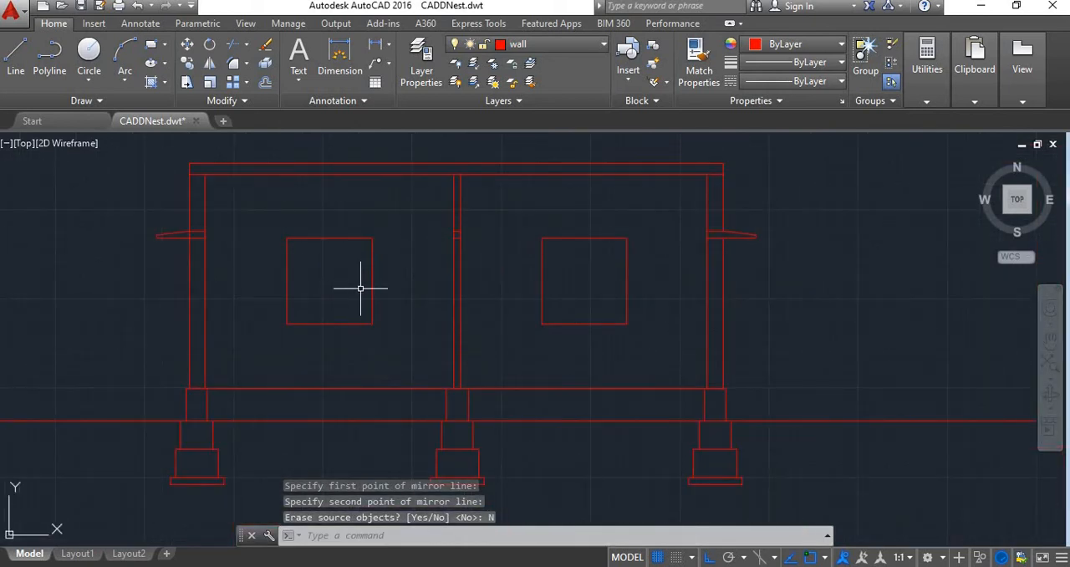
{"action": "type", "text": "tr"}
{"action": "key", "text": "Return"}
{"action": "key", "text": "Return"}
{"action": "scroll", "coordinate": [179, 227], "scroll_direction": "up", "scroll_amount": 2}
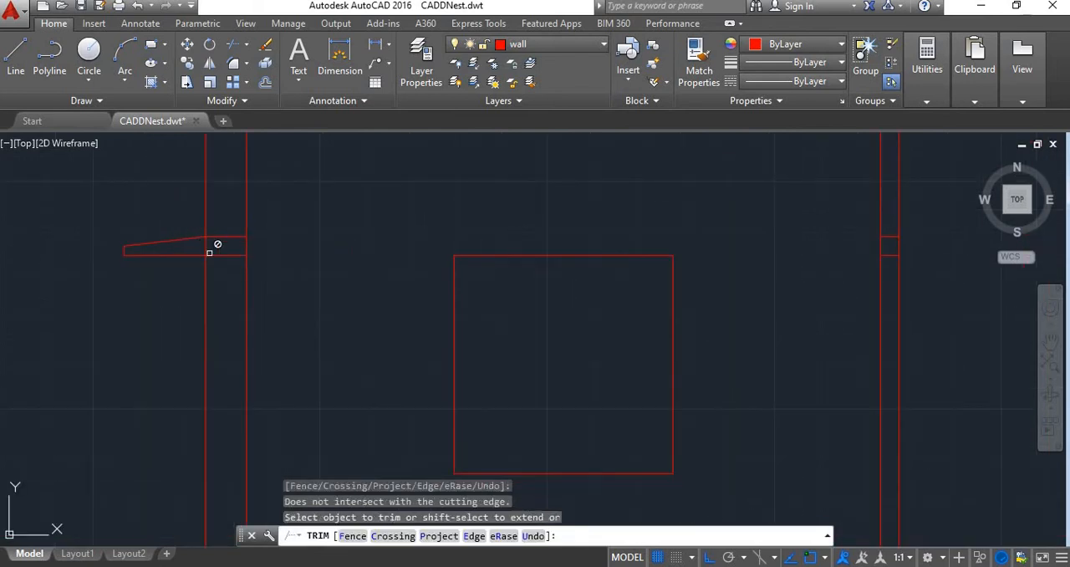
{"action": "left_click", "coordinate": [209, 249]}
{"action": "left_click", "coordinate": [200, 247]}
{"action": "left_click", "coordinate": [211, 248]}
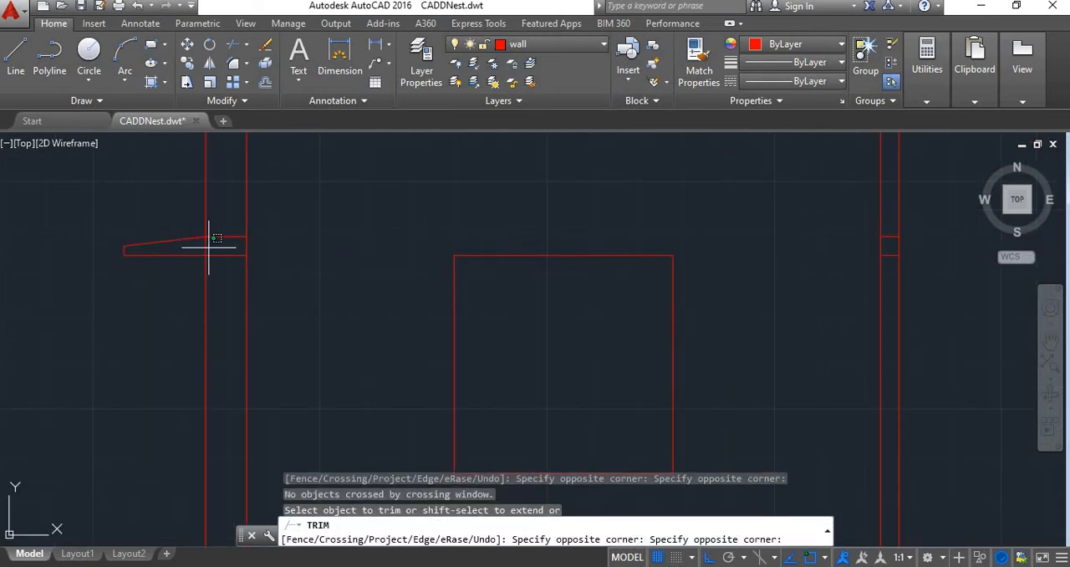
{"action": "left_click", "coordinate": [199, 246]}
{"action": "scroll", "coordinate": [259, 248], "scroll_direction": "down", "scroll_amount": 4}
{"action": "scroll", "coordinate": [243, 255], "scroll_direction": "down", "scroll_amount": 2}
{"action": "left_click", "coordinate": [367, 268]}
{"action": "key", "text": "Escape"}
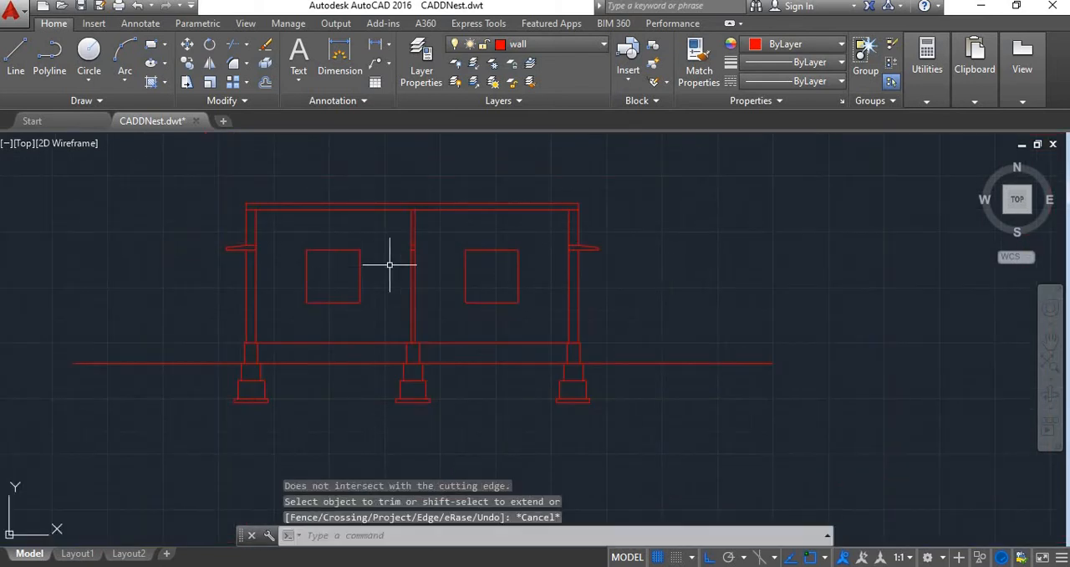
{"action": "scroll", "coordinate": [396, 301], "scroll_direction": "down", "scroll_amount": 3}
{"action": "scroll", "coordinate": [394, 306], "scroll_direction": "up", "scroll_amount": 5}
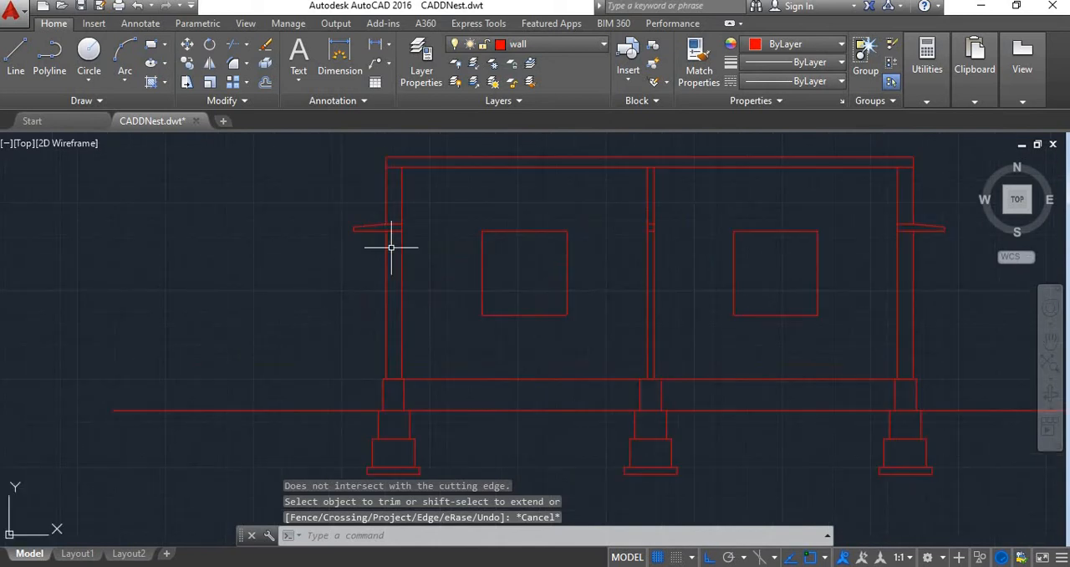
{"action": "scroll", "coordinate": [559, 259], "scroll_direction": "down", "scroll_amount": 4}
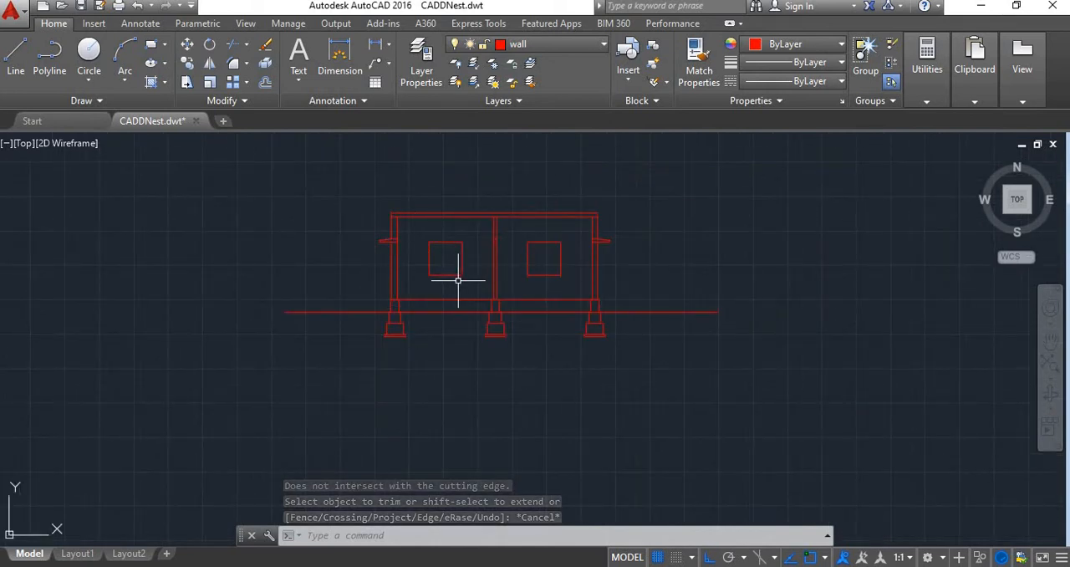
Offset the roof slab's top line 1'6" upward for the parapet's top edge
{"action": "scroll", "coordinate": [456, 288], "scroll_direction": "up", "scroll_amount": 2}
{"action": "scroll", "coordinate": [465, 346], "scroll_direction": "down", "scroll_amount": 2}
{"action": "scroll", "coordinate": [410, 239], "scroll_direction": "up", "scroll_amount": 5}
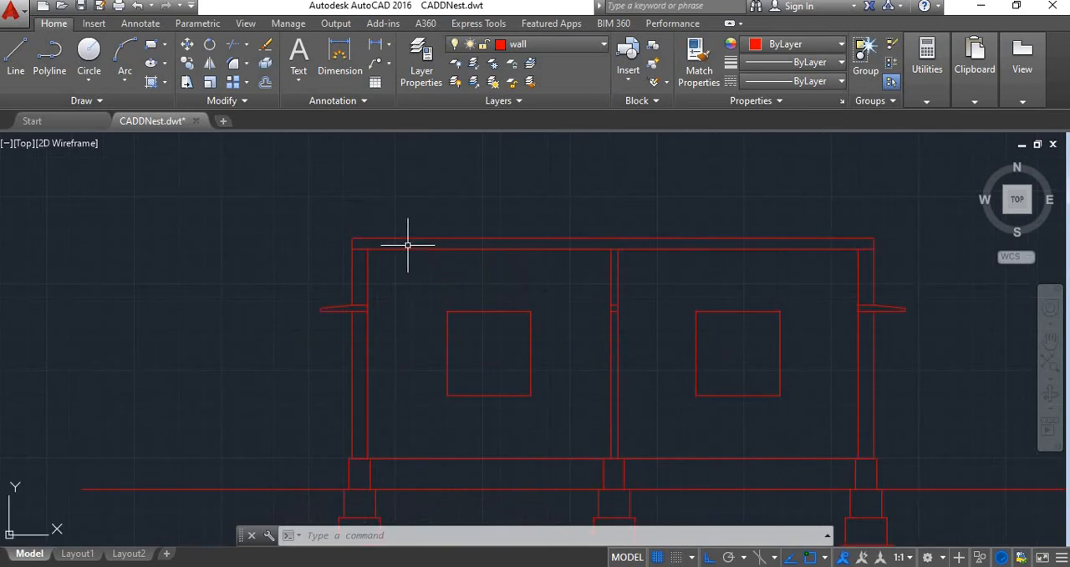
{"action": "scroll", "coordinate": [322, 229], "scroll_direction": "down", "scroll_amount": 3}
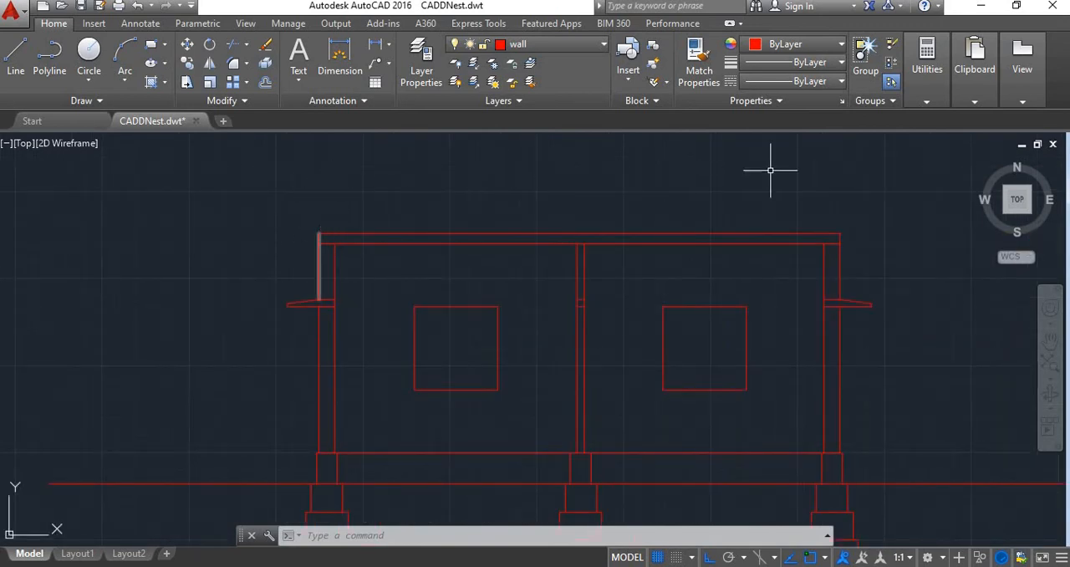
{"action": "key", "text": "Escape"}
{"action": "key", "text": "Escape"}
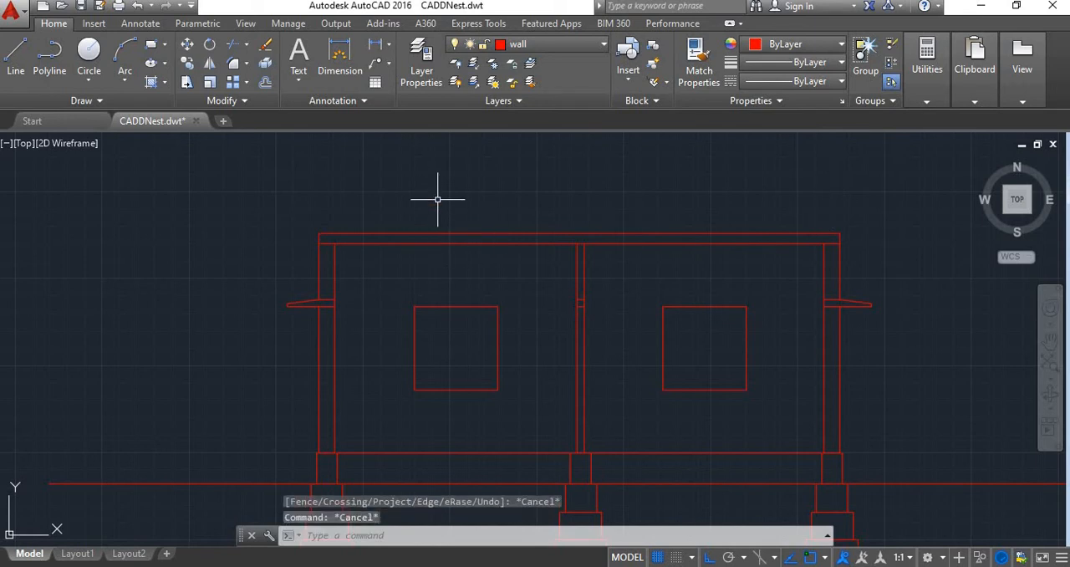
{"action": "type", "text": "o"}
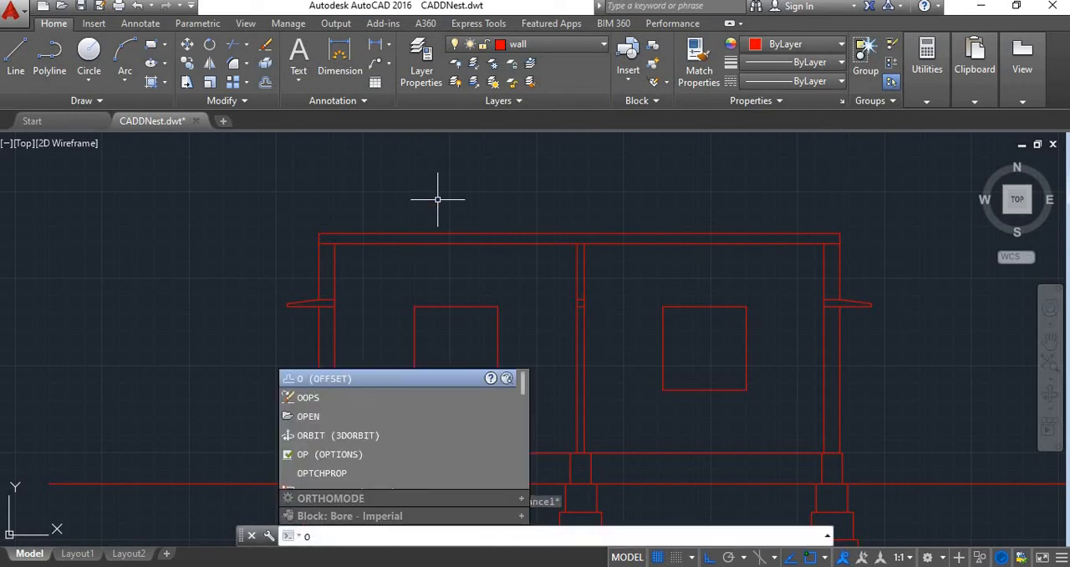
{"action": "key", "text": "Return"}
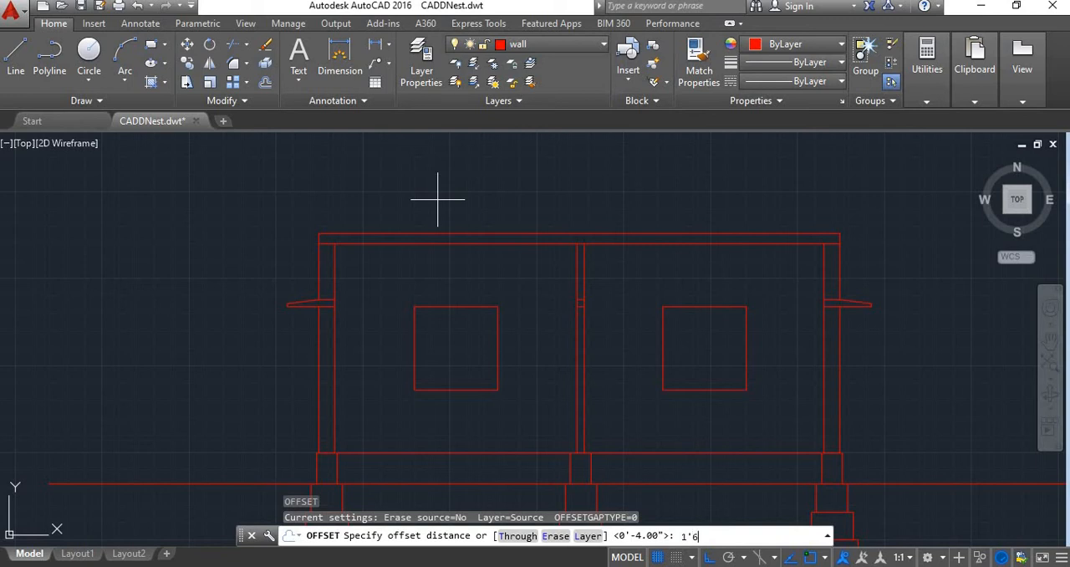
{"action": "type", "text": "1'6\""}
{"action": "key", "text": "Return"}
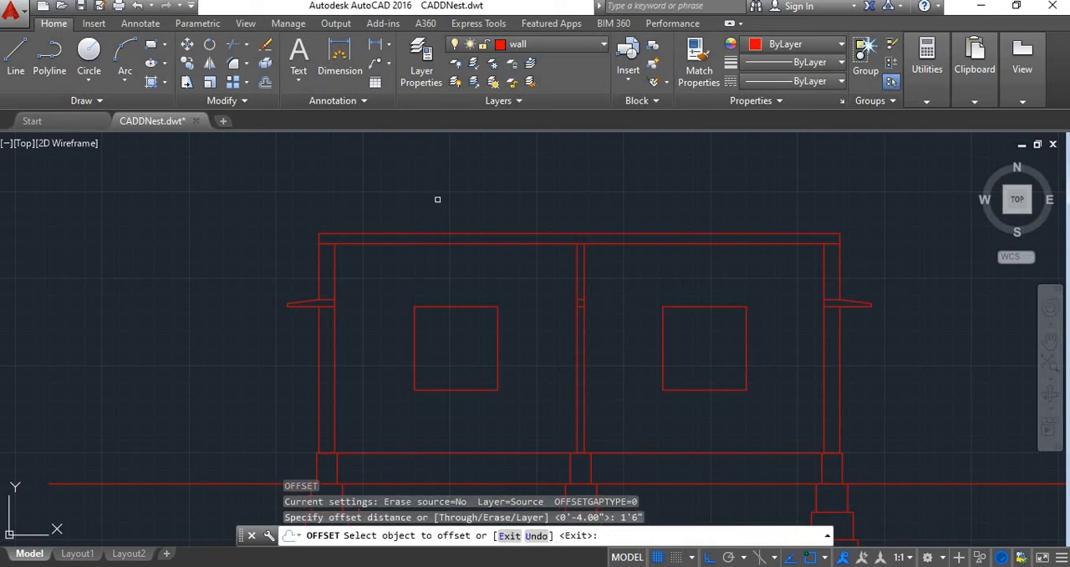
{"action": "left_click", "coordinate": [405, 234]}
{"action": "left_click", "coordinate": [372, 175]}
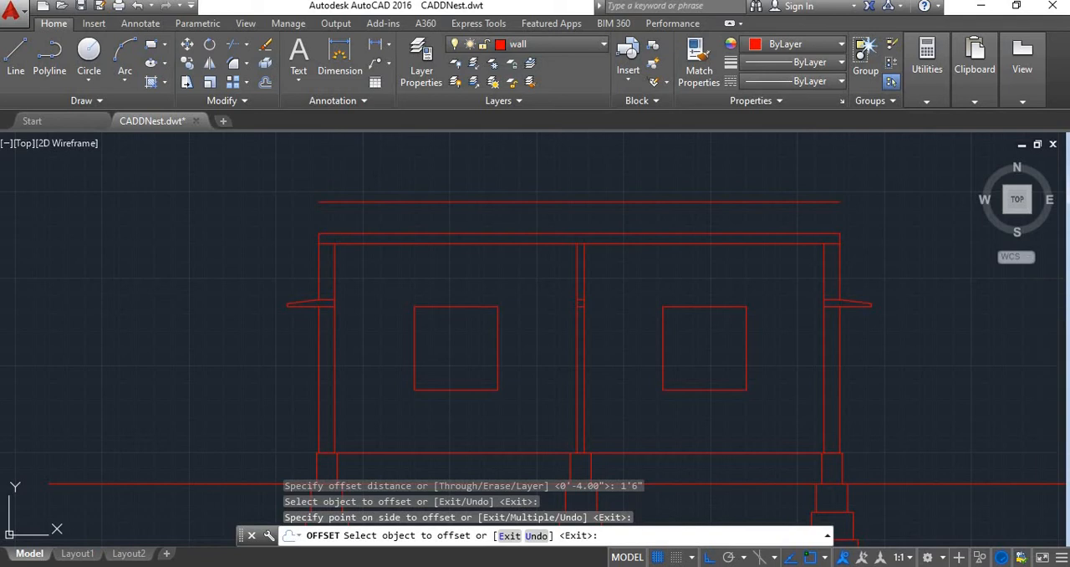
{"action": "key", "text": "Escape"}
Draw vertical lines joining the parapet's top edge to the roof slab at both outer ends
{"action": "type", "text": "l"}
{"action": "key", "text": "Return"}
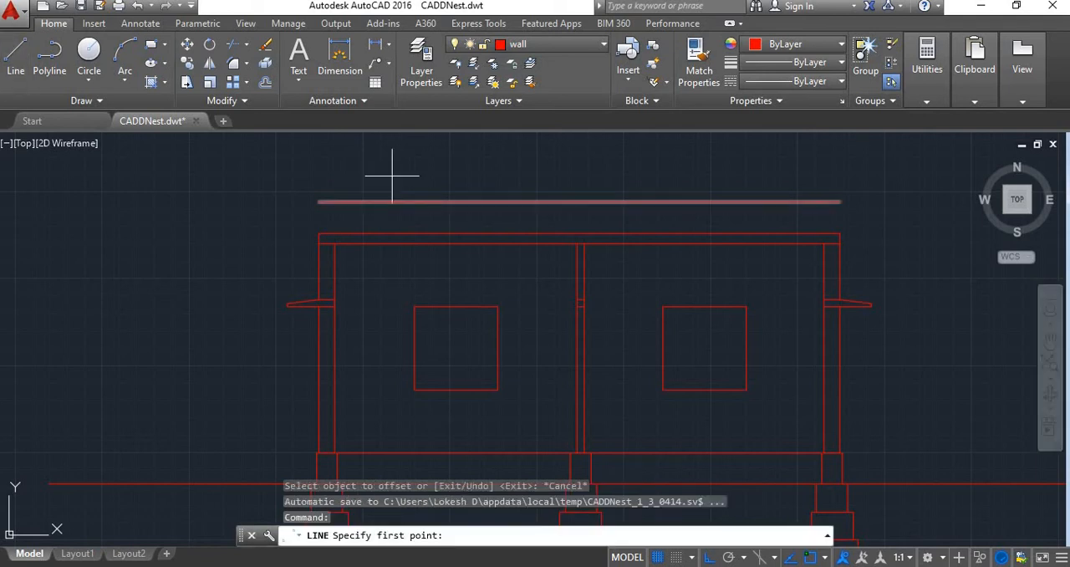
{"action": "left_click", "coordinate": [318, 234]}
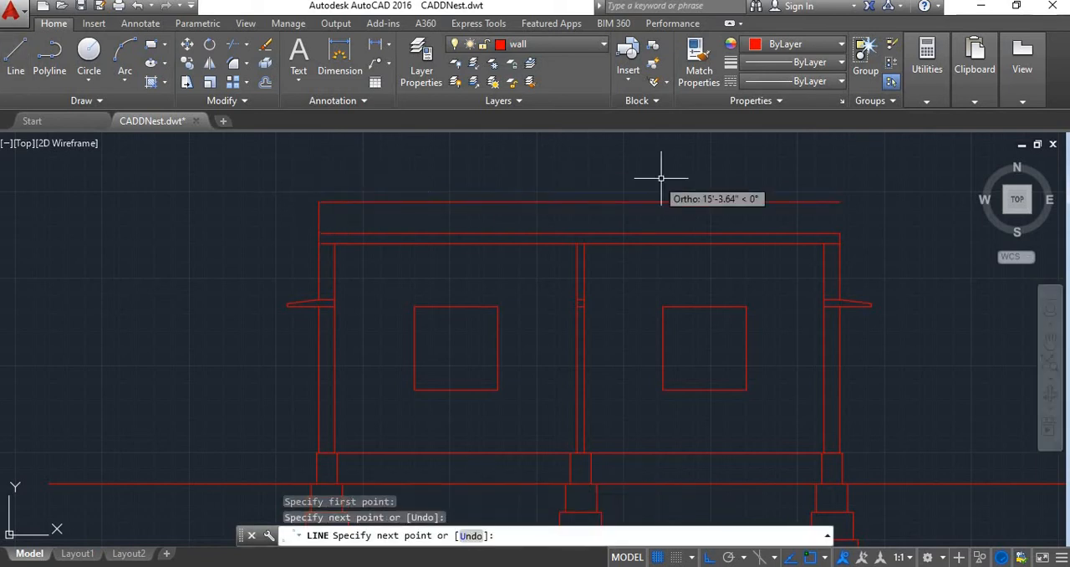
{"action": "key", "text": "Escape"}
{"action": "key", "text": "Return"}
{"action": "left_click", "coordinate": [838, 201]}
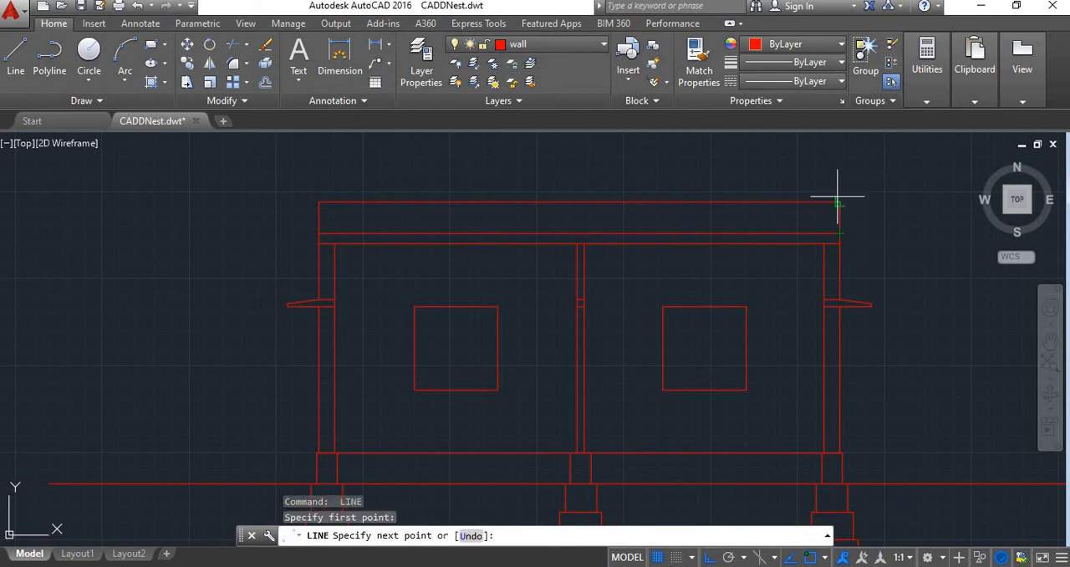
{"action": "left_click", "coordinate": [846, 207]}
{"action": "key", "text": "Escape"}
Offset both outer vertical lines of the parapet 4" inward to give the parapet walls their thickness
{"action": "type", "text": "o"}
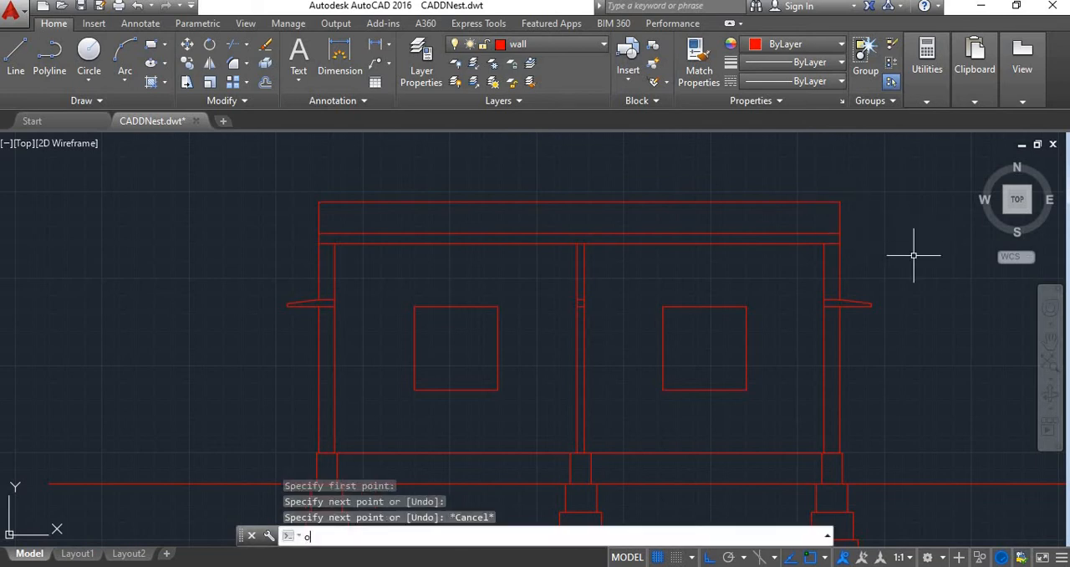
{"action": "key", "text": "Return"}
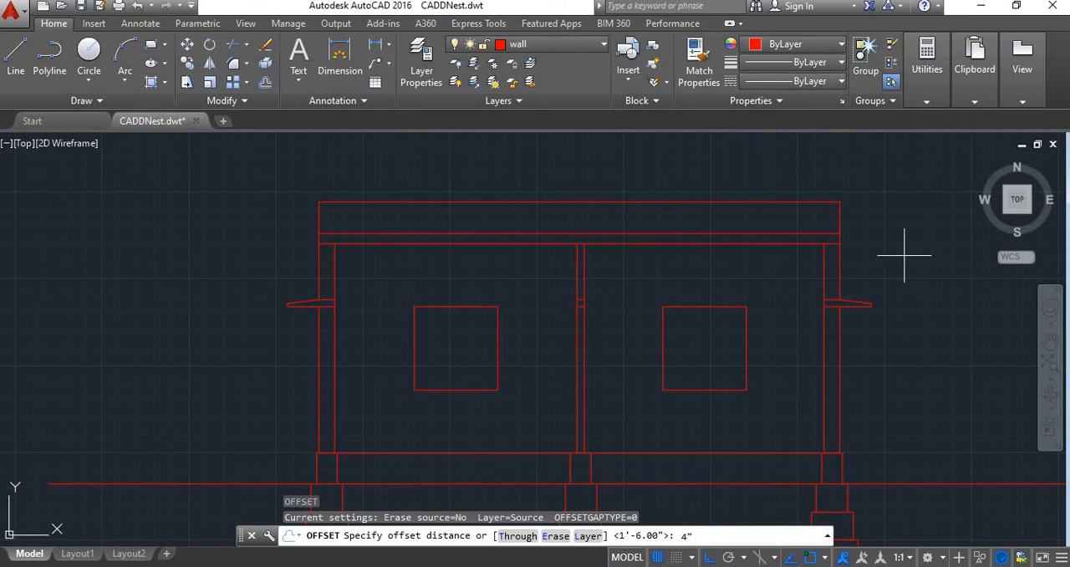
{"action": "key", "text": "Return"}
{"action": "left_click", "coordinate": [319, 216]}
{"action": "left_click", "coordinate": [364, 229]}
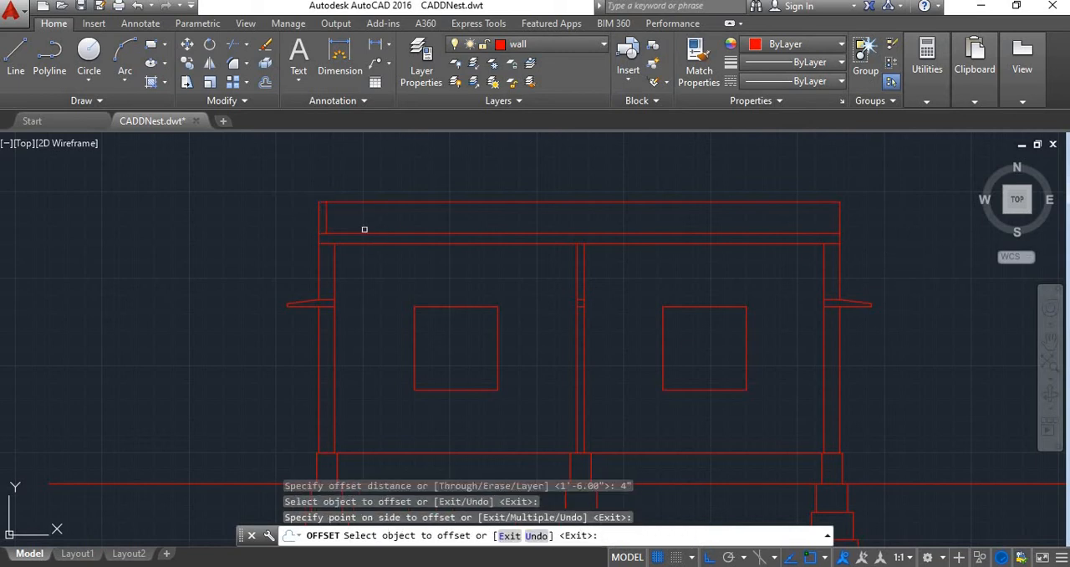
{"action": "left_click", "coordinate": [838, 220]}
{"action": "left_click", "coordinate": [819, 220]}
{"action": "scroll", "coordinate": [822, 228], "scroll_direction": "down", "scroll_amount": 2}
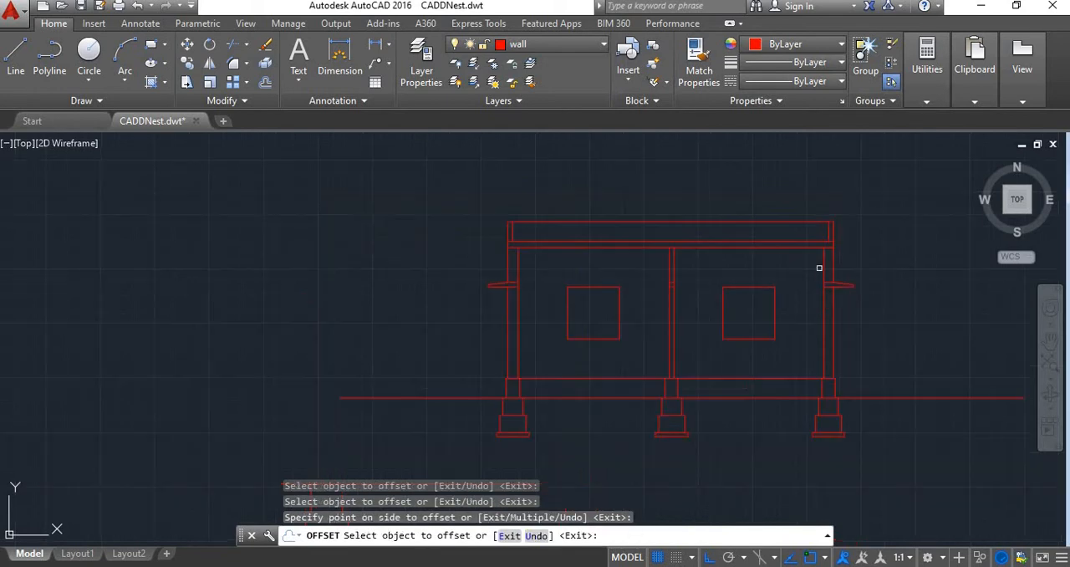
{"action": "key", "text": "Escape"}
Look over the whole building section, from the parapet down to the footings
{"action": "scroll", "coordinate": [769, 284], "scroll_direction": "down", "scroll_amount": 2}
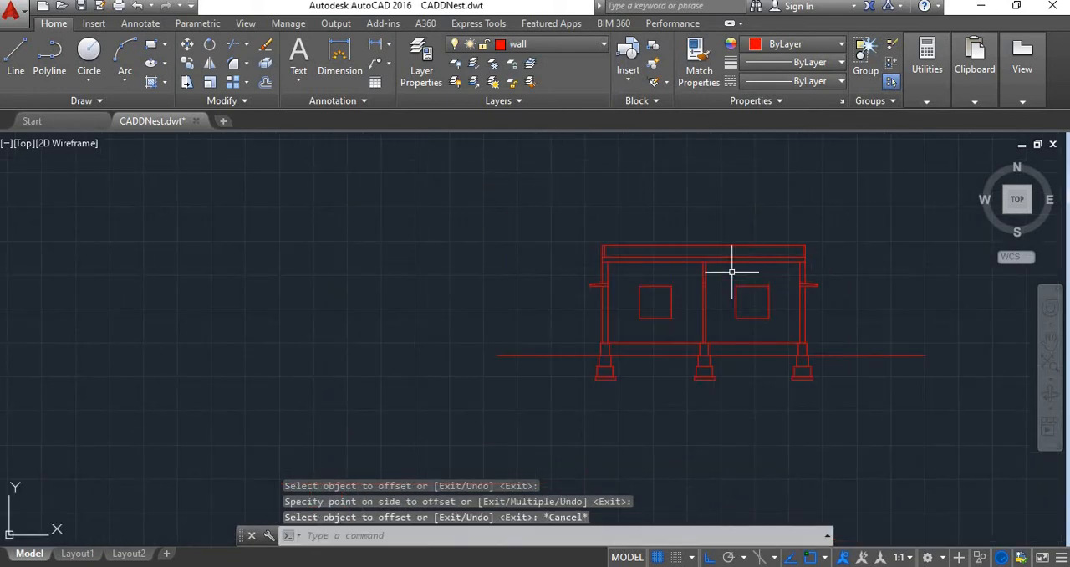
{"action": "scroll", "coordinate": [711, 251], "scroll_direction": "down", "scroll_amount": 2}
{"action": "scroll", "coordinate": [755, 249], "scroll_direction": "up", "scroll_amount": 6}
{"action": "scroll", "coordinate": [515, 292], "scroll_direction": "down", "scroll_amount": 2}
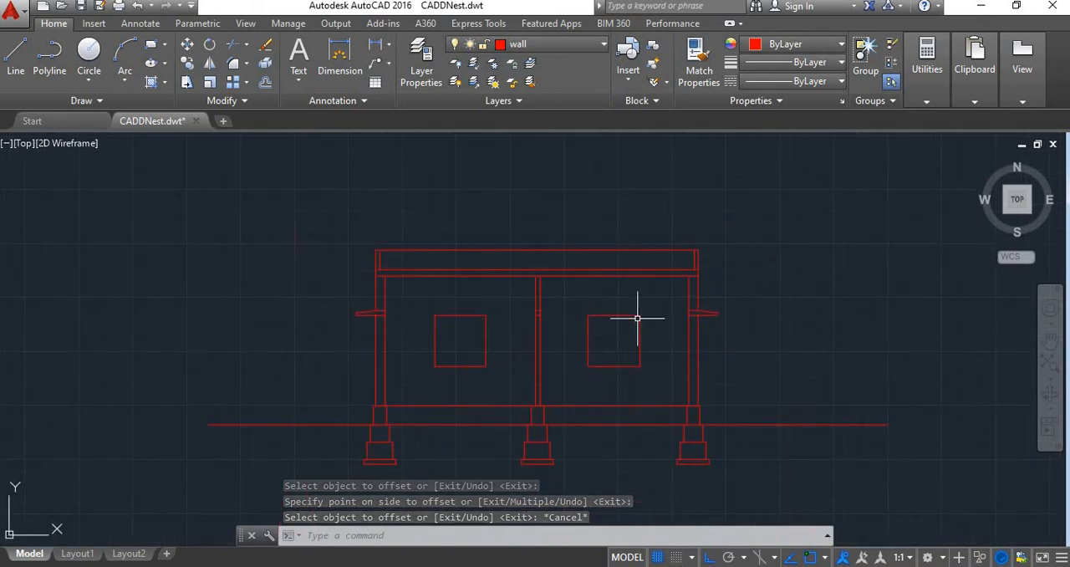
{"action": "scroll", "coordinate": [582, 277], "scroll_direction": "down", "scroll_amount": 3}
{"action": "scroll", "coordinate": [418, 268], "scroll_direction": "down", "scroll_amount": 1}
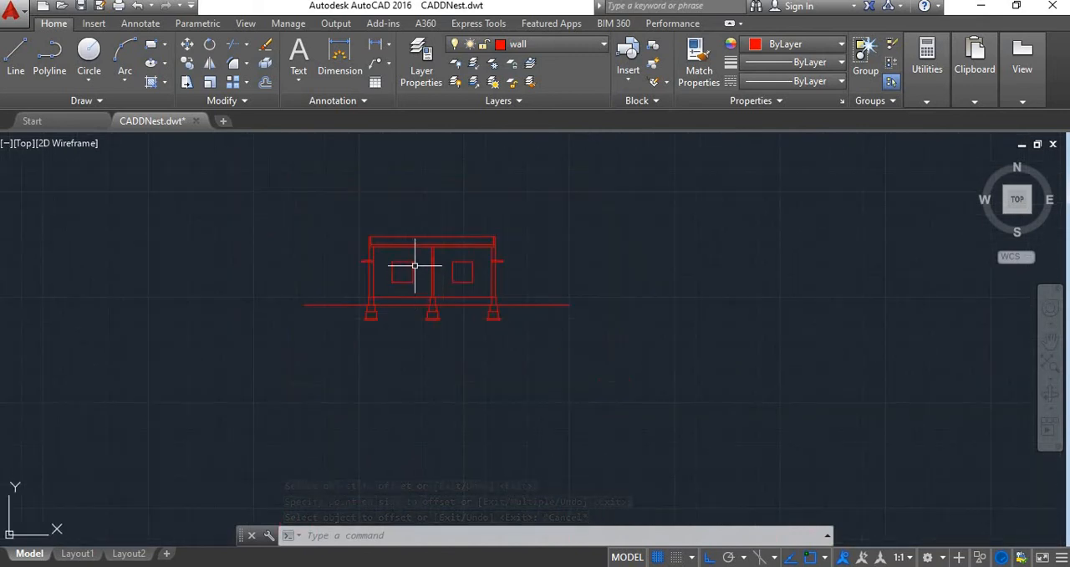
{"action": "scroll", "coordinate": [413, 258], "scroll_direction": "up", "scroll_amount": 3}
{"action": "scroll", "coordinate": [433, 275], "scroll_direction": "down", "scroll_amount": 2}
{"action": "scroll", "coordinate": [436, 273], "scroll_direction": "up", "scroll_amount": 1}
{"action": "scroll", "coordinate": [435, 273], "scroll_direction": "up", "scroll_amount": 3}
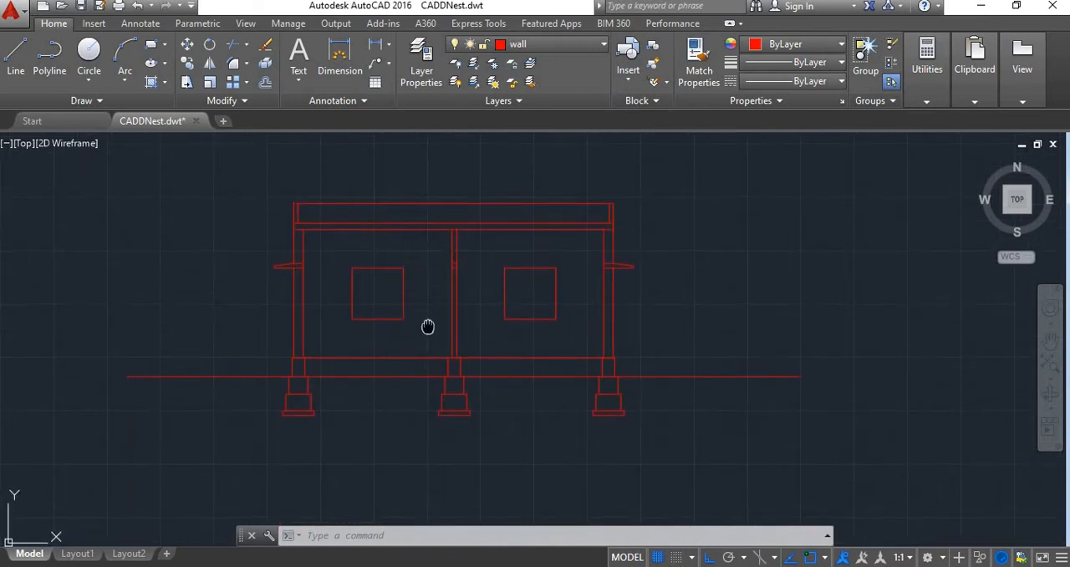
{"action": "scroll", "coordinate": [425, 327], "scroll_direction": "down", "scroll_amount": 1}
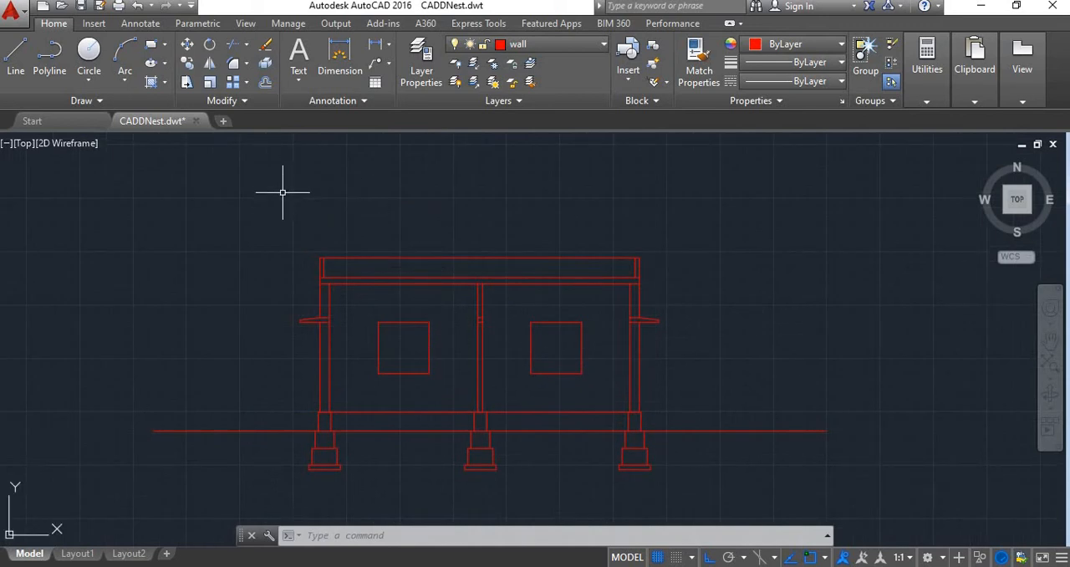
Try hatching the left parapet and the left wall between slab and lintel with the ANSI32 pattern, and undo the hatch
{"action": "left_click", "coordinate": [163, 81]}
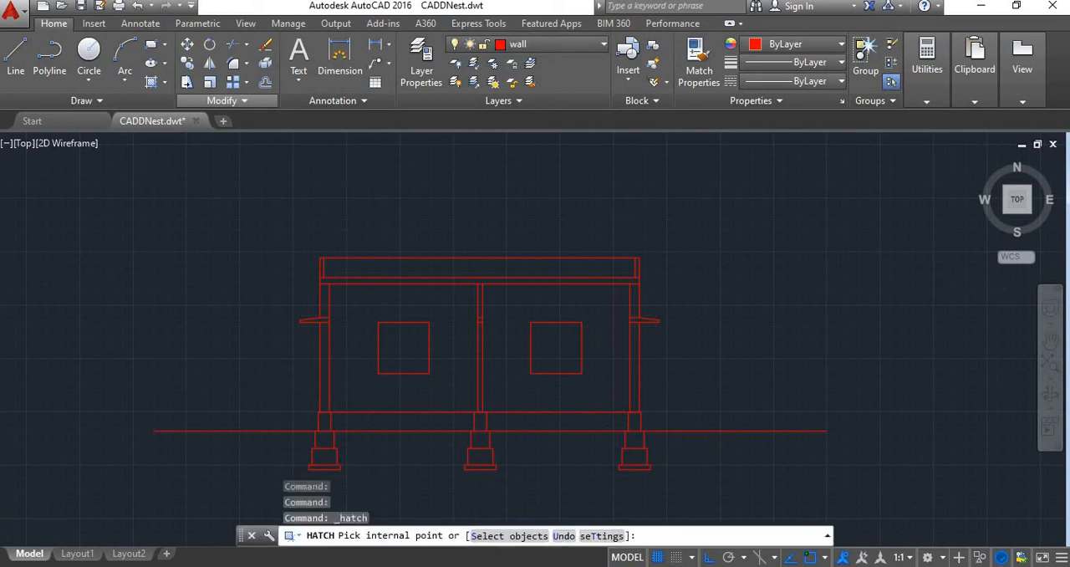
{"action": "scroll", "coordinate": [304, 202], "scroll_direction": "down", "scroll_amount": 3}
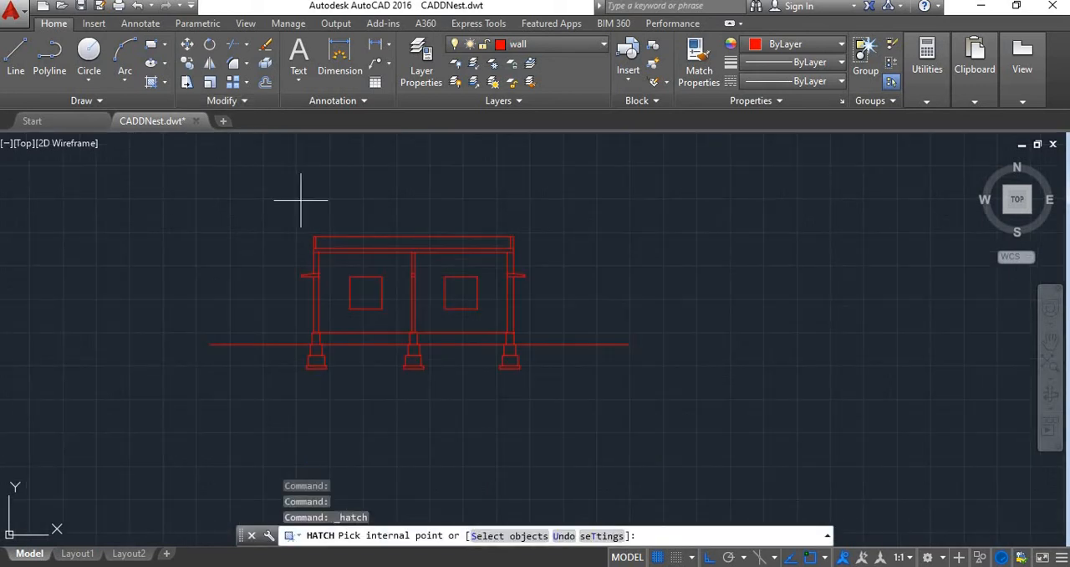
{"action": "scroll", "coordinate": [374, 217], "scroll_direction": "down", "scroll_amount": 2}
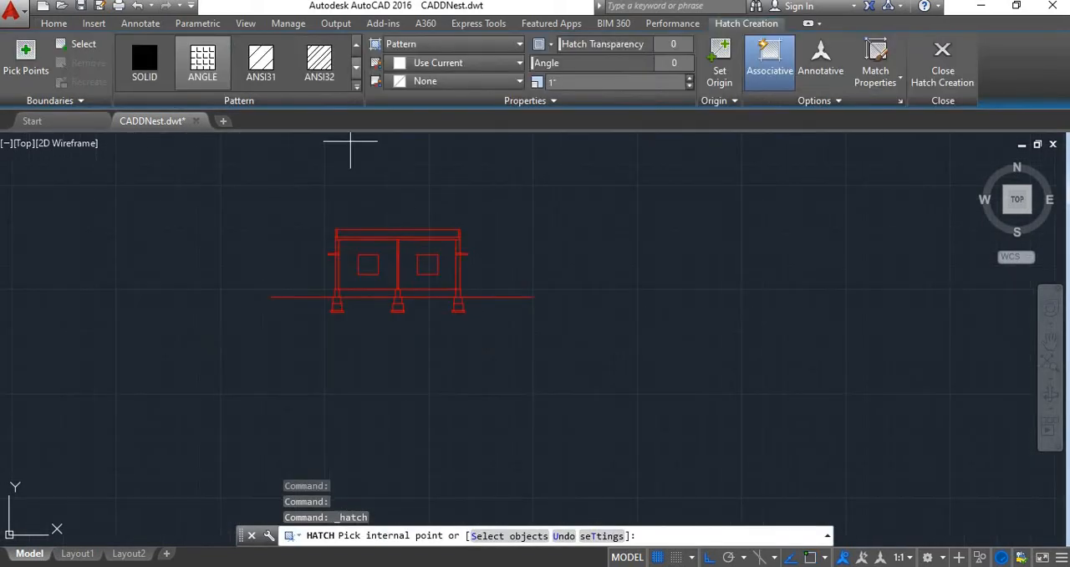
{"action": "left_click", "coordinate": [357, 81]}
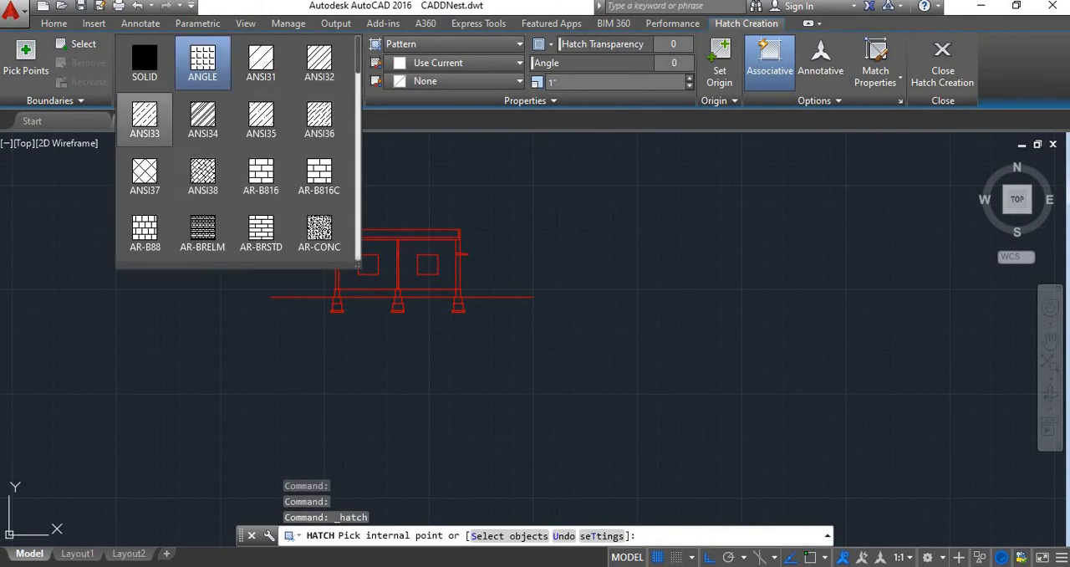
{"action": "scroll", "coordinate": [261, 232], "scroll_direction": "down", "scroll_amount": 4}
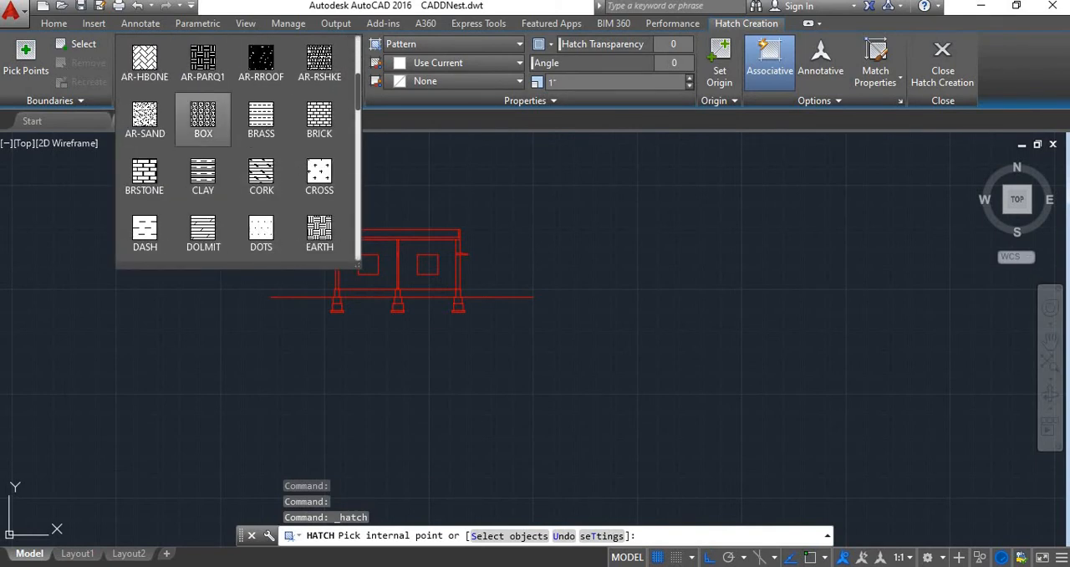
{"action": "scroll", "coordinate": [203, 67], "scroll_direction": "up", "scroll_amount": 4}
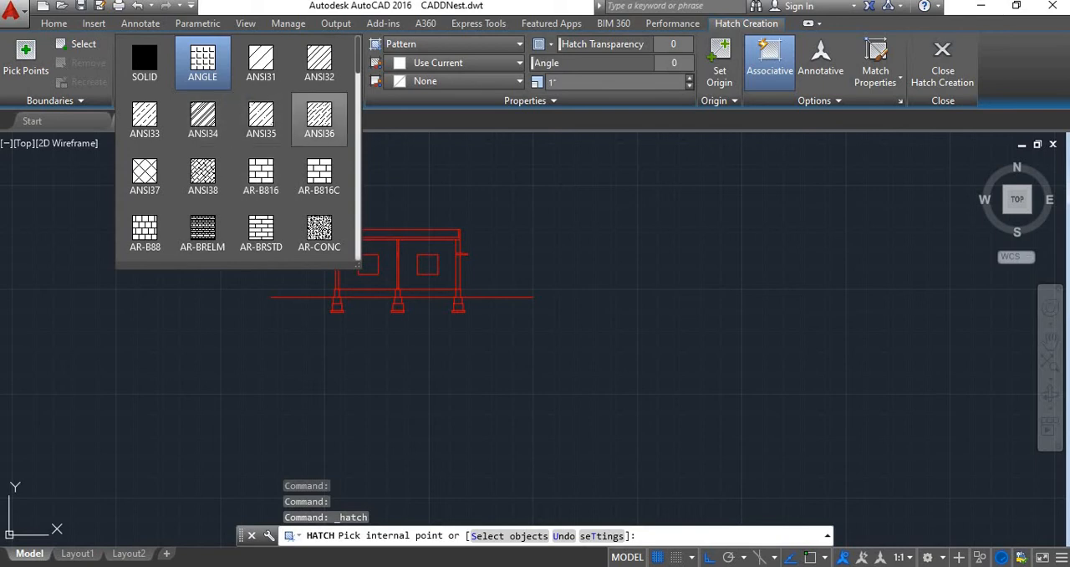
{"action": "scroll", "coordinate": [575, 224], "scroll_direction": "down", "scroll_amount": 3}
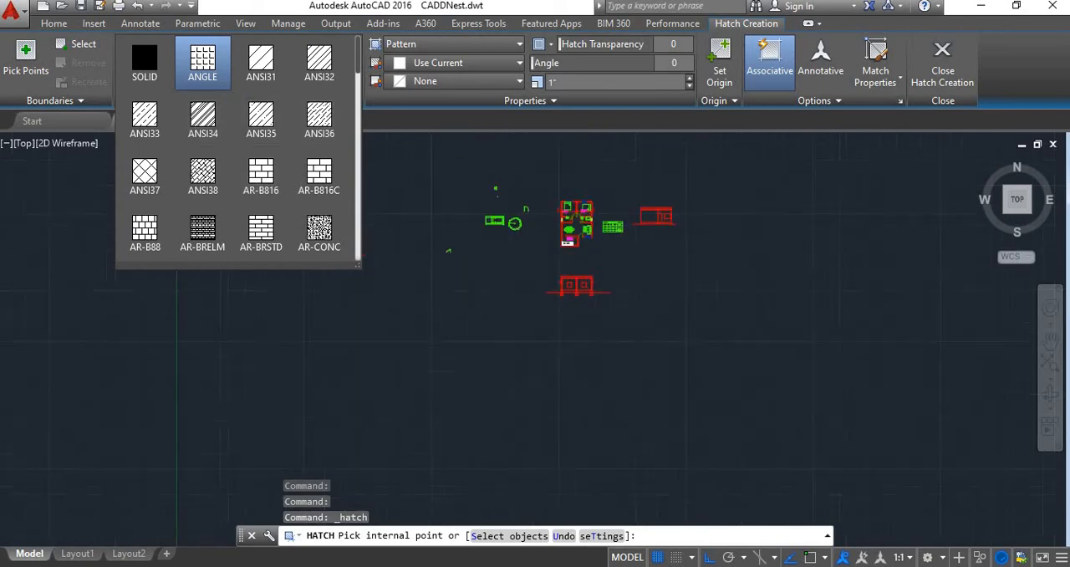
{"action": "scroll", "coordinate": [619, 286], "scroll_direction": "up", "scroll_amount": 5}
{"action": "scroll", "coordinate": [604, 285], "scroll_direction": "up", "scroll_amount": 5}
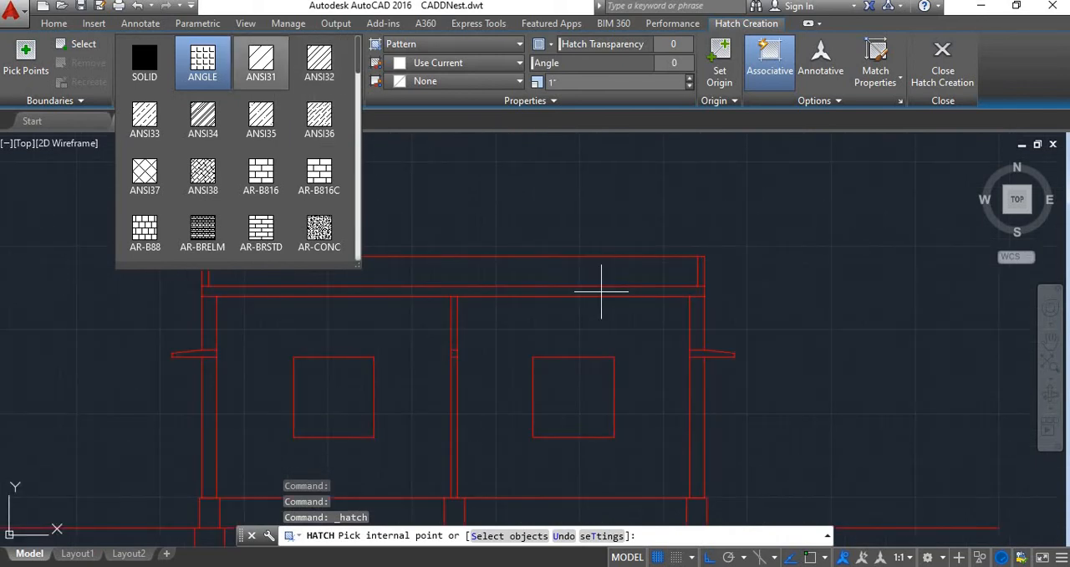
{"action": "left_click", "coordinate": [318, 63]}
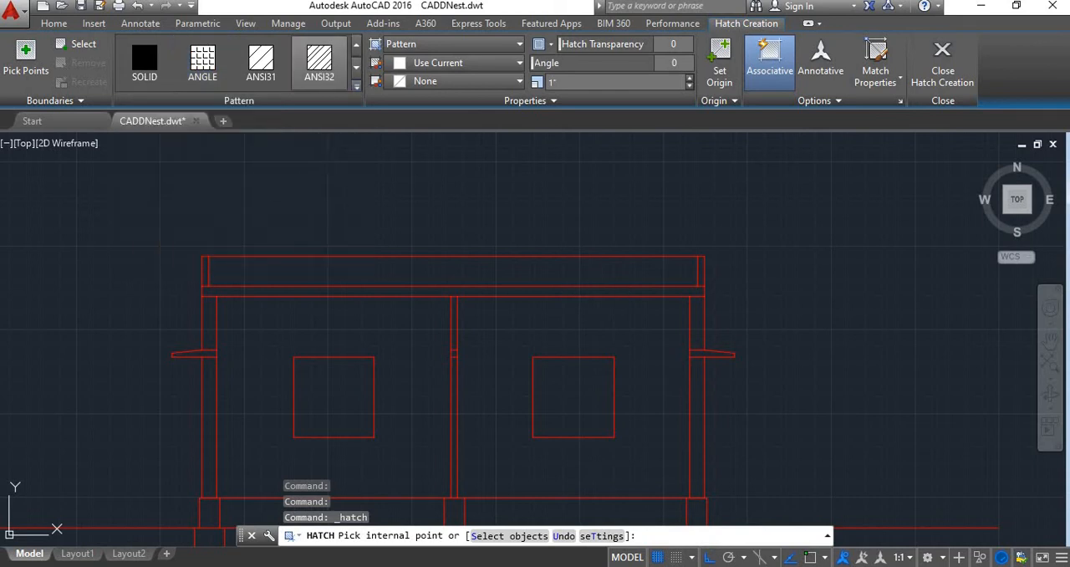
{"action": "left_click", "coordinate": [210, 310]}
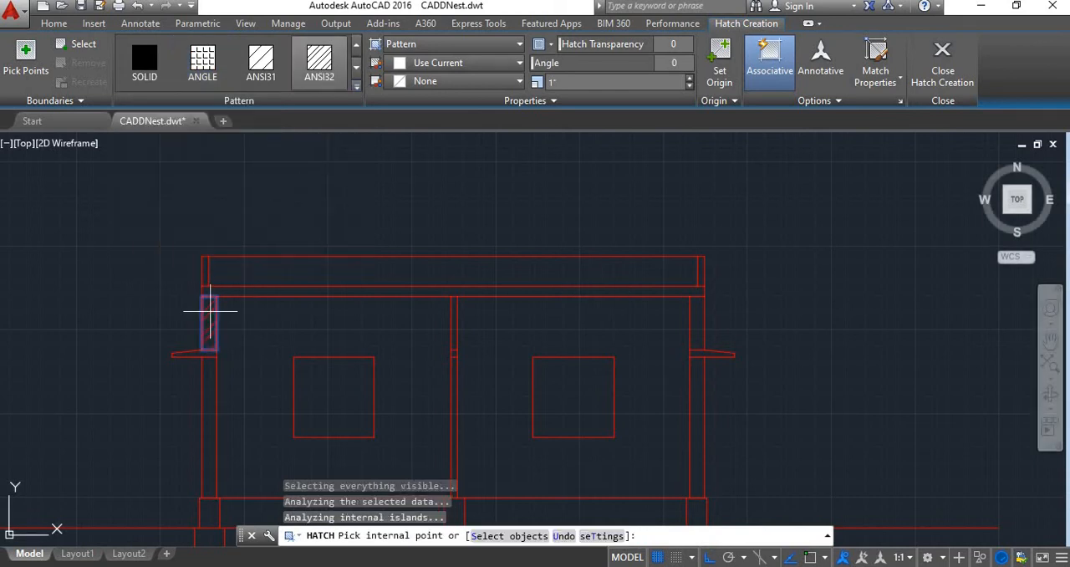
{"action": "scroll", "coordinate": [186, 249], "scroll_direction": "up", "scroll_amount": 2}
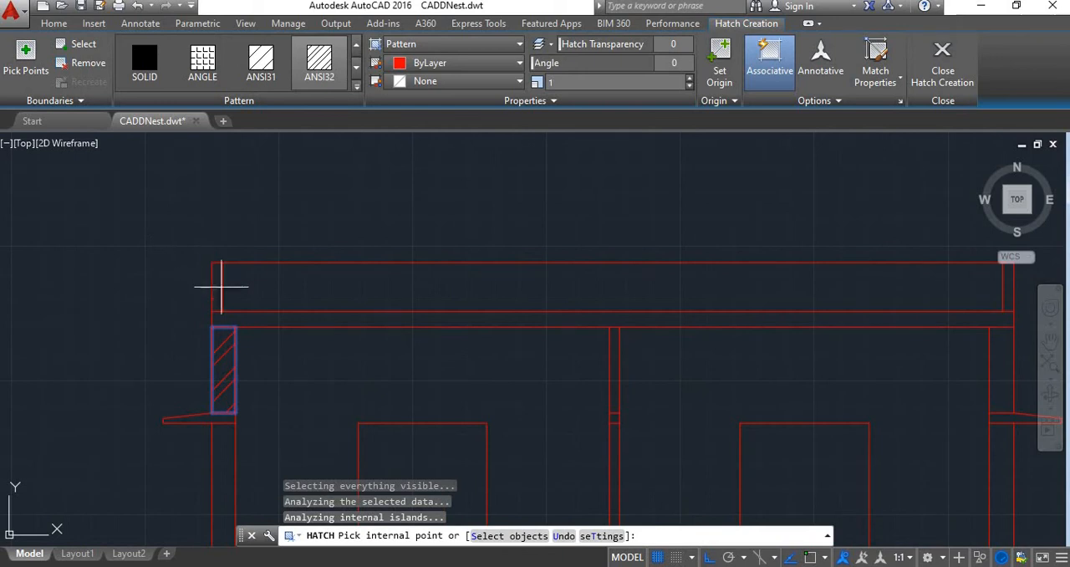
{"action": "scroll", "coordinate": [216, 281], "scroll_direction": "down", "scroll_amount": 4}
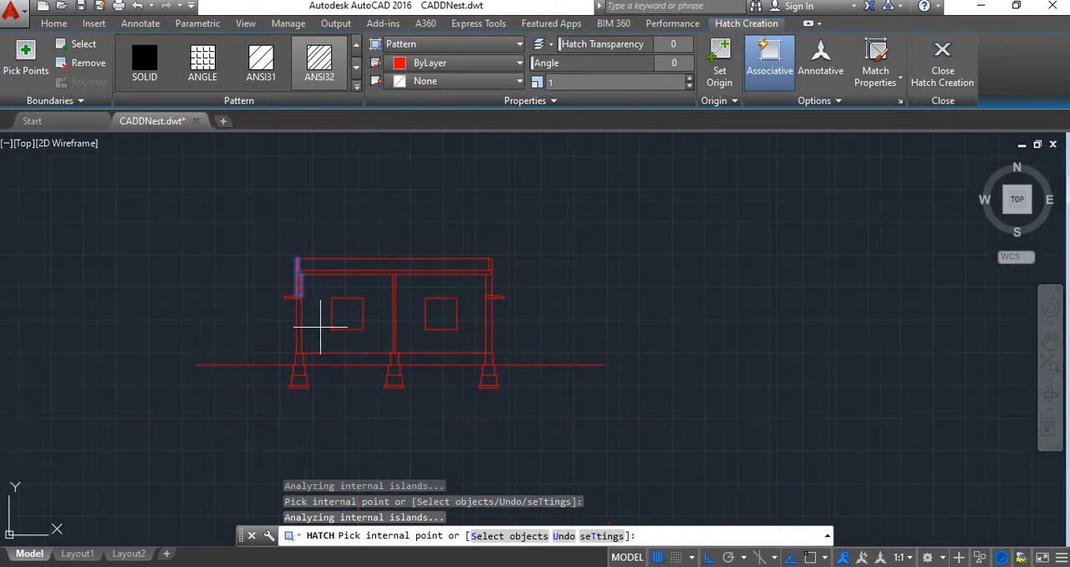
{"action": "scroll", "coordinate": [287, 342], "scroll_direction": "up", "scroll_amount": 2}
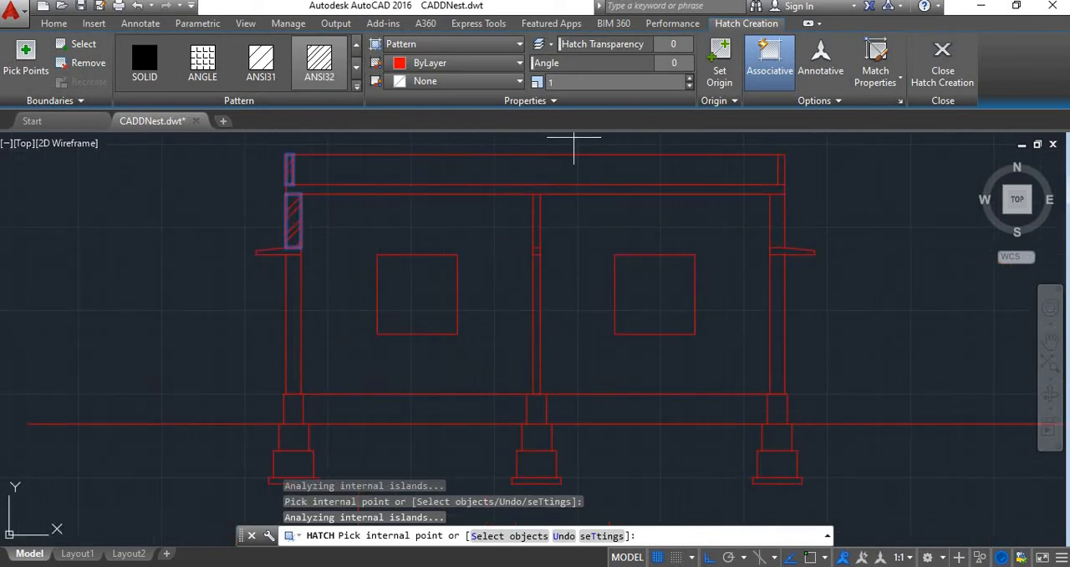
{"action": "key", "text": "Return"}
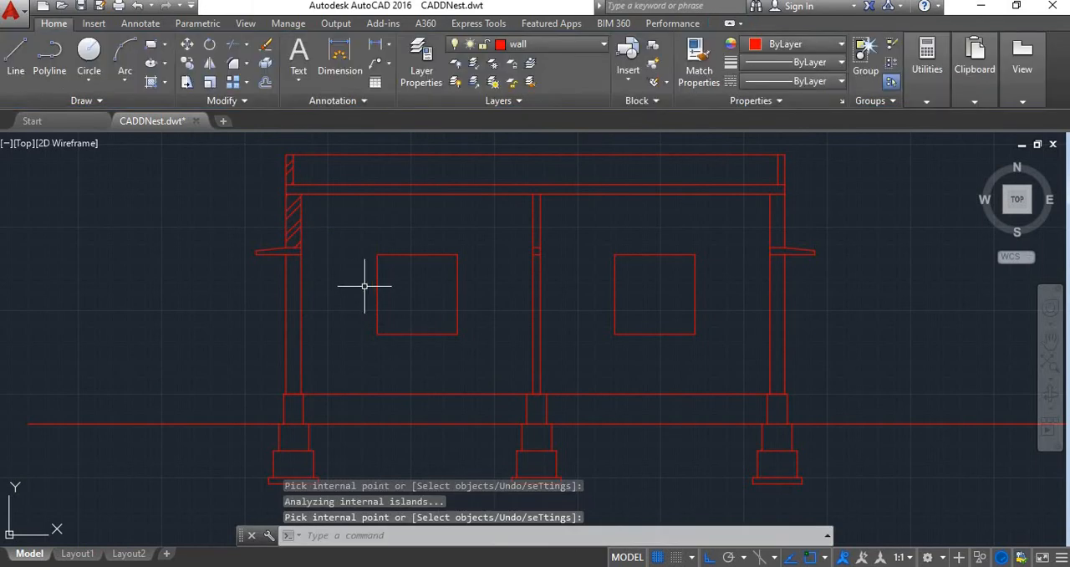
{"action": "key", "text": "ctrl+z"}
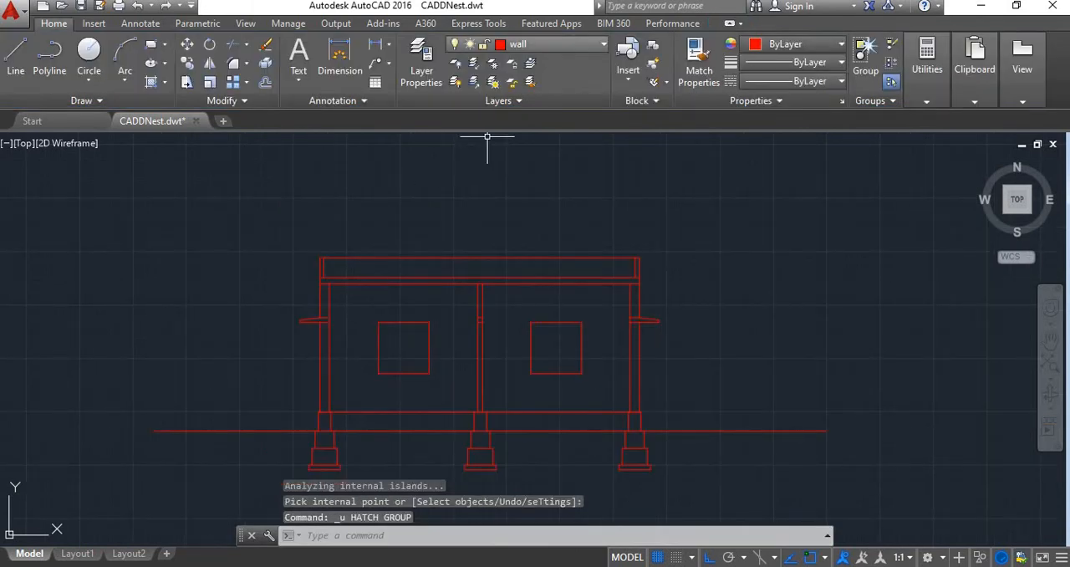
Make the ventilator layer current and hatch the left parapet and both parts of the left wall with the ANSI32 pattern
{"action": "left_click", "coordinate": [519, 43]}
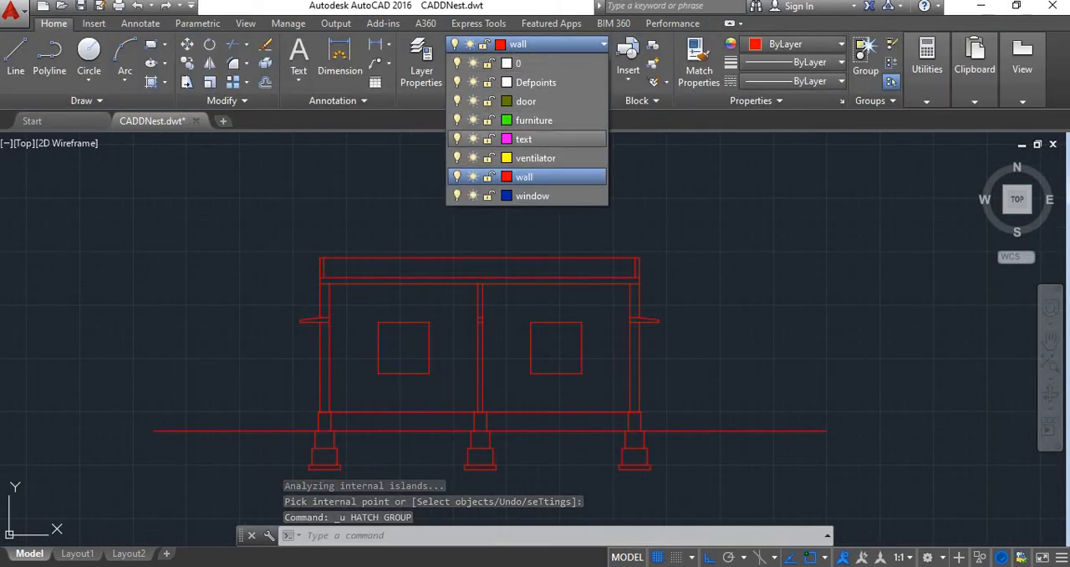
{"action": "left_click", "coordinate": [535, 157]}
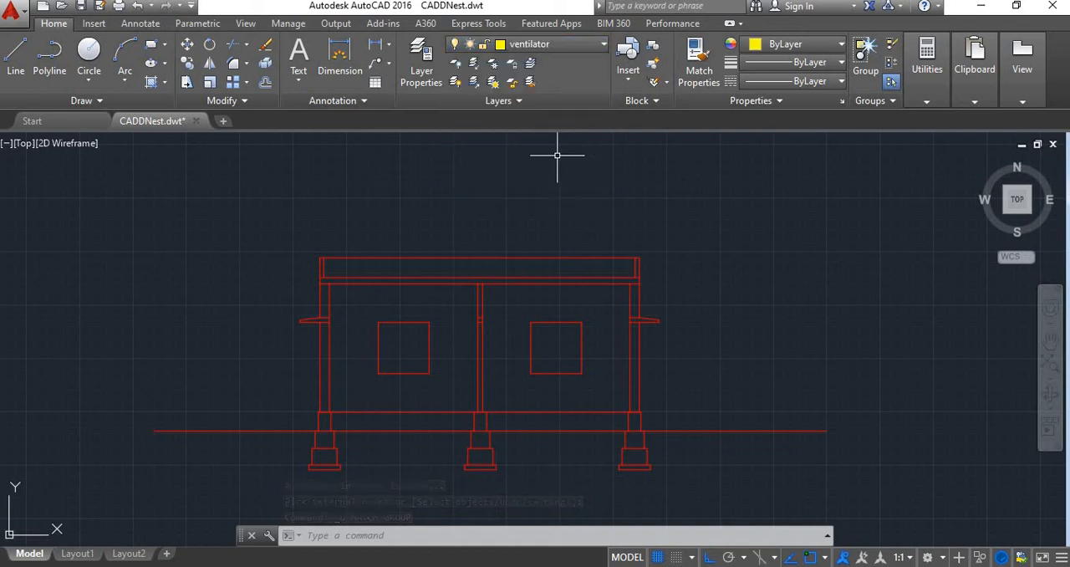
{"action": "scroll", "coordinate": [346, 299], "scroll_direction": "up", "scroll_amount": 4}
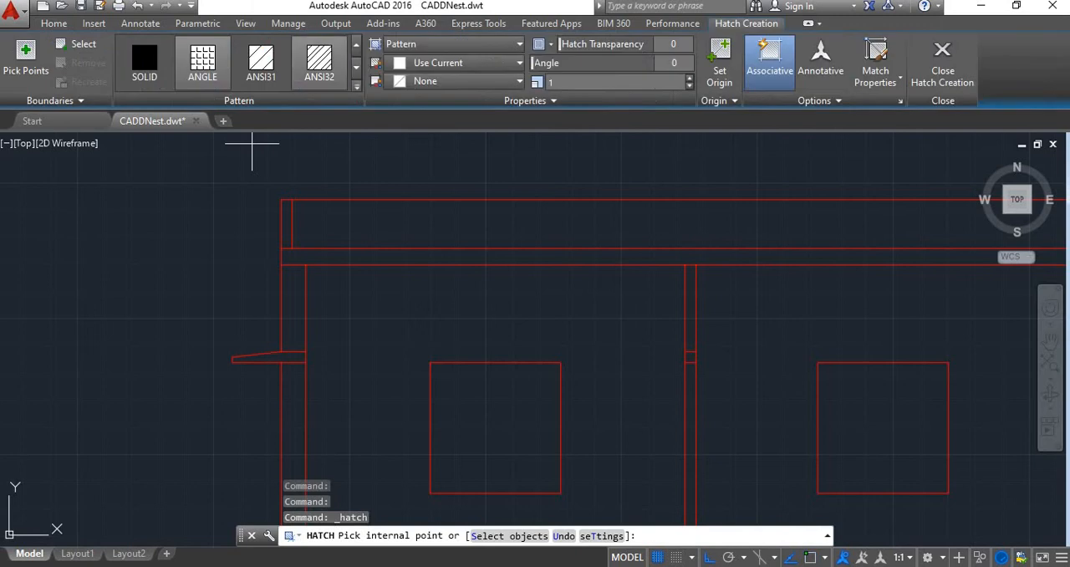
{"action": "left_click", "coordinate": [291, 316]}
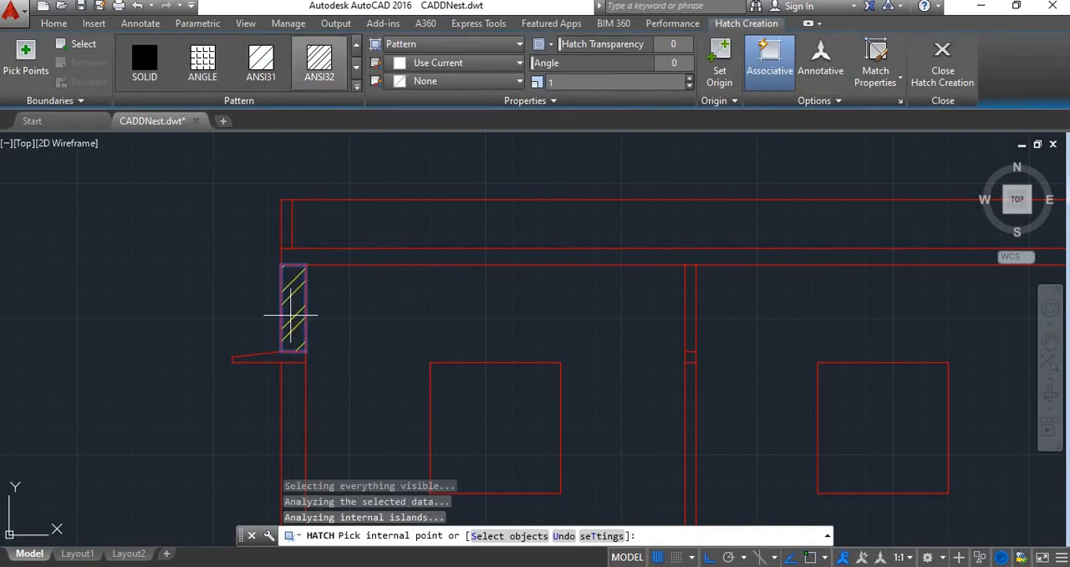
{"action": "left_click", "coordinate": [287, 222]}
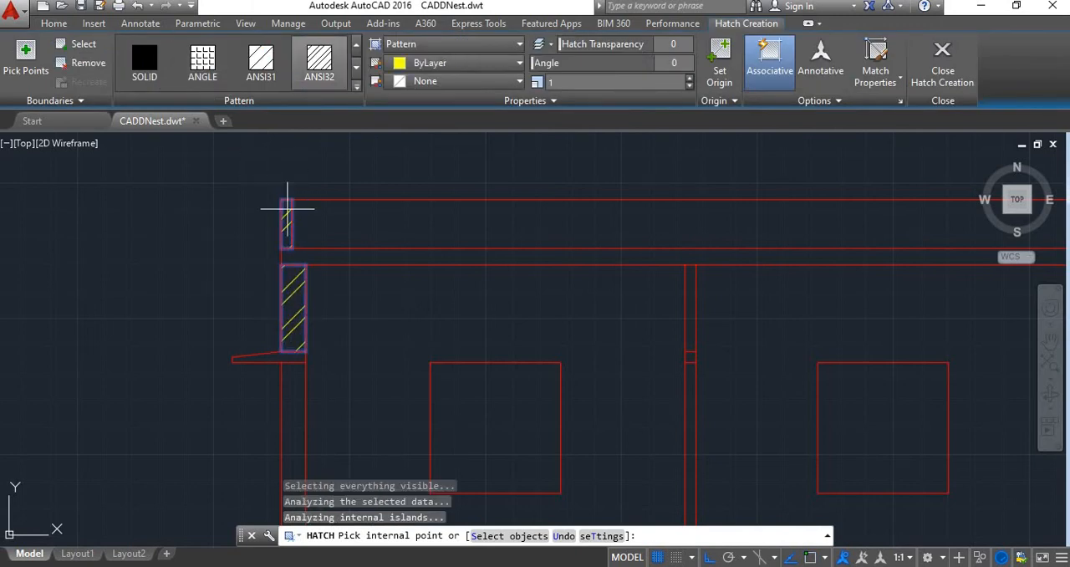
{"action": "scroll", "coordinate": [332, 387], "scroll_direction": "down", "scroll_amount": 2}
{"action": "left_click", "coordinate": [310, 432]}
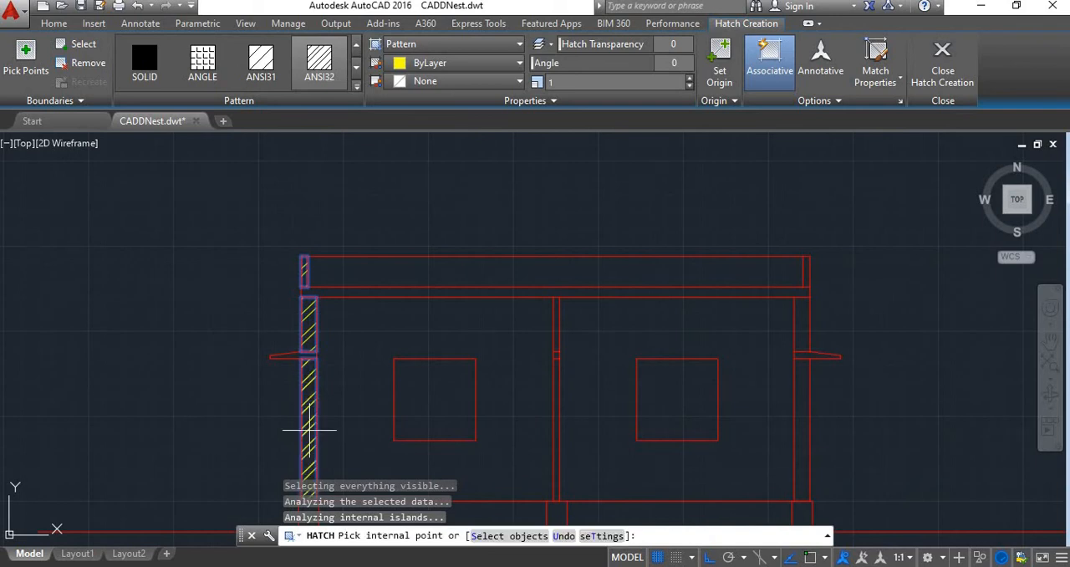
Add the middle wall to the ANSI32 hatch, both above and below its lintel
{"action": "scroll", "coordinate": [619, 308], "scroll_direction": "up", "scroll_amount": 4}
{"action": "left_click", "coordinate": [465, 325]}
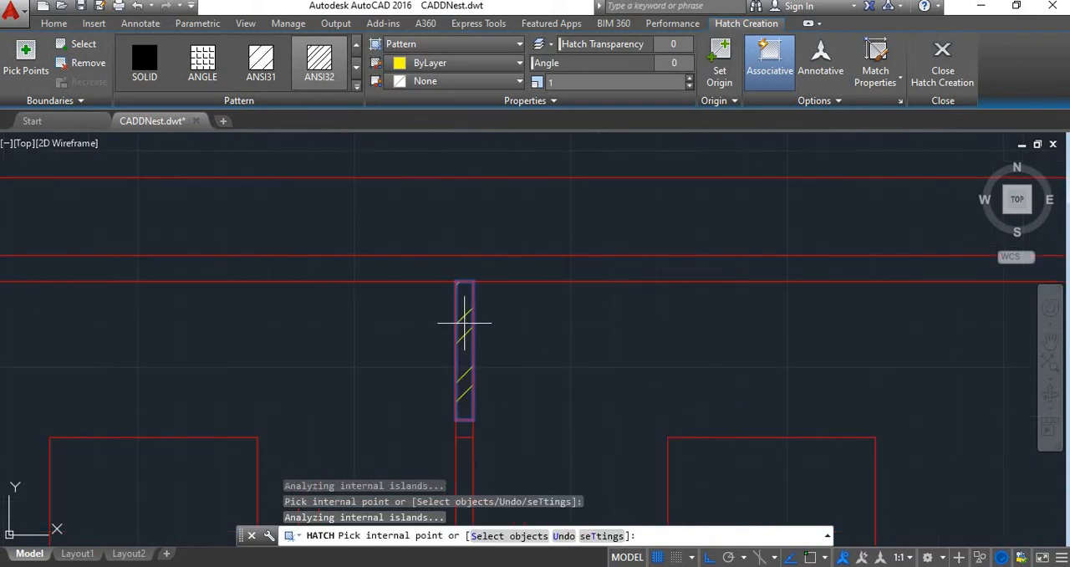
{"action": "scroll", "coordinate": [484, 332], "scroll_direction": "down", "scroll_amount": 3}
{"action": "scroll", "coordinate": [488, 343], "scroll_direction": "up", "scroll_amount": 2}
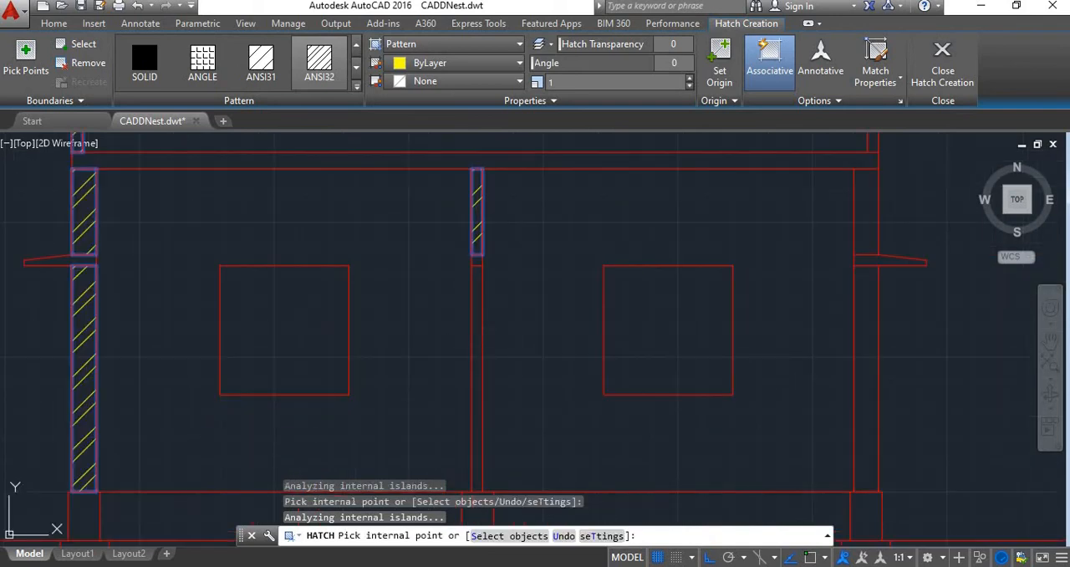
{"action": "left_click", "coordinate": [477, 334]}
Add both parts of the right wall and the right parapet to the ANSI32 hatch
{"action": "left_click", "coordinate": [866, 211]}
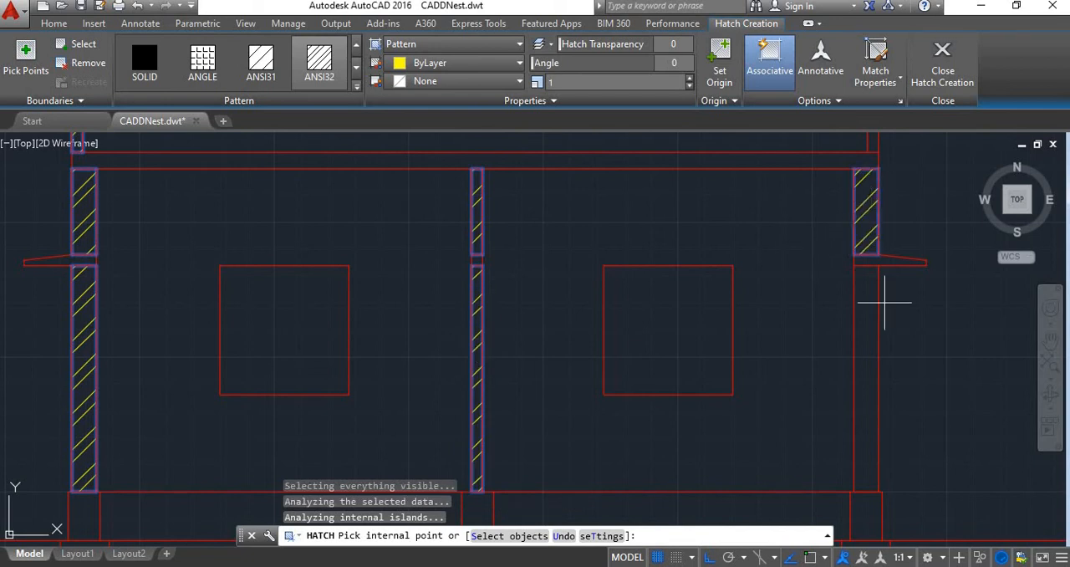
{"action": "left_click", "coordinate": [870, 323]}
{"action": "scroll", "coordinate": [874, 314], "scroll_direction": "down", "scroll_amount": 4}
{"action": "scroll", "coordinate": [864, 234], "scroll_direction": "up", "scroll_amount": 4}
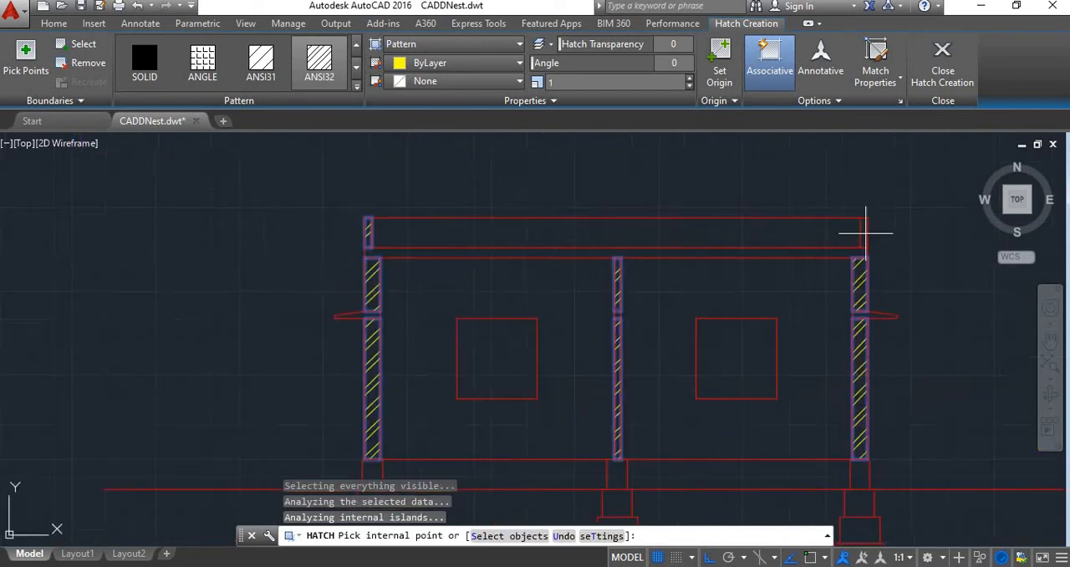
{"action": "left_click", "coordinate": [861, 231]}
{"action": "scroll", "coordinate": [726, 265], "scroll_direction": "down", "scroll_amount": 4}
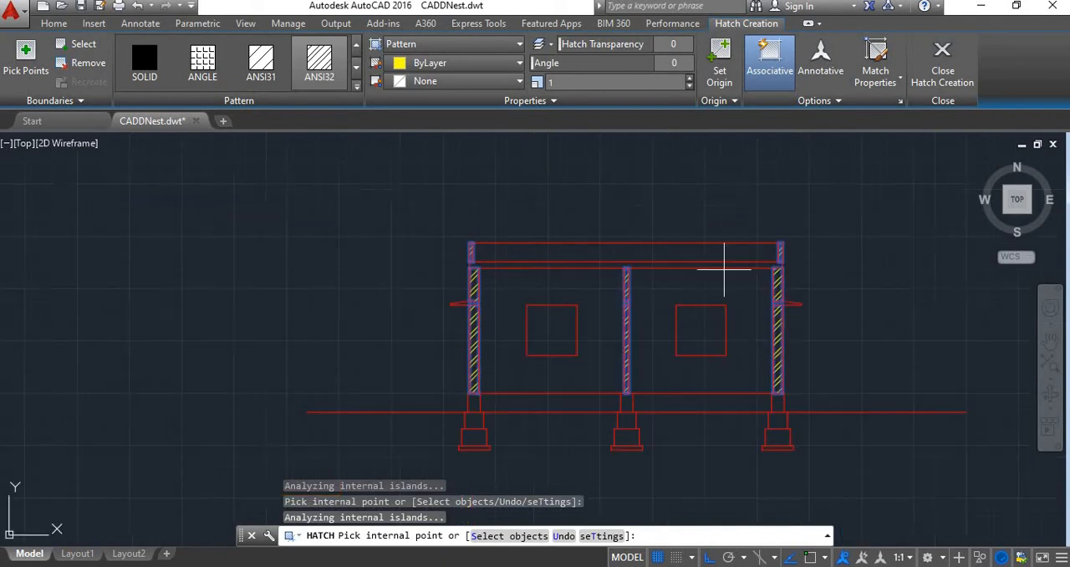
Set the ANSI32 wall hatch scale to 1.2 and finish the hatch
{"action": "scroll", "coordinate": [771, 327], "scroll_direction": "up", "scroll_amount": 2}
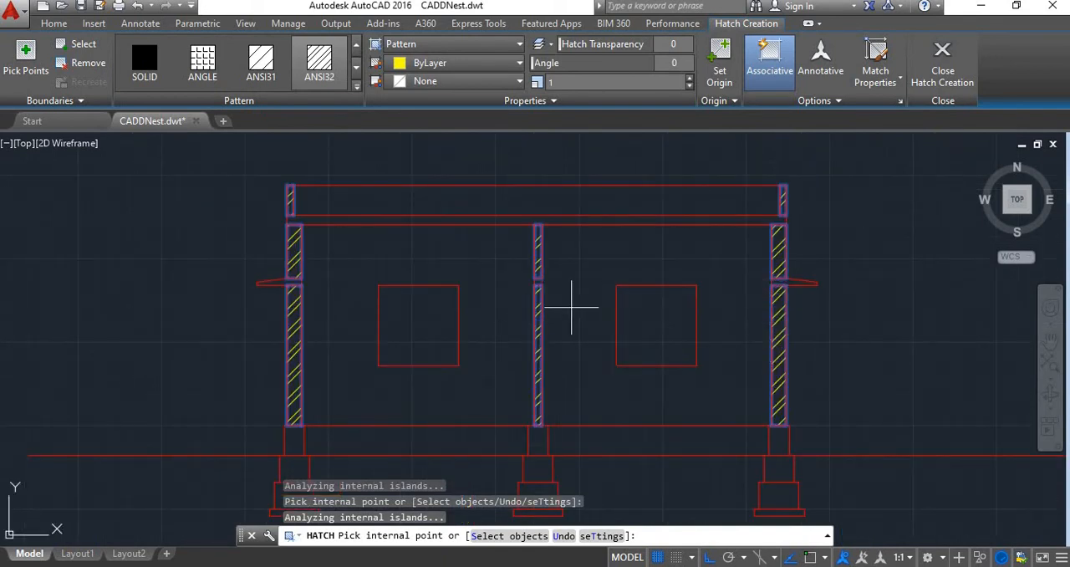
{"action": "scroll", "coordinate": [573, 306], "scroll_direction": "up", "scroll_amount": 2}
{"action": "scroll", "coordinate": [574, 306], "scroll_direction": "down", "scroll_amount": 4}
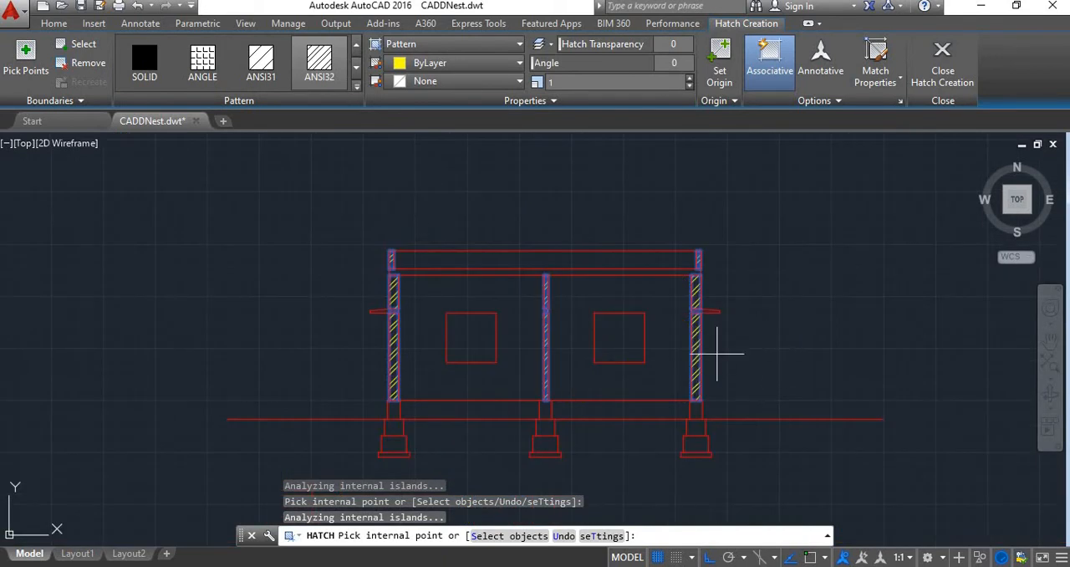
{"action": "scroll", "coordinate": [679, 333], "scroll_direction": "up", "scroll_amount": 5}
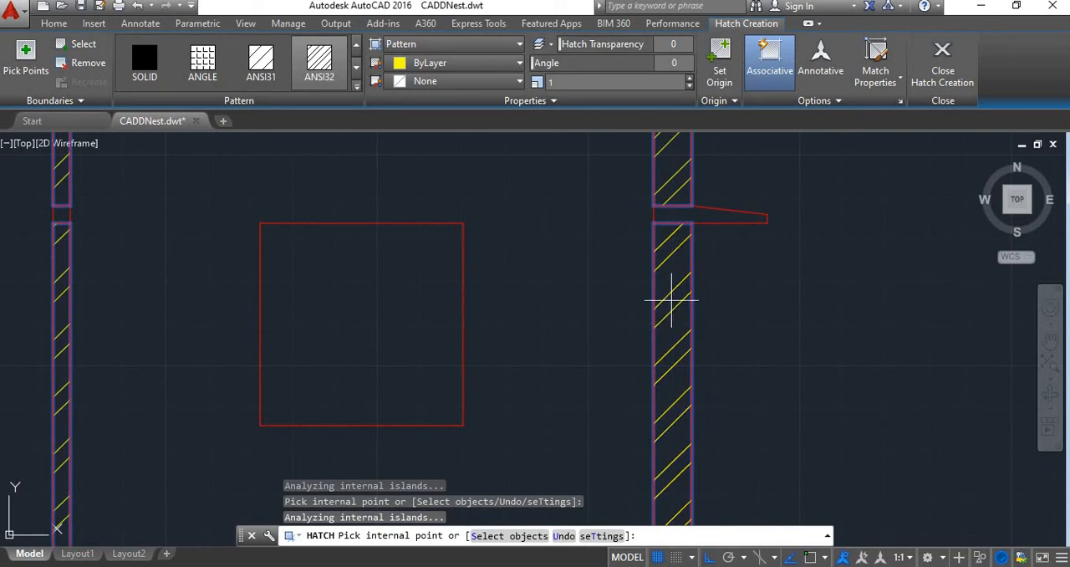
{"action": "scroll", "coordinate": [671, 296], "scroll_direction": "down", "scroll_amount": 2}
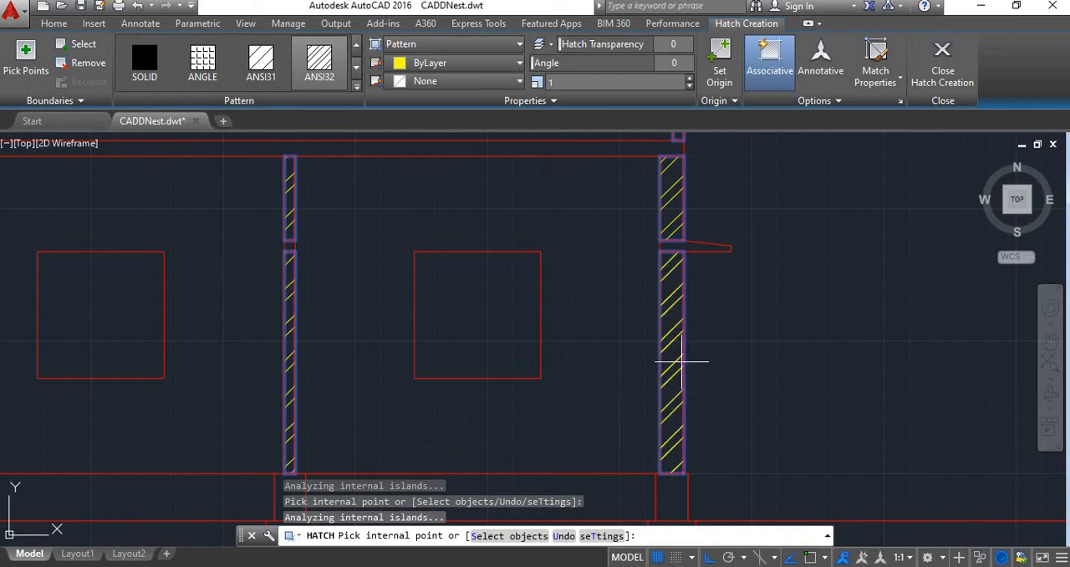
{"action": "scroll", "coordinate": [678, 365], "scroll_direction": "down", "scroll_amount": 3}
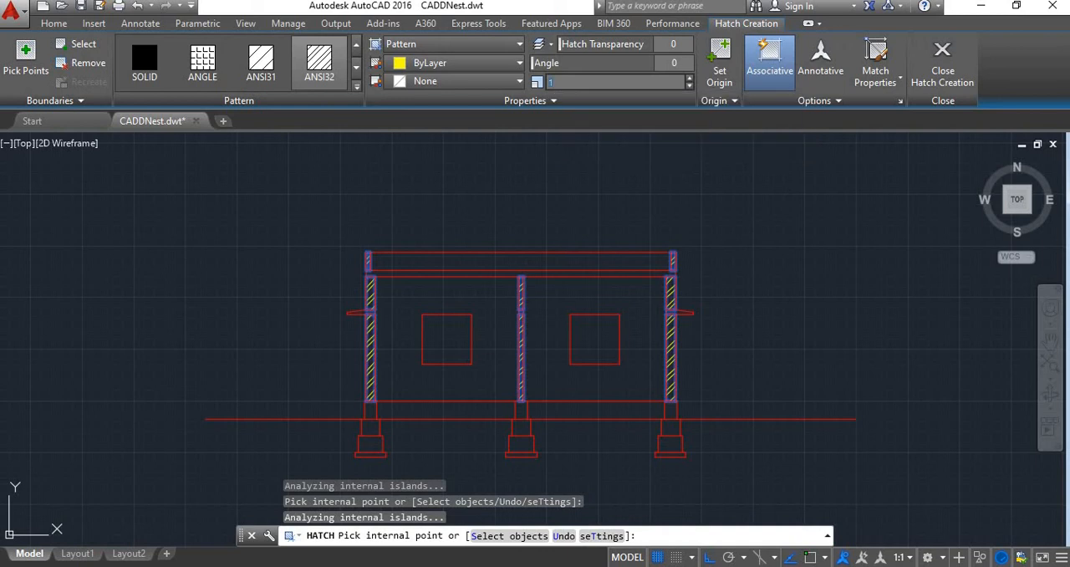
{"action": "type", "text": ".1"}
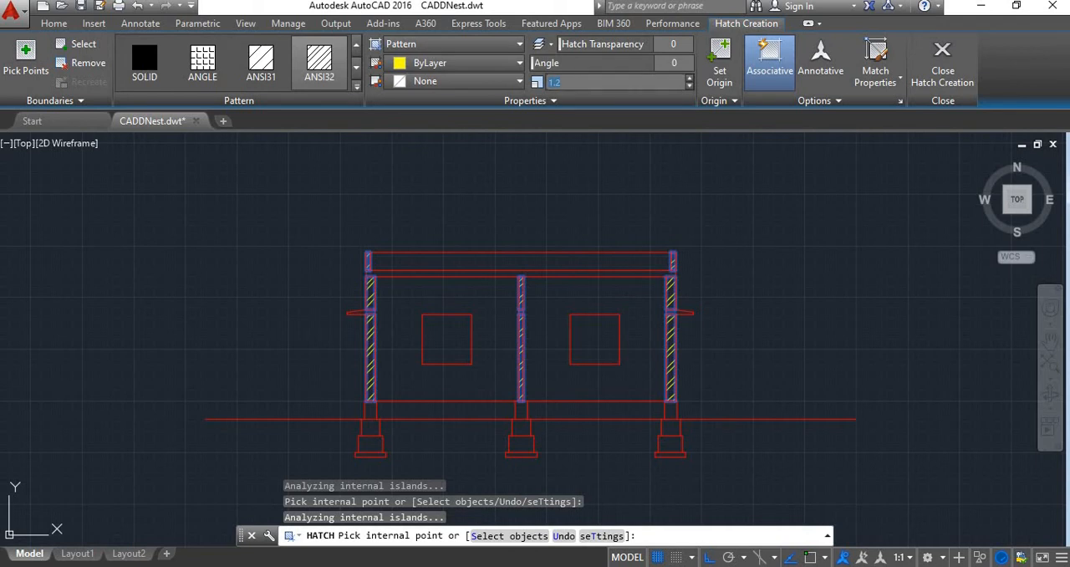
{"action": "left_click", "coordinate": [942, 67]}
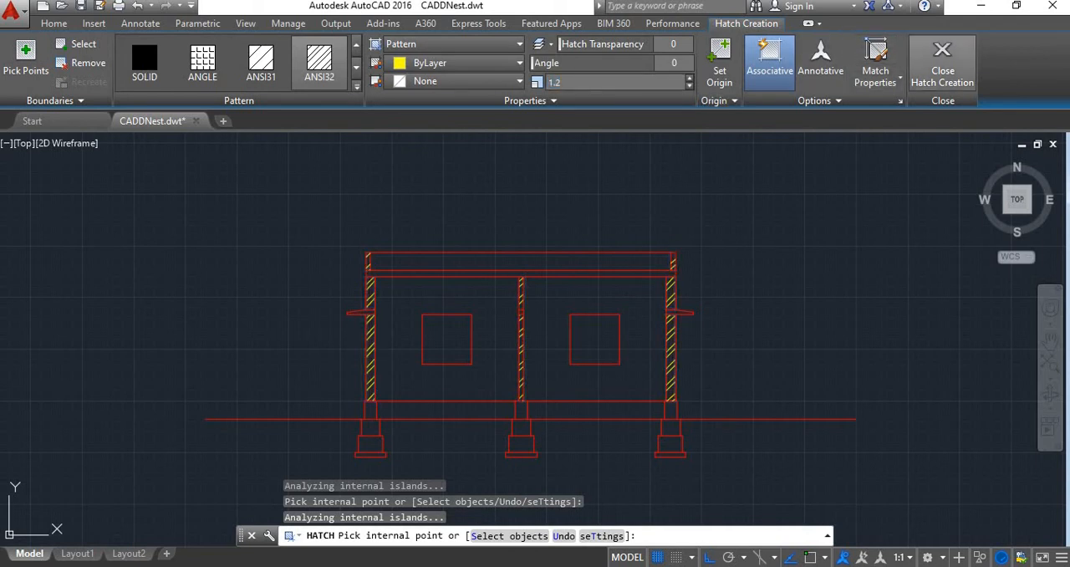
Start a new hatch with the AR-CONC pattern and apply it to the roof slab
{"action": "scroll", "coordinate": [665, 300], "scroll_direction": "up", "scroll_amount": 2}
{"action": "scroll", "coordinate": [626, 304], "scroll_direction": "up", "scroll_amount": 2}
{"action": "scroll", "coordinate": [504, 351], "scroll_direction": "down", "scroll_amount": 3}
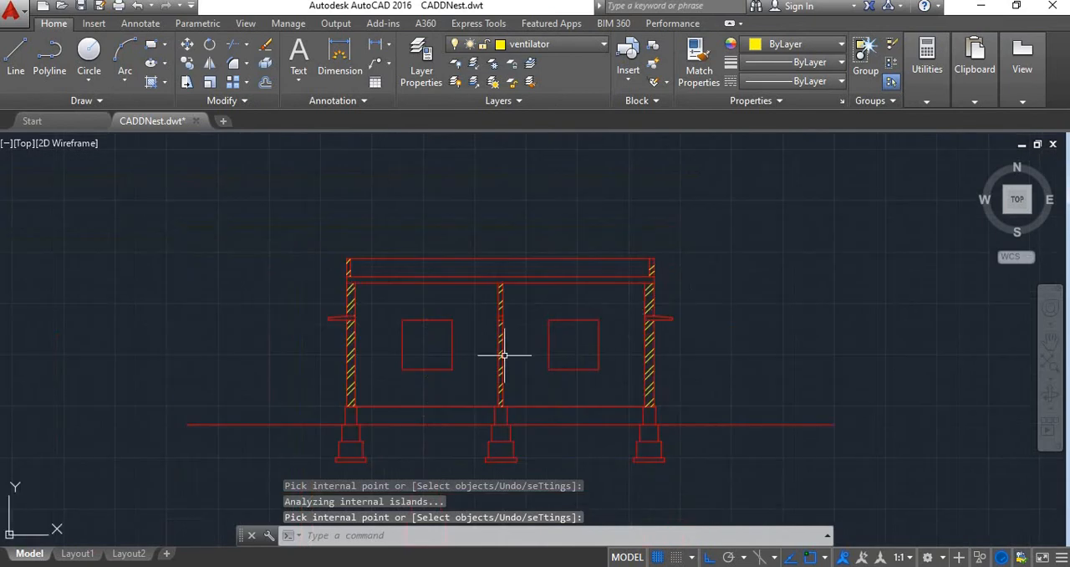
{"action": "scroll", "coordinate": [425, 390], "scroll_direction": "up", "scroll_amount": 2}
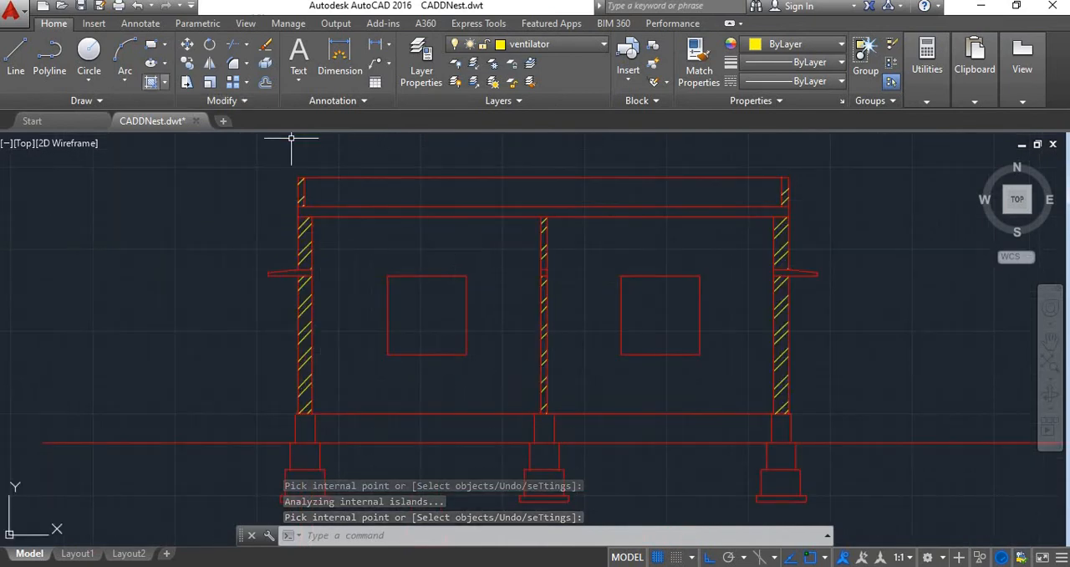
{"action": "left_click", "coordinate": [151, 81]}
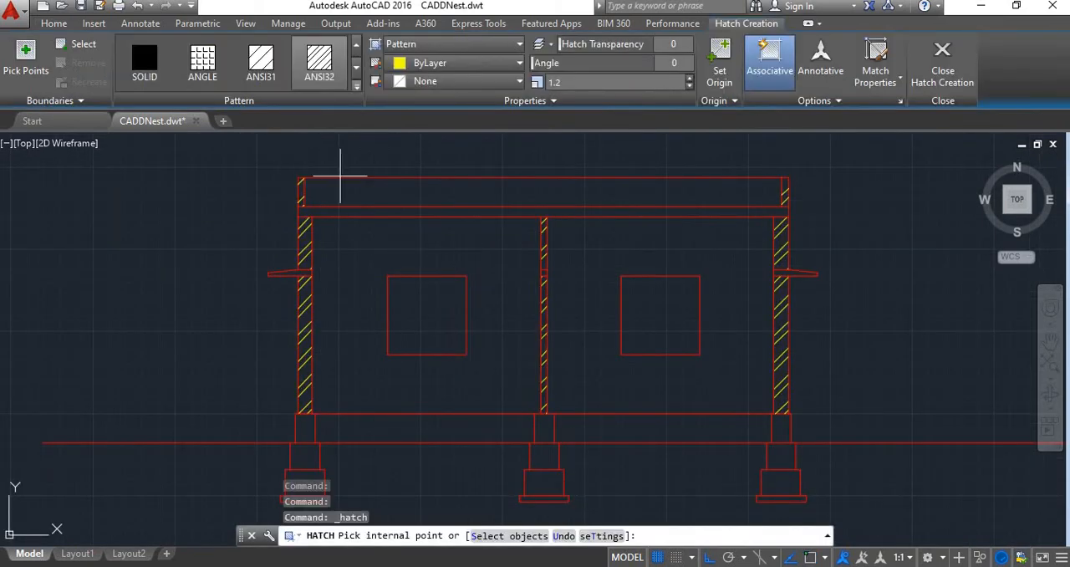
{"action": "left_click", "coordinate": [356, 85]}
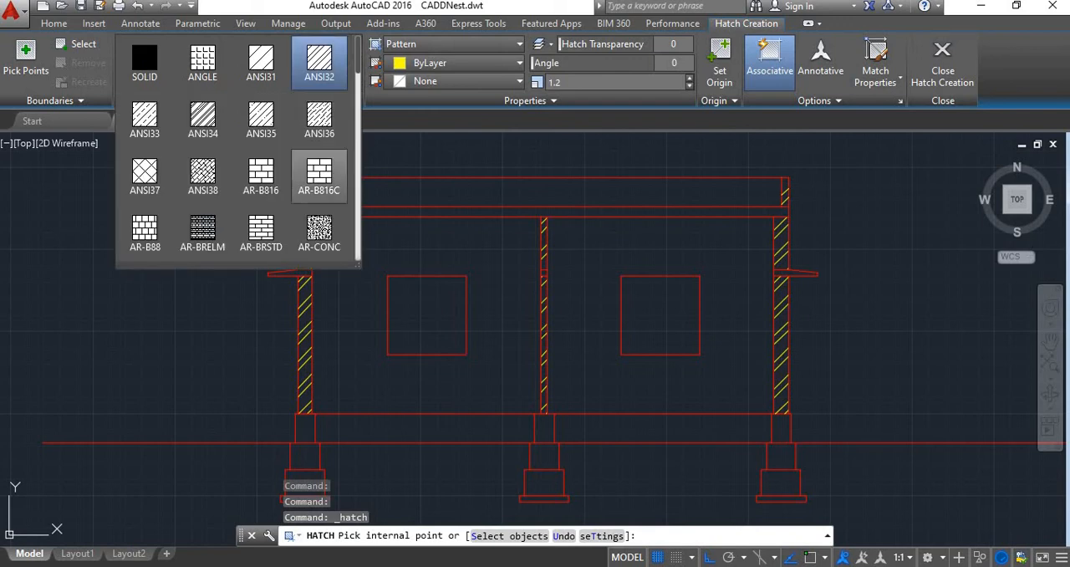
{"action": "left_click", "coordinate": [387, 211]}
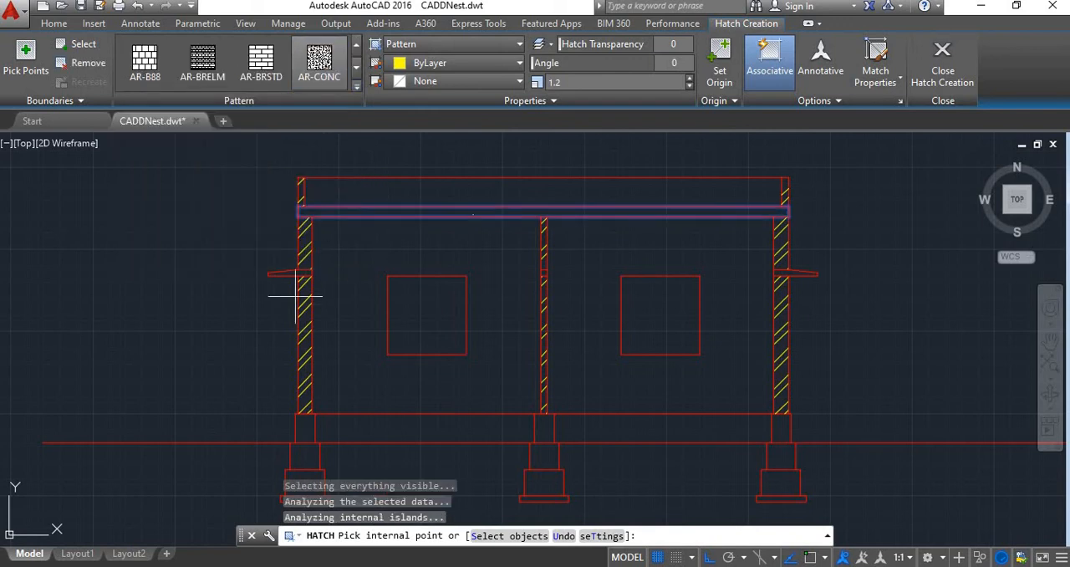
Add the left and right lintels with their sunshades and the middle wall's lintel to the AR-CONC hatch
{"action": "scroll", "coordinate": [293, 263], "scroll_direction": "up", "scroll_amount": 4}
{"action": "left_click", "coordinate": [299, 266]}
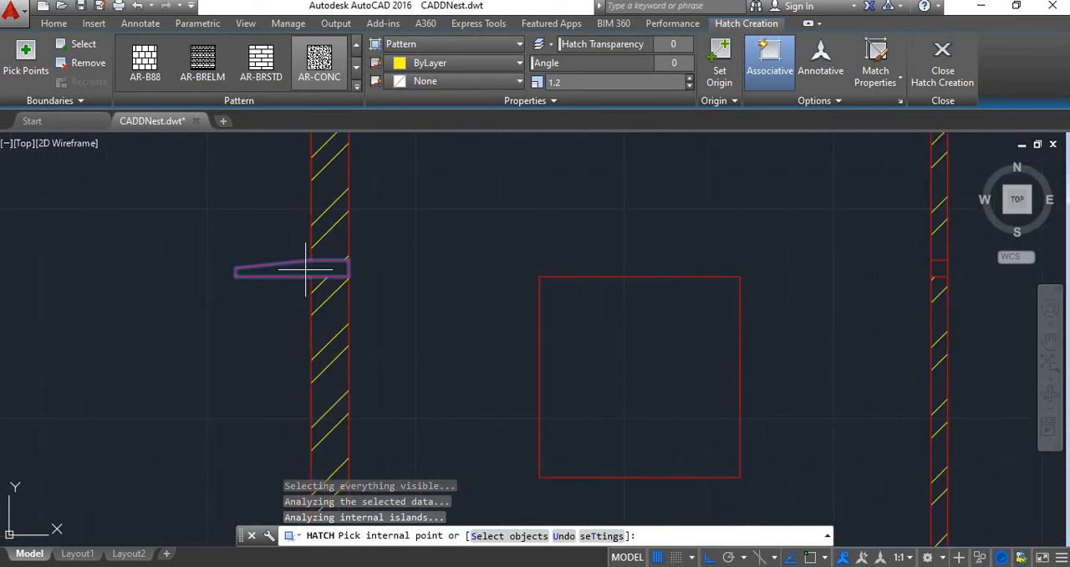
{"action": "scroll", "coordinate": [409, 259], "scroll_direction": "down", "scroll_amount": 2}
{"action": "scroll", "coordinate": [732, 266], "scroll_direction": "up", "scroll_amount": 4}
{"action": "left_click", "coordinate": [733, 269]}
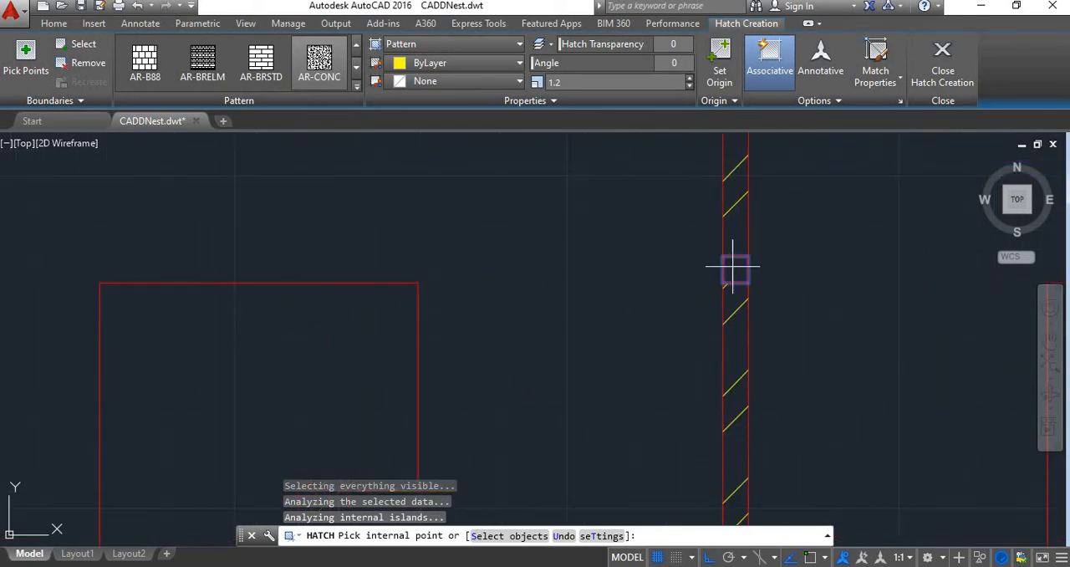
{"action": "scroll", "coordinate": [710, 259], "scroll_direction": "down", "scroll_amount": 6}
{"action": "scroll", "coordinate": [824, 260], "scroll_direction": "up", "scroll_amount": 4}
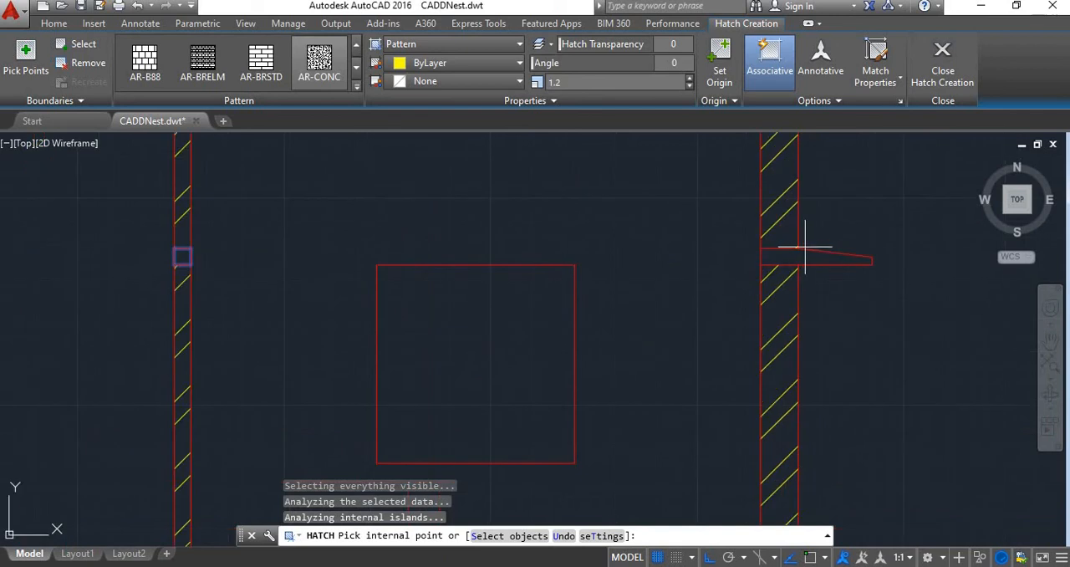
{"action": "scroll", "coordinate": [669, 284], "scroll_direction": "down", "scroll_amount": 4}
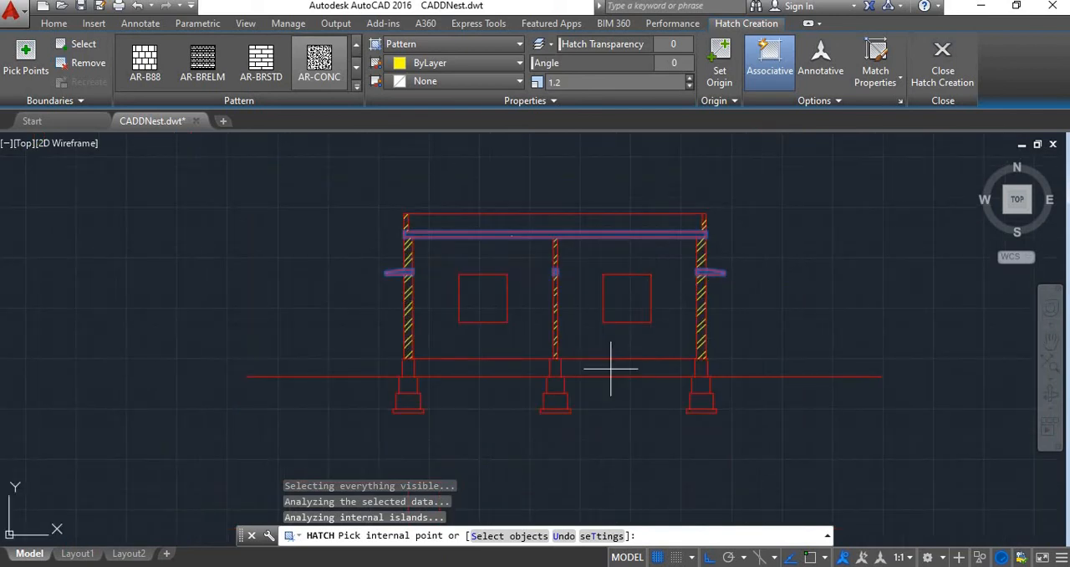
Add the thin bottom course under all three footings to the AR-CONC hatch
{"action": "scroll", "coordinate": [431, 438], "scroll_direction": "up", "scroll_amount": 4}
{"action": "left_click", "coordinate": [384, 365]}
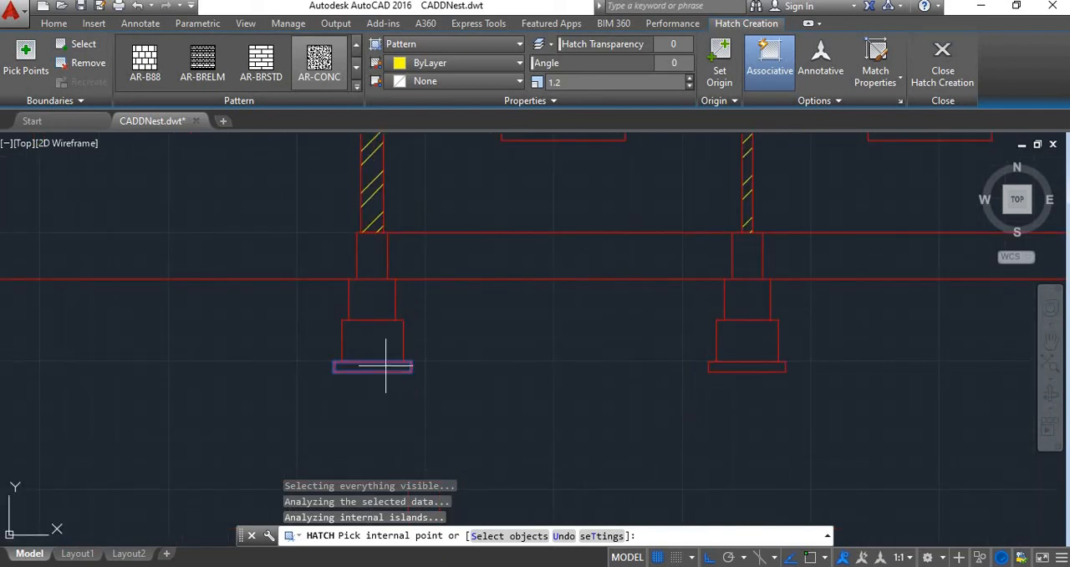
{"action": "left_click", "coordinate": [747, 366]}
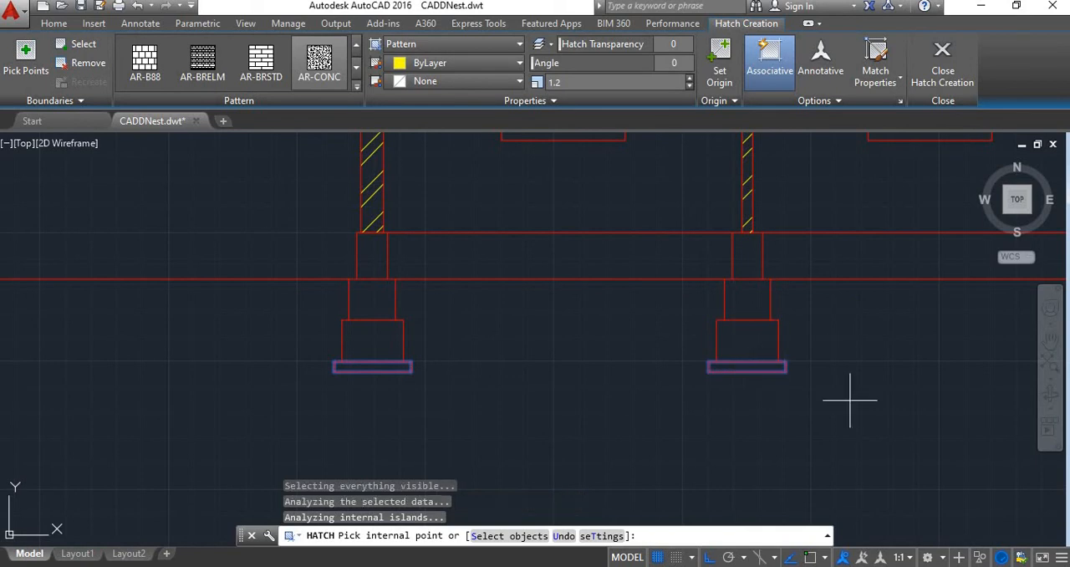
{"action": "mouse_move", "coordinate": [799, 400]}
{"action": "middle_mouse_down"}
{"action": "mouse_move", "coordinate": [605, 410]}
{"action": "mouse_move", "coordinate": [429, 441]}
{"action": "middle_mouse_up"}
{"action": "left_click", "coordinate": [748, 407]}
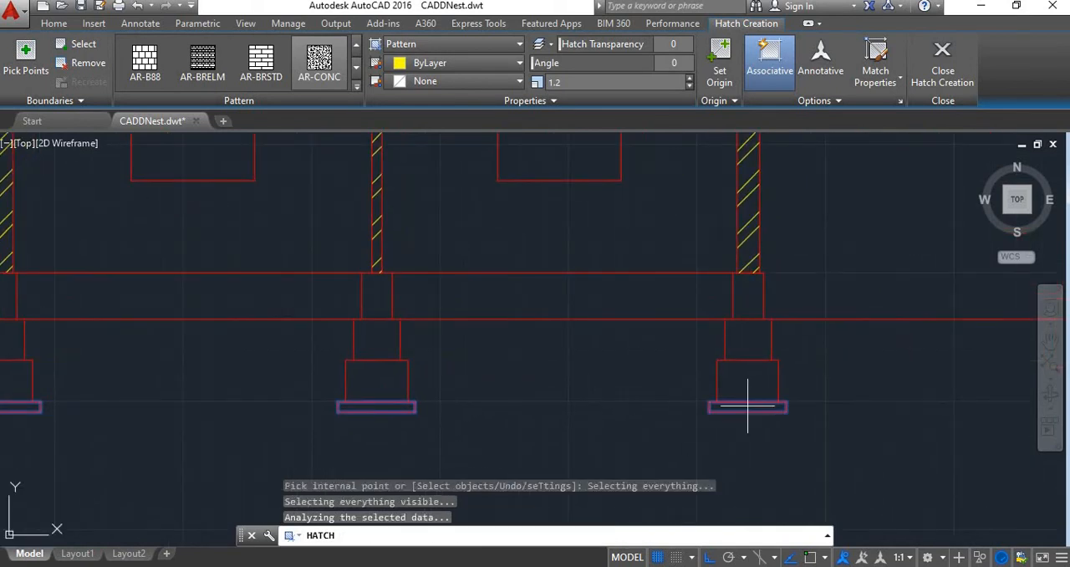
{"action": "scroll", "coordinate": [747, 397], "scroll_direction": "down", "scroll_amount": 3}
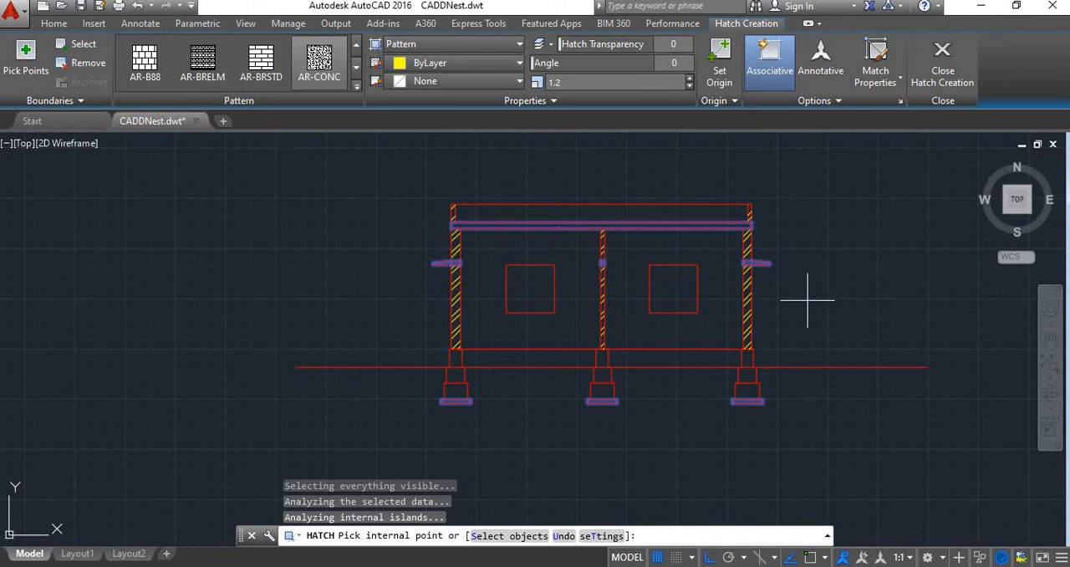
Reduce the AR-CONC hatch scale to 0.05, trying 0.1 first, and check the pattern in the slab and footings
{"action": "scroll", "coordinate": [774, 296], "scroll_direction": "up", "scroll_amount": 3}
{"action": "scroll", "coordinate": [736, 213], "scroll_direction": "down", "scroll_amount": 3}
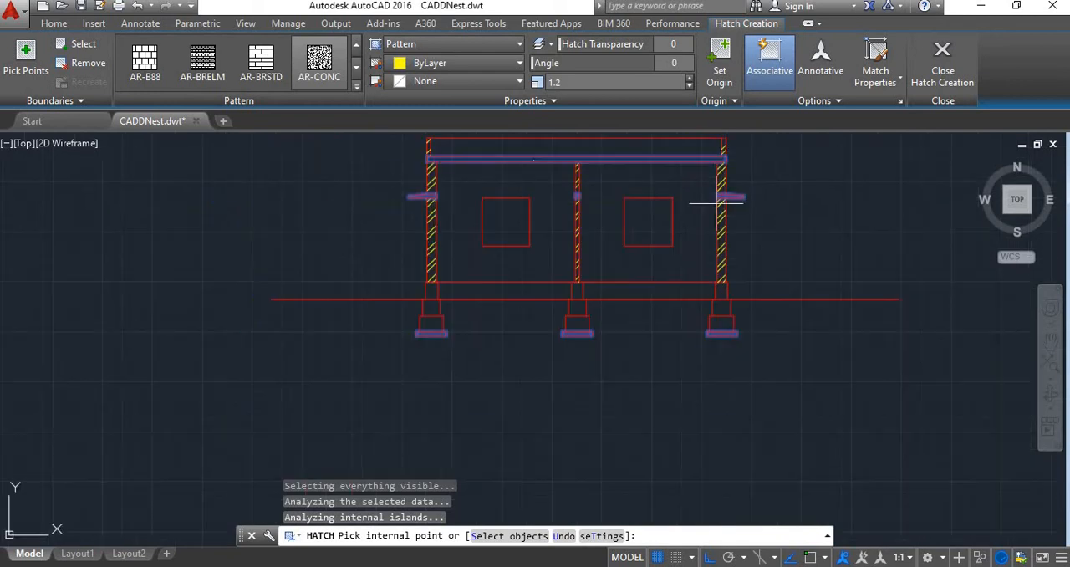
{"action": "scroll", "coordinate": [636, 283], "scroll_direction": "up", "scroll_amount": 2}
{"action": "scroll", "coordinate": [610, 274], "scroll_direction": "up", "scroll_amount": 2}
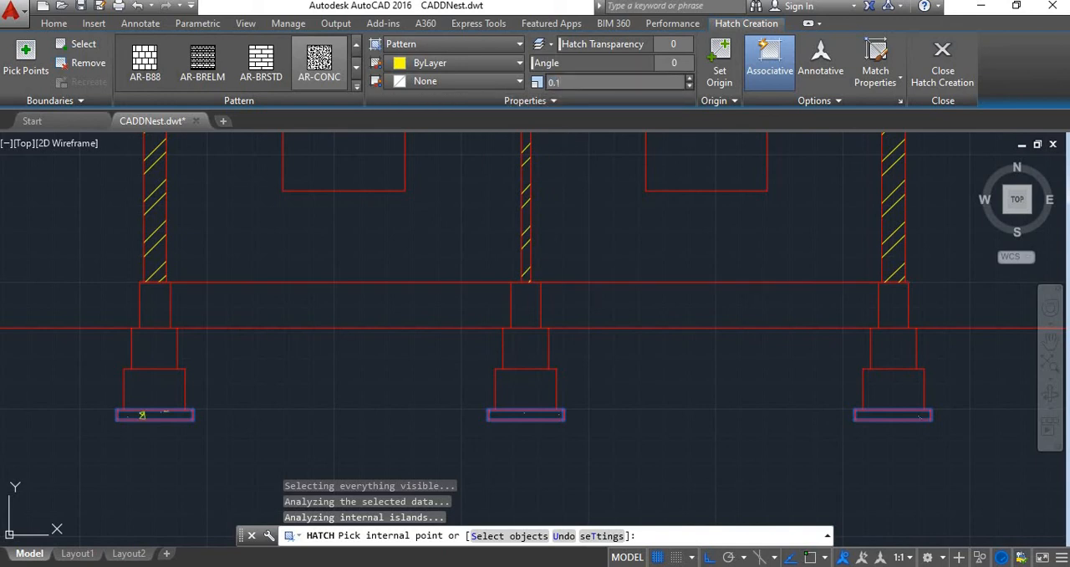
{"action": "scroll", "coordinate": [569, 184], "scroll_direction": "down", "scroll_amount": 6}
{"action": "scroll", "coordinate": [560, 245], "scroll_direction": "up", "scroll_amount": 3}
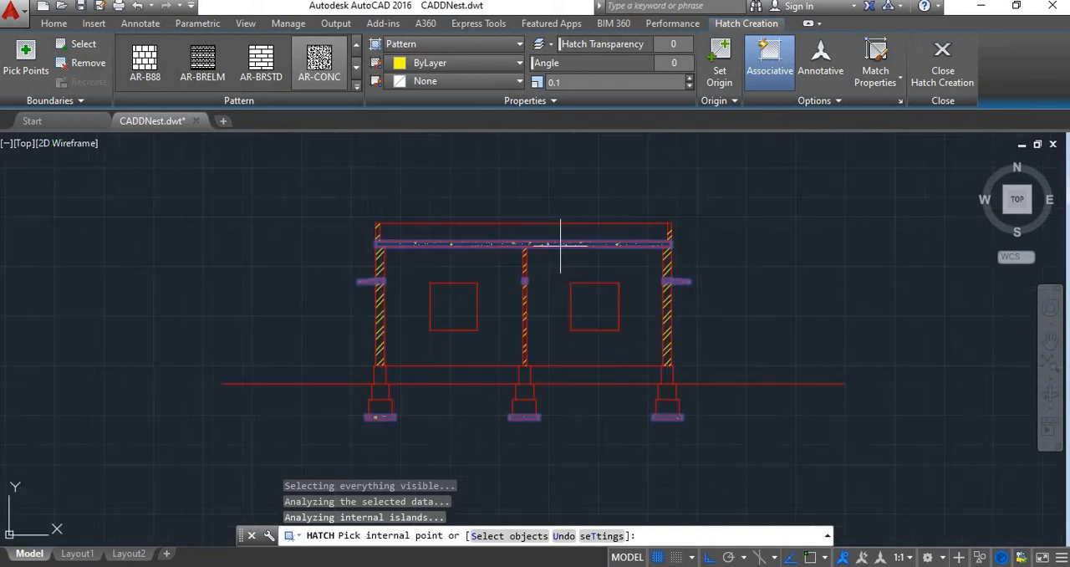
{"action": "scroll", "coordinate": [560, 244], "scroll_direction": "up", "scroll_amount": 7}
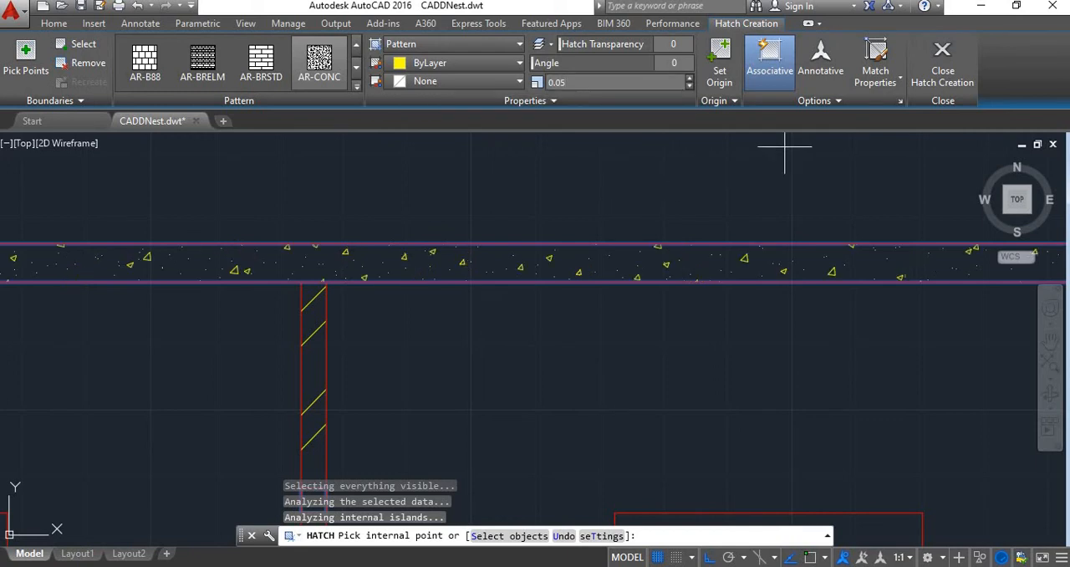
Finish the AR-CONC hatch and inspect the concrete pattern in the roof slab and the footing bases
{"action": "key", "text": "Return"}
{"action": "scroll", "coordinate": [550, 335], "scroll_direction": "down", "scroll_amount": 3}
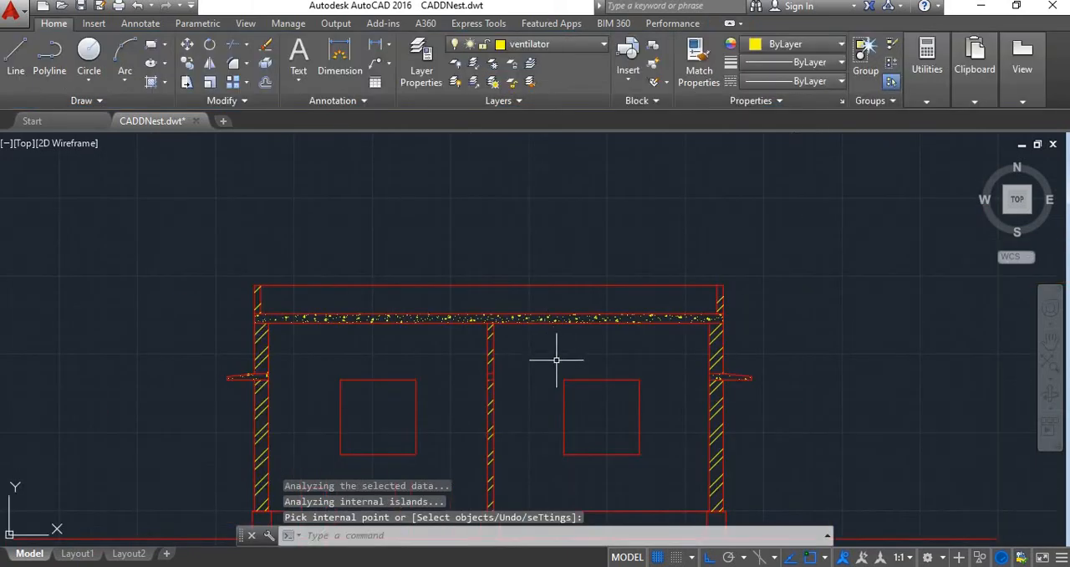
{"action": "scroll", "coordinate": [561, 357], "scroll_direction": "up", "scroll_amount": 2}
{"action": "middle_click_drag", "start_coordinate": [578, 249], "coordinate": [604, 179]}
{"action": "scroll", "coordinate": [484, 167], "scroll_direction": "up", "scroll_amount": 5}
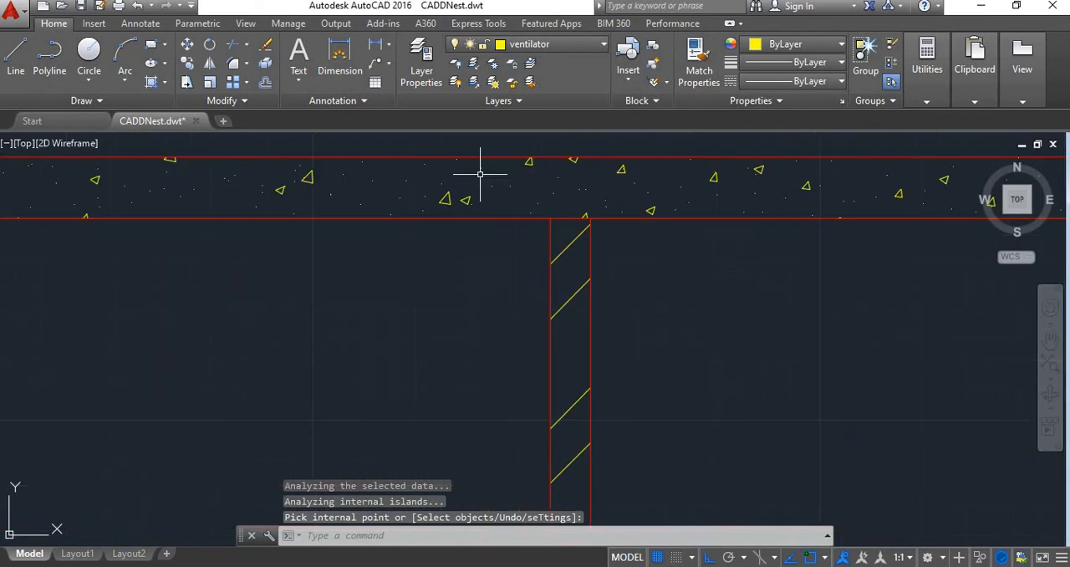
{"action": "scroll", "coordinate": [495, 194], "scroll_direction": "down", "scroll_amount": 3}
{"action": "scroll", "coordinate": [496, 194], "scroll_direction": "down", "scroll_amount": 2}
{"action": "scroll", "coordinate": [451, 358], "scroll_direction": "down", "scroll_amount": 2}
{"action": "scroll", "coordinate": [430, 303], "scroll_direction": "up", "scroll_amount": 3}
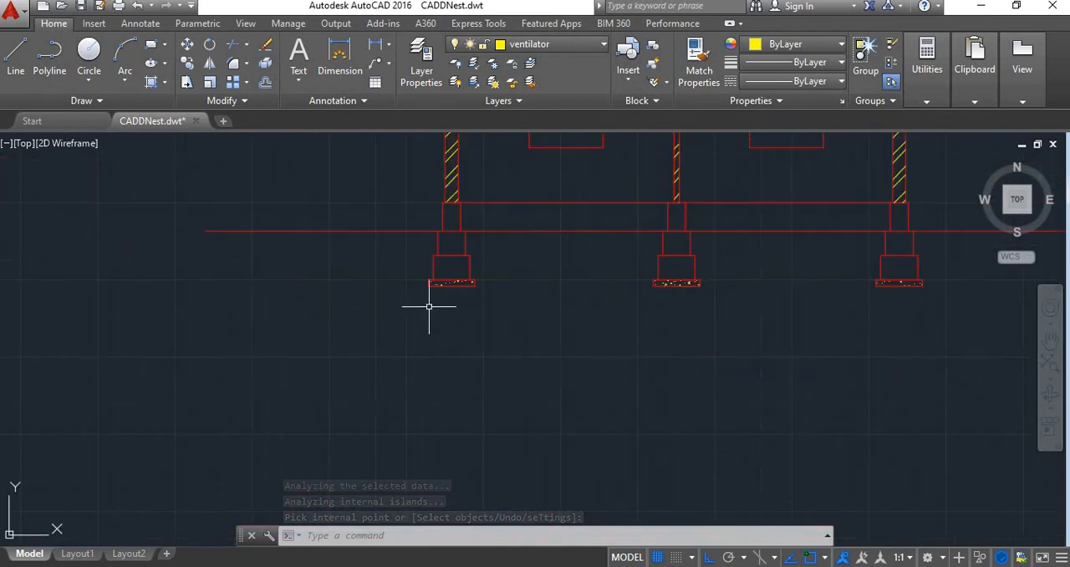
{"action": "scroll", "coordinate": [490, 281], "scroll_direction": "down", "scroll_amount": 2}
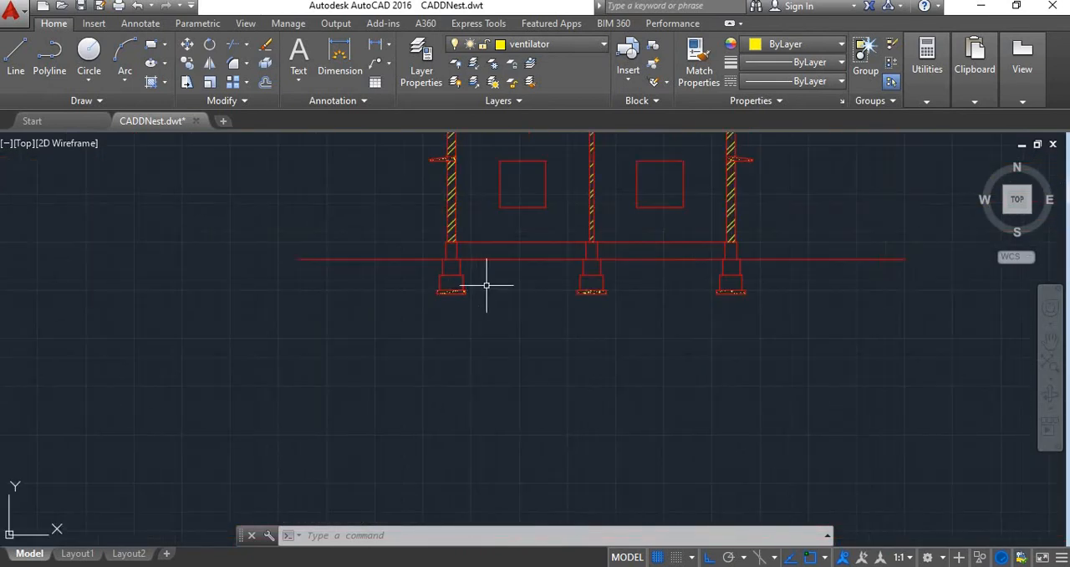
{"action": "scroll", "coordinate": [604, 301], "scroll_direction": "up", "scroll_amount": 4}
{"action": "scroll", "coordinate": [605, 311], "scroll_direction": "down", "scroll_amount": 3}
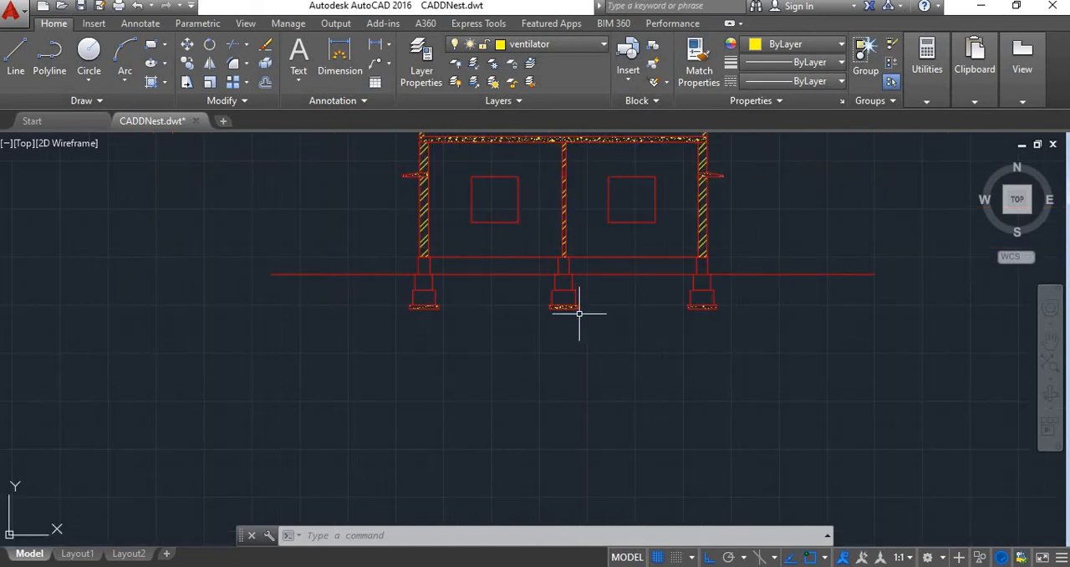
{"action": "scroll", "coordinate": [431, 244], "scroll_direction": "up", "scroll_amount": 2}
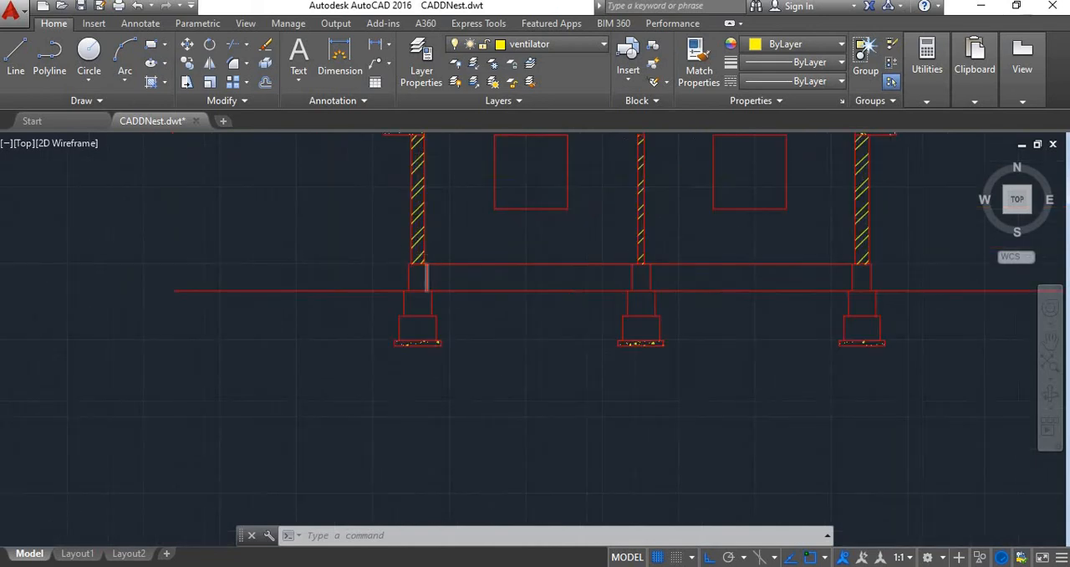
Start a new hatch with the ANSI33 pattern and apply it to the three stepped courses of the left footing
{"action": "scroll", "coordinate": [389, 246], "scroll_direction": "up", "scroll_amount": 3}
{"action": "scroll", "coordinate": [375, 310], "scroll_direction": "down", "scroll_amount": 3}
{"action": "scroll", "coordinate": [387, 282], "scroll_direction": "up", "scroll_amount": 3}
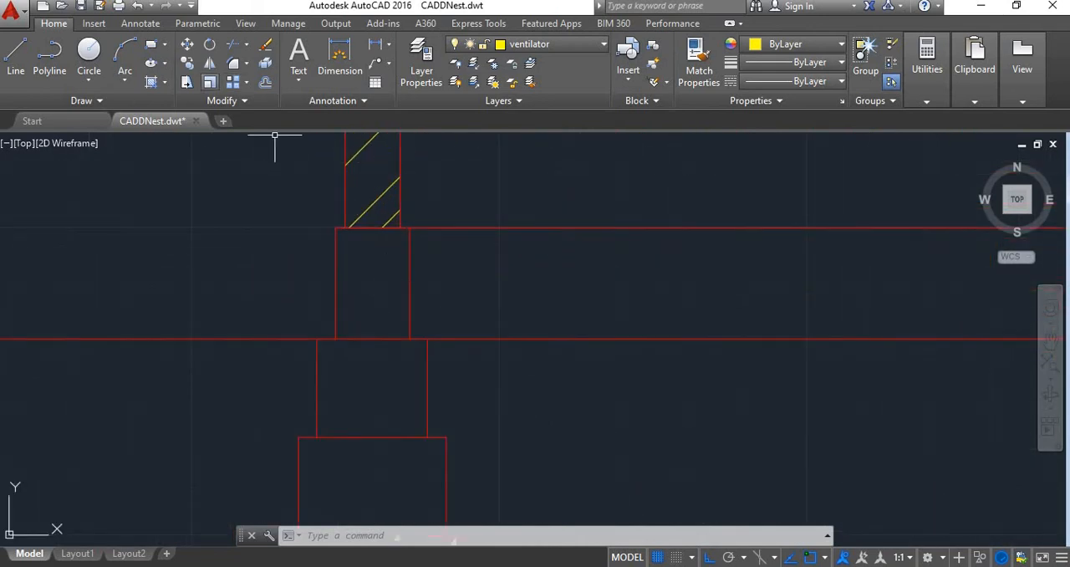
{"action": "left_click", "coordinate": [151, 81]}
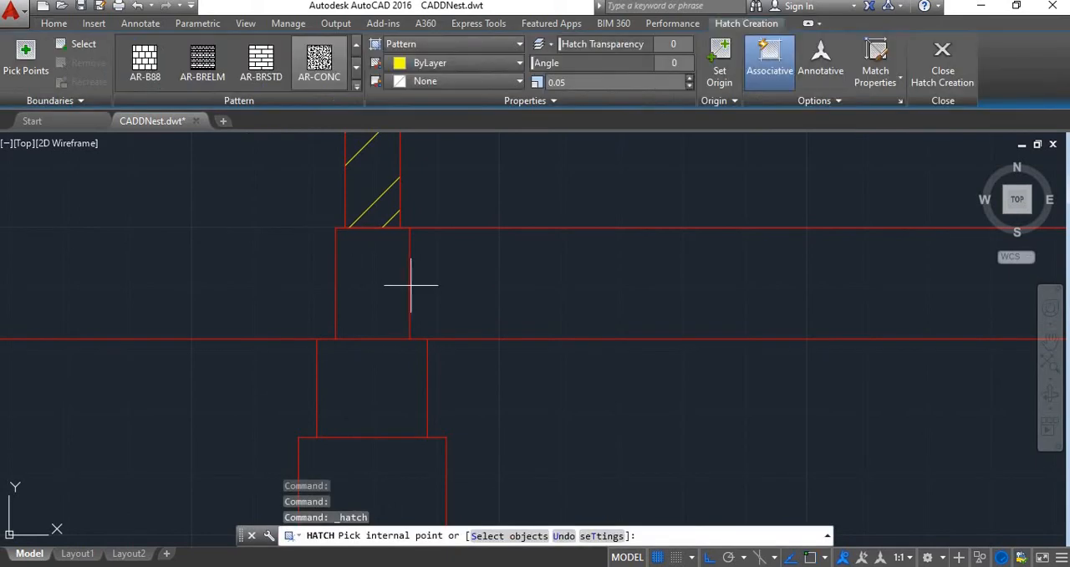
{"action": "left_click", "coordinate": [356, 86]}
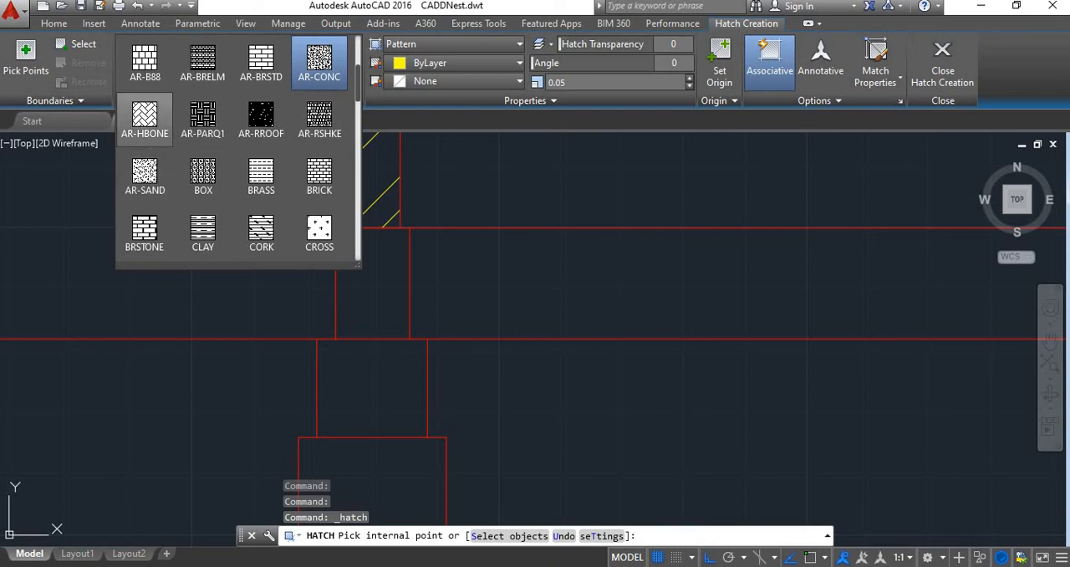
{"action": "scroll", "coordinate": [202, 119], "scroll_direction": "up", "scroll_amount": 2}
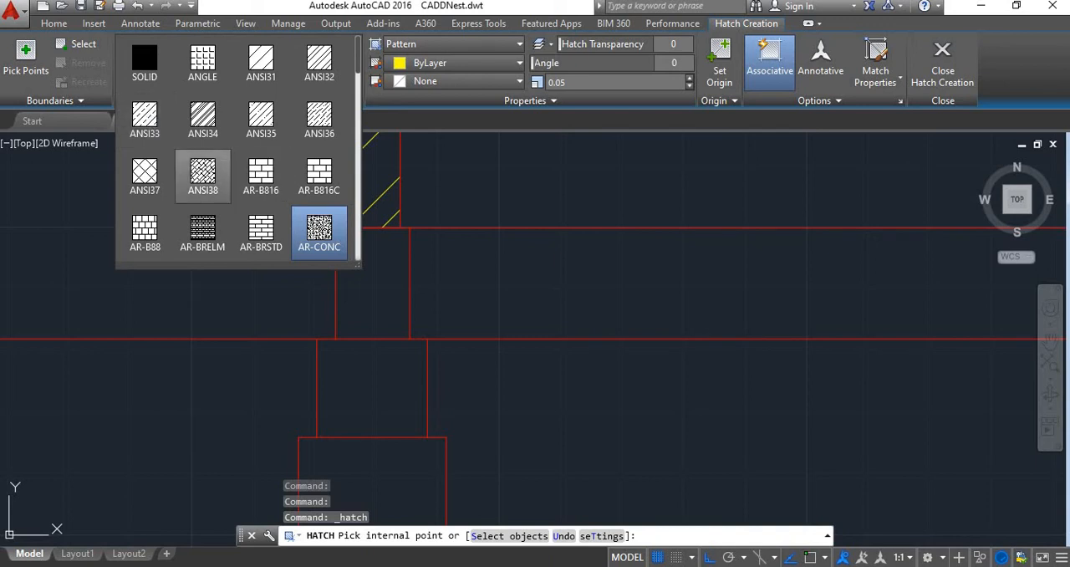
{"action": "scroll", "coordinate": [318, 176], "scroll_direction": "down", "scroll_amount": 2}
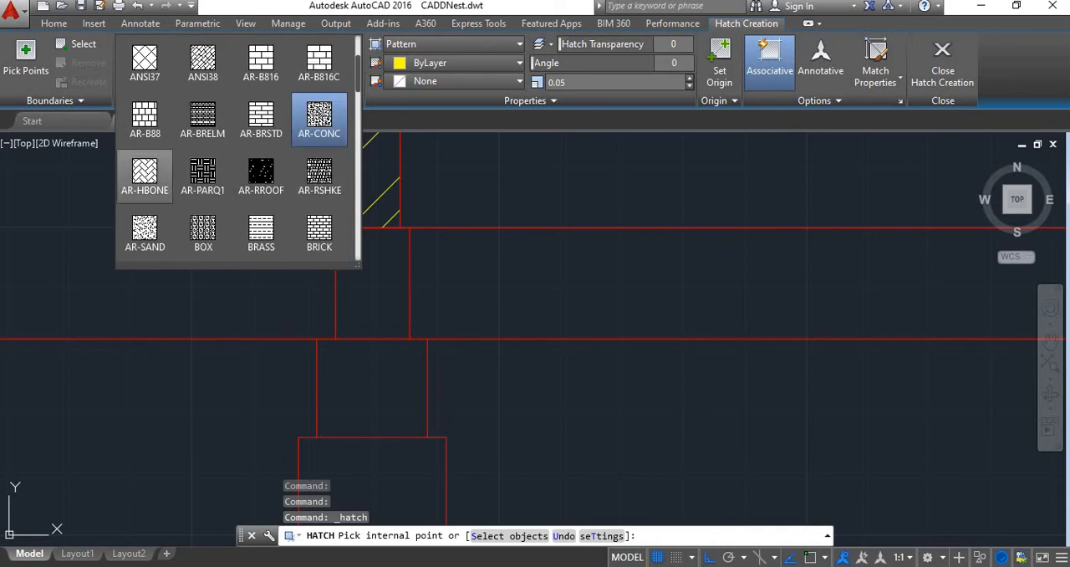
{"action": "scroll", "coordinate": [145, 126], "scroll_direction": "up", "scroll_amount": 2}
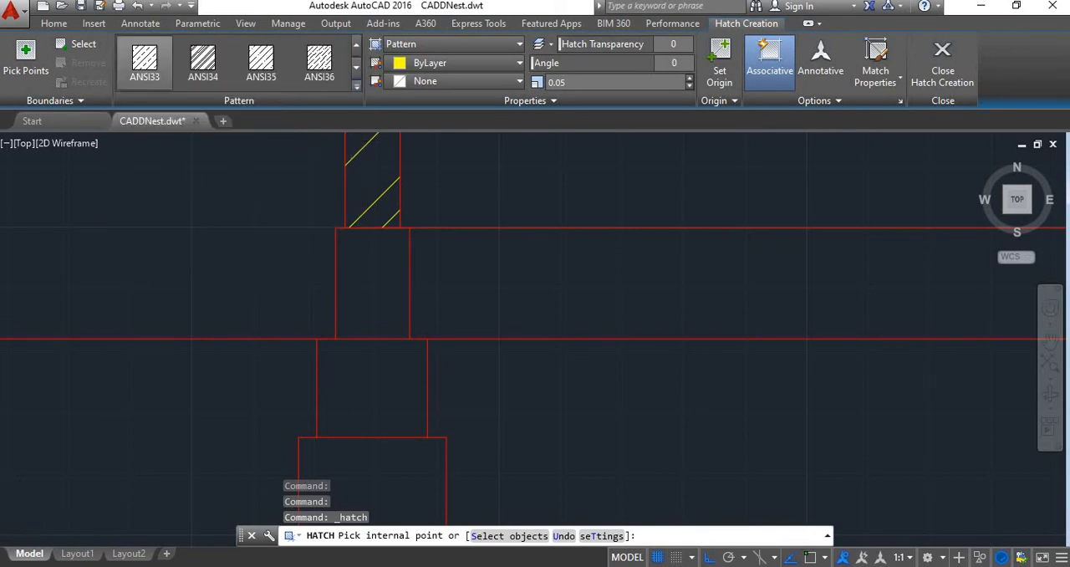
{"action": "scroll", "coordinate": [327, 294], "scroll_direction": "down", "scroll_amount": 2}
{"action": "scroll", "coordinate": [327, 294], "scroll_direction": "up", "scroll_amount": 4}
{"action": "left_click", "coordinate": [335, 353]}
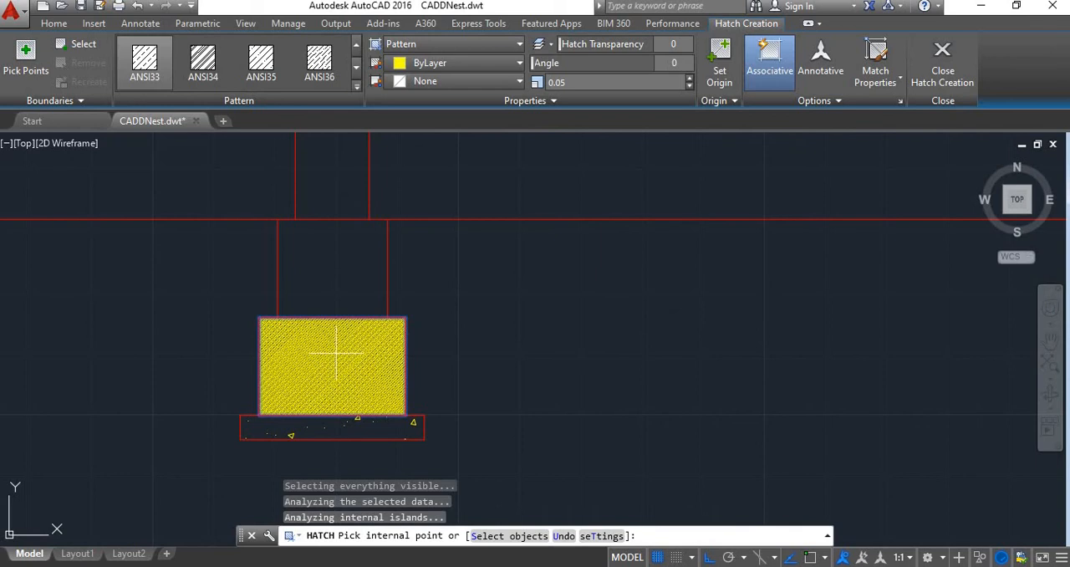
{"action": "left_click", "coordinate": [329, 197]}
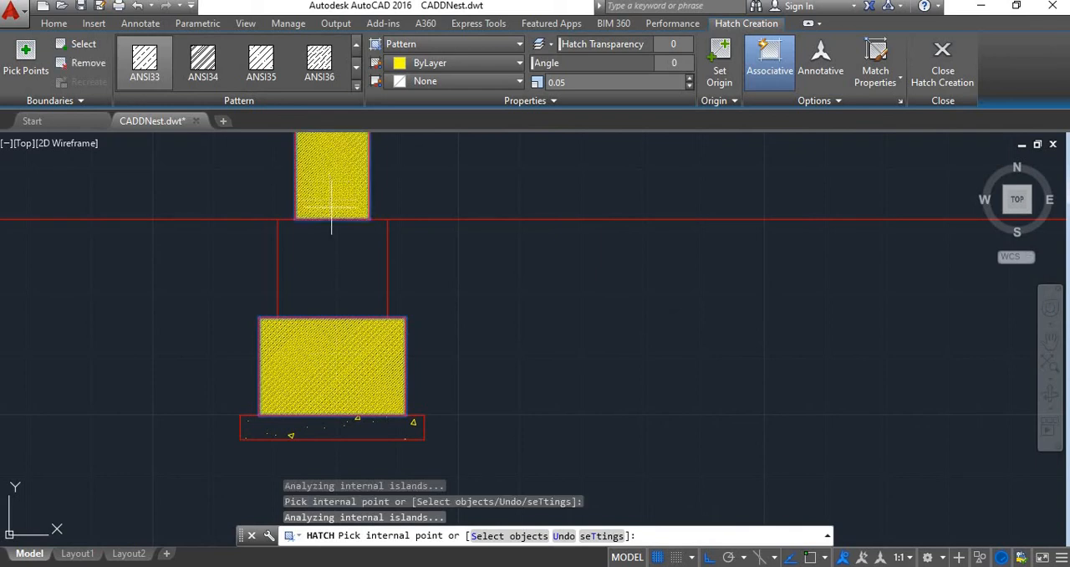
{"action": "left_click", "coordinate": [354, 294]}
Add the three stepped courses of the middle and right footings to the ANSI33 hatch
{"action": "scroll", "coordinate": [353, 295], "scroll_direction": "down", "scroll_amount": 4}
{"action": "scroll", "coordinate": [571, 295], "scroll_direction": "up", "scroll_amount": 3}
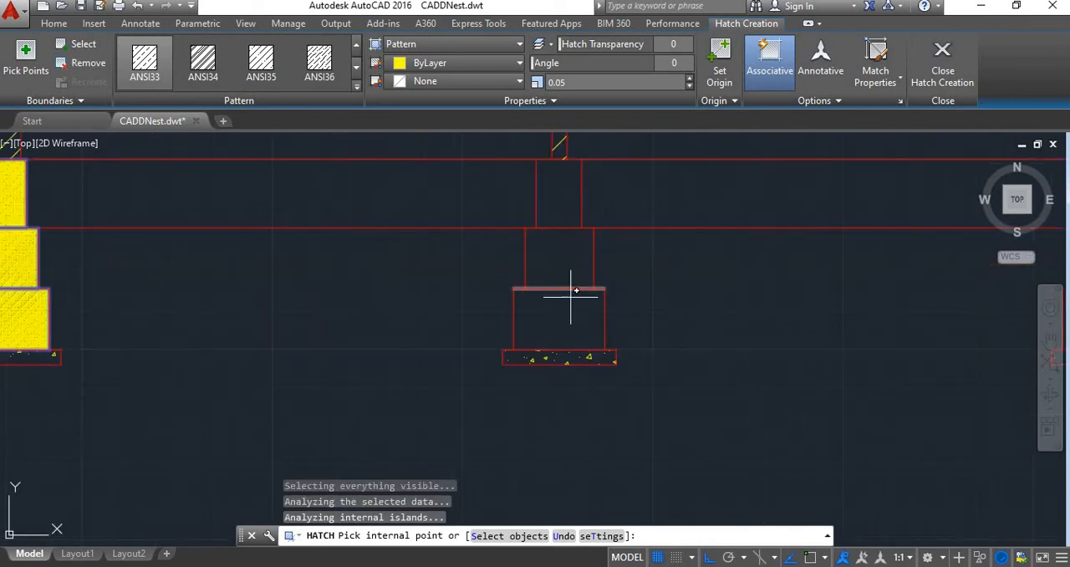
{"action": "left_click", "coordinate": [571, 295]}
{"action": "left_click", "coordinate": [564, 247]}
{"action": "left_click", "coordinate": [559, 194]}
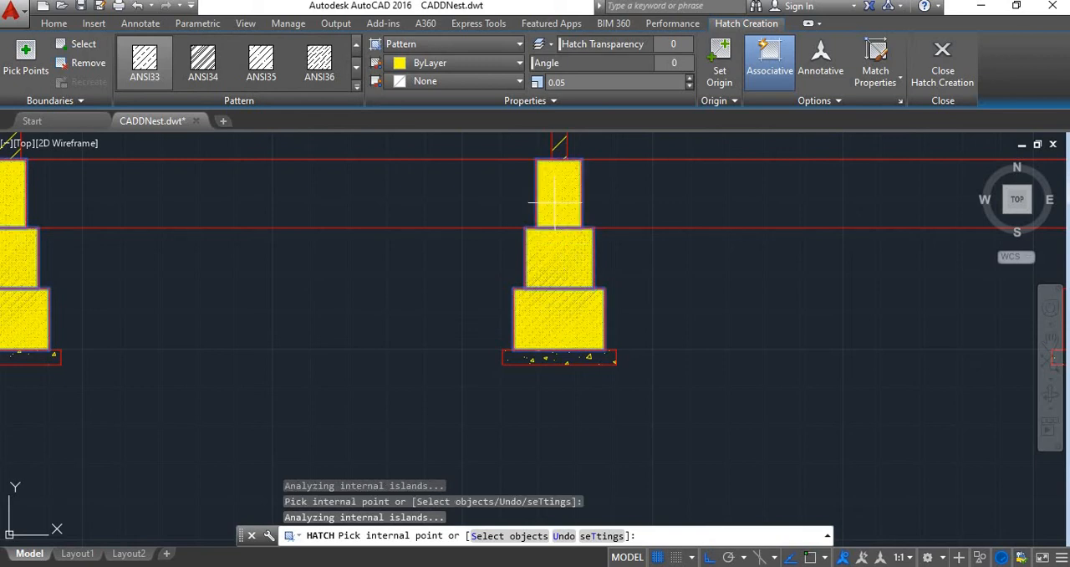
{"action": "scroll", "coordinate": [575, 262], "scroll_direction": "down", "scroll_amount": 4}
{"action": "scroll", "coordinate": [724, 284], "scroll_direction": "up", "scroll_amount": 4}
{"action": "left_click", "coordinate": [694, 276]}
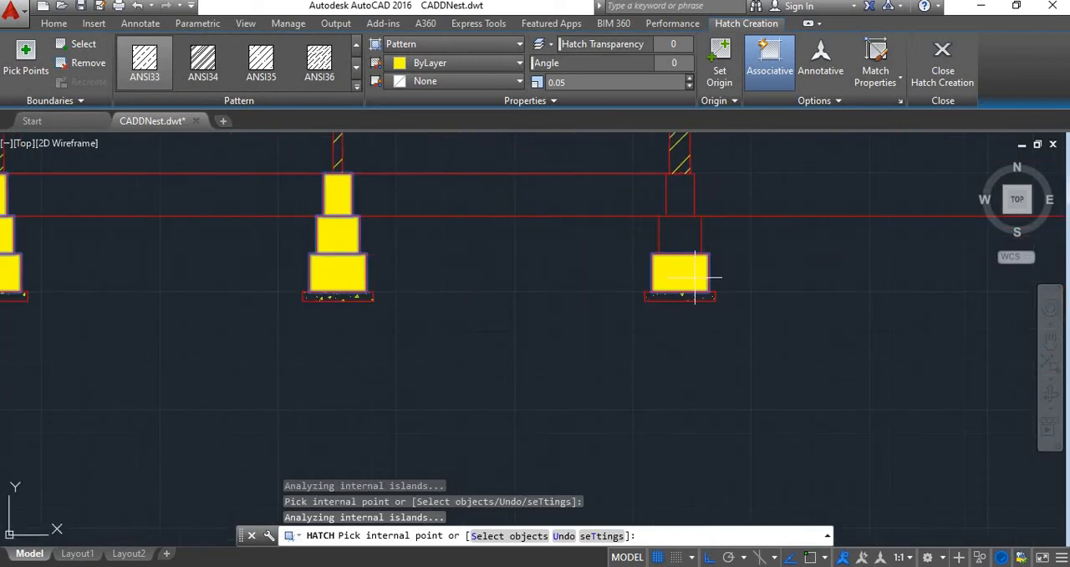
{"action": "left_click", "coordinate": [679, 226]}
{"action": "left_click", "coordinate": [680, 211]}
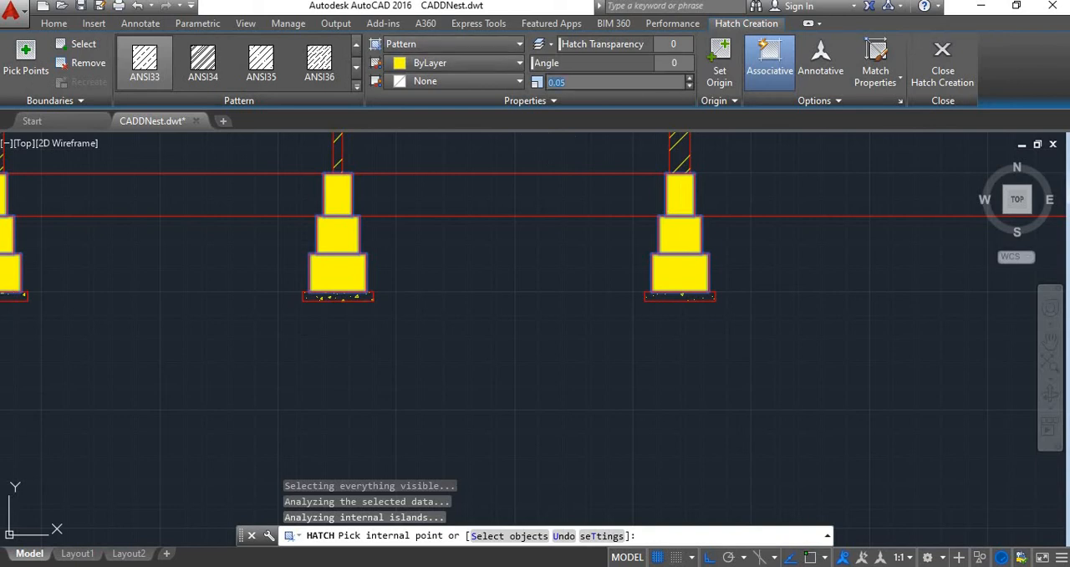
Set the ANSI33 hatch scale to 1, finish the hatch and check the pattern in the three footings
{"action": "key", "text": "Return"}
{"action": "scroll", "coordinate": [628, 258], "scroll_direction": "down", "scroll_amount": 2}
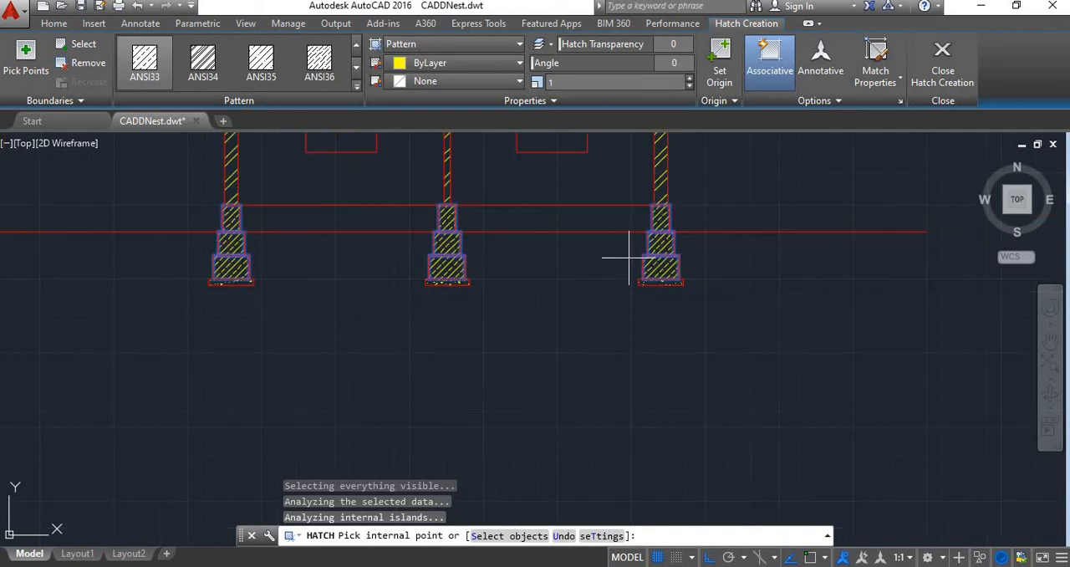
{"action": "left_click", "coordinate": [942, 71]}
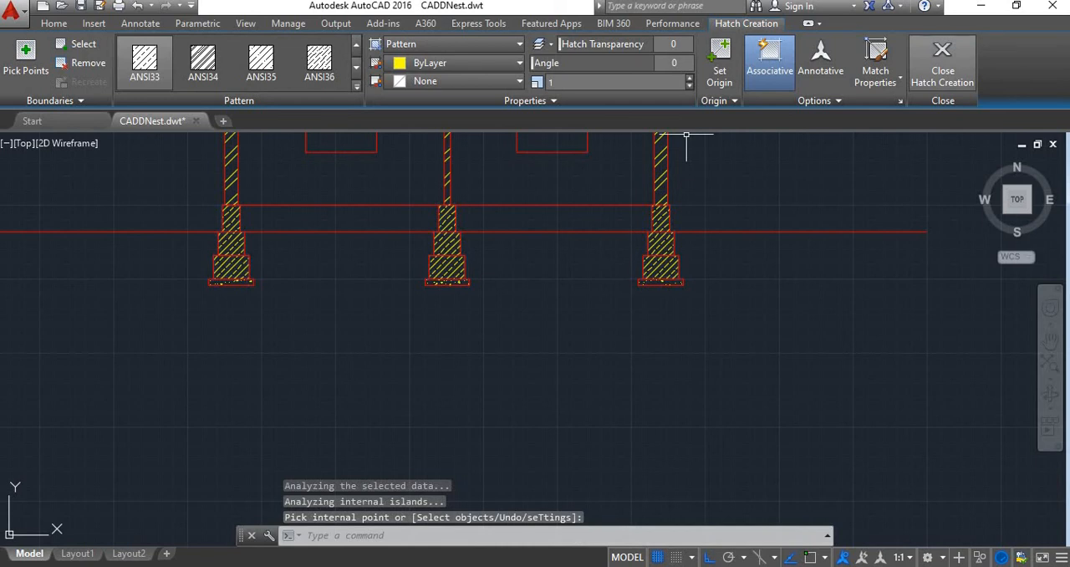
{"action": "scroll", "coordinate": [540, 215], "scroll_direction": "up", "scroll_amount": 3}
{"action": "scroll", "coordinate": [540, 215], "scroll_direction": "down", "scroll_amount": 3}
{"action": "scroll", "coordinate": [540, 215], "scroll_direction": "down", "scroll_amount": 1}
{"action": "scroll", "coordinate": [296, 190], "scroll_direction": "up", "scroll_amount": 1}
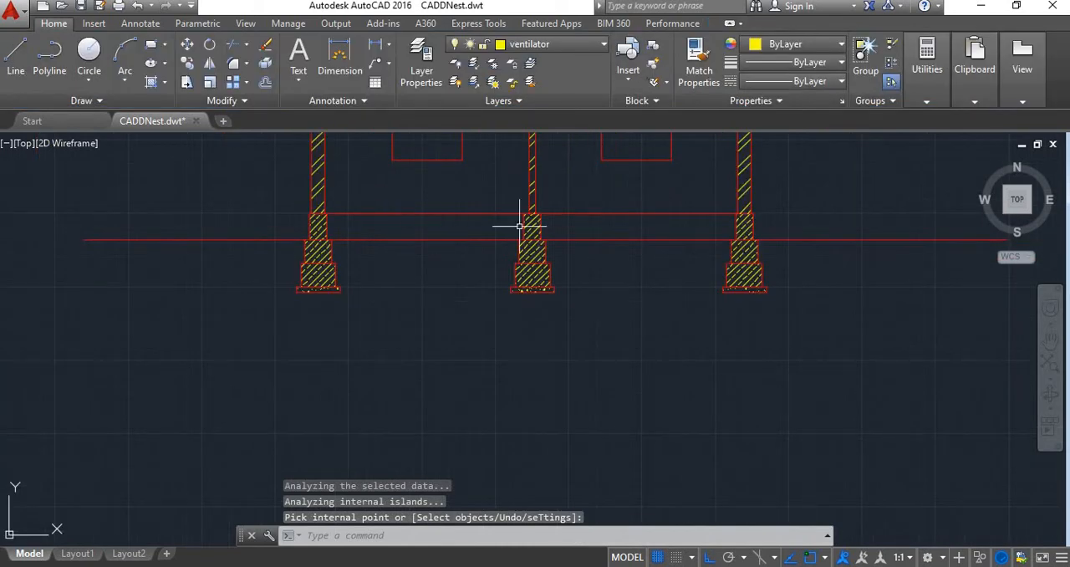
{"action": "scroll", "coordinate": [575, 232], "scroll_direction": "down", "scroll_amount": 4}
{"action": "scroll", "coordinate": [588, 227], "scroll_direction": "up", "scroll_amount": 4}
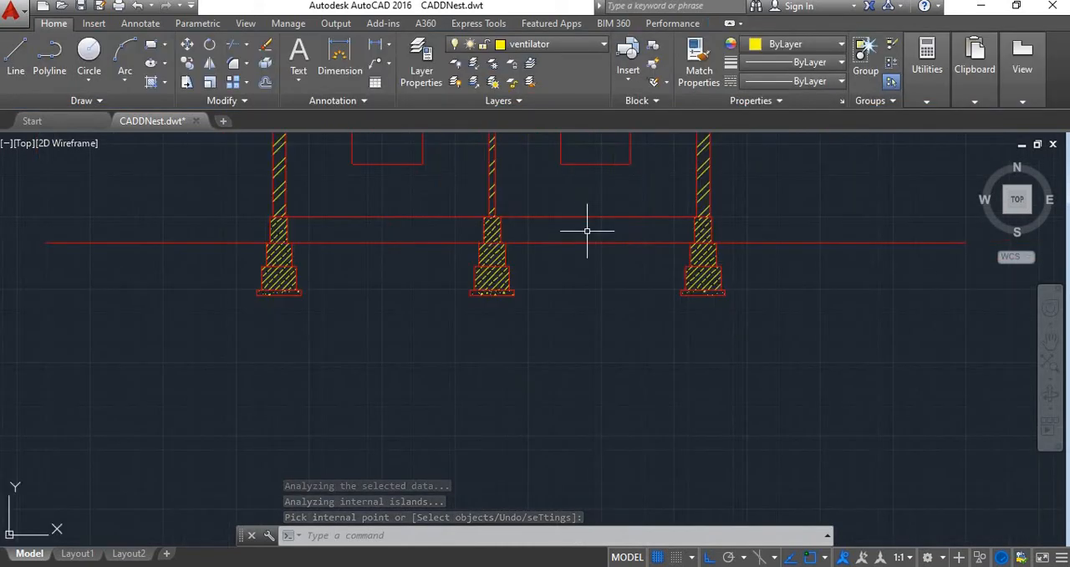
Start a new hatch with the GRAVEL pattern and apply it to both fill areas between the footings, from ground line to floor line
{"action": "scroll", "coordinate": [587, 231], "scroll_direction": "down", "scroll_amount": 4}
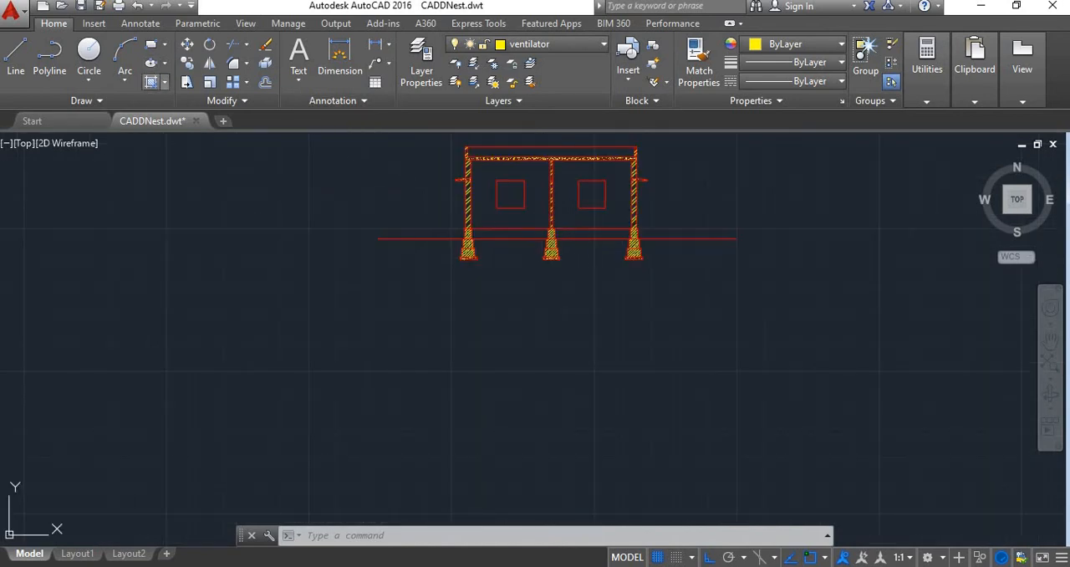
{"action": "left_click", "coordinate": [151, 81]}
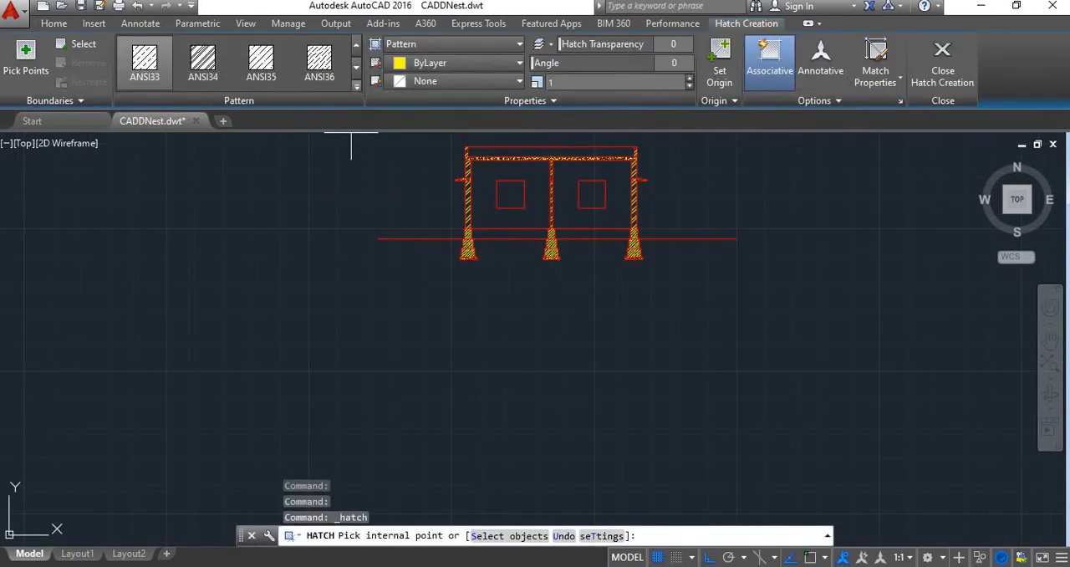
{"action": "left_click", "coordinate": [356, 86]}
{"action": "scroll", "coordinate": [319, 167], "scroll_direction": "down", "scroll_amount": 1}
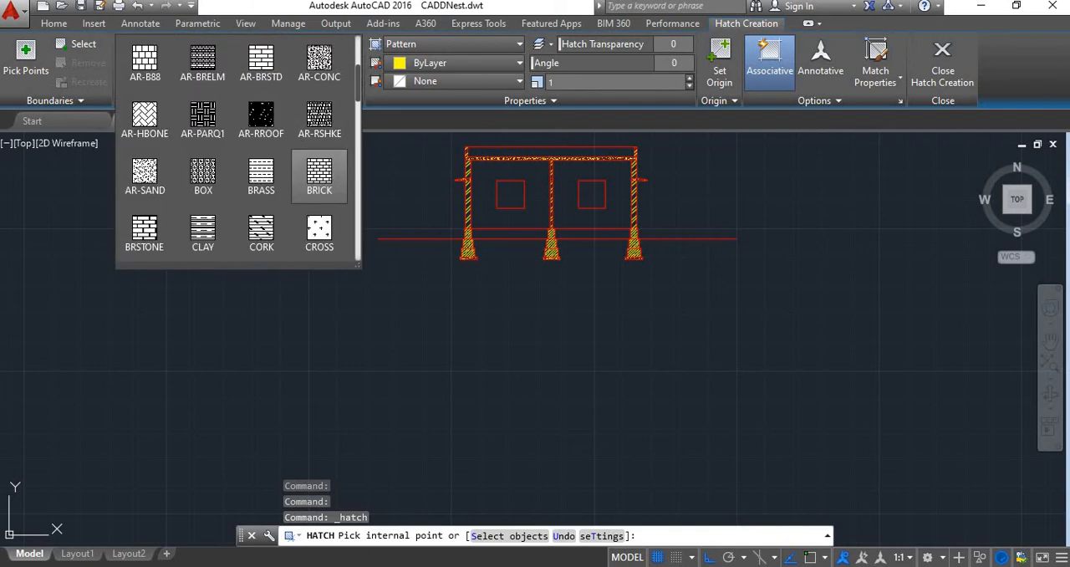
{"action": "scroll", "coordinate": [319, 176], "scroll_direction": "down", "scroll_amount": 2}
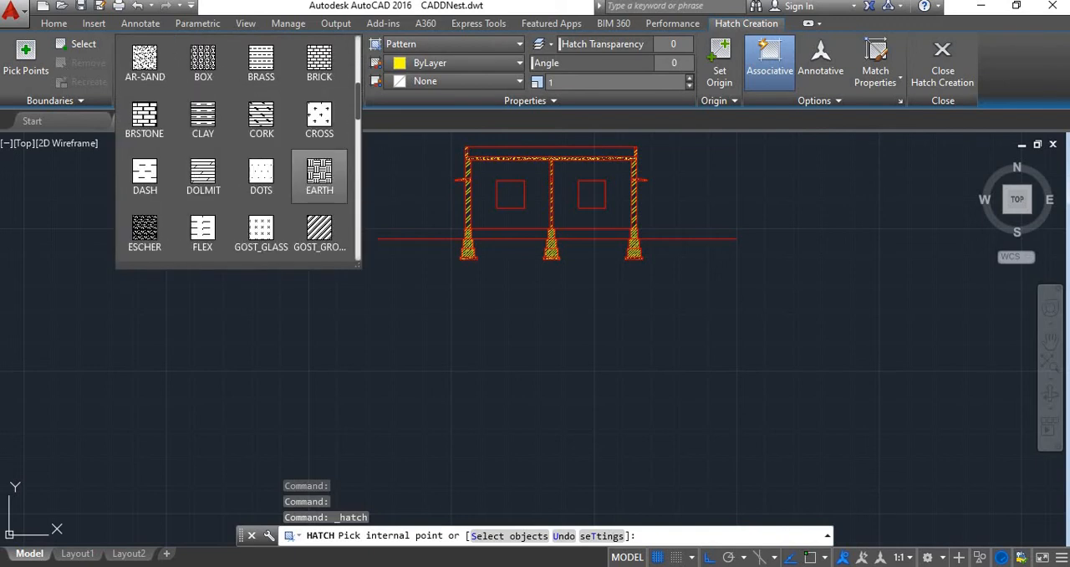
{"action": "scroll", "coordinate": [319, 178], "scroll_direction": "down", "scroll_amount": 1}
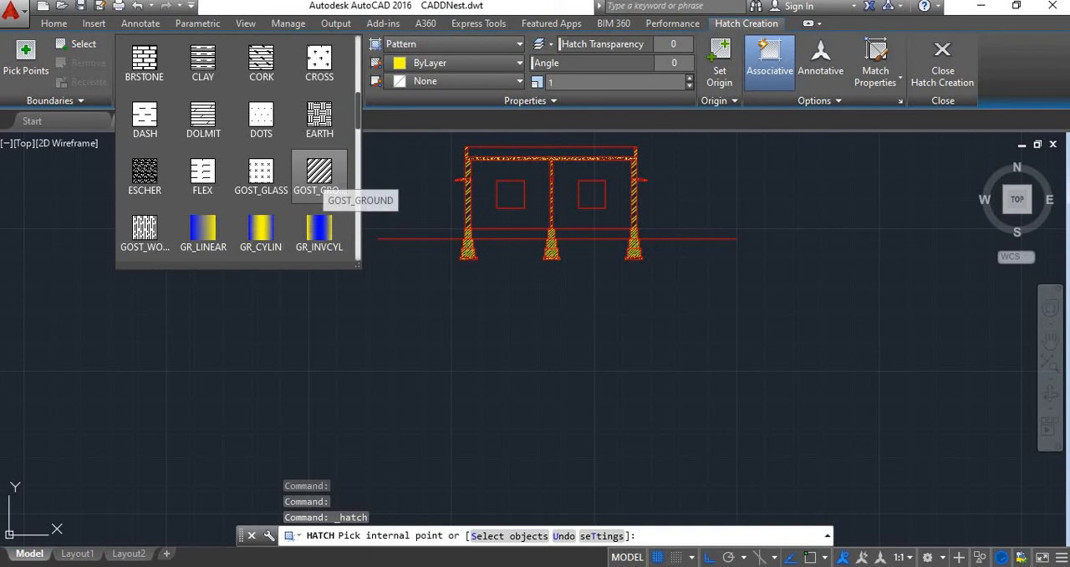
{"action": "scroll", "coordinate": [203, 233], "scroll_direction": "down", "scroll_amount": 2}
{"action": "scroll", "coordinate": [144, 232], "scroll_direction": "down", "scroll_amount": 2}
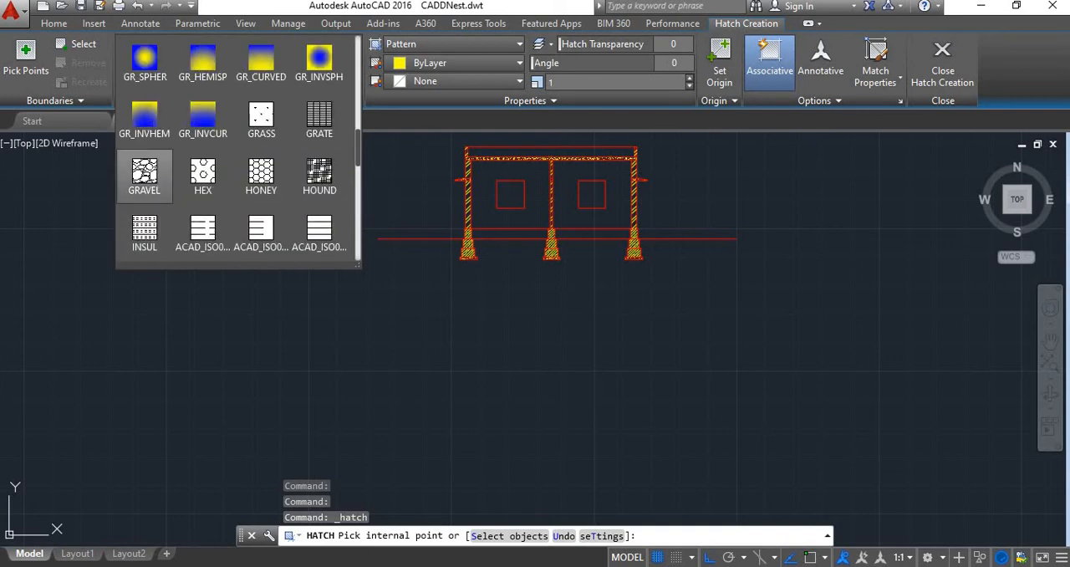
{"action": "left_click", "coordinate": [144, 175]}
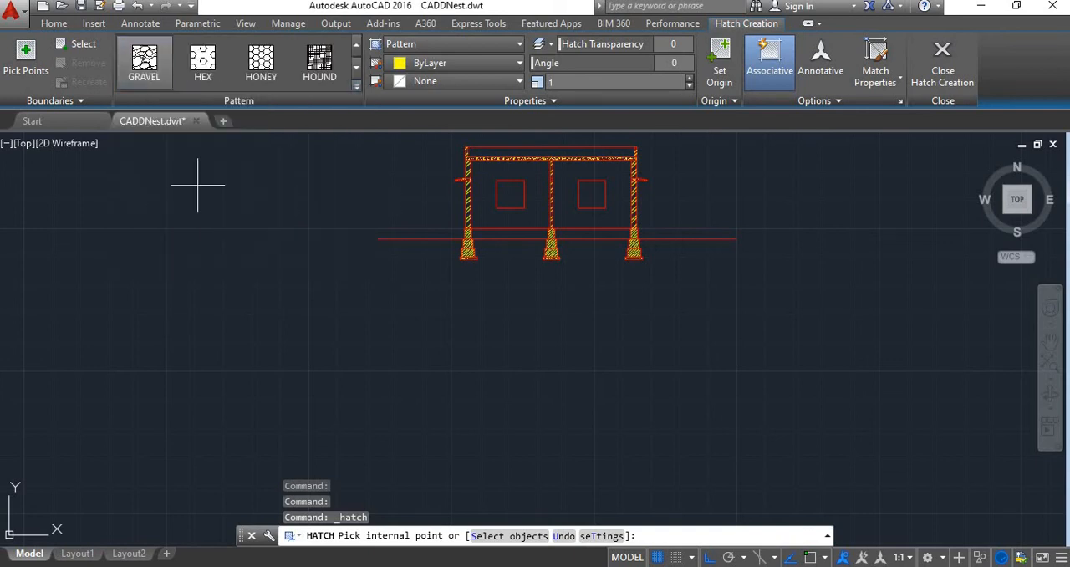
{"action": "scroll", "coordinate": [492, 234], "scroll_direction": "up", "scroll_amount": 3}
{"action": "left_click", "coordinate": [495, 232]}
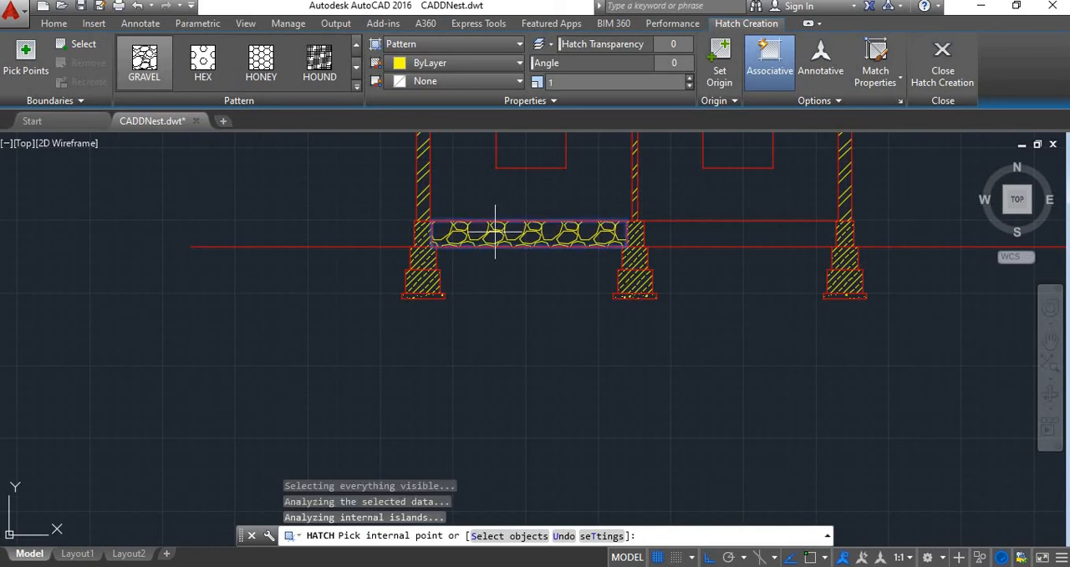
{"action": "left_click", "coordinate": [692, 234]}
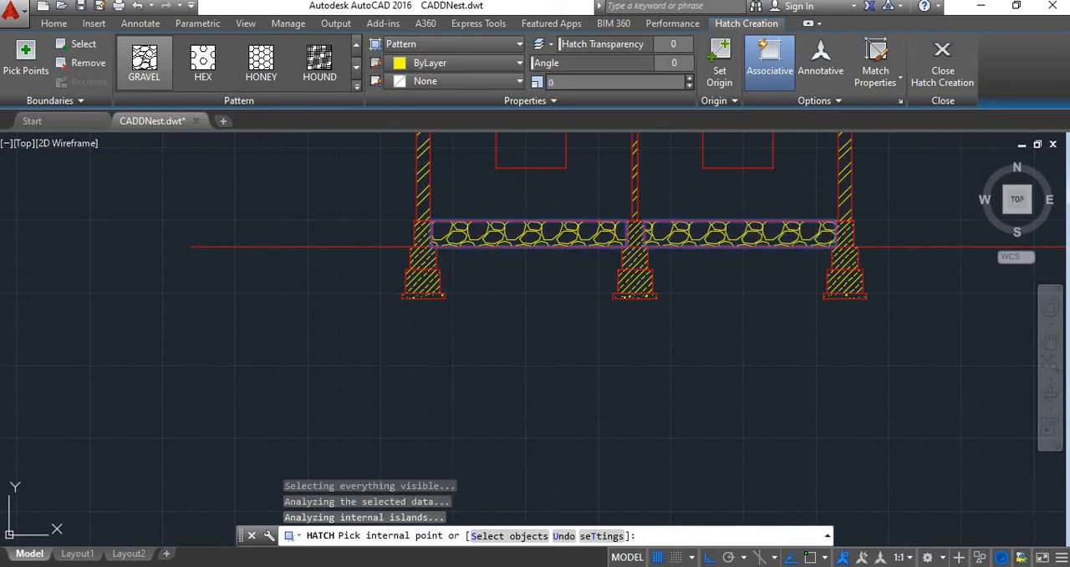
Set the GRAVEL hatch scale to 0.5, trying 0.1 first, then finish the hatch and view the whole section
{"action": "type", "text": "1"}
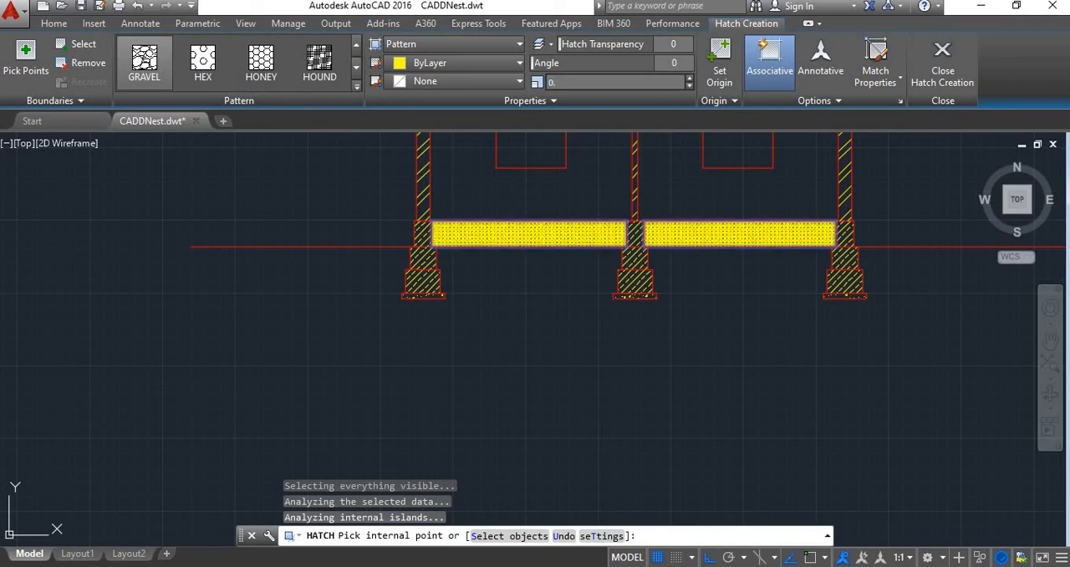
{"action": "key", "text": "Return"}
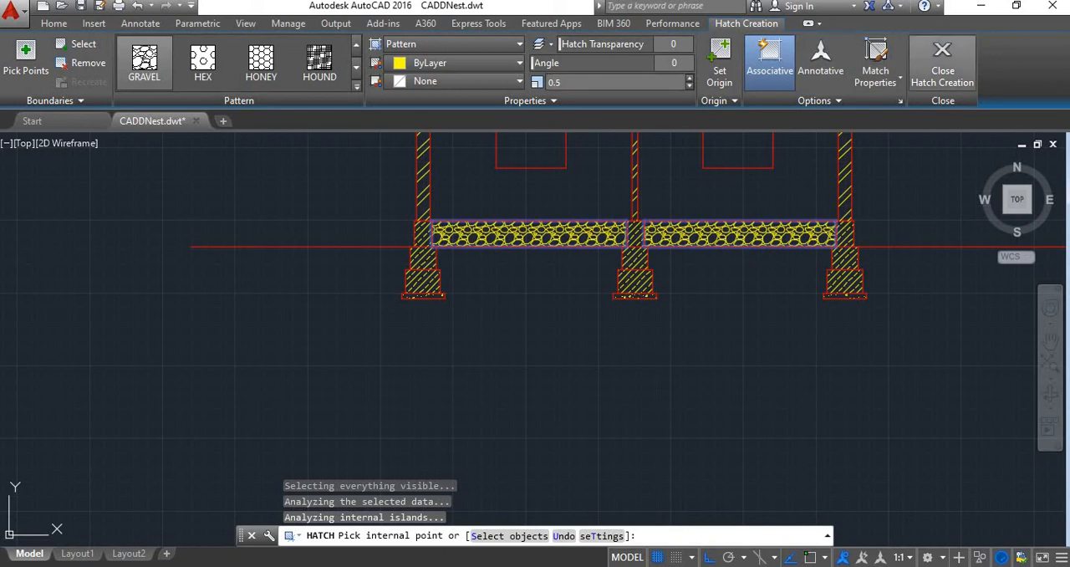
{"action": "key", "text": "Return"}
{"action": "scroll", "coordinate": [490, 318], "scroll_direction": "down", "scroll_amount": 8}
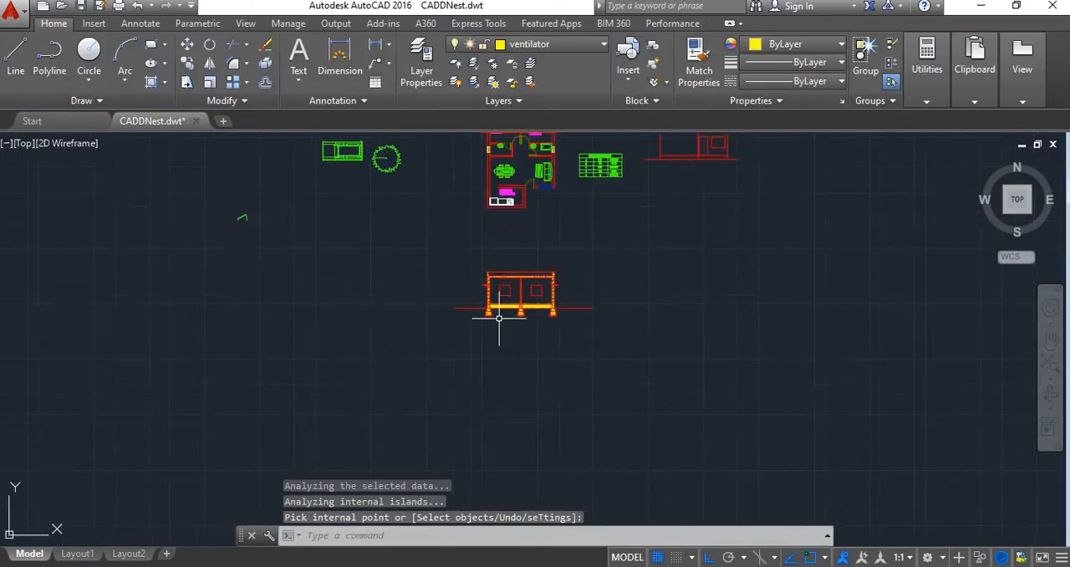
{"action": "scroll", "coordinate": [501, 305], "scroll_direction": "up", "scroll_amount": 5}
{"action": "scroll", "coordinate": [547, 251], "scroll_direction": "down", "scroll_amount": 2}
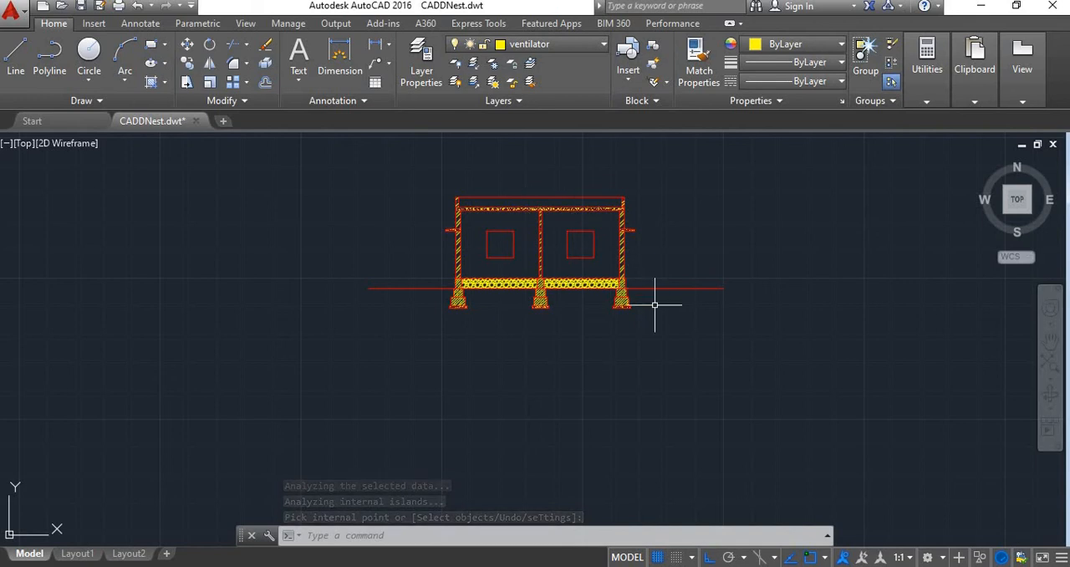
{"action": "scroll", "coordinate": [649, 298], "scroll_direction": "down", "scroll_amount": 2}
{"action": "scroll", "coordinate": [693, 270], "scroll_direction": "down", "scroll_amount": 2}
{"action": "scroll", "coordinate": [694, 269], "scroll_direction": "down", "scroll_amount": 2}
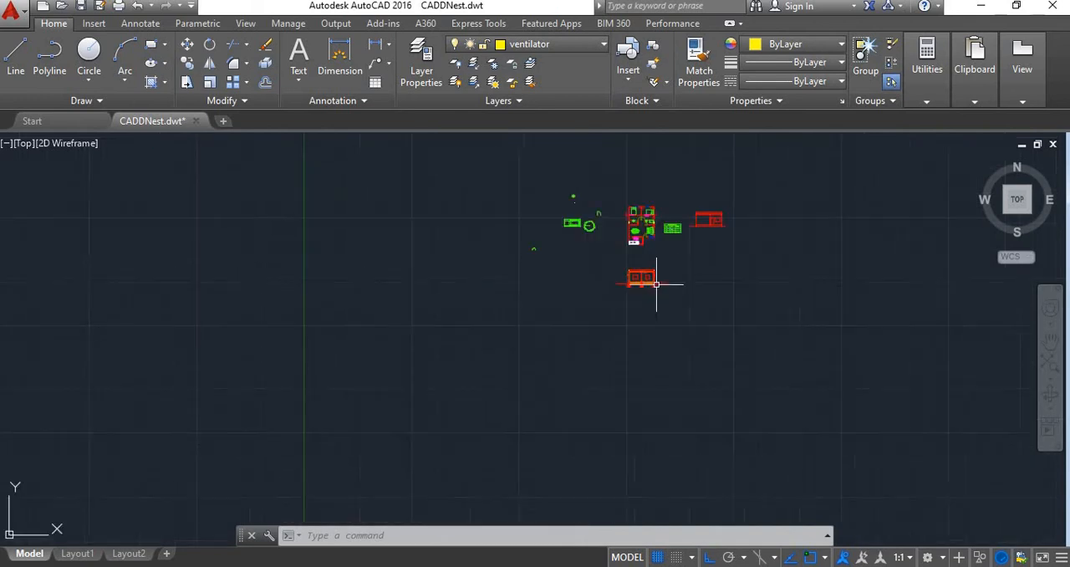
{"action": "scroll", "coordinate": [626, 215], "scroll_direction": "up", "scroll_amount": 5}
{"action": "scroll", "coordinate": [536, 221], "scroll_direction": "up", "scroll_amount": 5}
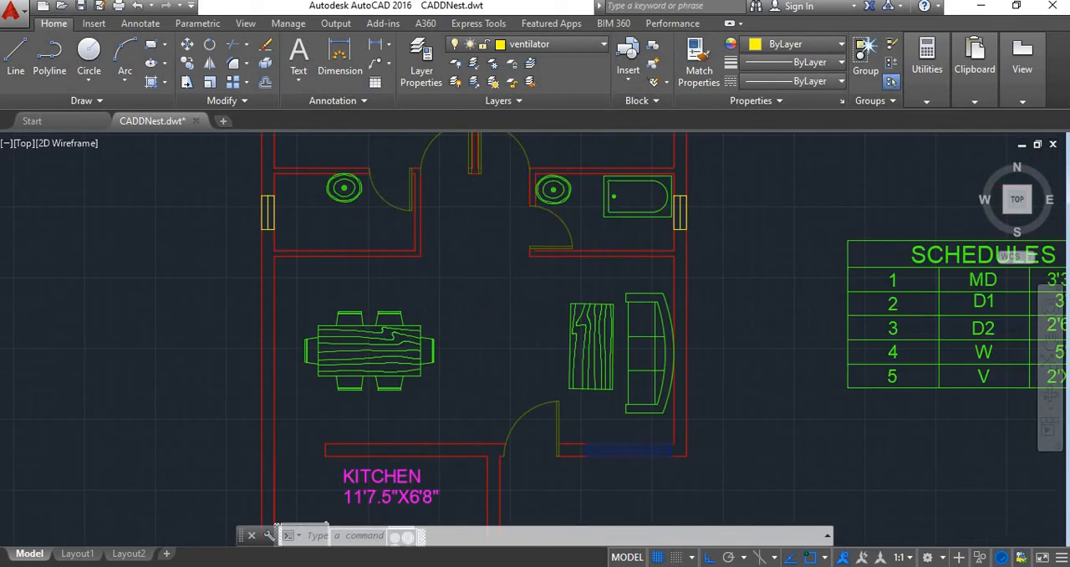
{"action": "scroll", "coordinate": [483, 241], "scroll_direction": "down", "scroll_amount": 5}
{"action": "scroll", "coordinate": [501, 244], "scroll_direction": "up", "scroll_amount": 2}
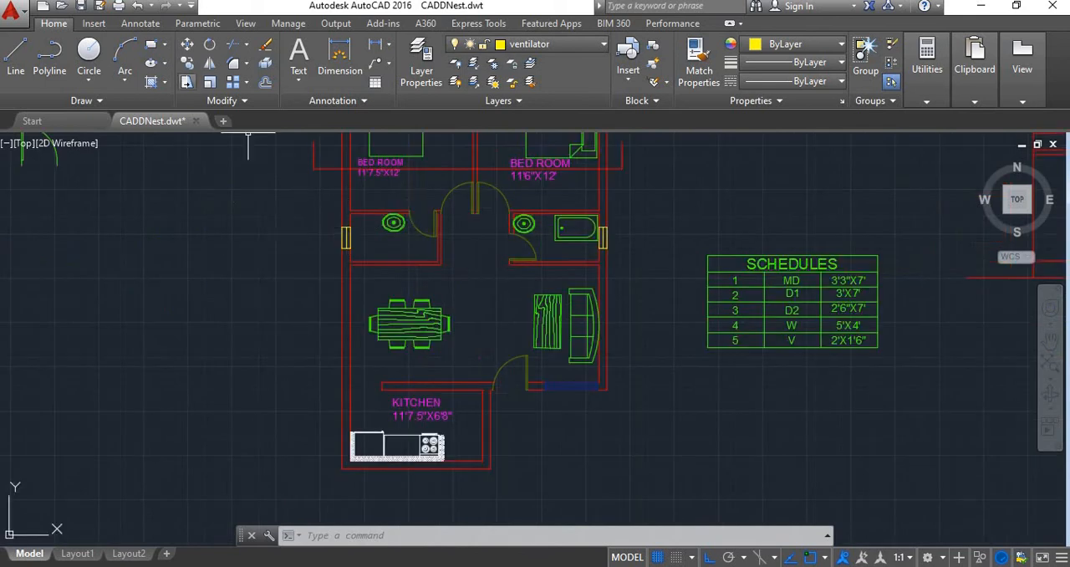
{"action": "left_click", "coordinate": [151, 82]}
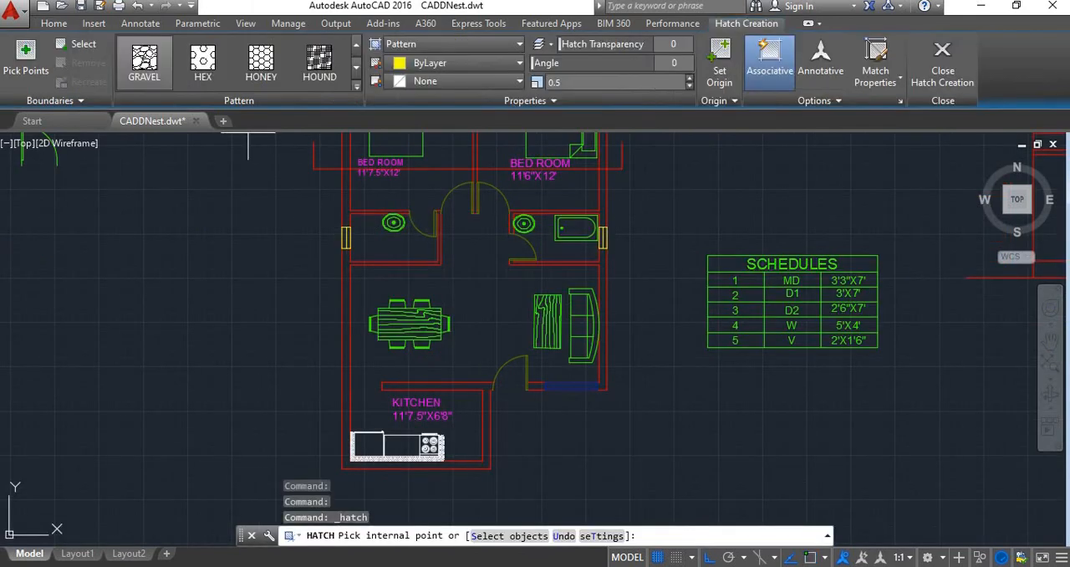
{"action": "left_click", "coordinate": [942, 60]}
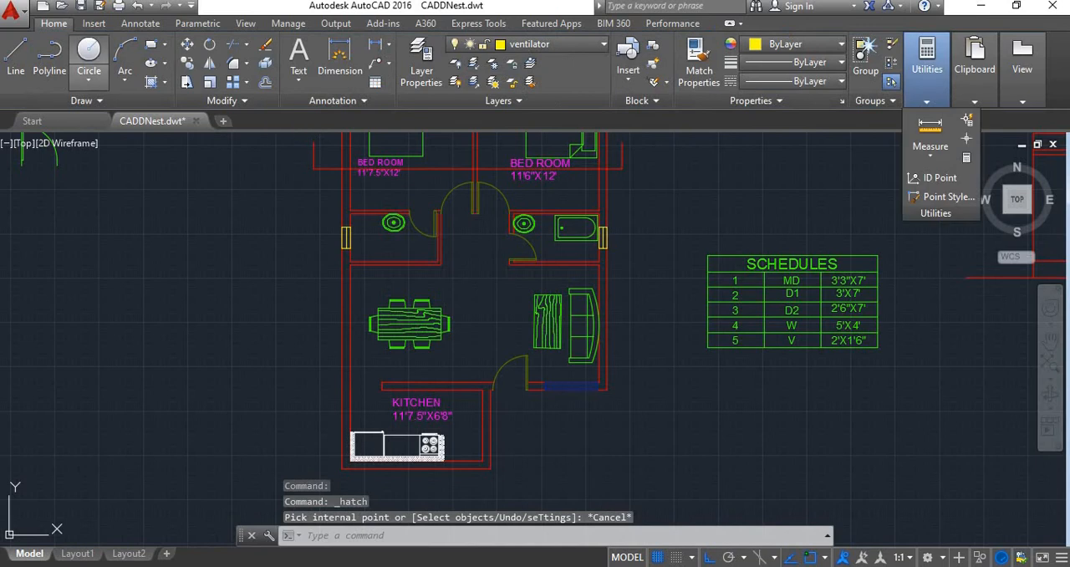
Start a gradient fill with the GR_CURVED pattern and apply it to both wall areas of the front elevation, leaving the door and window unfilled
{"action": "left_click", "coordinate": [165, 82]}
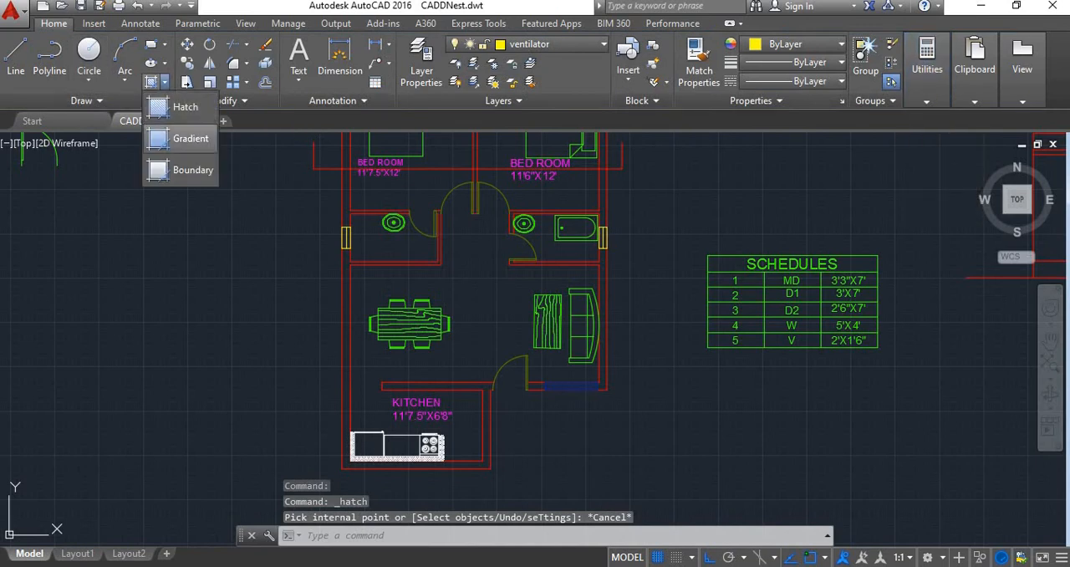
{"action": "left_click", "coordinate": [190, 139]}
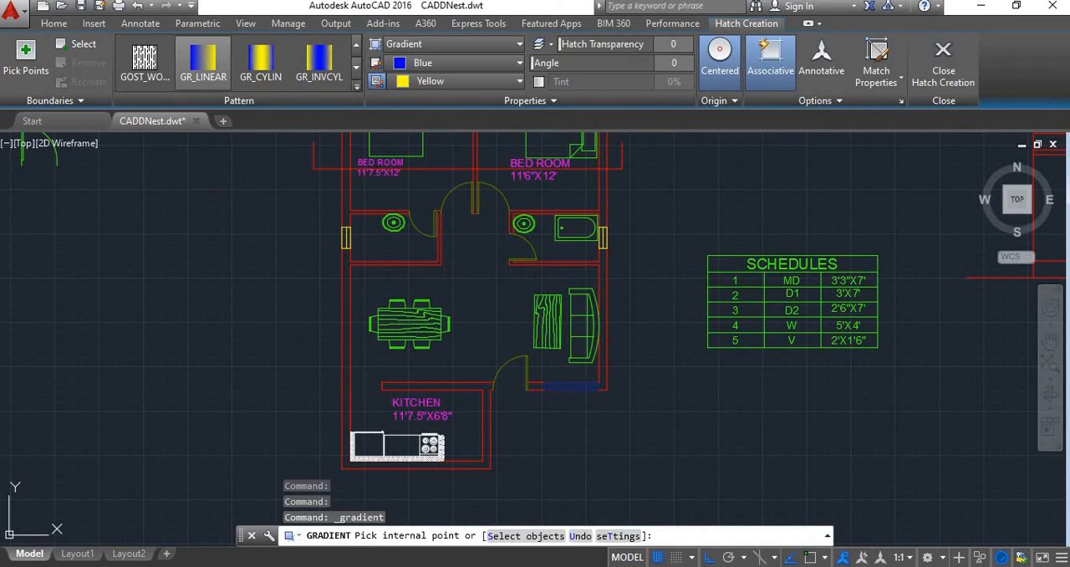
{"action": "left_click", "coordinate": [357, 87]}
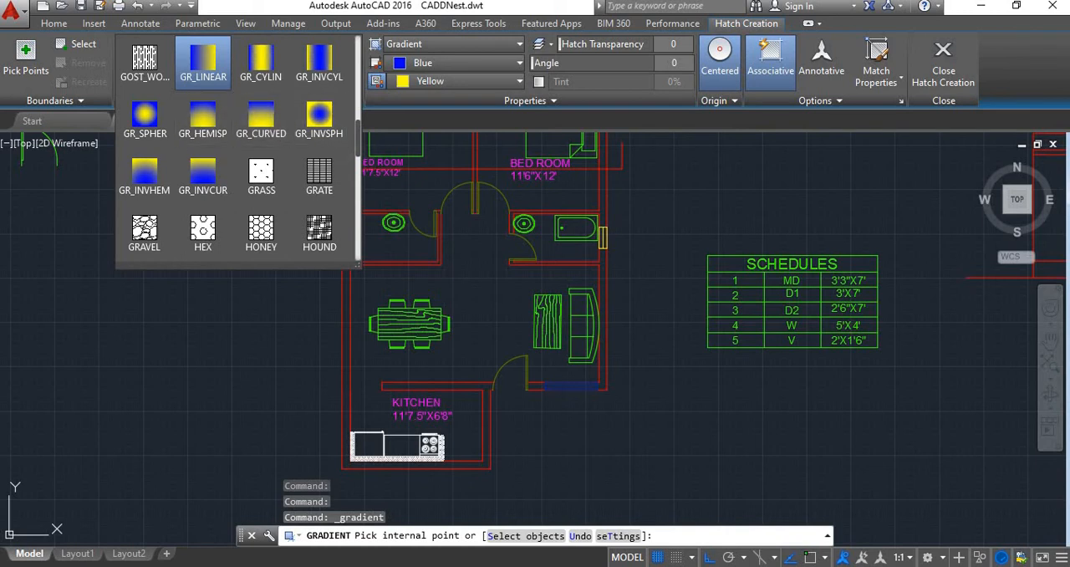
{"action": "scroll", "coordinate": [566, 267], "scroll_direction": "down", "scroll_amount": 4}
{"action": "scroll", "coordinate": [835, 233], "scroll_direction": "up", "scroll_amount": 4}
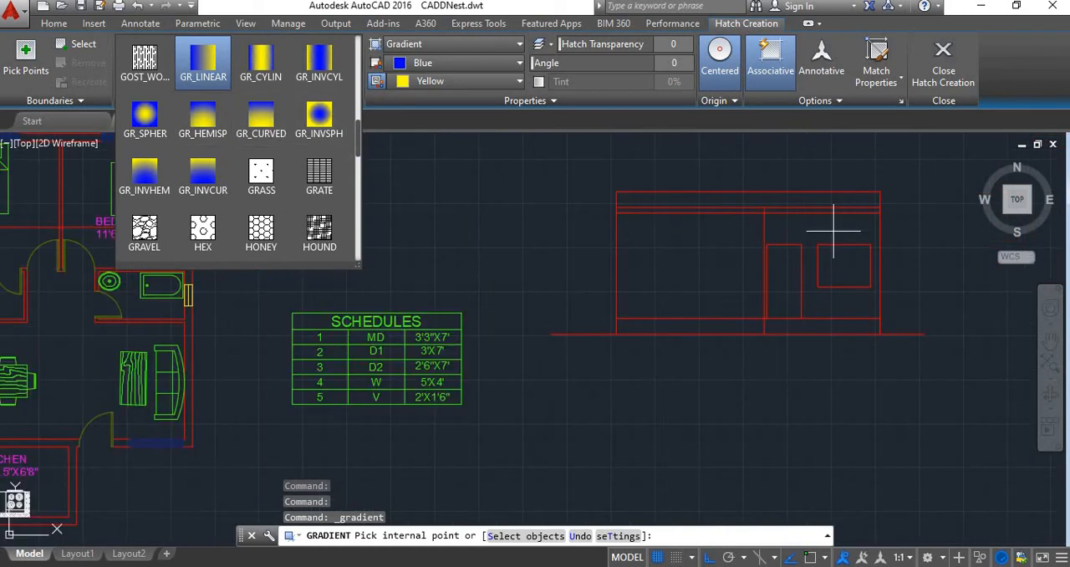
{"action": "scroll", "coordinate": [815, 250], "scroll_direction": "down", "scroll_amount": 4}
{"action": "scroll", "coordinate": [464, 275], "scroll_direction": "up", "scroll_amount": 4}
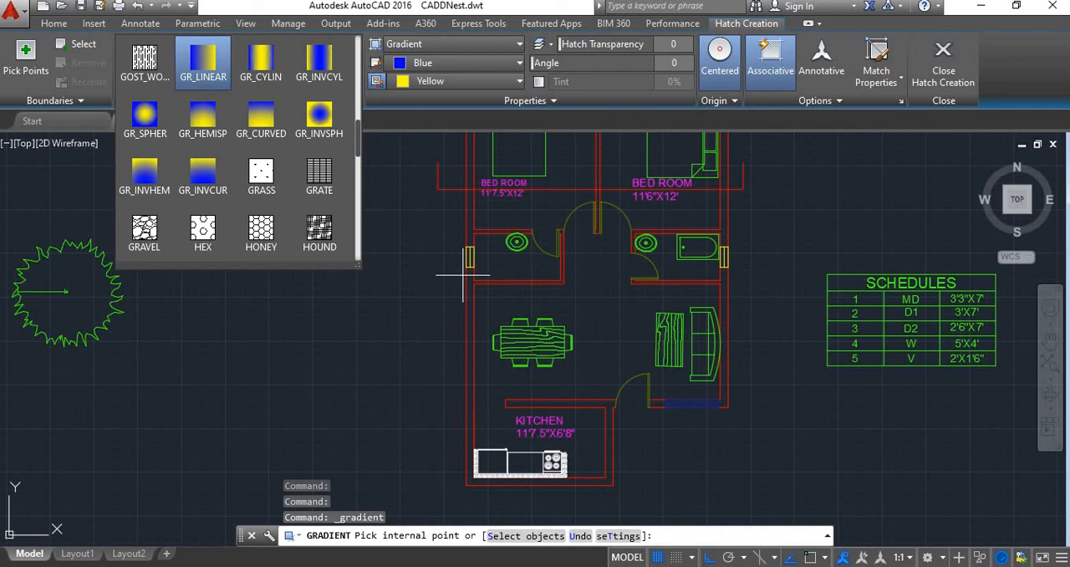
{"action": "scroll", "coordinate": [365, 215], "scroll_direction": "down", "scroll_amount": 4}
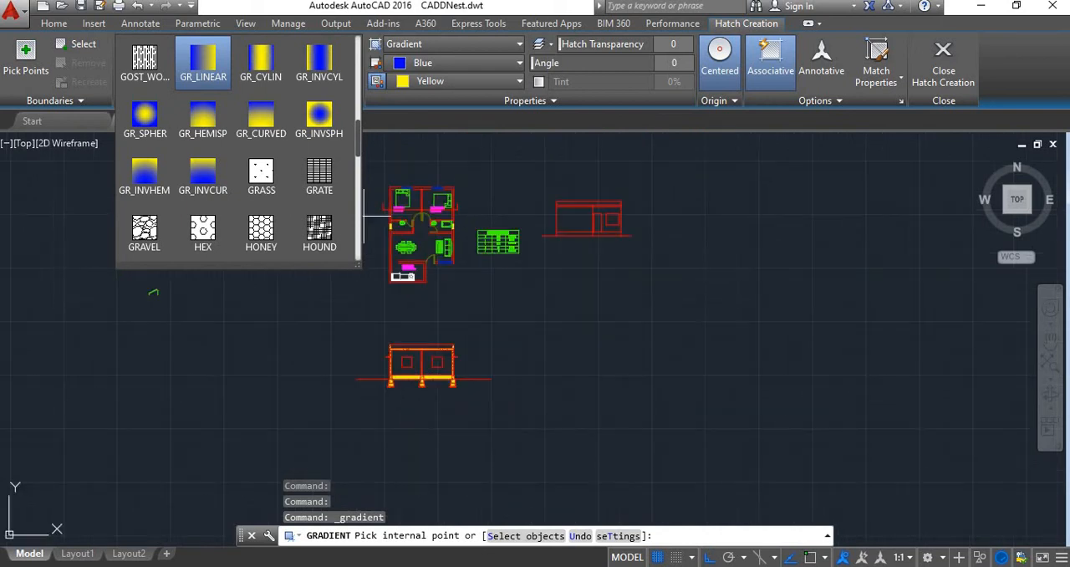
{"action": "scroll", "coordinate": [434, 246], "scroll_direction": "up", "scroll_amount": 2}
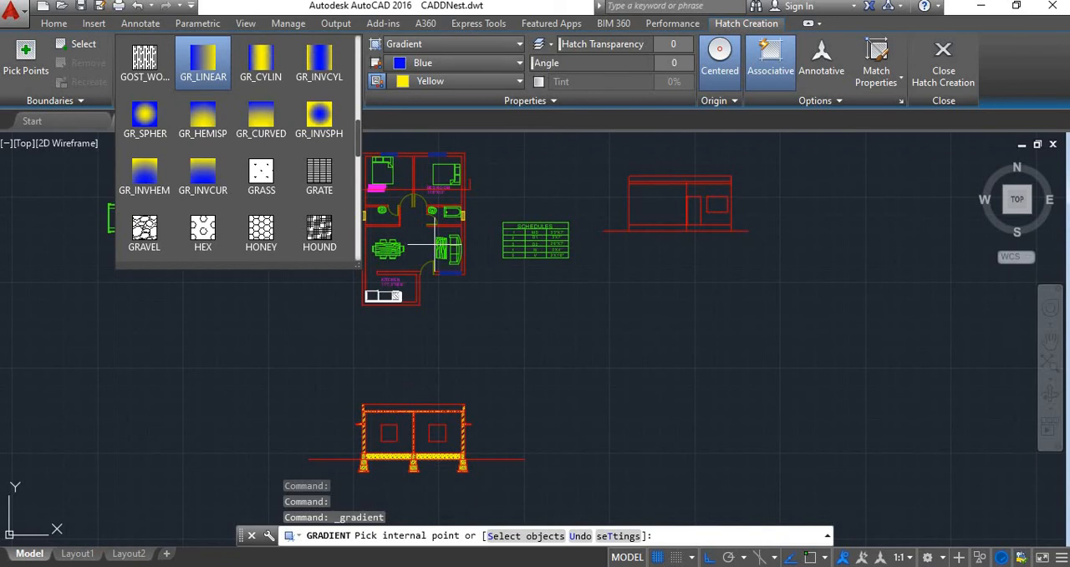
{"action": "scroll", "coordinate": [699, 178], "scroll_direction": "up", "scroll_amount": 3}
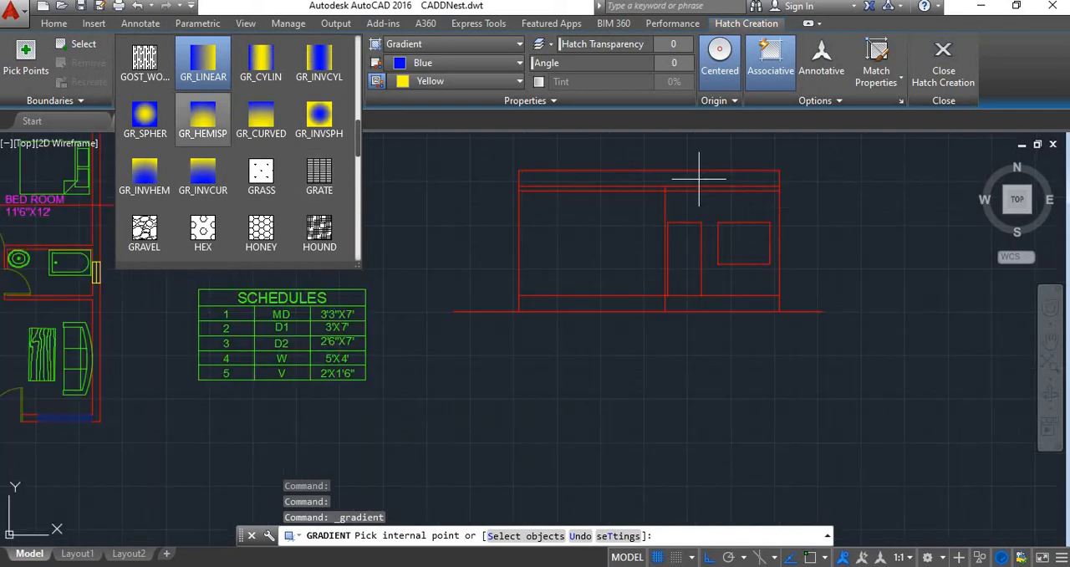
{"action": "left_click", "coordinate": [261, 117]}
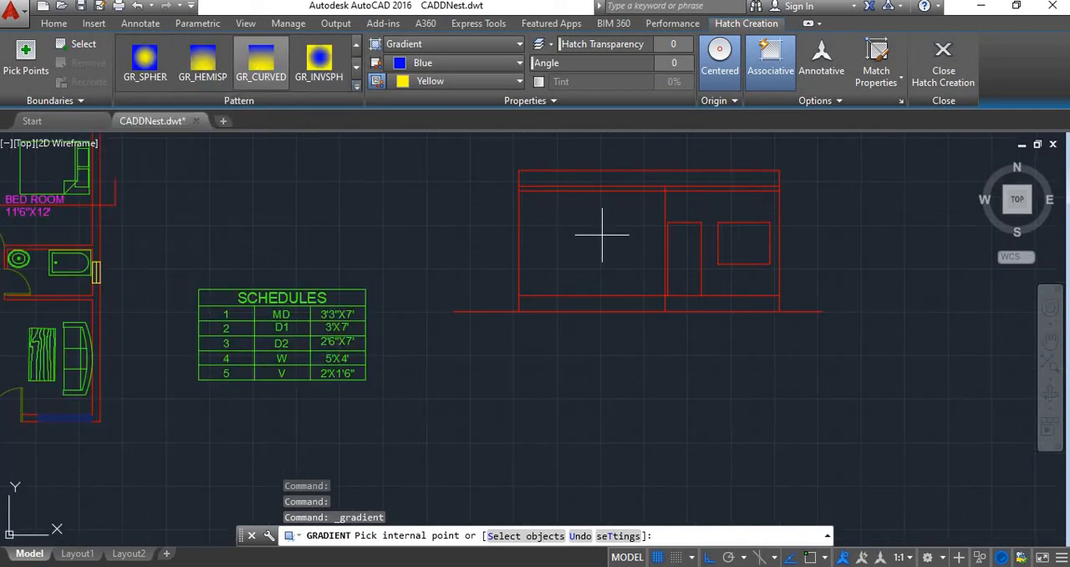
{"action": "left_click", "coordinate": [603, 234]}
{"action": "scroll", "coordinate": [747, 228], "scroll_direction": "up", "scroll_amount": 2}
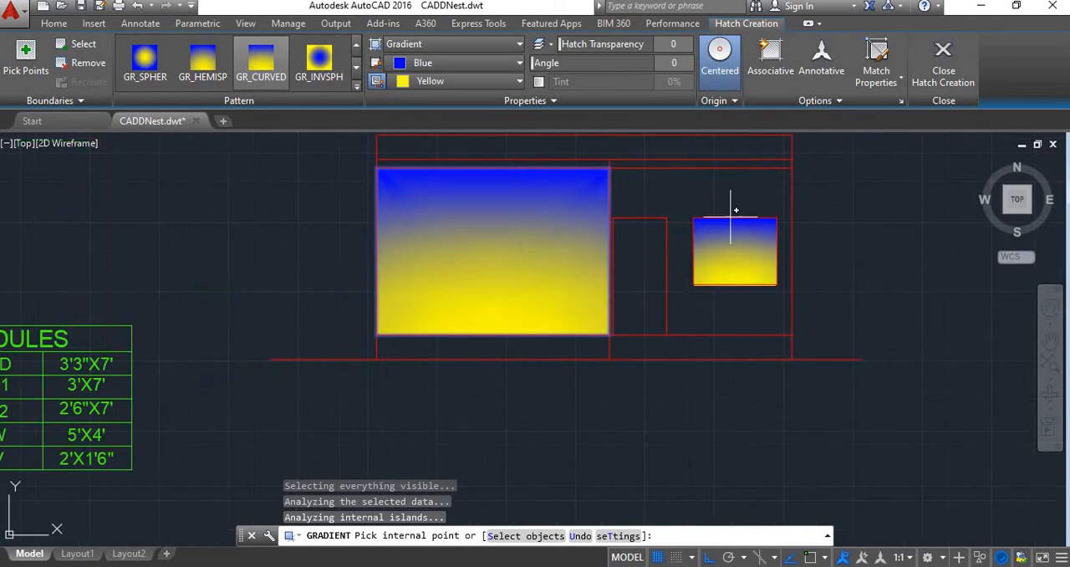
{"action": "left_click", "coordinate": [678, 181]}
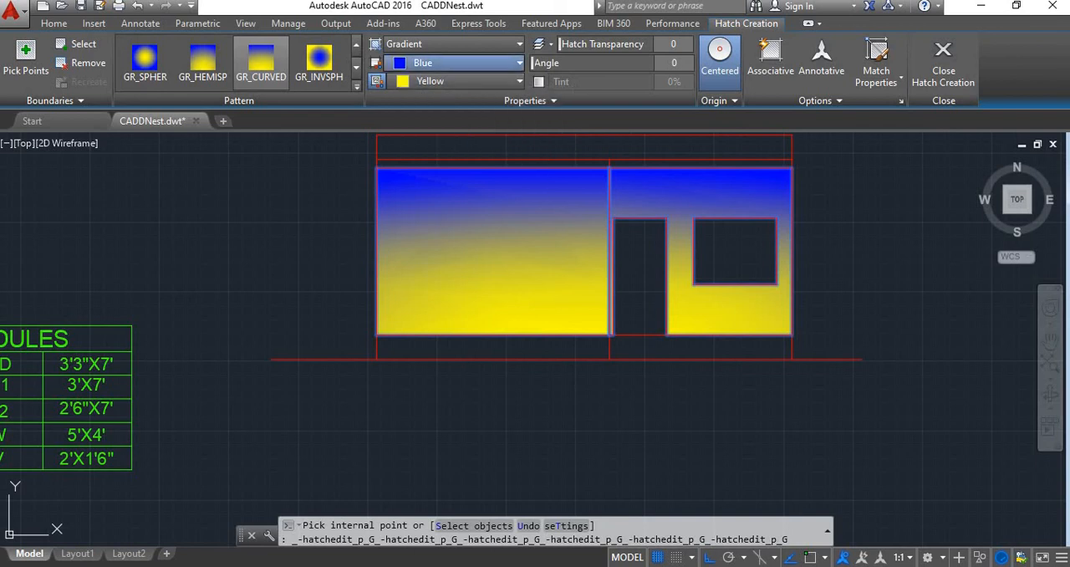
Set the first colour of the elevation wall gradient to 169,83,160 and finish the fill
{"action": "left_click", "coordinate": [452, 62]}
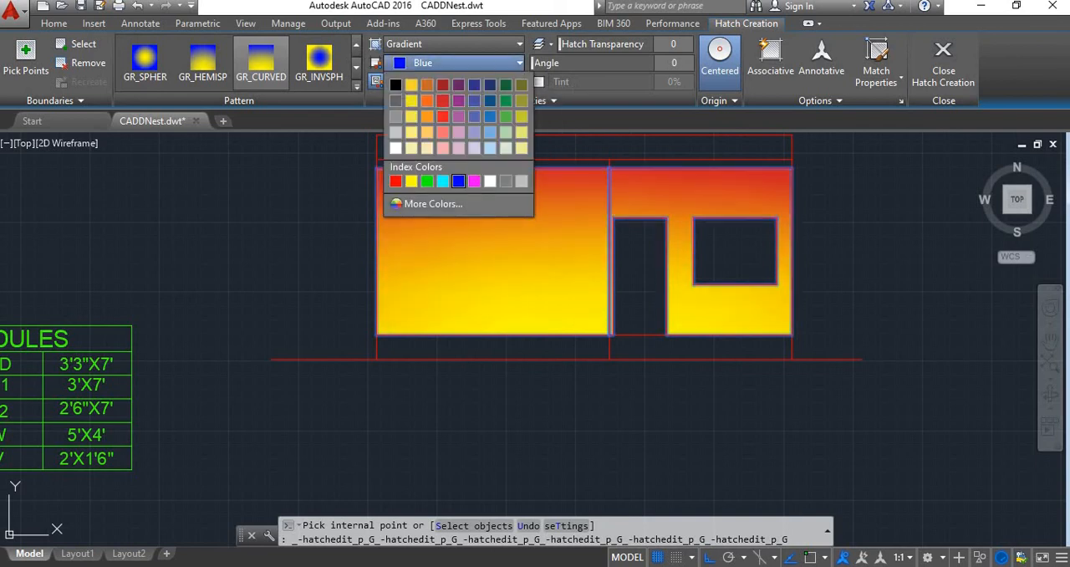
{"action": "left_click", "coordinate": [459, 116]}
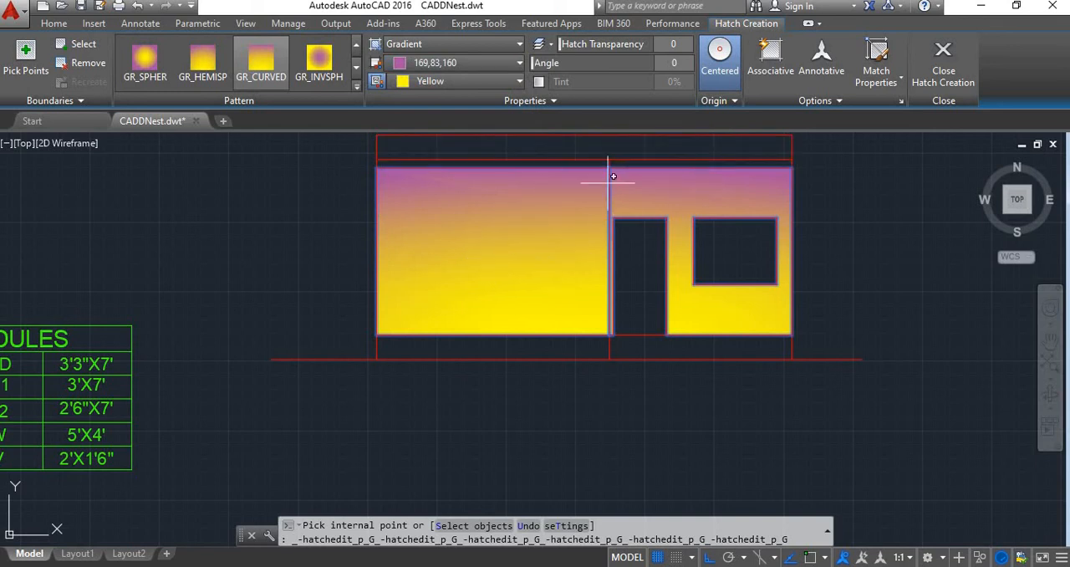
{"action": "left_click", "coordinate": [943, 63]}
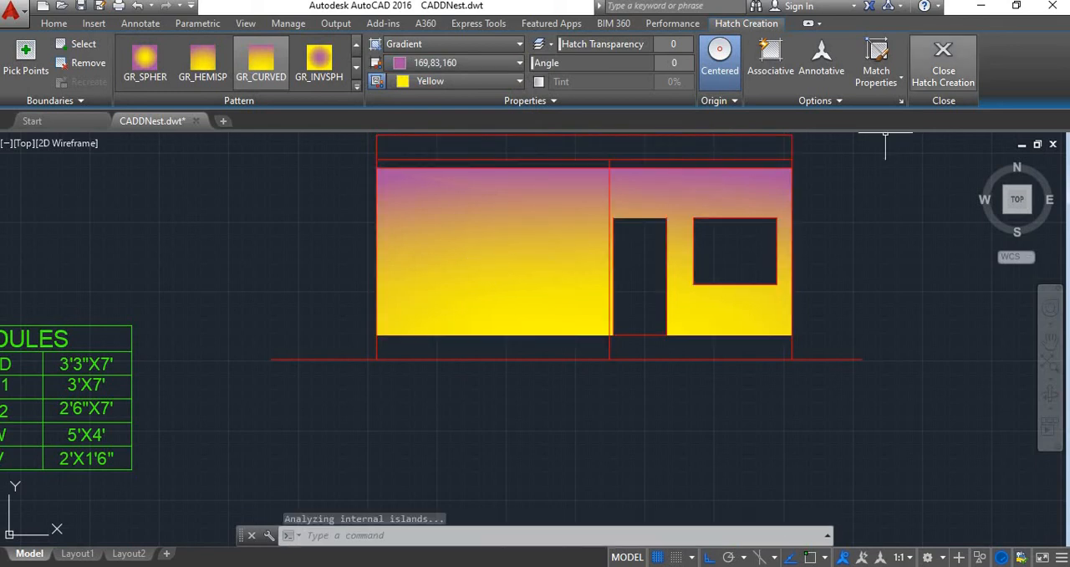
Fill the parapet band above the elevation walls with a new GR_CURVED gradient, first colour 69,84,165, and finish it
{"action": "left_click", "coordinate": [165, 81]}
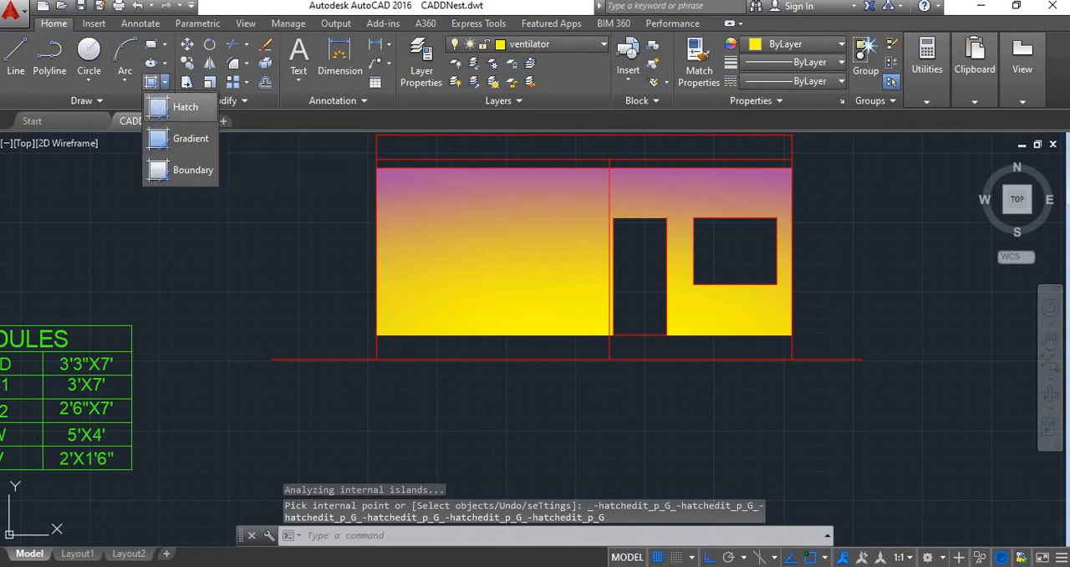
{"action": "left_click", "coordinate": [191, 138]}
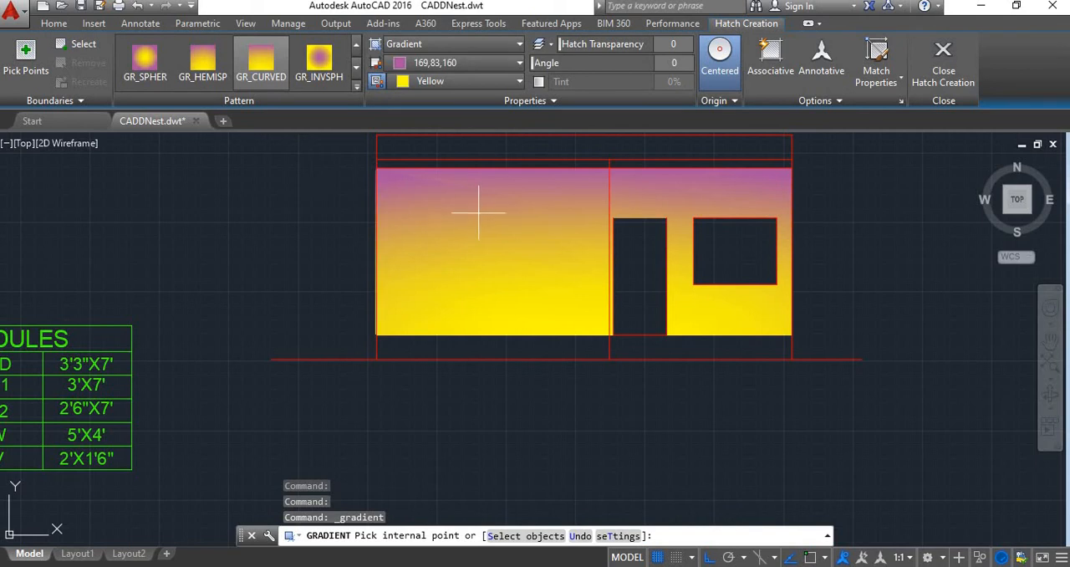
{"action": "left_click", "coordinate": [464, 62]}
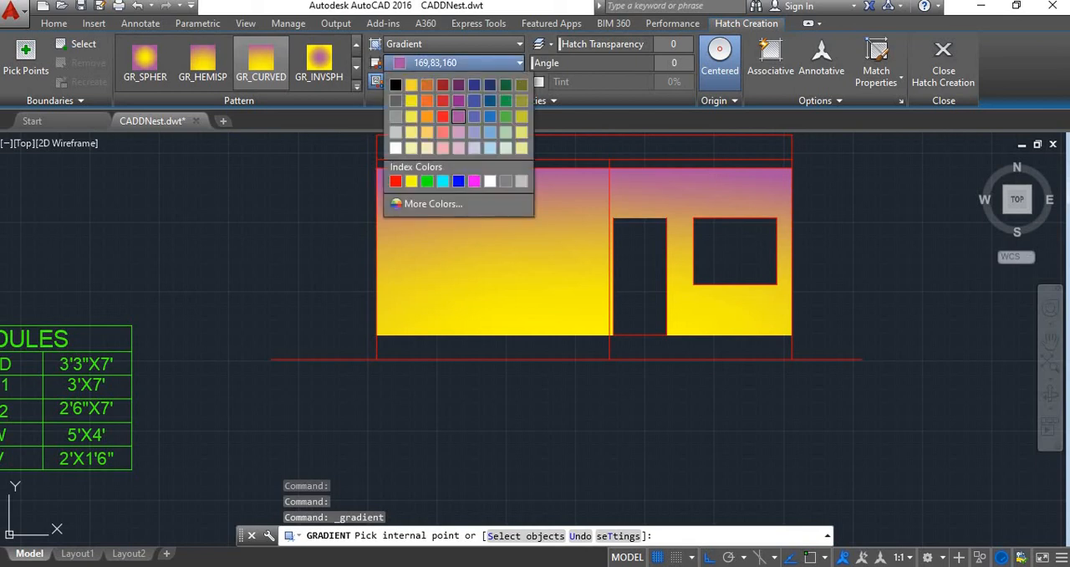
{"action": "left_click", "coordinate": [474, 101]}
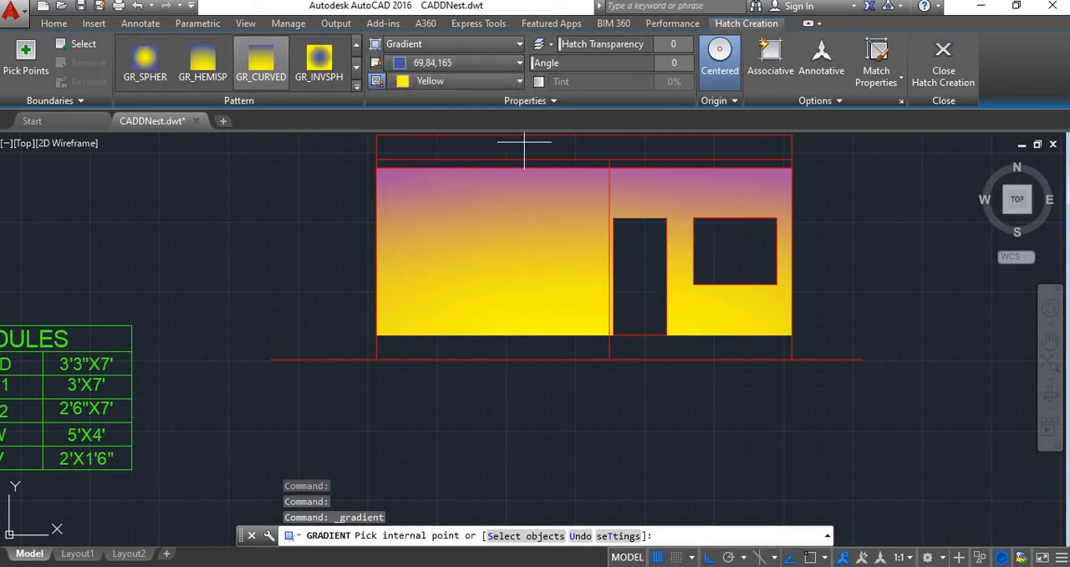
{"action": "left_click", "coordinate": [524, 143]}
{"action": "scroll", "coordinate": [523, 163], "scroll_direction": "down", "scroll_amount": 2}
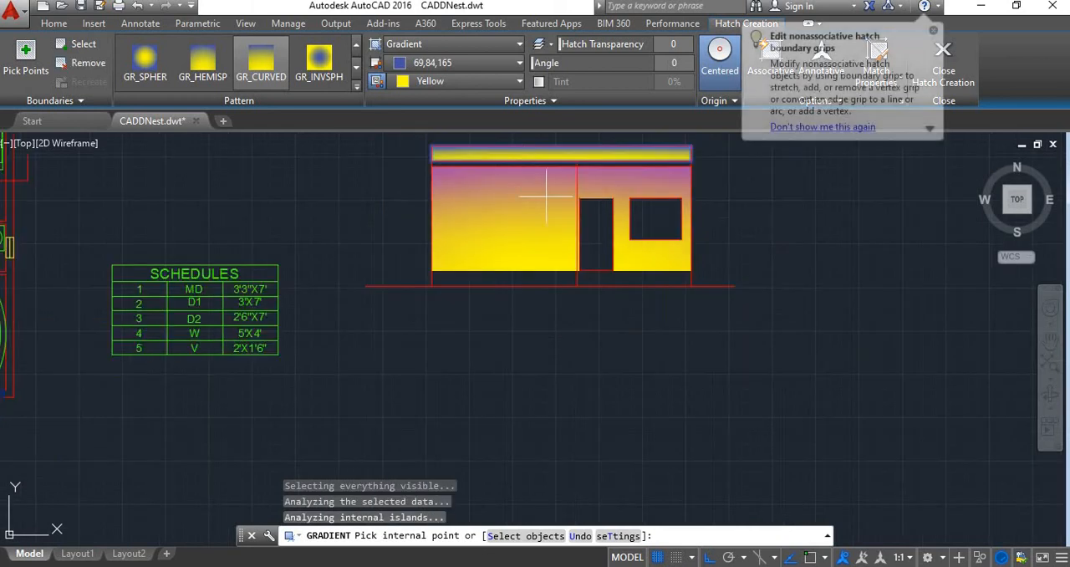
{"action": "scroll", "coordinate": [547, 196], "scroll_direction": "up", "scroll_amount": 2}
{"action": "scroll", "coordinate": [645, 273], "scroll_direction": "down", "scroll_amount": 3}
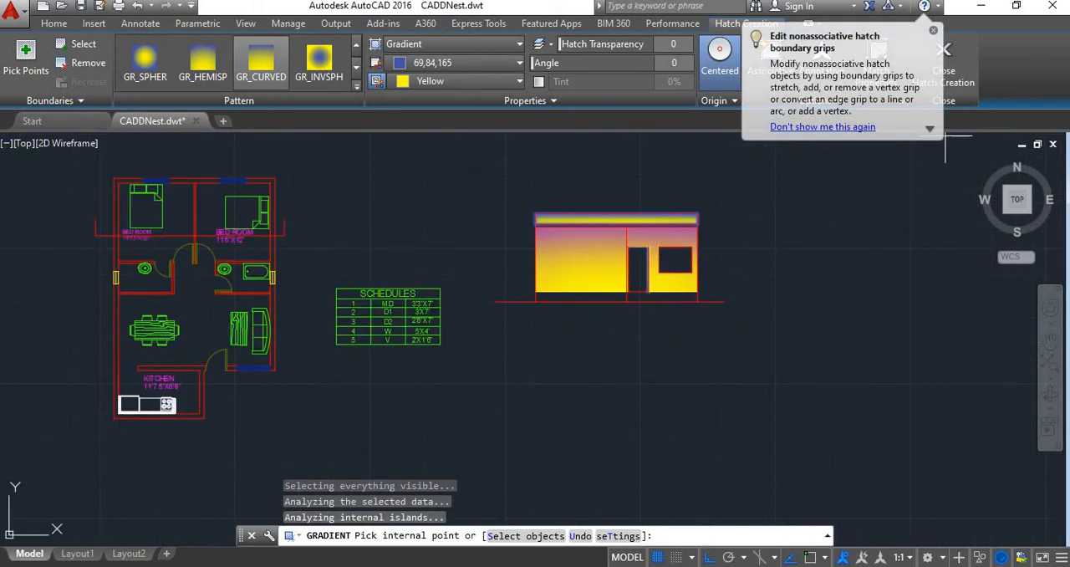
{"action": "left_click", "coordinate": [950, 62]}
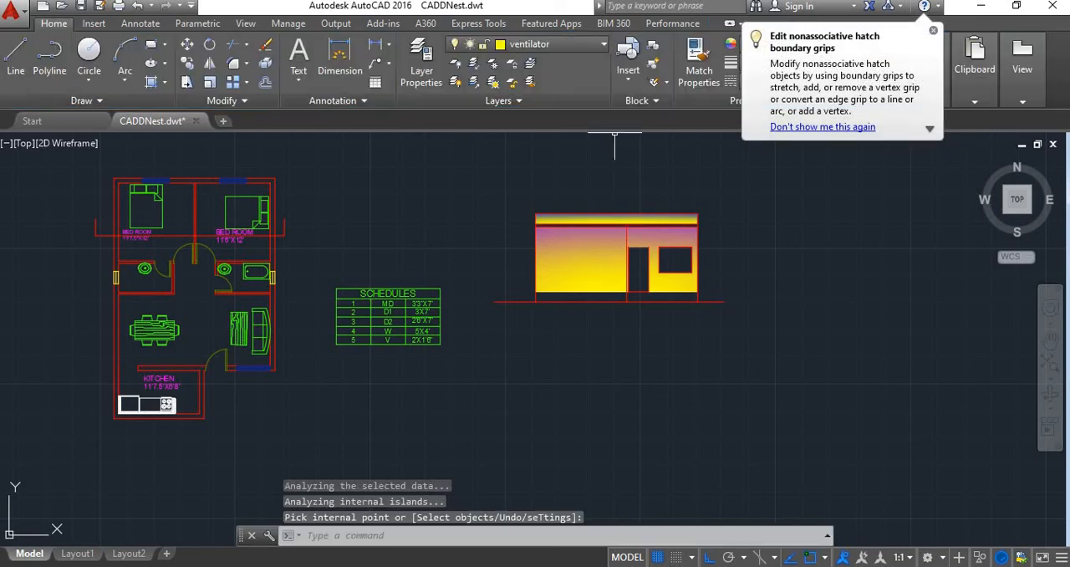
Start another gradient fill and apply it to the floor plan's bedroom walls above the section line, between and beside the windows
{"action": "left_click", "coordinate": [164, 82]}
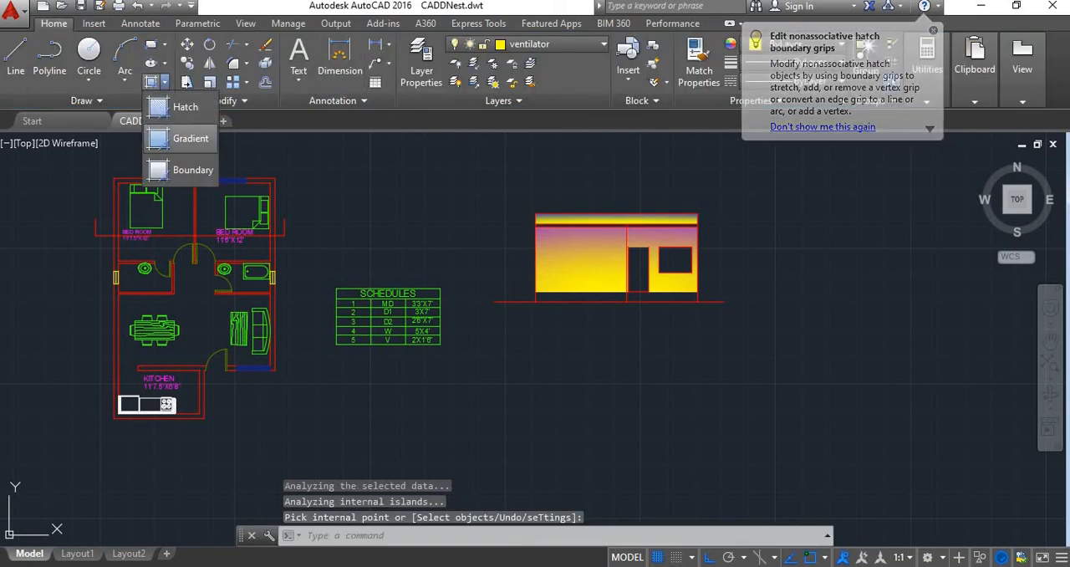
{"action": "left_click", "coordinate": [189, 139]}
{"action": "scroll", "coordinate": [92, 212], "scroll_direction": "up", "scroll_amount": 2}
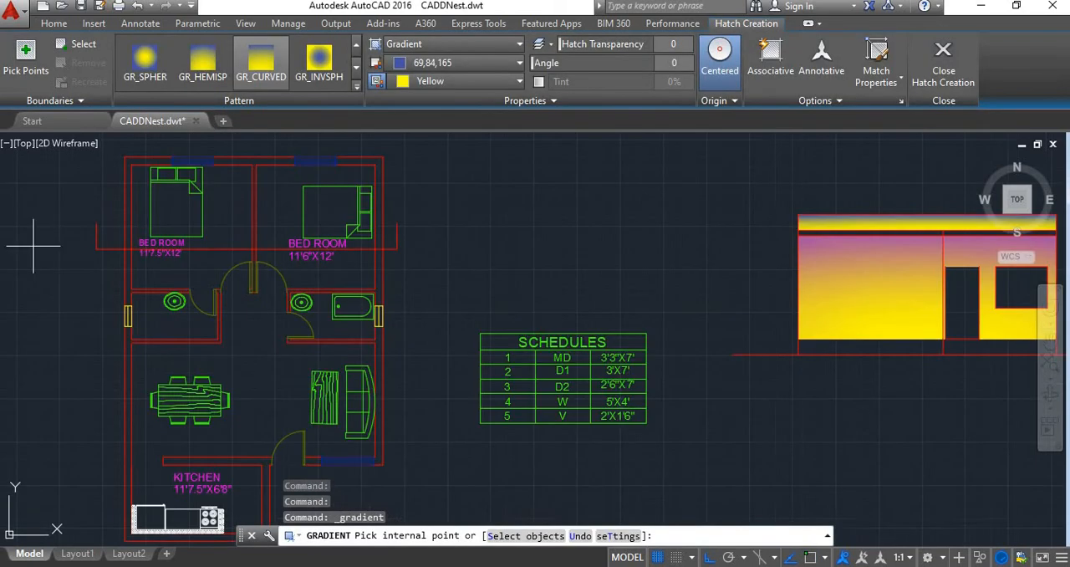
{"action": "scroll", "coordinate": [129, 215], "scroll_direction": "up", "scroll_amount": 4}
{"action": "middle_click_drag", "start_coordinate": [179, 334], "coordinate": [258, 466]}
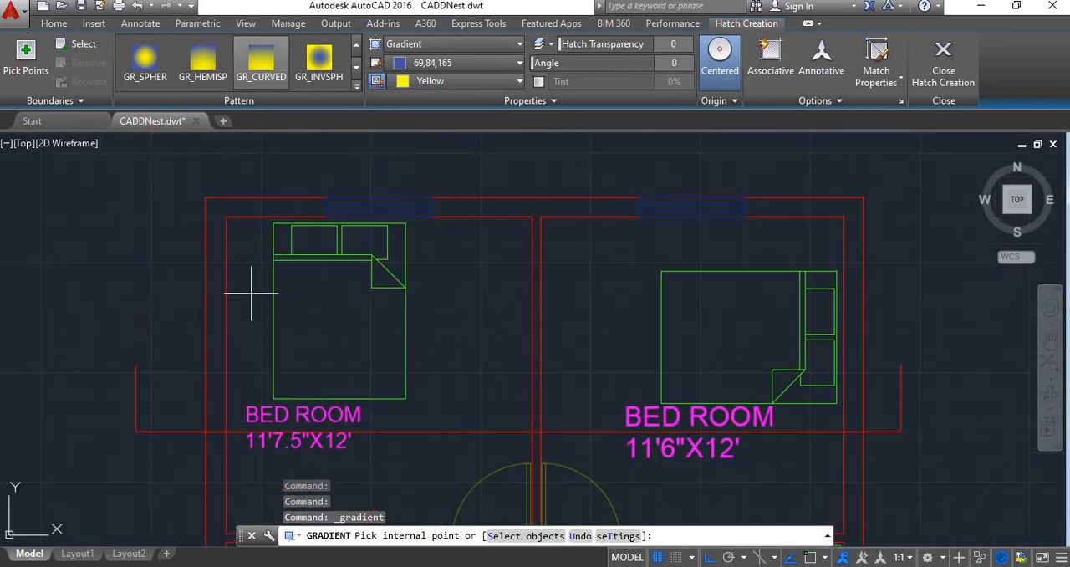
{"action": "left_click", "coordinate": [210, 230]}
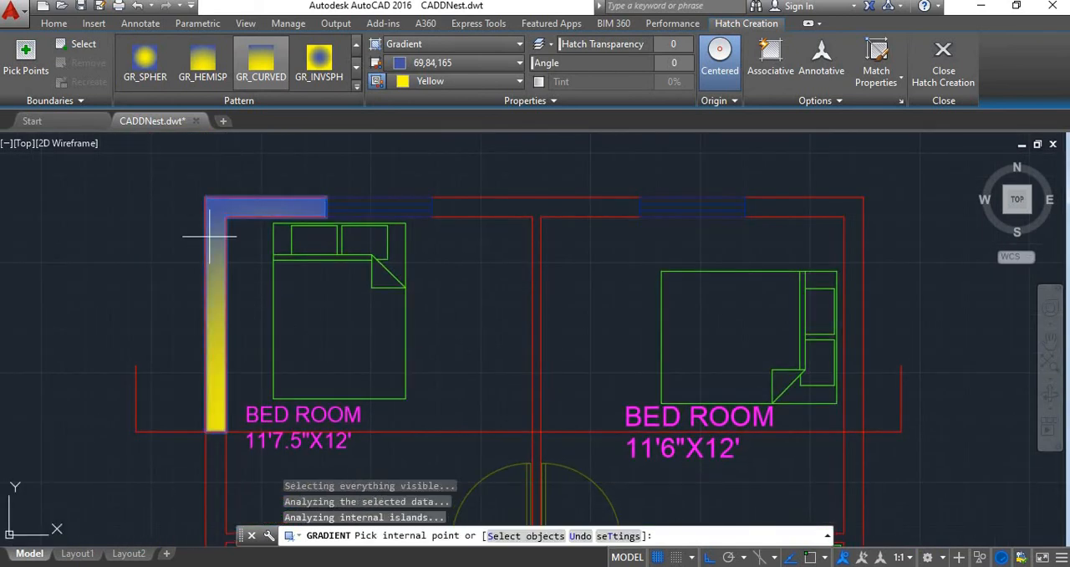
{"action": "left_click", "coordinate": [540, 210]}
{"action": "left_click", "coordinate": [804, 221]}
{"action": "scroll", "coordinate": [760, 267], "scroll_direction": "down", "scroll_amount": 5}
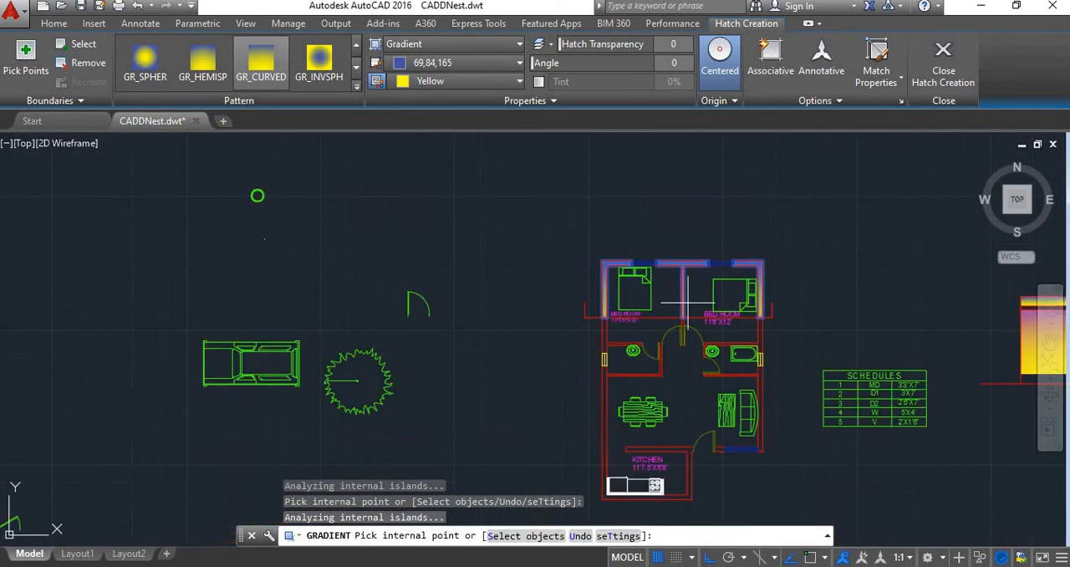
Add the remaining floor plan walls around the bathrooms, living area and kitchen to the gradient fill
{"action": "scroll", "coordinate": [736, 351], "scroll_direction": "up", "scroll_amount": 4}
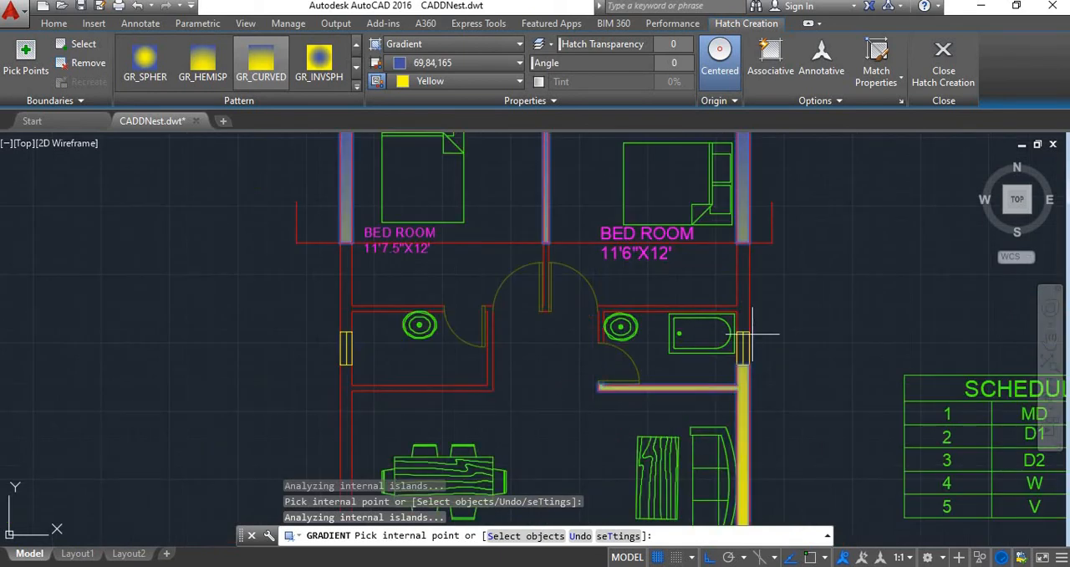
{"action": "scroll", "coordinate": [736, 266], "scroll_direction": "down", "scroll_amount": 3}
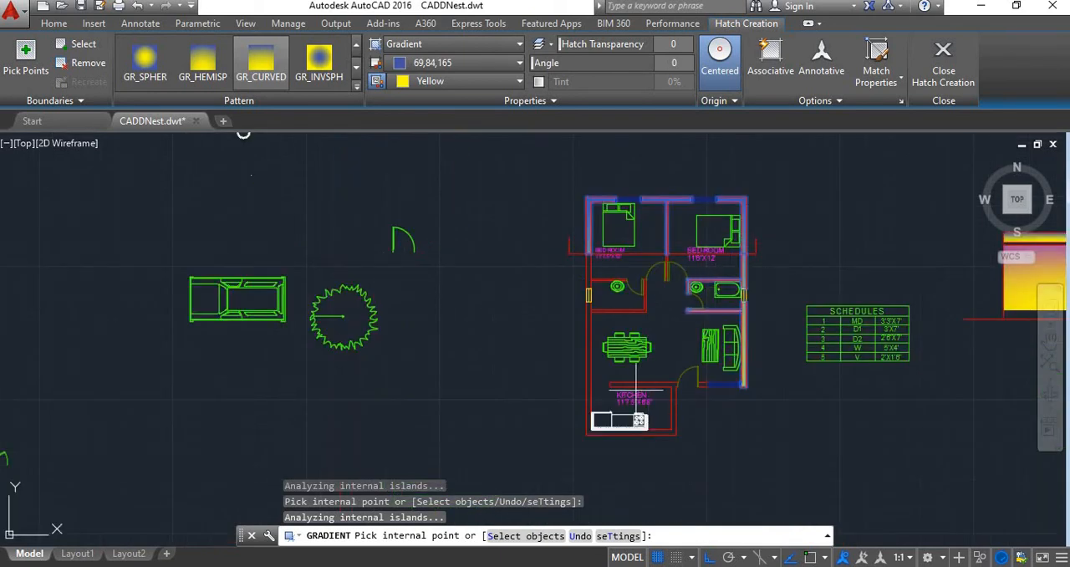
{"action": "scroll", "coordinate": [586, 301], "scroll_direction": "up", "scroll_amount": 4}
{"action": "left_click", "coordinate": [594, 309]}
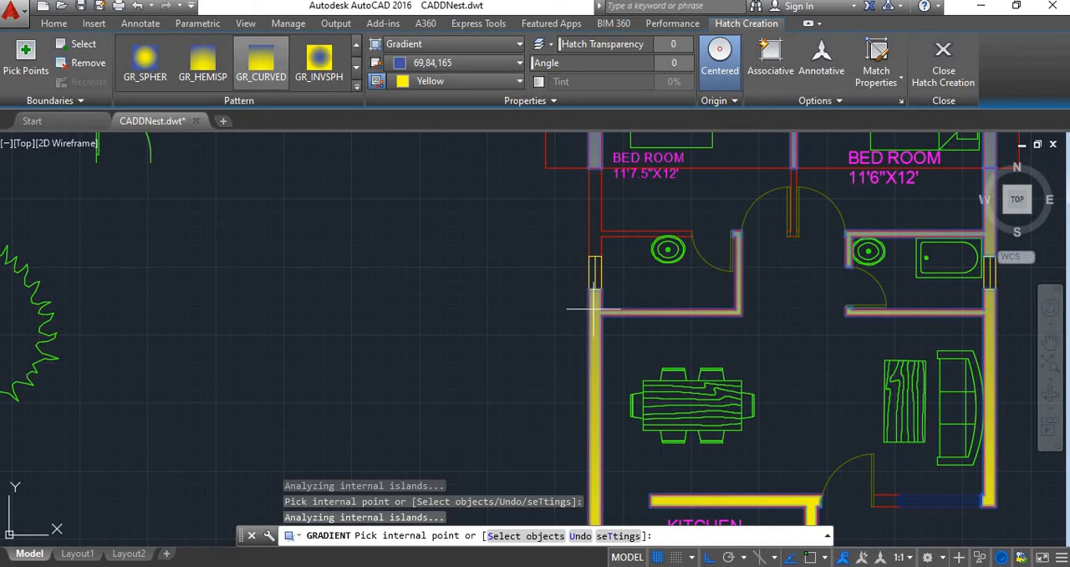
{"action": "left_click", "coordinate": [593, 176]}
{"action": "scroll", "coordinate": [562, 285], "scroll_direction": "down", "scroll_amount": 2}
{"action": "scroll", "coordinate": [616, 358], "scroll_direction": "down", "scroll_amount": 5}
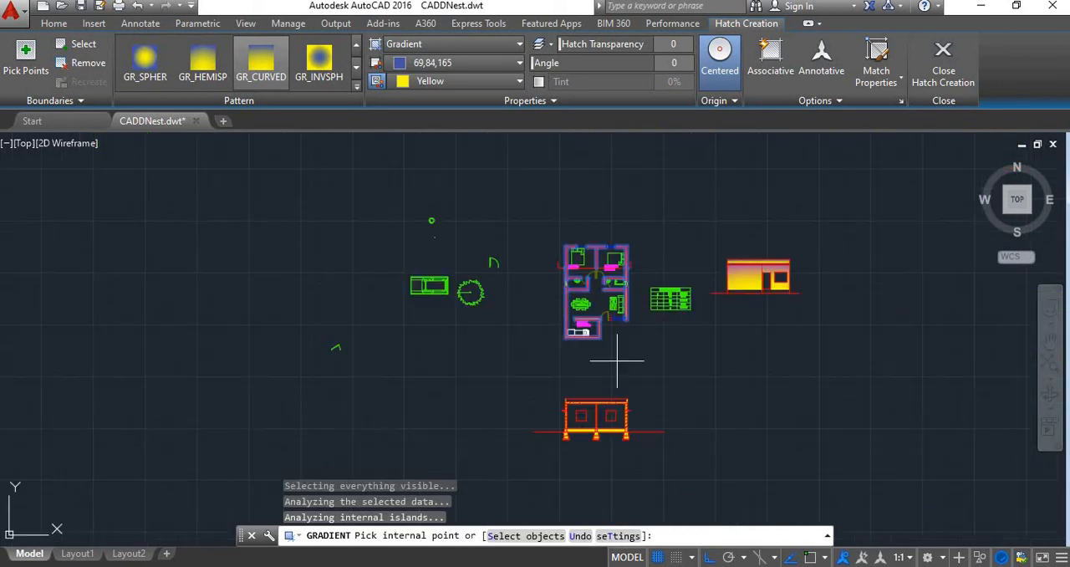
Add the lower part of the partition wall between the two bedroom doors to the gradient fill and finish it
{"action": "scroll", "coordinate": [561, 251], "scroll_direction": "up", "scroll_amount": 8}
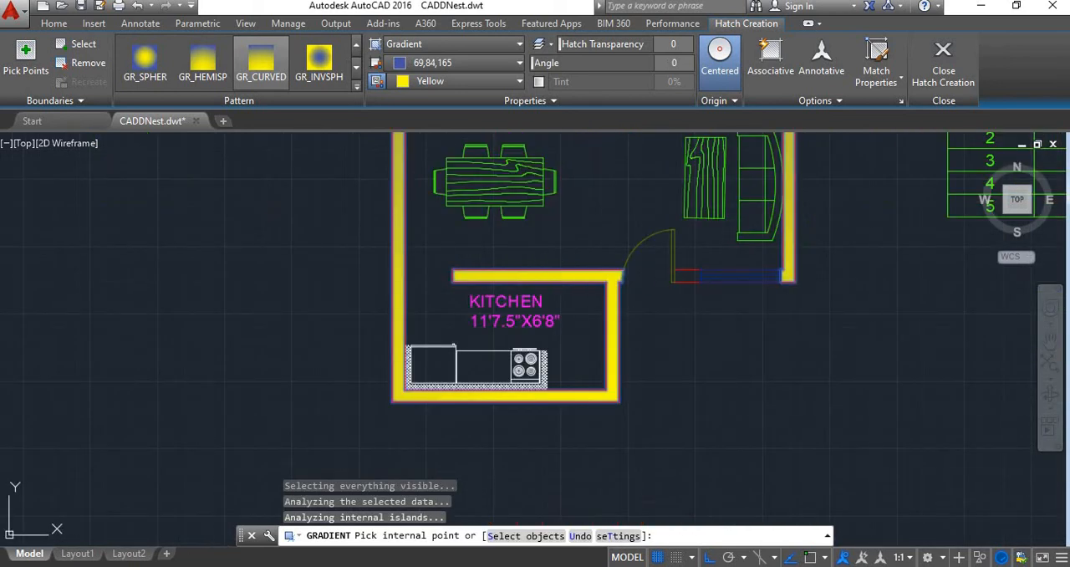
{"action": "scroll", "coordinate": [673, 282], "scroll_direction": "down", "scroll_amount": 5}
{"action": "scroll", "coordinate": [637, 247], "scroll_direction": "up", "scroll_amount": 5}
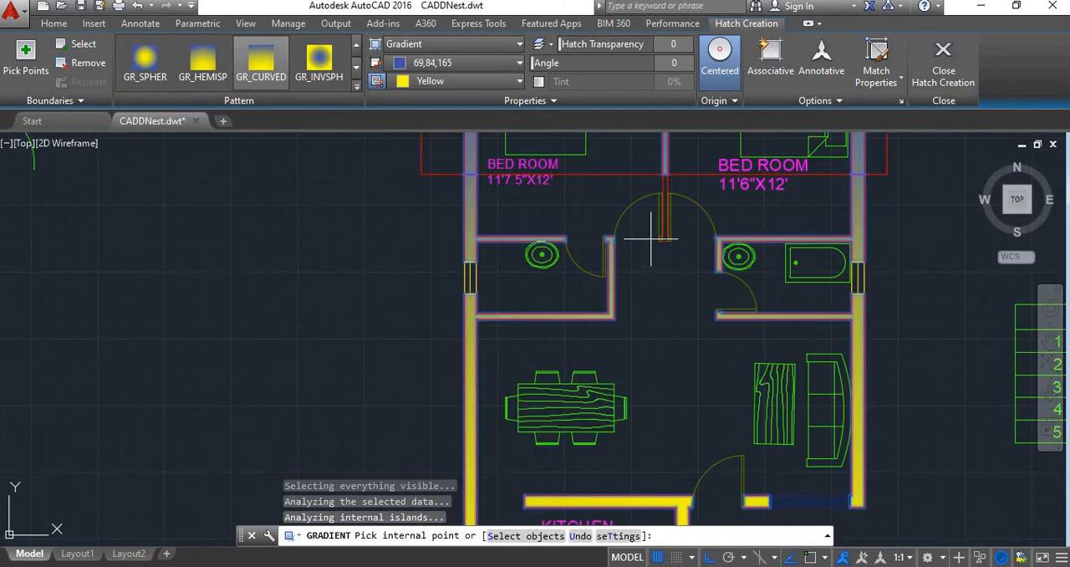
{"action": "scroll", "coordinate": [656, 221], "scroll_direction": "up", "scroll_amount": 6}
{"action": "left_click", "coordinate": [684, 244]}
{"action": "scroll", "coordinate": [684, 251], "scroll_direction": "down", "scroll_amount": 6}
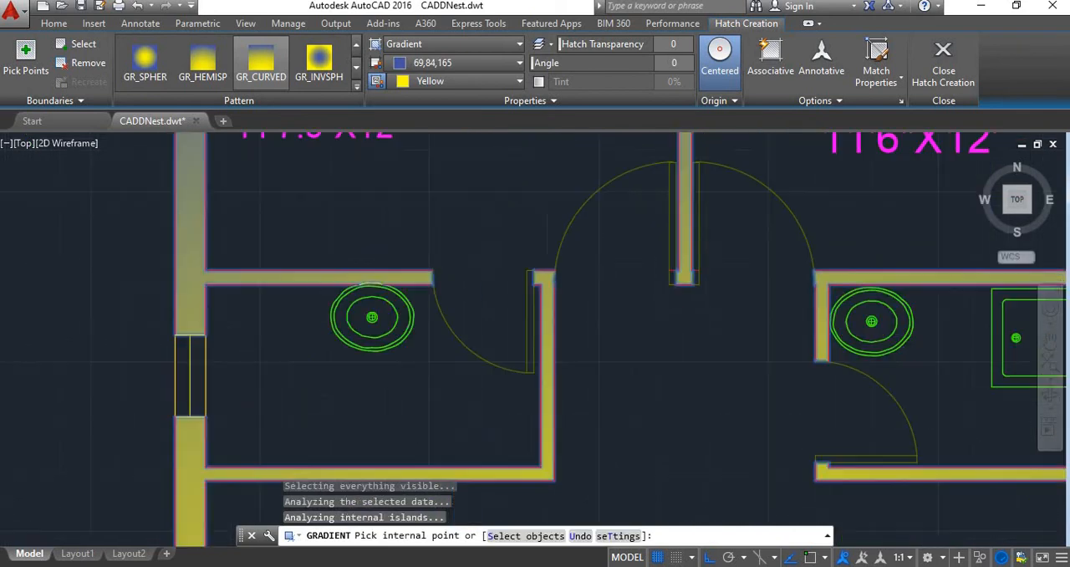
{"action": "mouse_move", "coordinate": [872, 309]}
{"action": "middle_mouse_down"}
{"action": "mouse_move", "coordinate": [814, 296]}
{"action": "mouse_move", "coordinate": [704, 181]}
{"action": "middle_mouse_up"}
{"action": "left_click", "coordinate": [943, 71]}
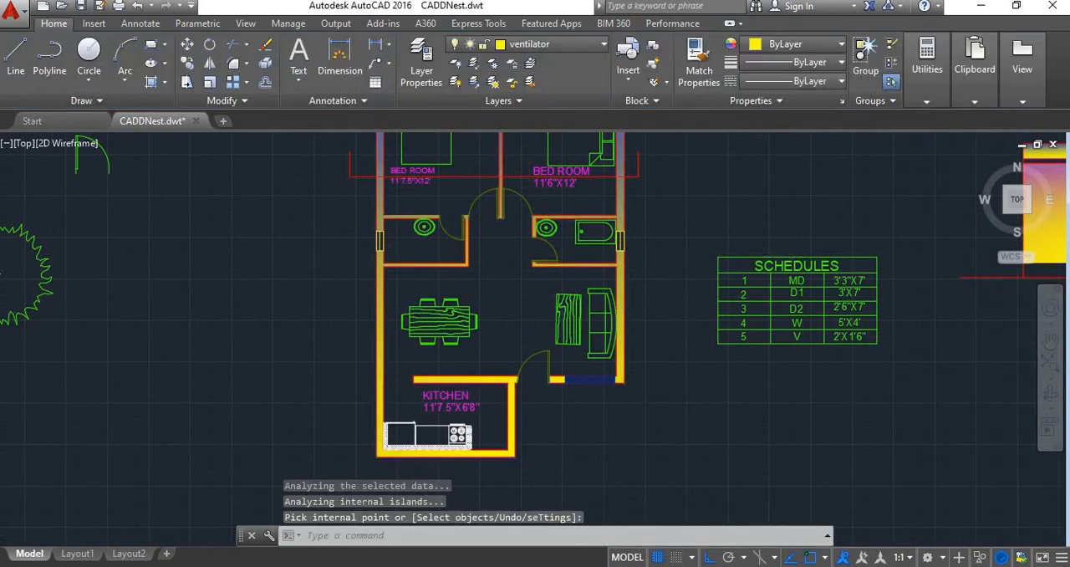
Review the filled floor plan together with the front elevation and the building section below it
{"action": "scroll", "coordinate": [573, 297], "scroll_direction": "down", "scroll_amount": 4}
{"action": "scroll", "coordinate": [564, 270], "scroll_direction": "up", "scroll_amount": 5}
{"action": "scroll", "coordinate": [558, 267], "scroll_direction": "down", "scroll_amount": 4}
{"action": "scroll", "coordinate": [558, 268], "scroll_direction": "down", "scroll_amount": 3}
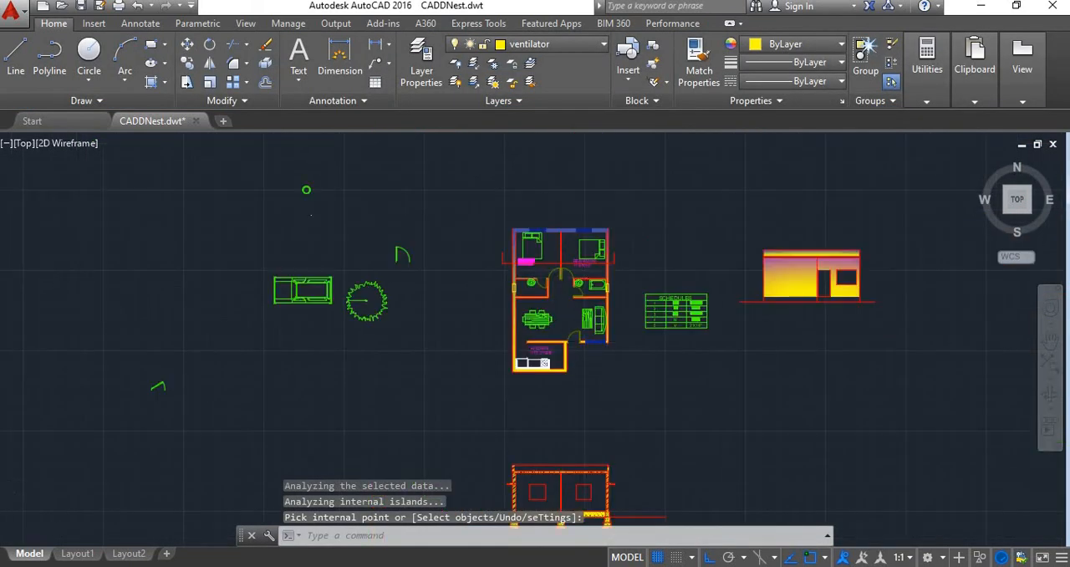
{"action": "scroll", "coordinate": [577, 301], "scroll_direction": "up", "scroll_amount": 5}
{"action": "scroll", "coordinate": [616, 358], "scroll_direction": "down", "scroll_amount": 5}
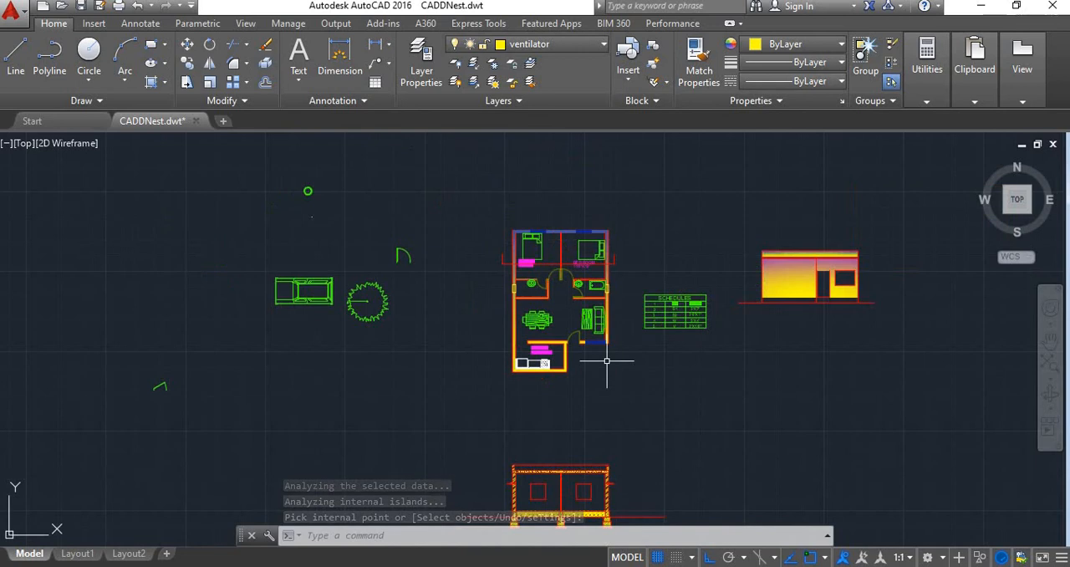
{"action": "scroll", "coordinate": [616, 358], "scroll_direction": "up", "scroll_amount": 2}
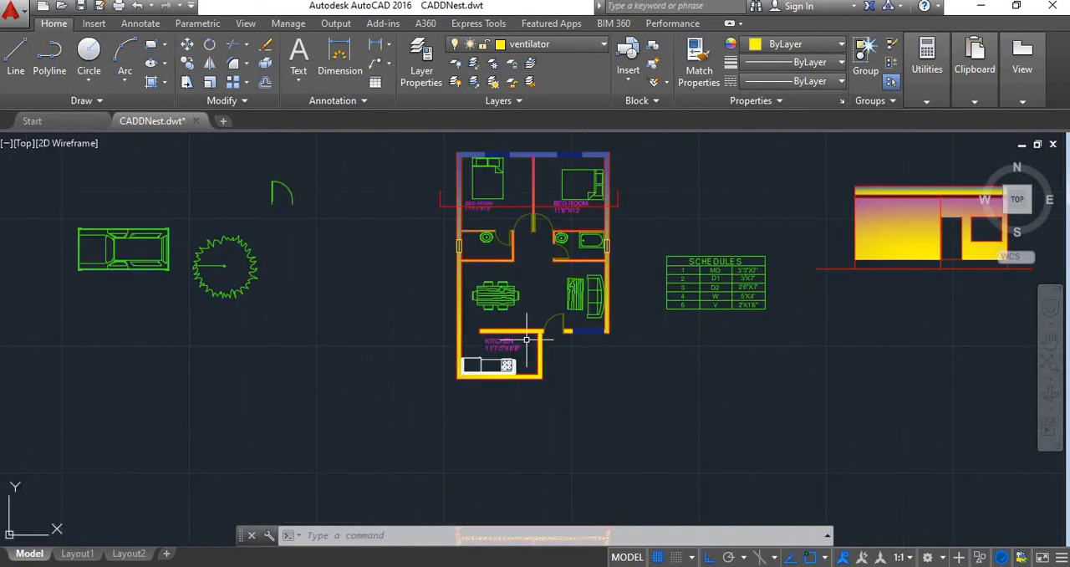
{"action": "scroll", "coordinate": [527, 339], "scroll_direction": "down", "scroll_amount": 5}
{"action": "scroll", "coordinate": [547, 382], "scroll_direction": "up", "scroll_amount": 3}
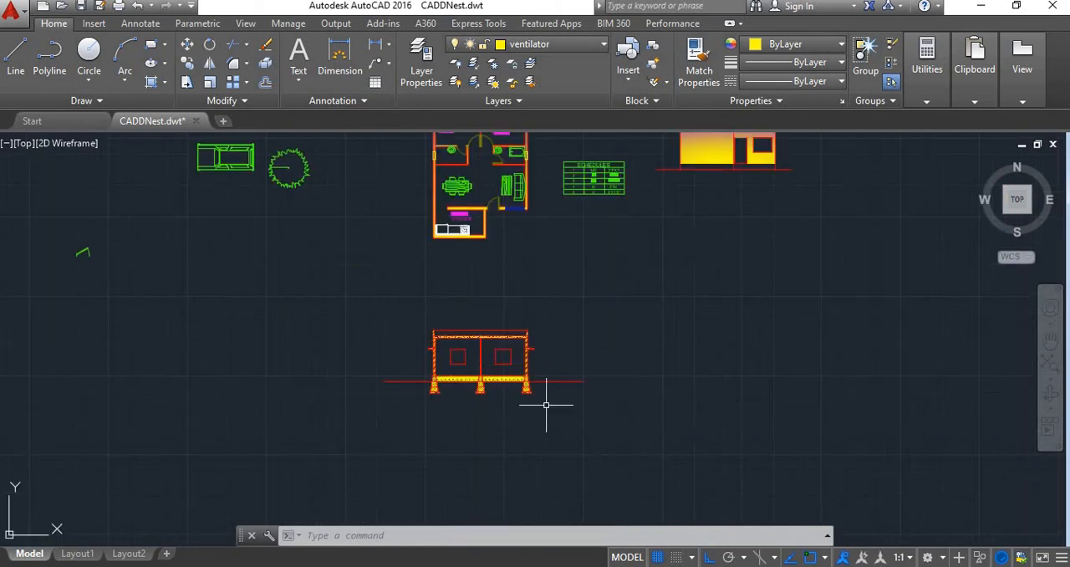
{"action": "scroll", "coordinate": [533, 384], "scroll_direction": "down", "scroll_amount": 2}
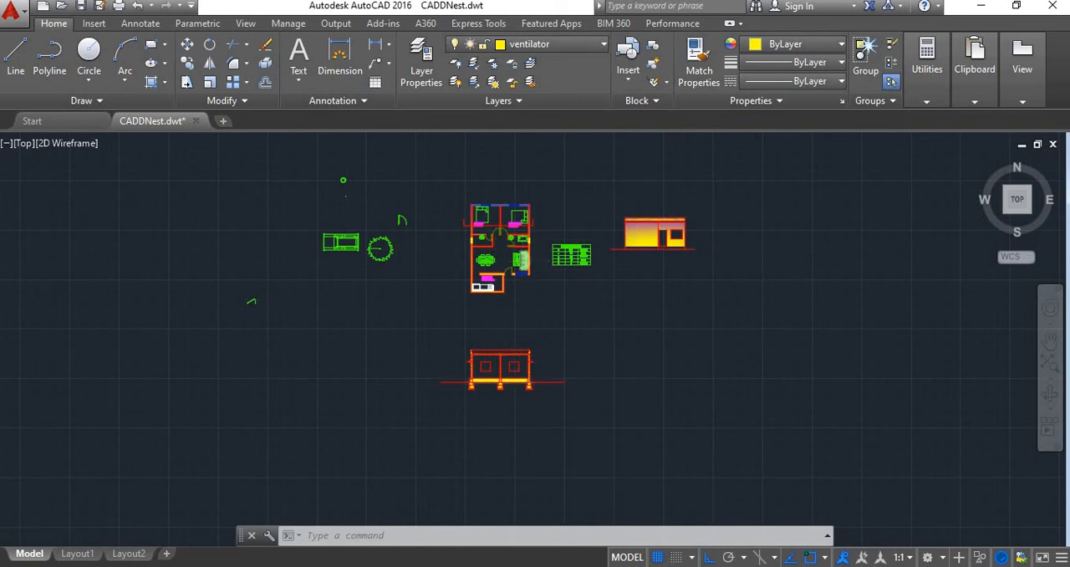
Examine the floor plan's gradient-filled walls up close around the kitchen, living area, bathrooms and bedrooms
{"action": "scroll", "coordinate": [518, 255], "scroll_direction": "up", "scroll_amount": 5}
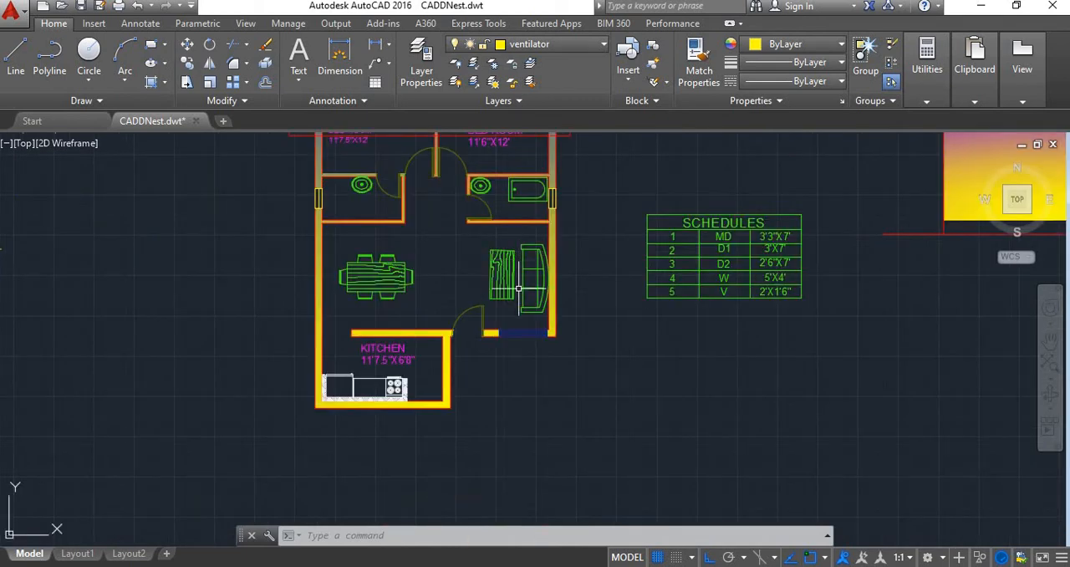
{"action": "scroll", "coordinate": [554, 361], "scroll_direction": "down", "scroll_amount": 4}
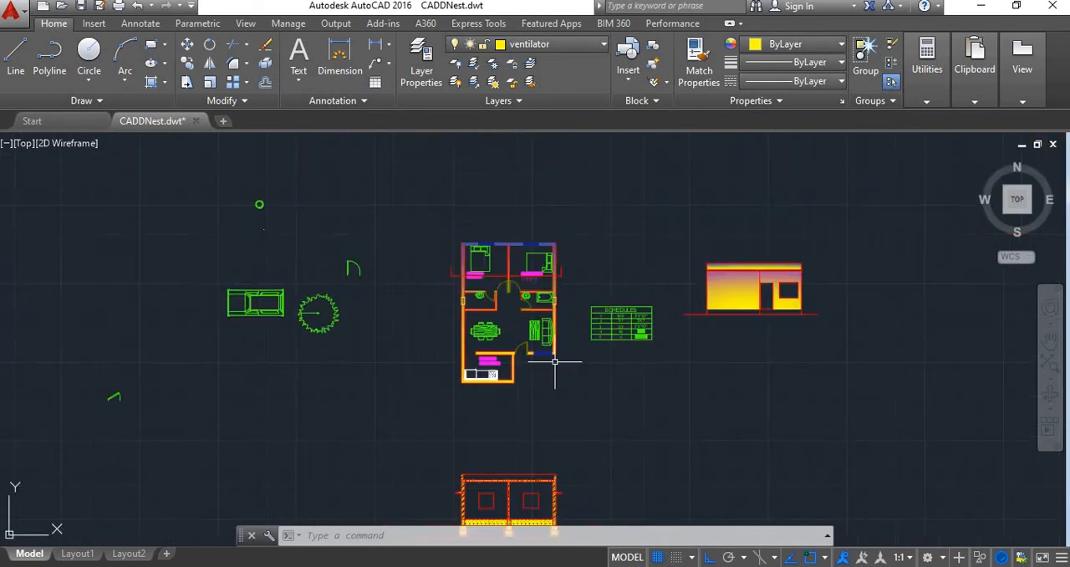
{"action": "scroll", "coordinate": [521, 311], "scroll_direction": "up", "scroll_amount": 6}
{"action": "scroll", "coordinate": [520, 311], "scroll_direction": "down", "scroll_amount": 2}
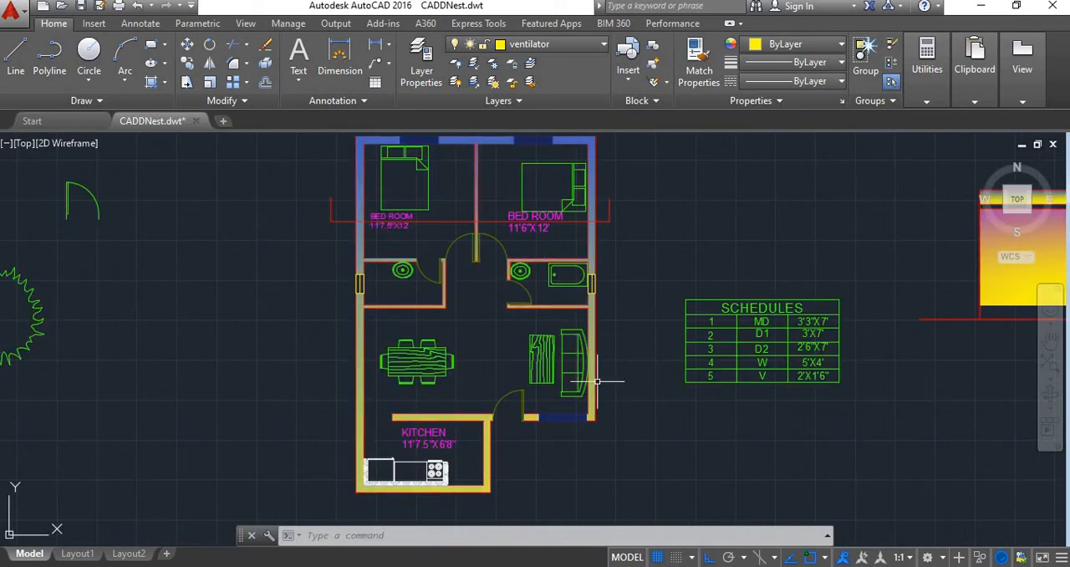
{"action": "mouse_move", "coordinate": [597, 381]}
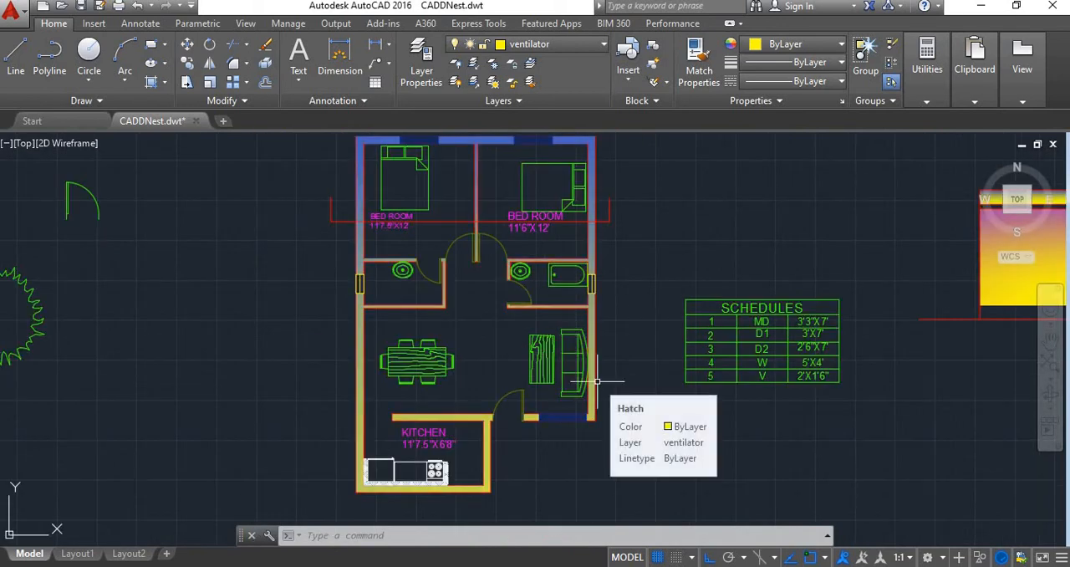
{"action": "scroll", "coordinate": [461, 369], "scroll_direction": "up", "scroll_amount": 2}
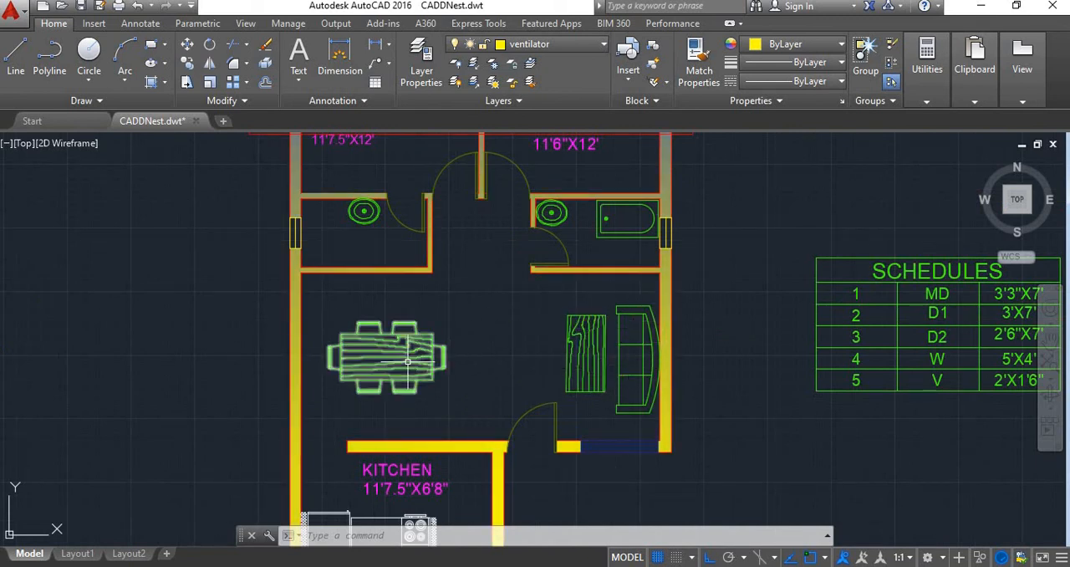
{"action": "scroll", "coordinate": [410, 359], "scroll_direction": "down", "scroll_amount": 2}
{"action": "scroll", "coordinate": [456, 363], "scroll_direction": "down", "scroll_amount": 2}
{"action": "scroll", "coordinate": [405, 238], "scroll_direction": "up", "scroll_amount": 4}
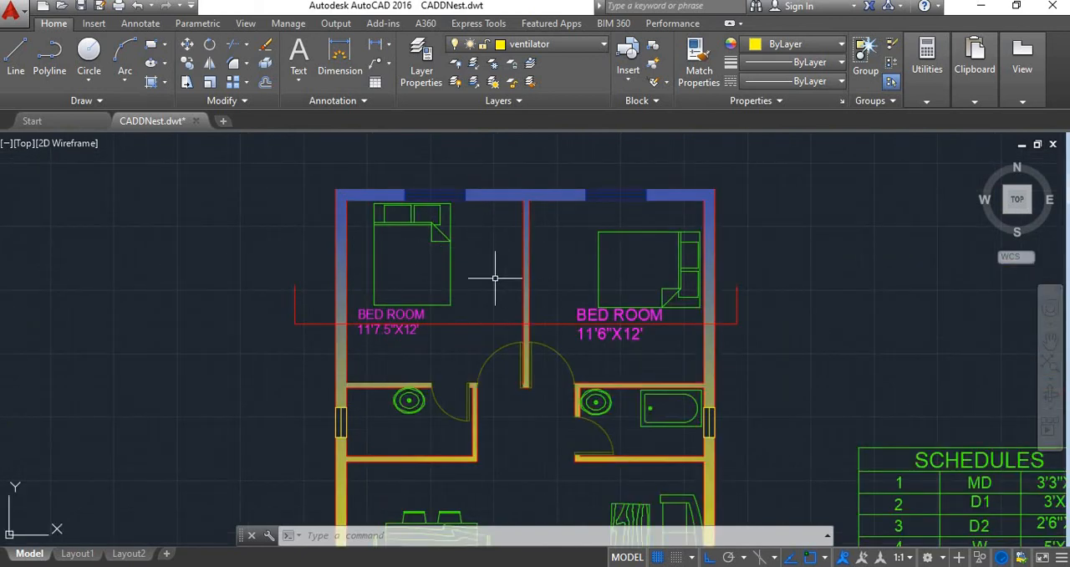
{"action": "scroll", "coordinate": [493, 301], "scroll_direction": "down", "scroll_amount": 3}
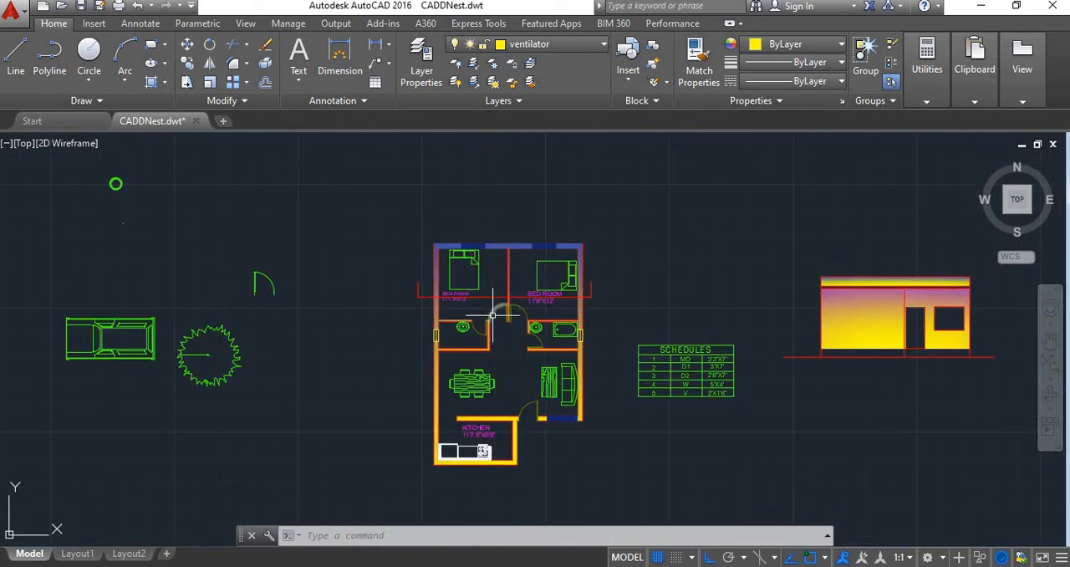
{"action": "scroll", "coordinate": [489, 330], "scroll_direction": "up", "scroll_amount": 4}
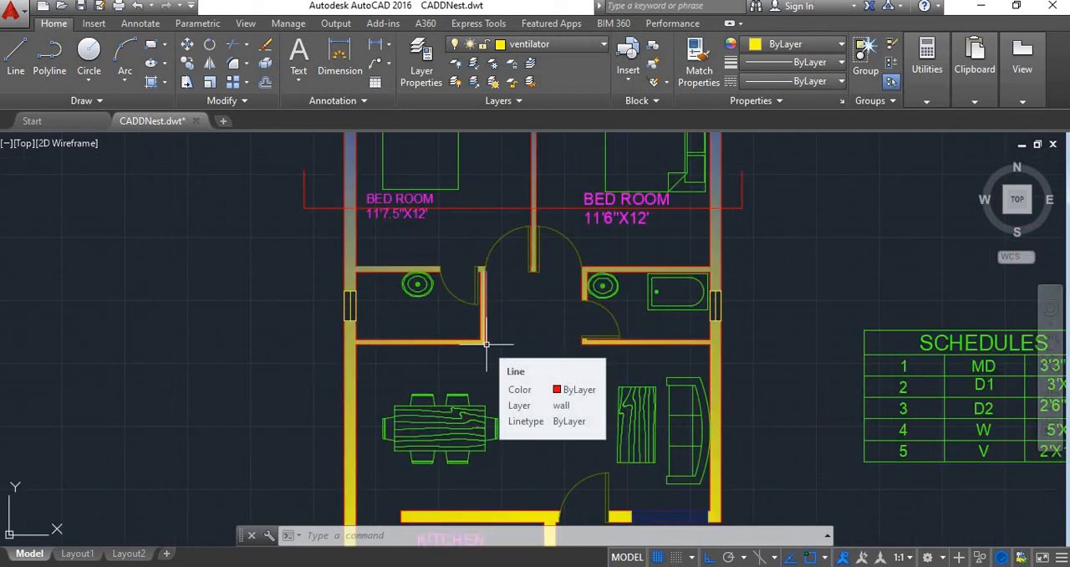
{"action": "scroll", "coordinate": [497, 334], "scroll_direction": "down", "scroll_amount": 3}
{"action": "scroll", "coordinate": [498, 335], "scroll_direction": "up", "scroll_amount": 4}
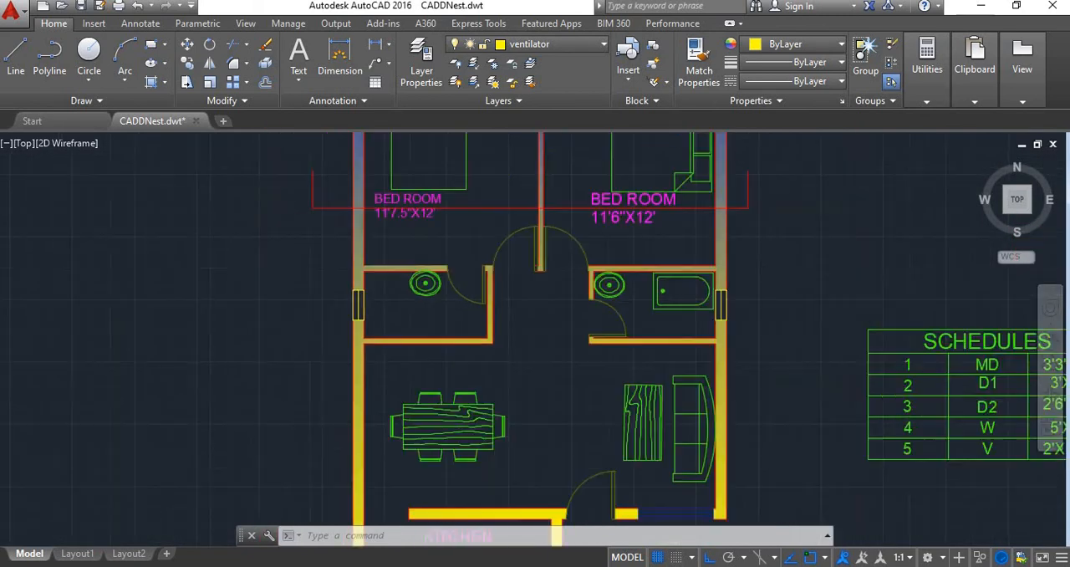
{"action": "scroll", "coordinate": [502, 369], "scroll_direction": "down", "scroll_amount": 4}
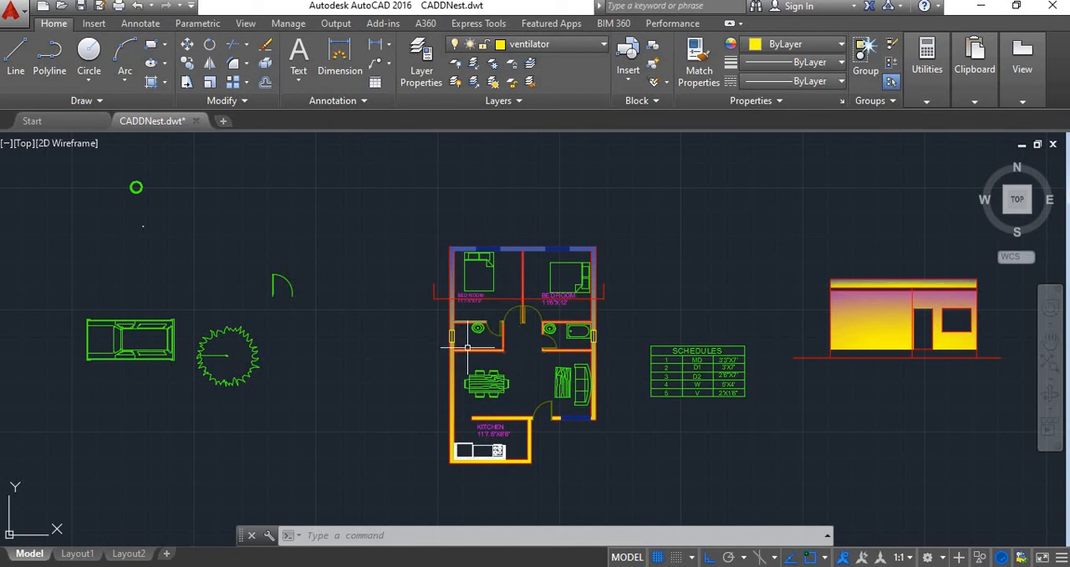
{"action": "scroll", "coordinate": [474, 276], "scroll_direction": "up", "scroll_amount": 4}
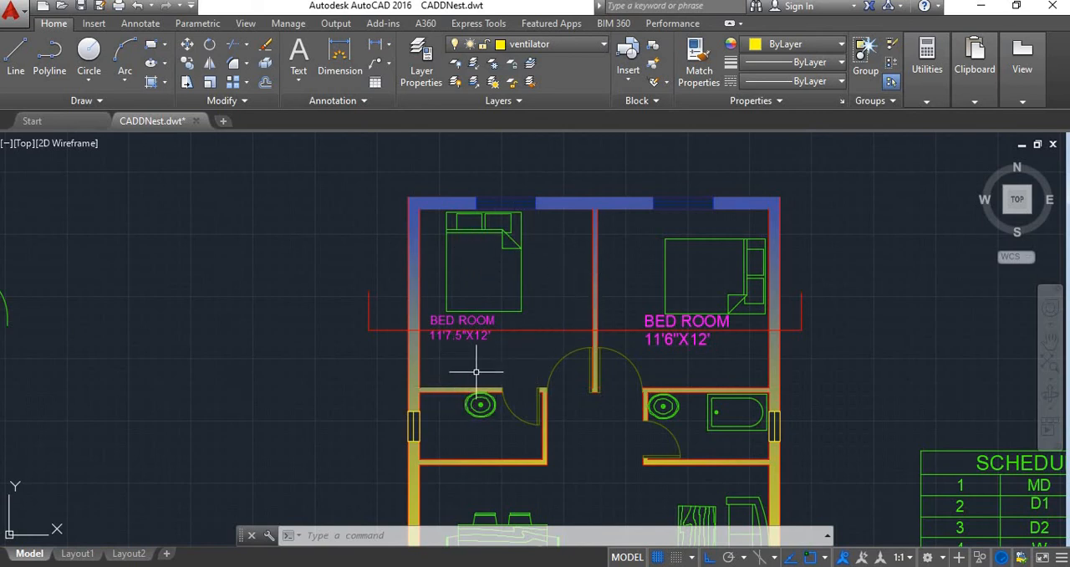
{"action": "scroll", "coordinate": [481, 367], "scroll_direction": "down", "scroll_amount": 4}
{"action": "scroll", "coordinate": [619, 476], "scroll_direction": "up", "scroll_amount": 4}
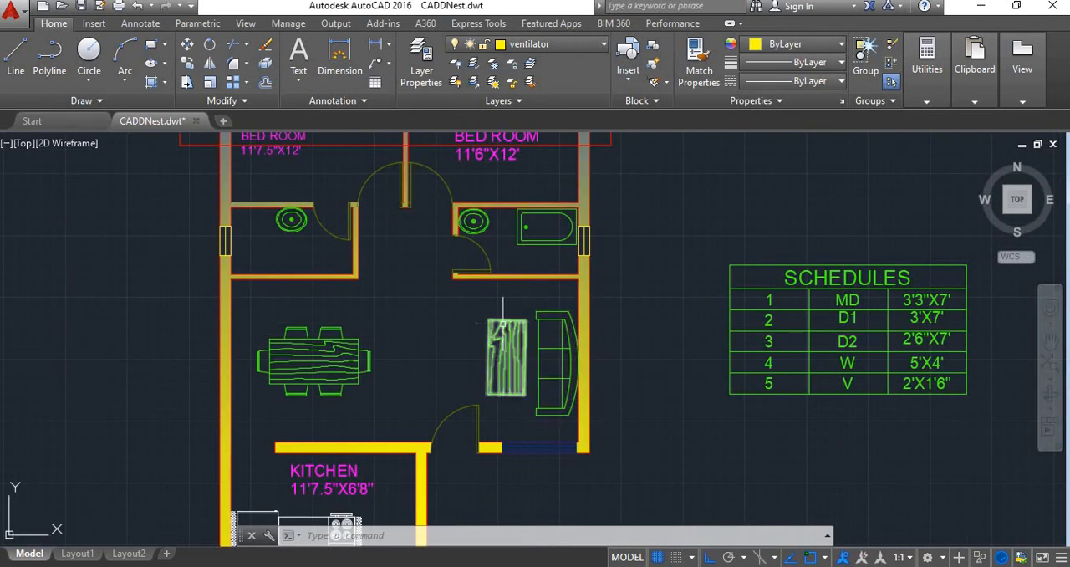
{"action": "scroll", "coordinate": [485, 353], "scroll_direction": "down", "scroll_amount": 2}
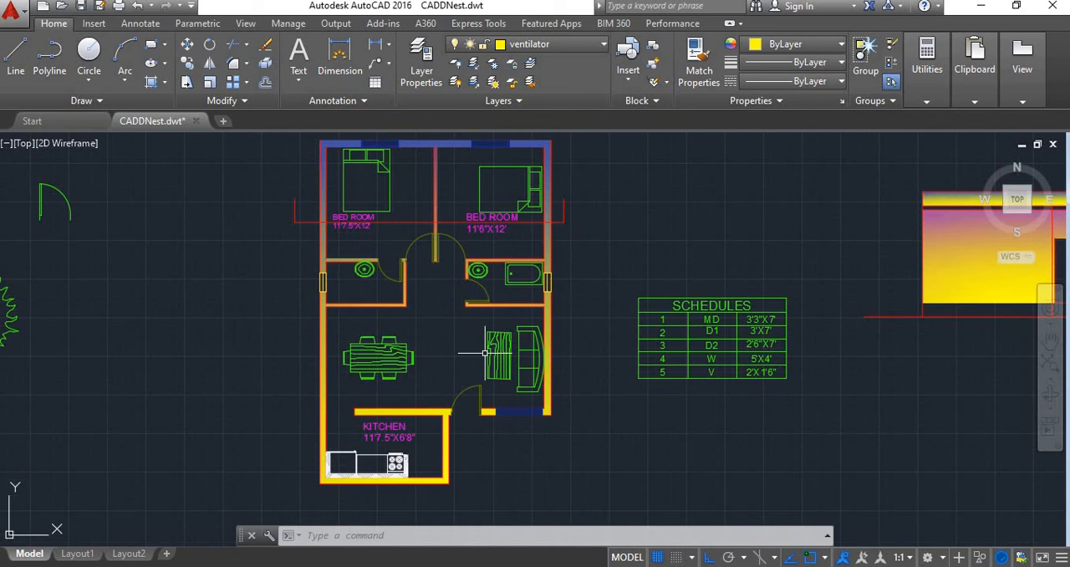
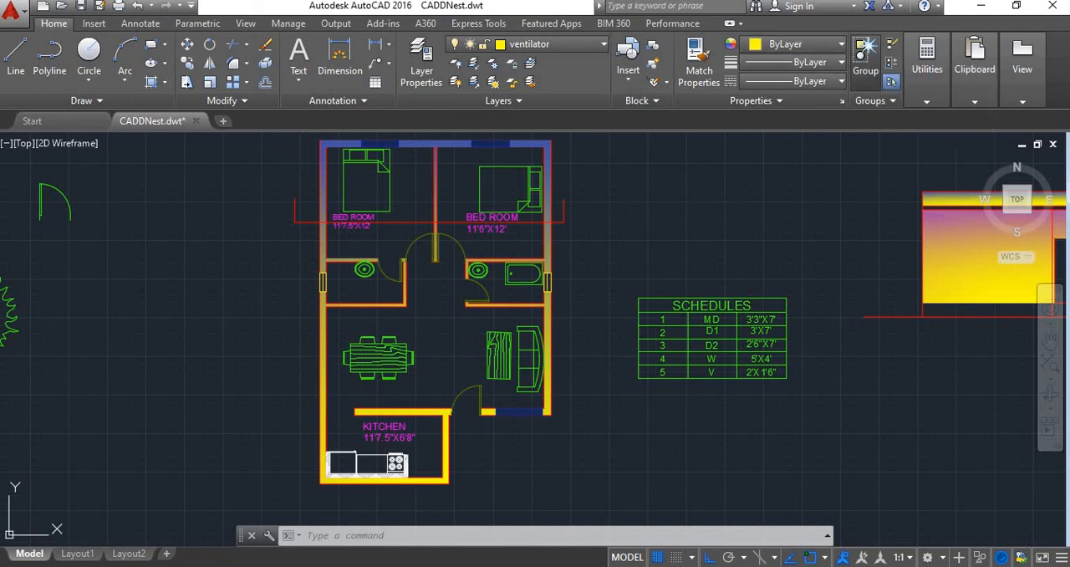
Group the sofa, the coffee table and the dining set in the living area as one unnamed group
{"action": "left_click", "coordinate": [865, 55]}
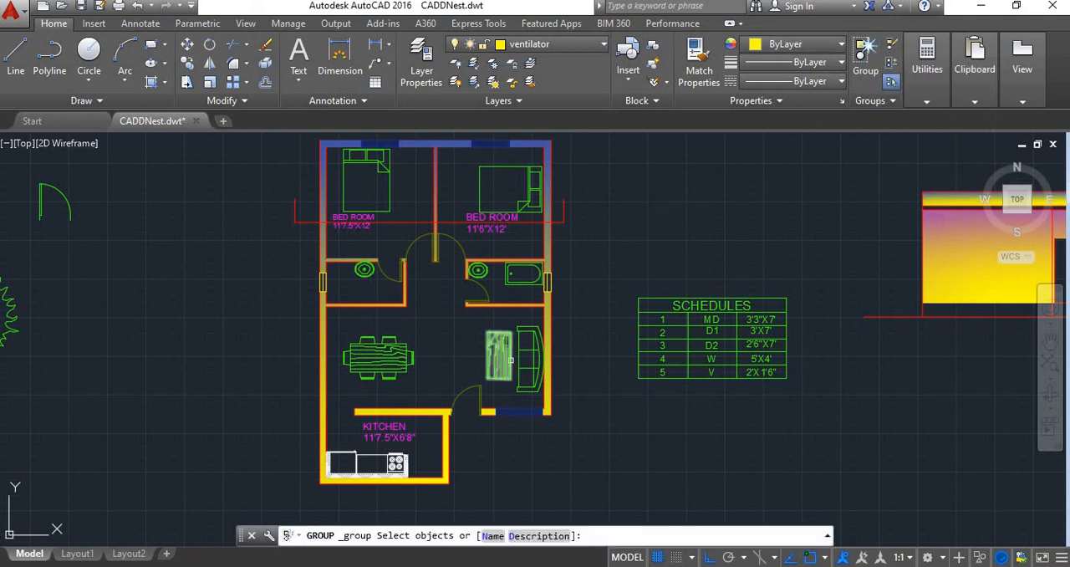
{"action": "scroll", "coordinate": [518, 342], "scroll_direction": "up", "scroll_amount": 2}
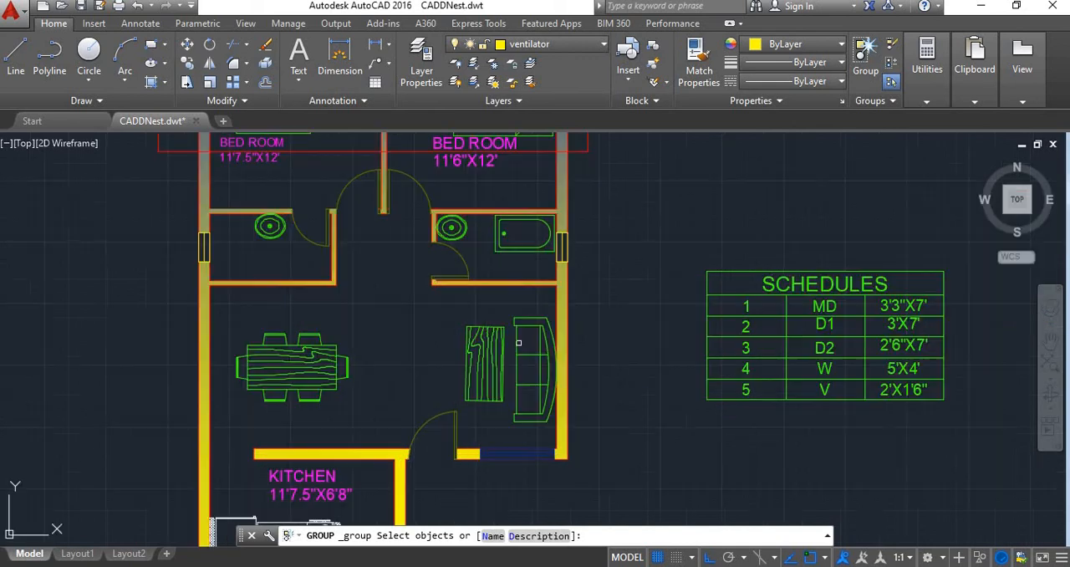
{"action": "left_click", "coordinate": [523, 344]}
{"action": "left_click", "coordinate": [499, 345]}
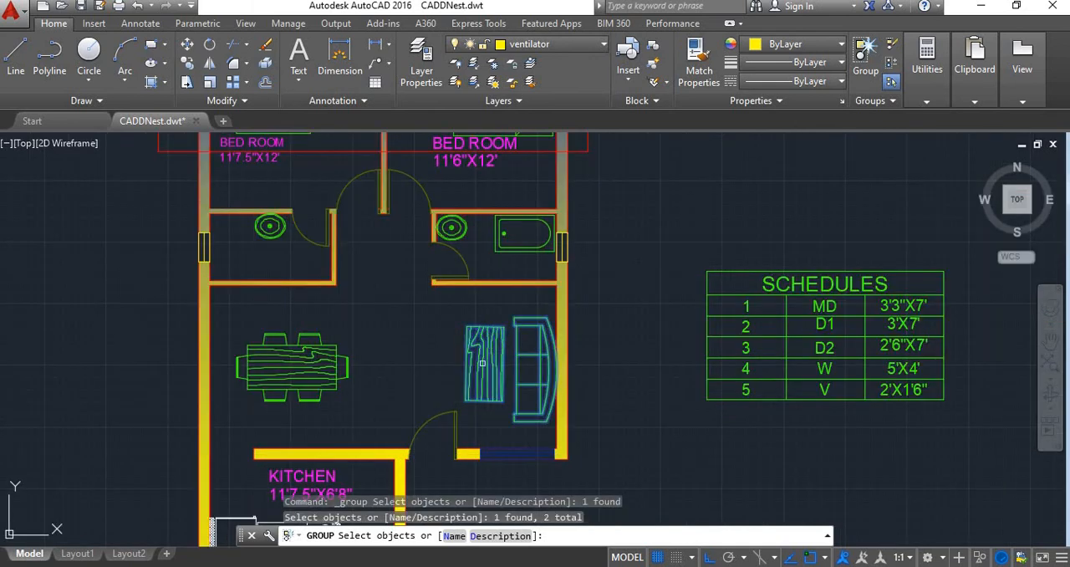
{"action": "left_click", "coordinate": [339, 370]}
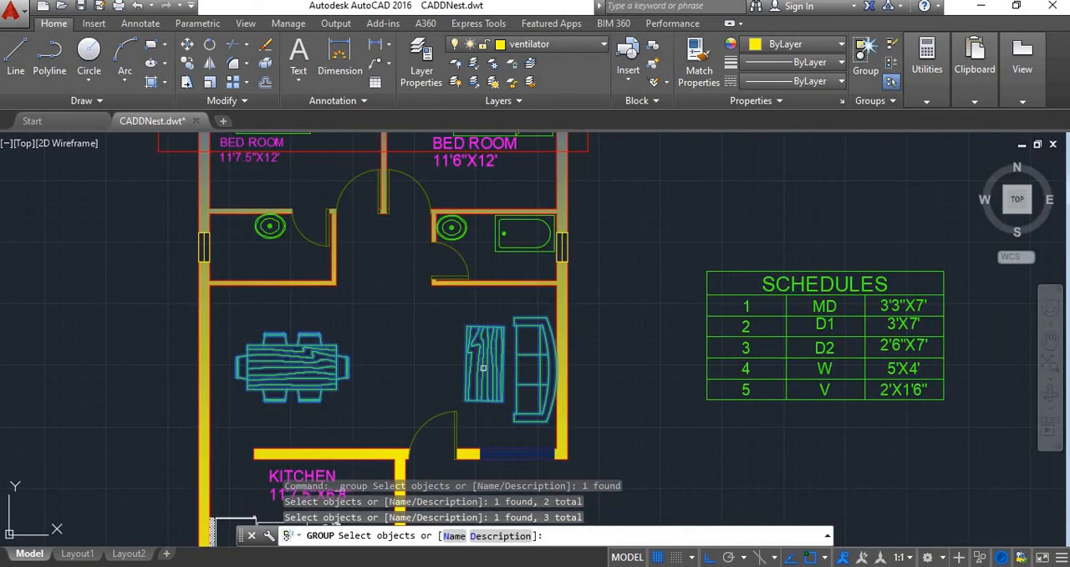
{"action": "key", "text": "Return"}
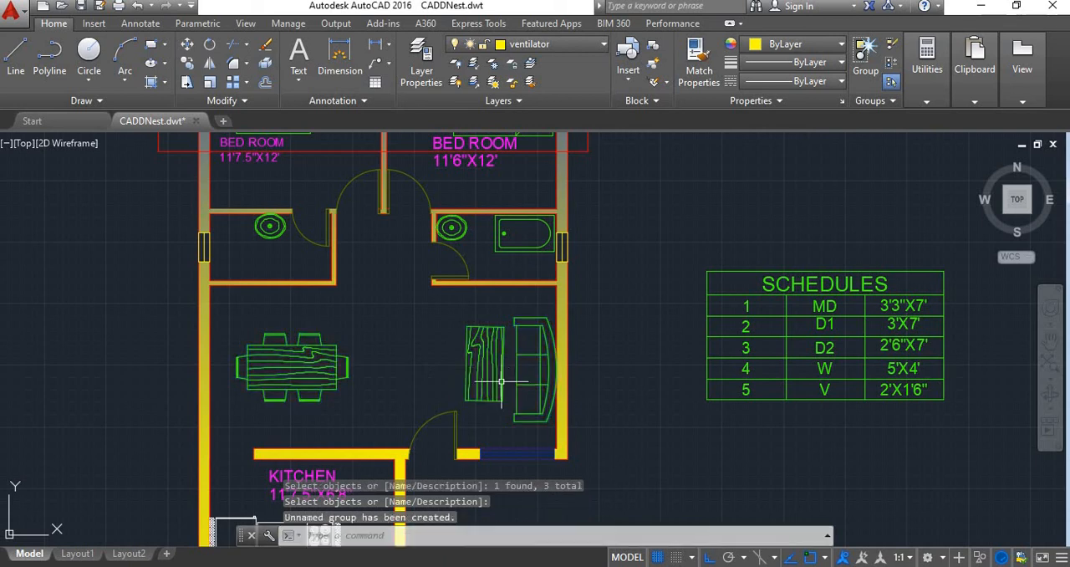
Ungroup the living-area furniture group containing the sofa, coffee table and dining set
{"action": "left_click", "coordinate": [498, 380]}
{"action": "scroll", "coordinate": [393, 339], "scroll_direction": "down", "scroll_amount": 3}
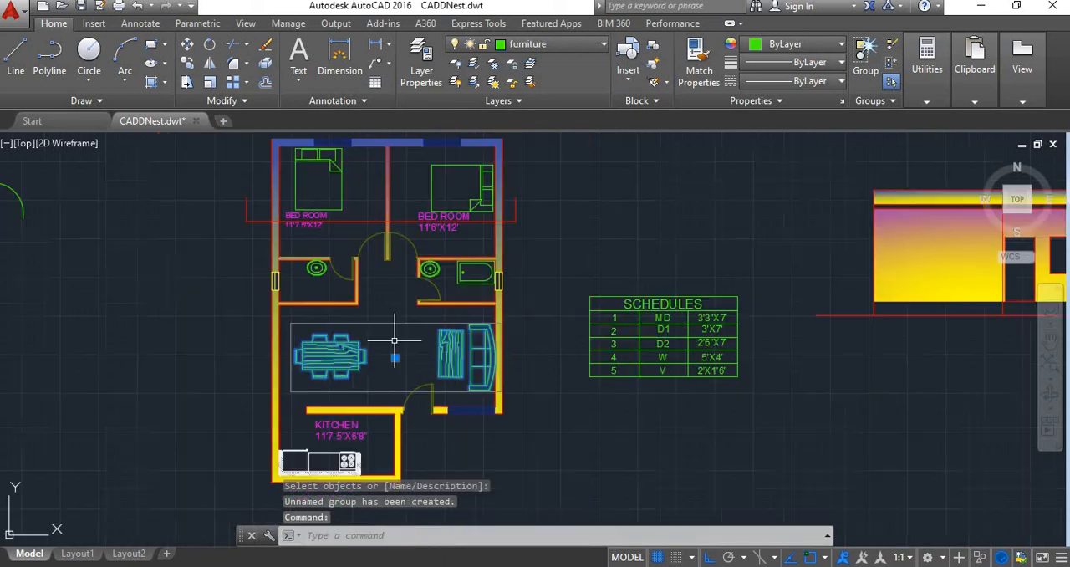
{"action": "scroll", "coordinate": [322, 372], "scroll_direction": "up", "scroll_amount": 5}
{"action": "scroll", "coordinate": [492, 381], "scroll_direction": "down", "scroll_amount": 3}
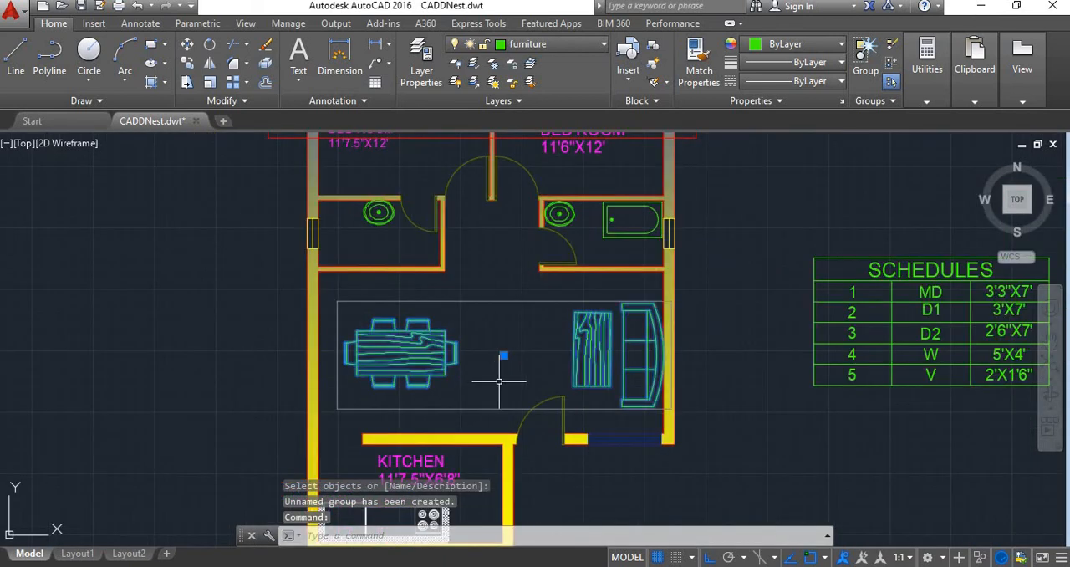
{"action": "scroll", "coordinate": [494, 371], "scroll_direction": "up", "scroll_amount": 3}
{"action": "scroll", "coordinate": [532, 362], "scroll_direction": "down", "scroll_amount": 2}
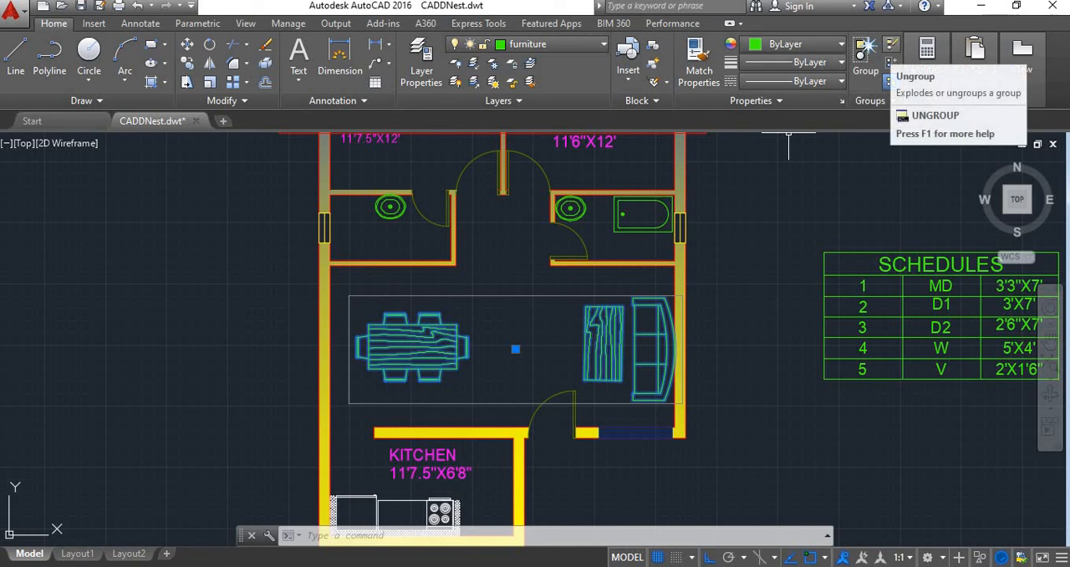
{"action": "left_click", "coordinate": [890, 81]}
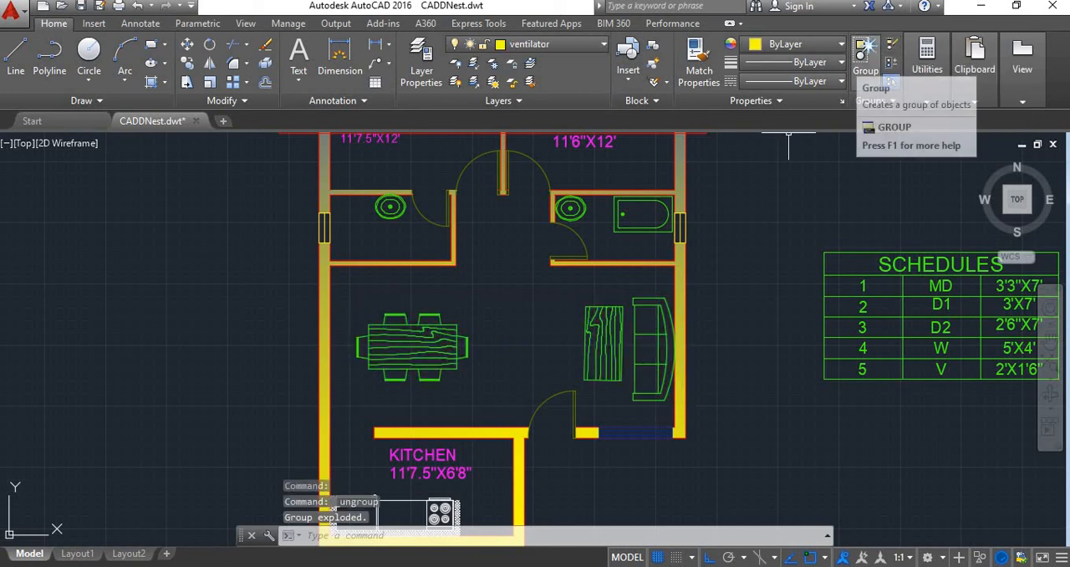
Group only the coffee table and the sofa in the living area as an unnamed group
{"action": "left_click", "coordinate": [865, 51]}
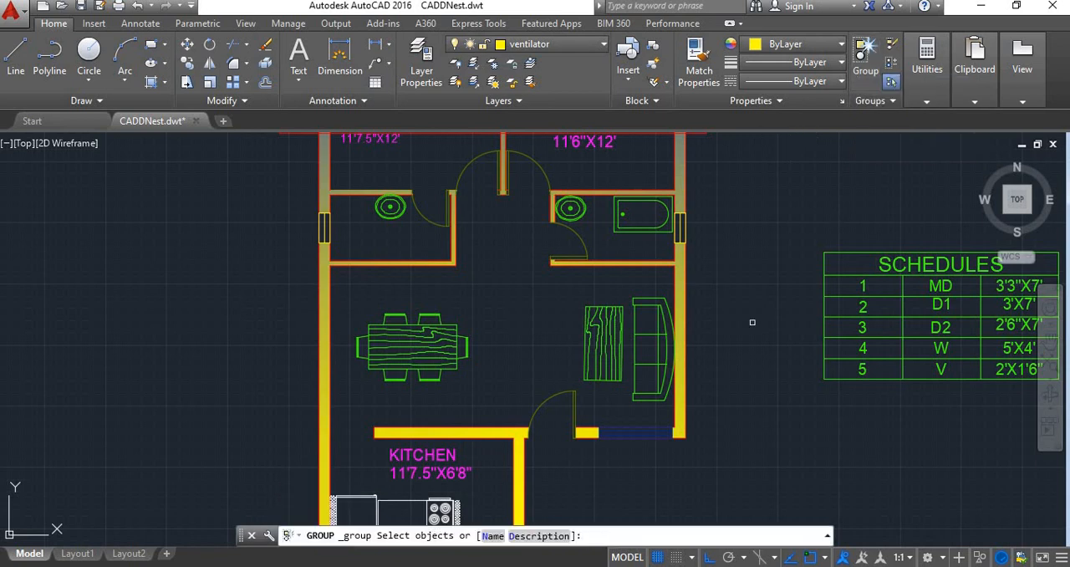
{"action": "left_click", "coordinate": [633, 291]}
{"action": "left_click", "coordinate": [579, 342]}
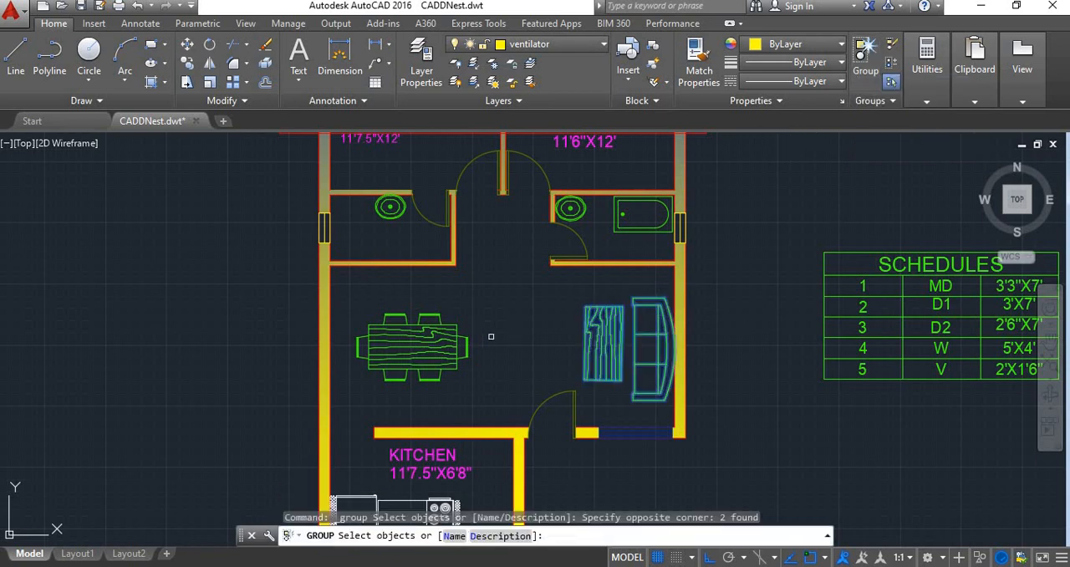
{"action": "key", "text": "Return"}
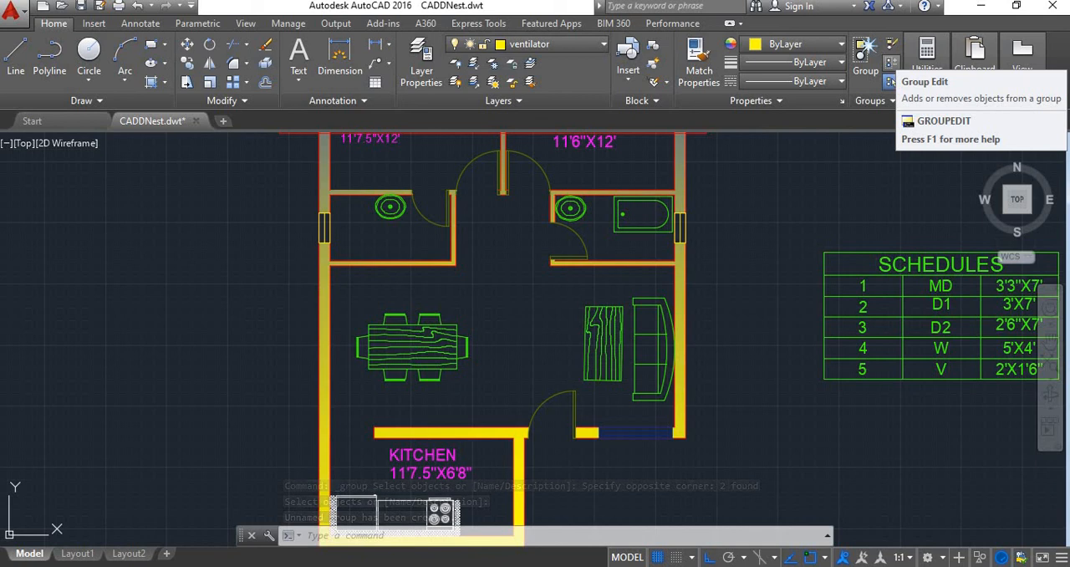
Add the dining set to the coffee table and sofa group with Group Edit's Add objects option
{"action": "left_click", "coordinate": [608, 330]}
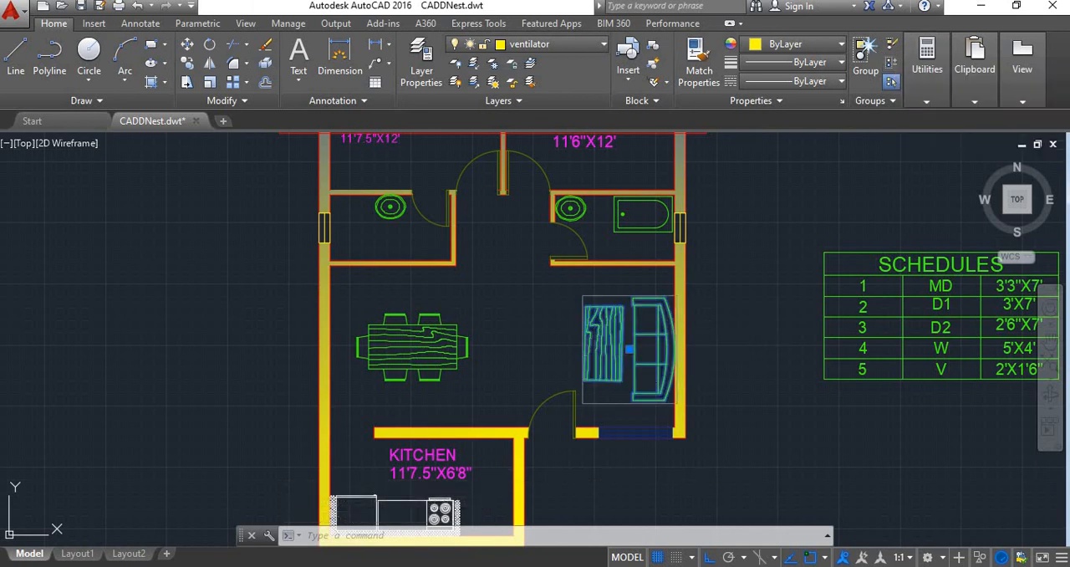
{"action": "scroll", "coordinate": [628, 348], "scroll_direction": "up", "scroll_amount": 4}
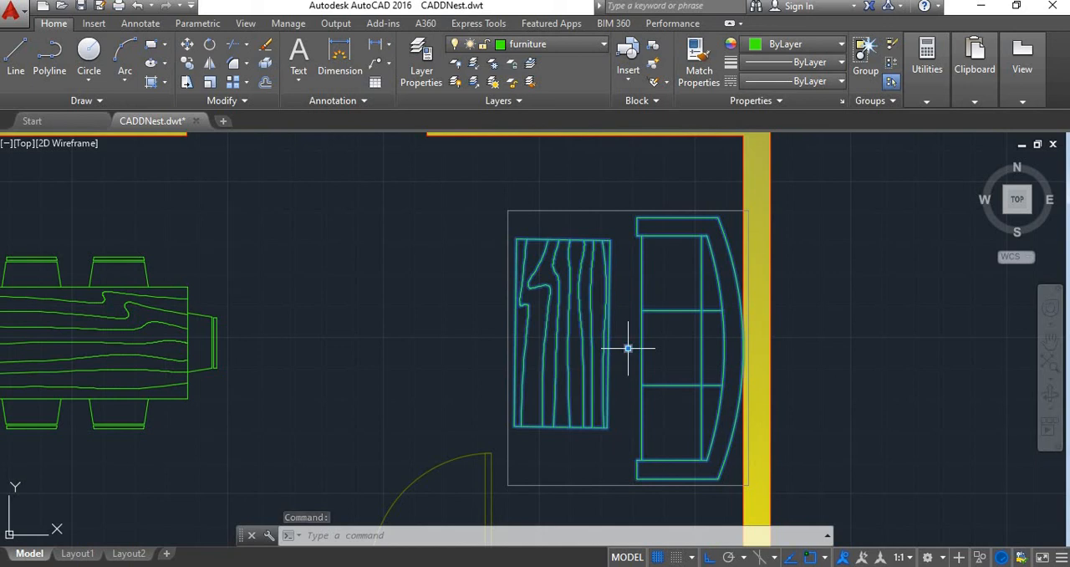
{"action": "scroll", "coordinate": [628, 347], "scroll_direction": "down", "scroll_amount": 2}
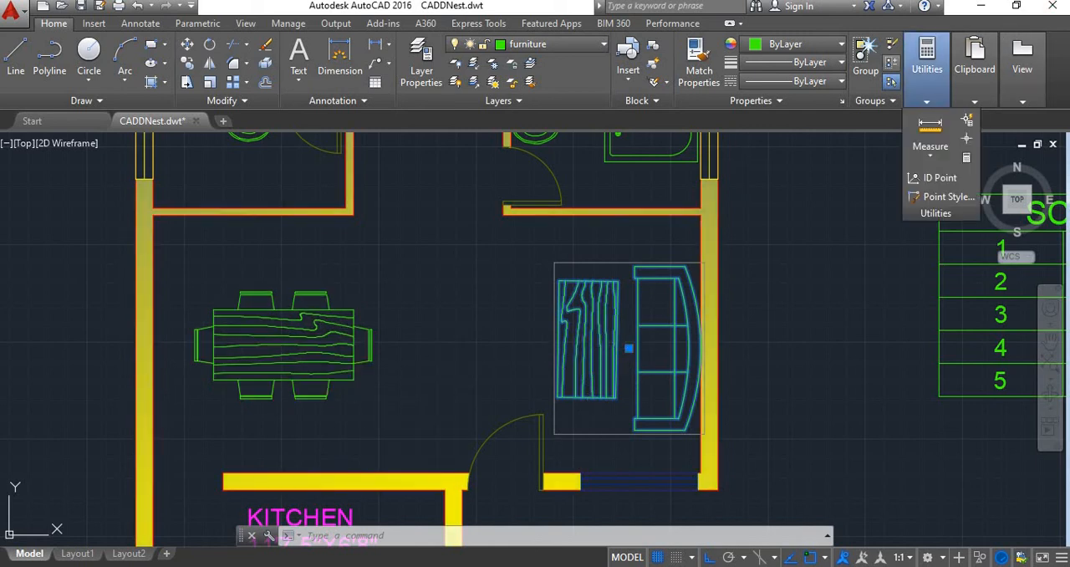
{"action": "left_click", "coordinate": [890, 81]}
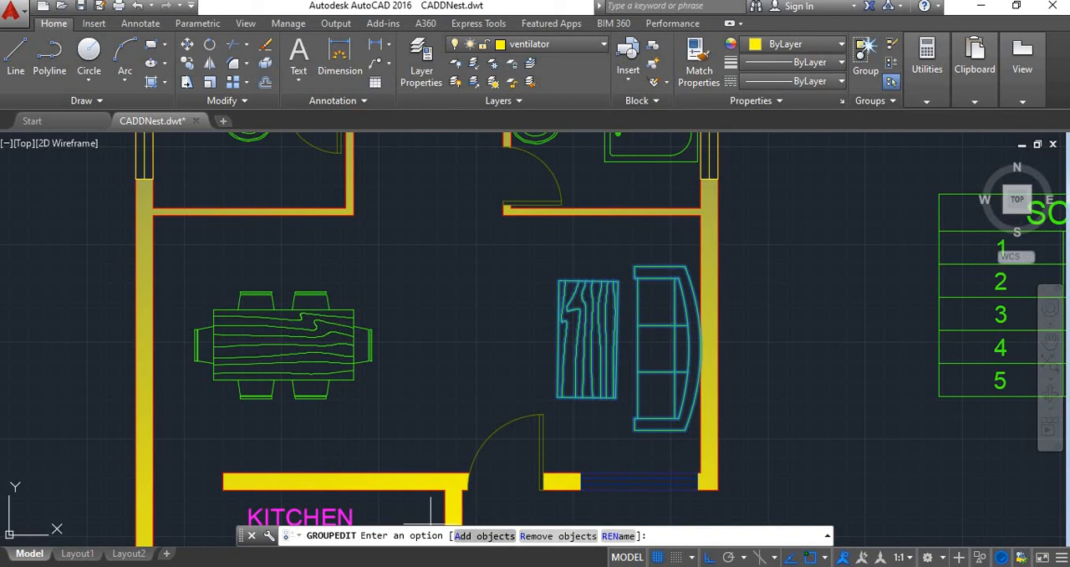
{"action": "left_click", "coordinate": [484, 535]}
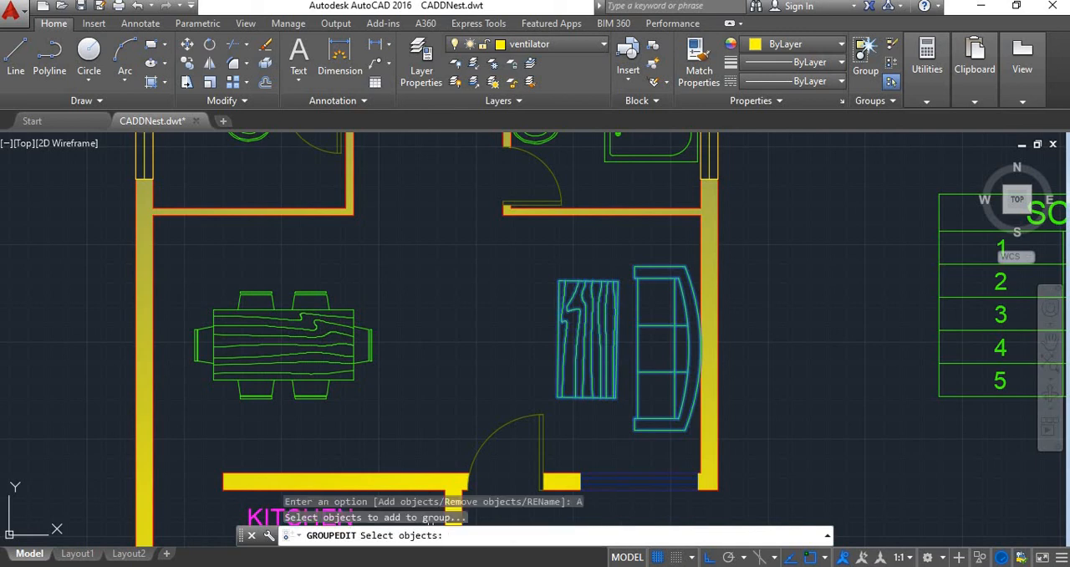
{"action": "left_click", "coordinate": [316, 380]}
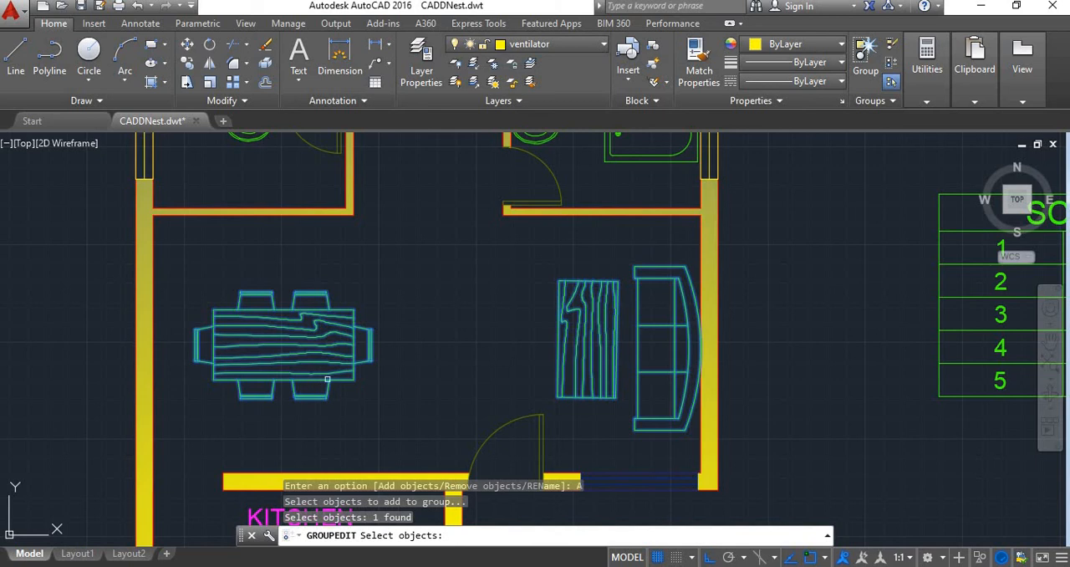
{"action": "key", "text": "Return"}
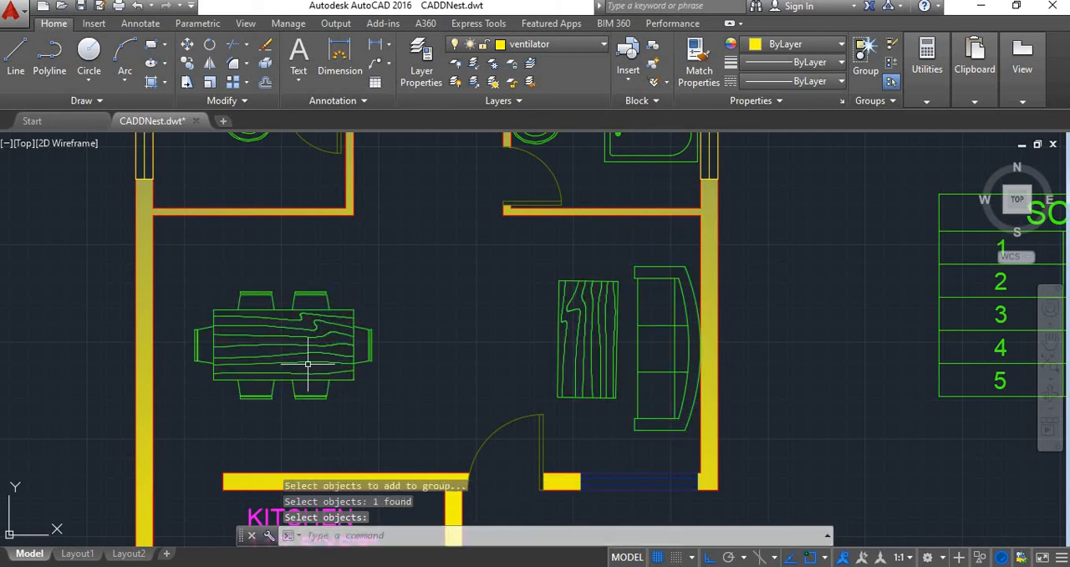
Remove the coffee table from the furniture group with Group Edit's Remove objects option
{"action": "left_click", "coordinate": [331, 383]}
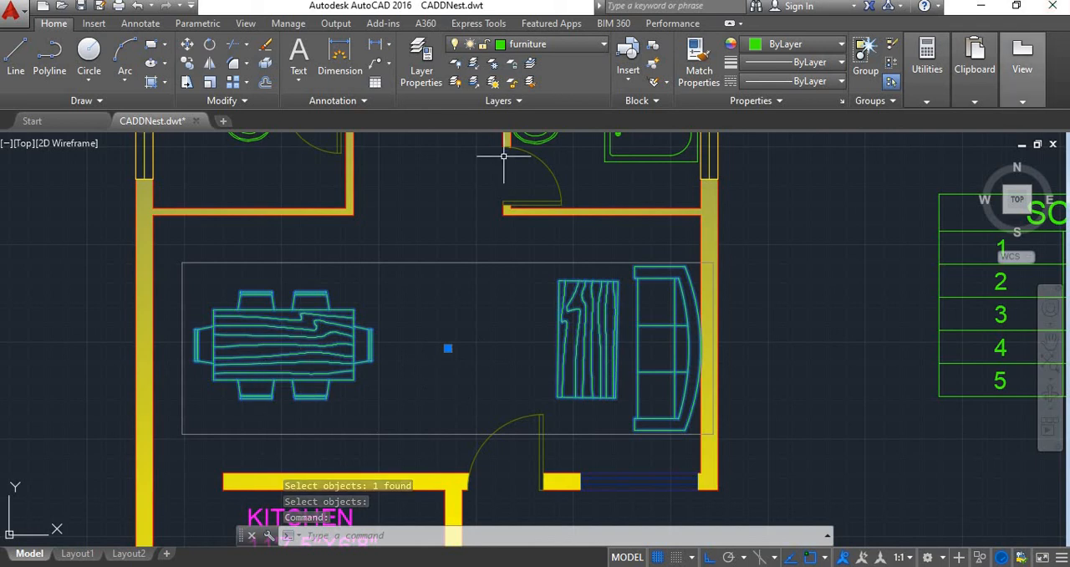
{"action": "left_click", "coordinate": [926, 67]}
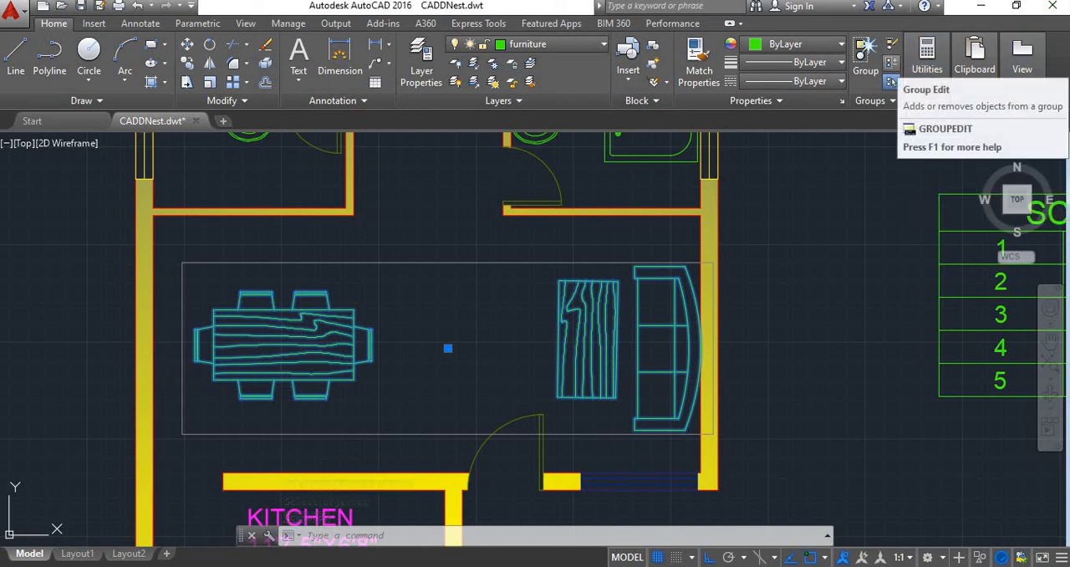
{"action": "left_click", "coordinate": [891, 81]}
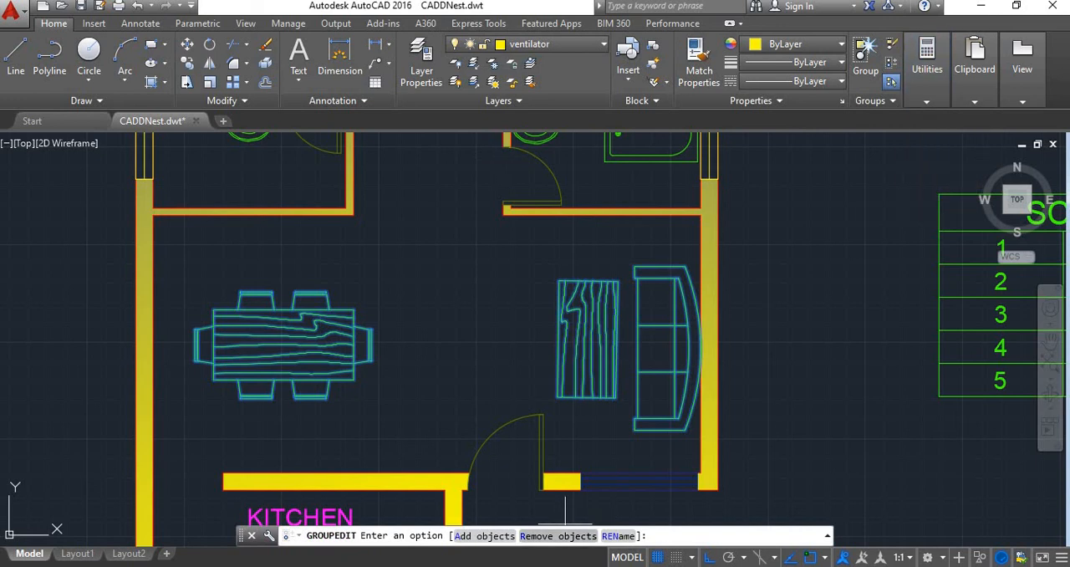
{"action": "left_click", "coordinate": [558, 535]}
{"action": "left_click", "coordinate": [613, 343]}
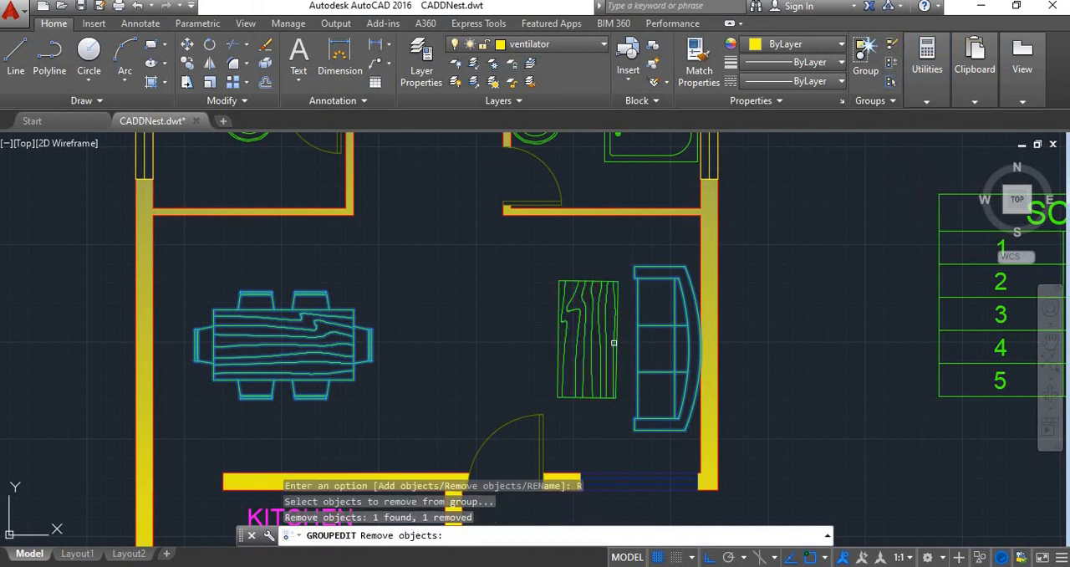
{"action": "key", "text": "Return"}
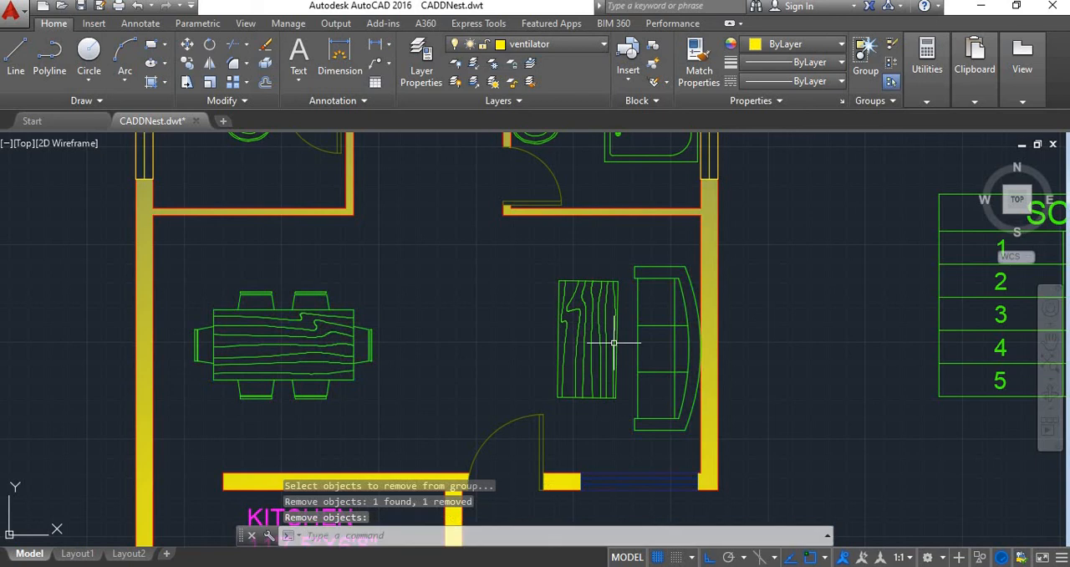
Turn group selection off and select the sofa on its own, then clear the selection
{"action": "left_click", "coordinate": [637, 370]}
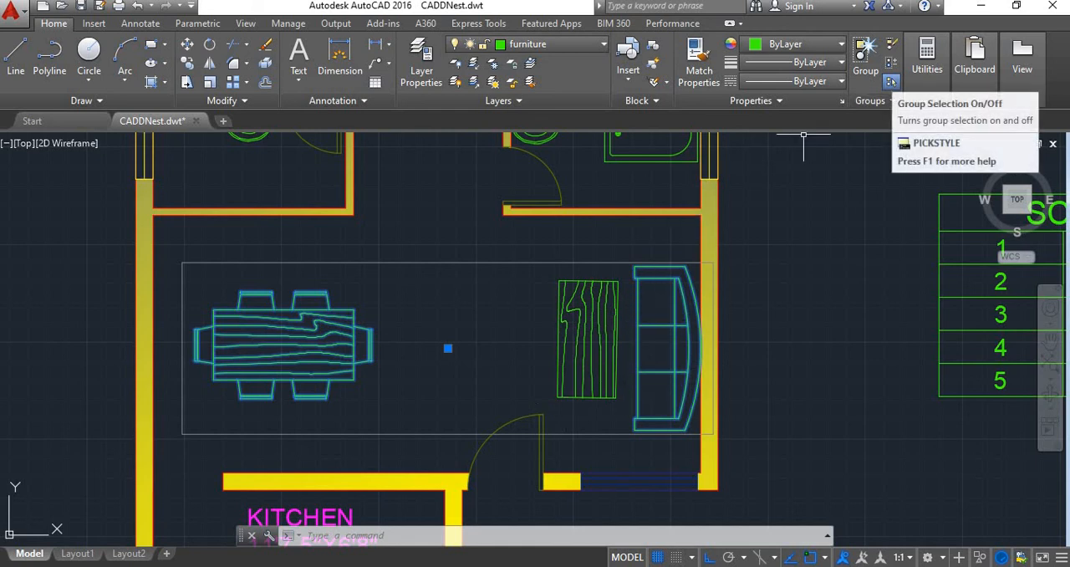
{"action": "left_click", "coordinate": [890, 81]}
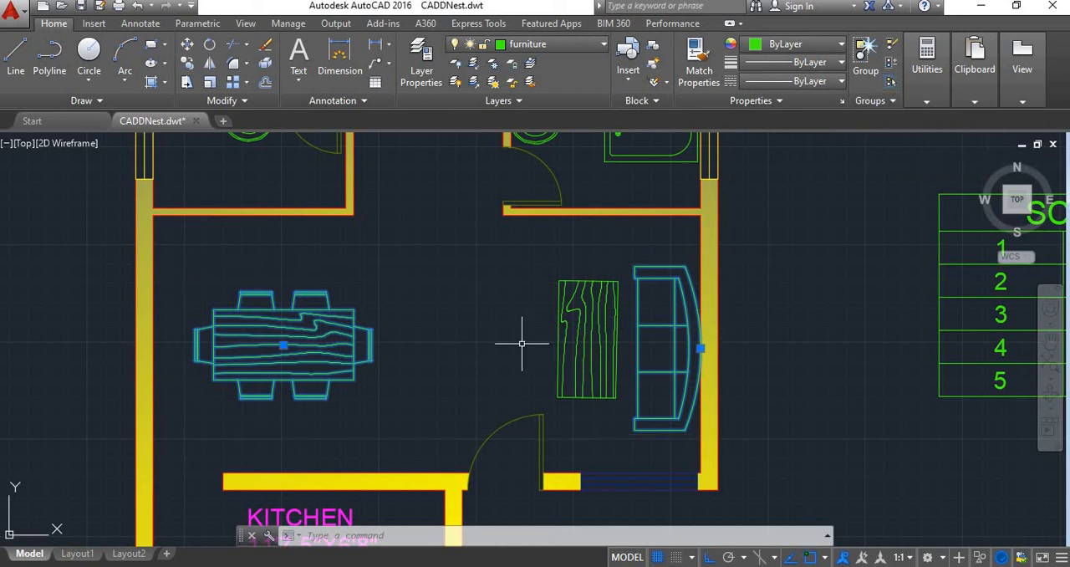
{"action": "key", "text": "Escape"}
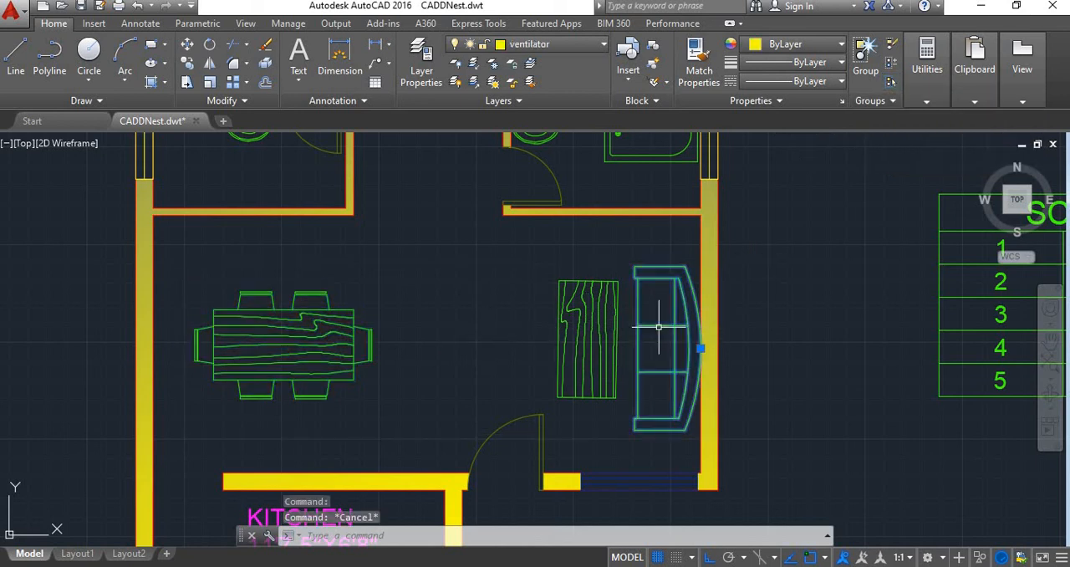
{"action": "key", "text": "Escape"}
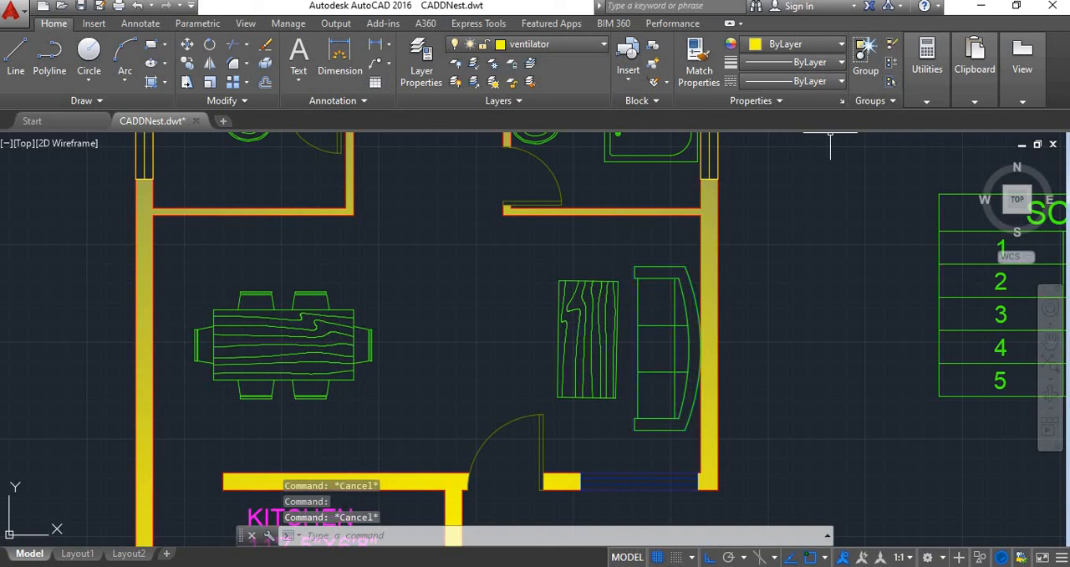
{"action": "left_click", "coordinate": [650, 322]}
{"action": "key", "text": "Escape"}
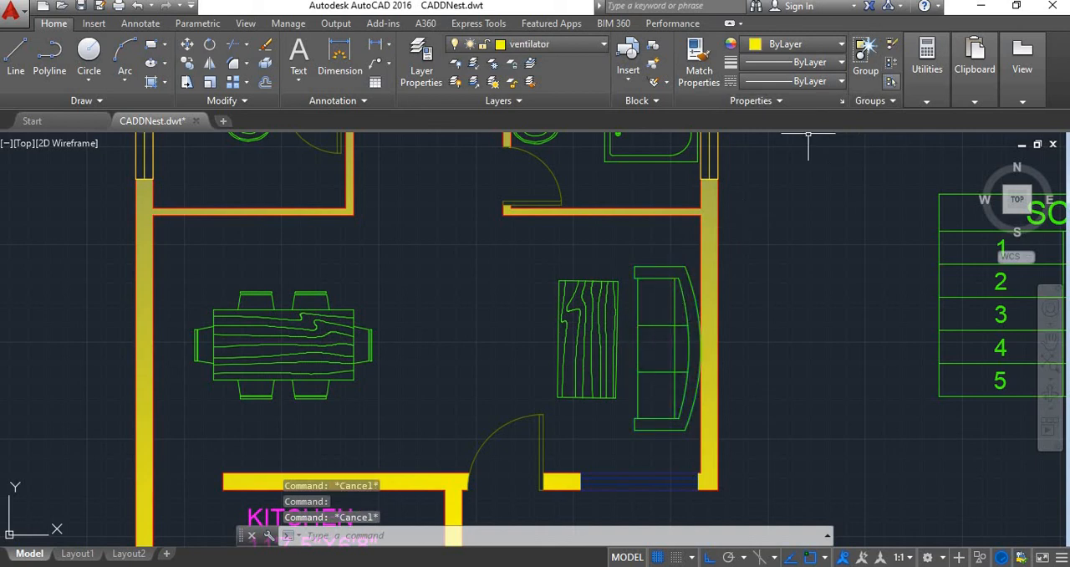
Turn group selection back on and test it by selecting the sofa and dining set as one group
{"action": "left_click", "coordinate": [890, 81]}
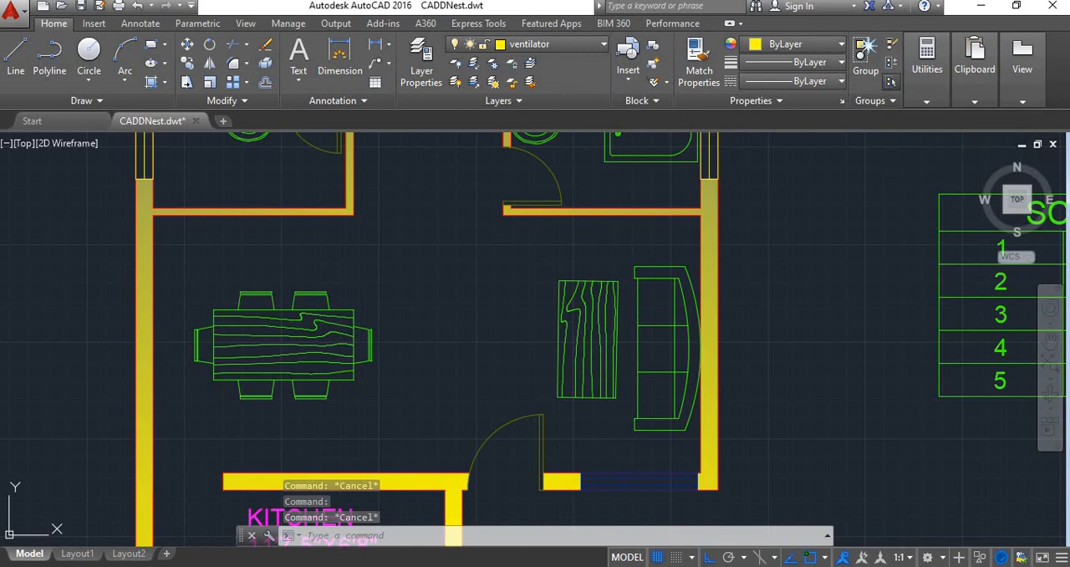
{"action": "left_click", "coordinate": [689, 316]}
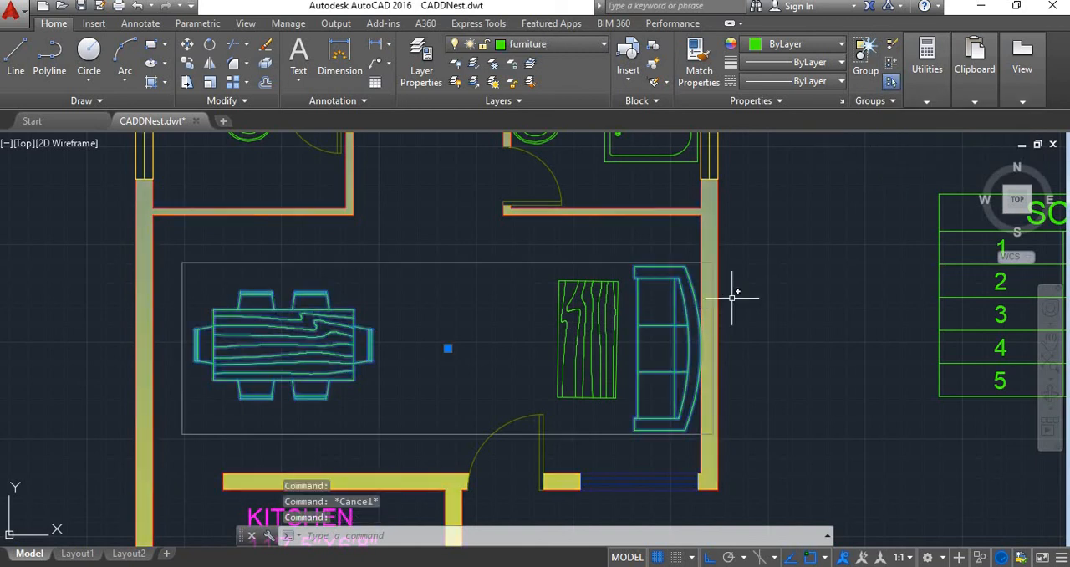
{"action": "key", "text": "Escape"}
Review the whole drawing with the floor plan, furniture blocks, schedule table, front elevation and building section
{"action": "scroll", "coordinate": [719, 317], "scroll_direction": "down", "scroll_amount": 4}
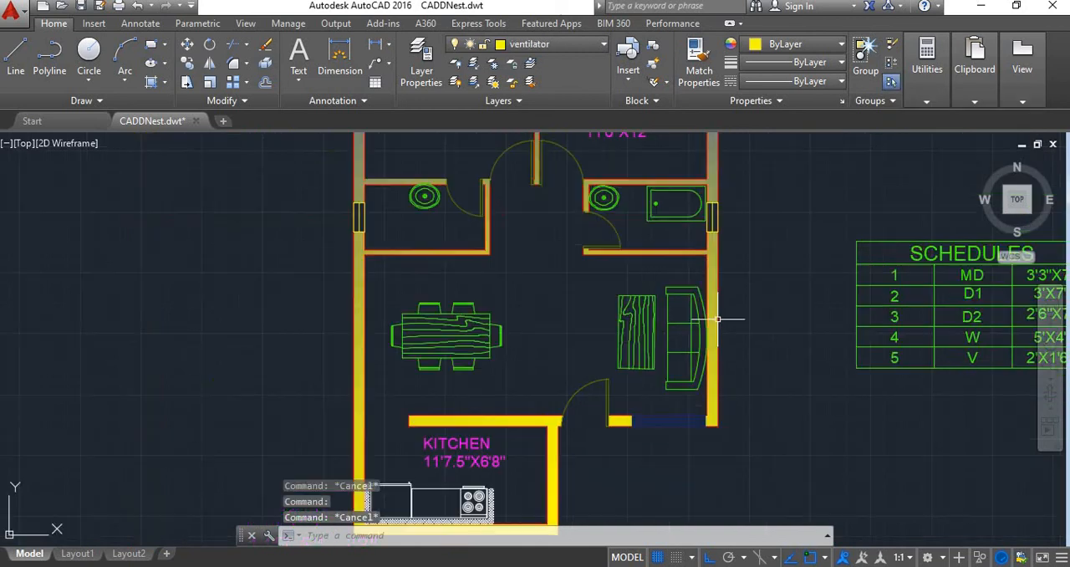
{"action": "scroll", "coordinate": [719, 319], "scroll_direction": "up", "scroll_amount": 4}
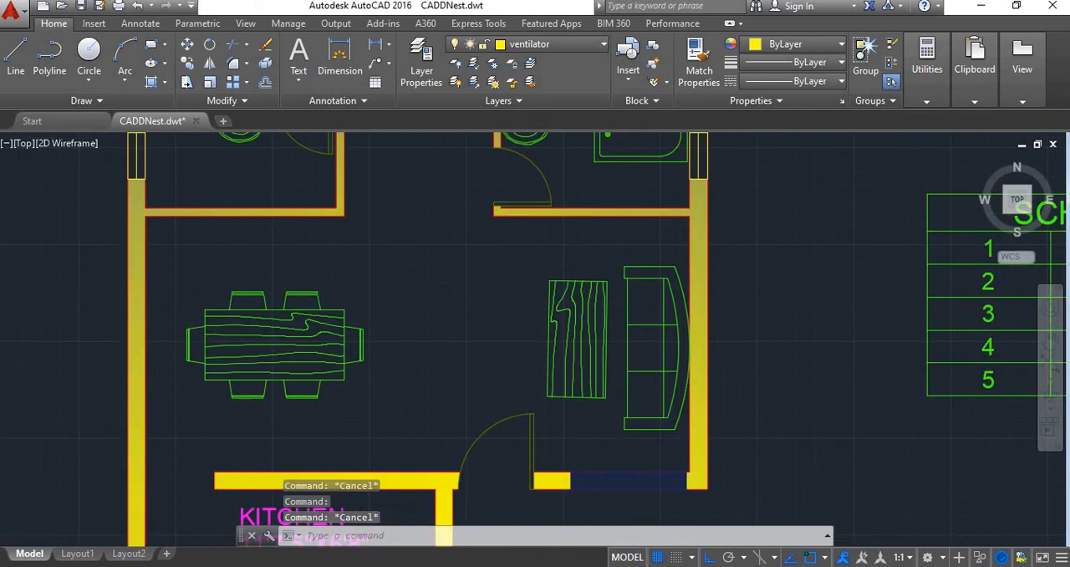
{"action": "scroll", "coordinate": [723, 319], "scroll_direction": "down", "scroll_amount": 5}
{"action": "scroll", "coordinate": [722, 326], "scroll_direction": "down", "scroll_amount": 2}
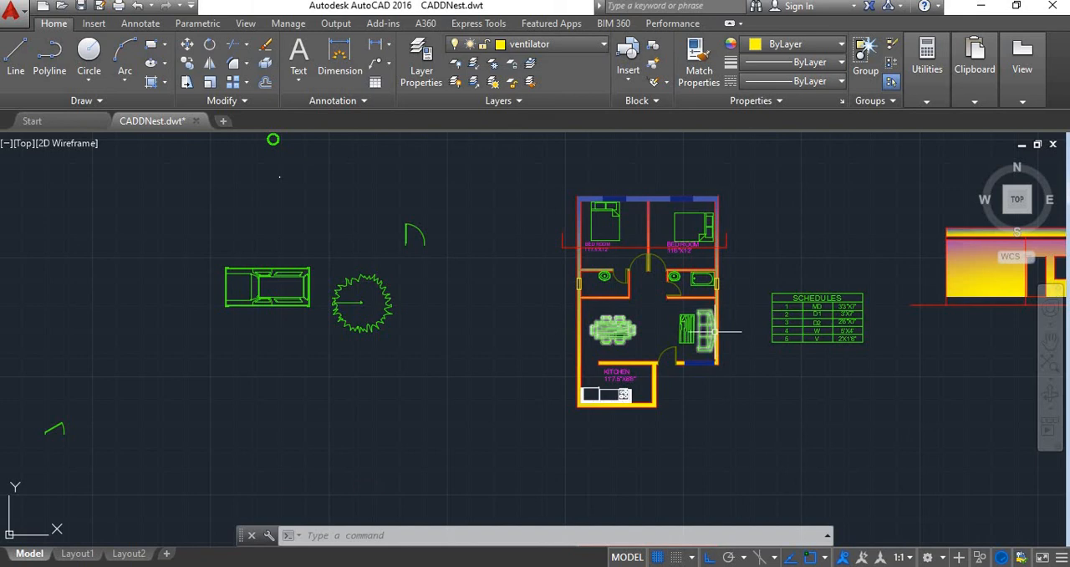
{"action": "scroll", "coordinate": [716, 331], "scroll_direction": "down", "scroll_amount": 4}
{"action": "scroll", "coordinate": [789, 316], "scroll_direction": "up", "scroll_amount": 2}
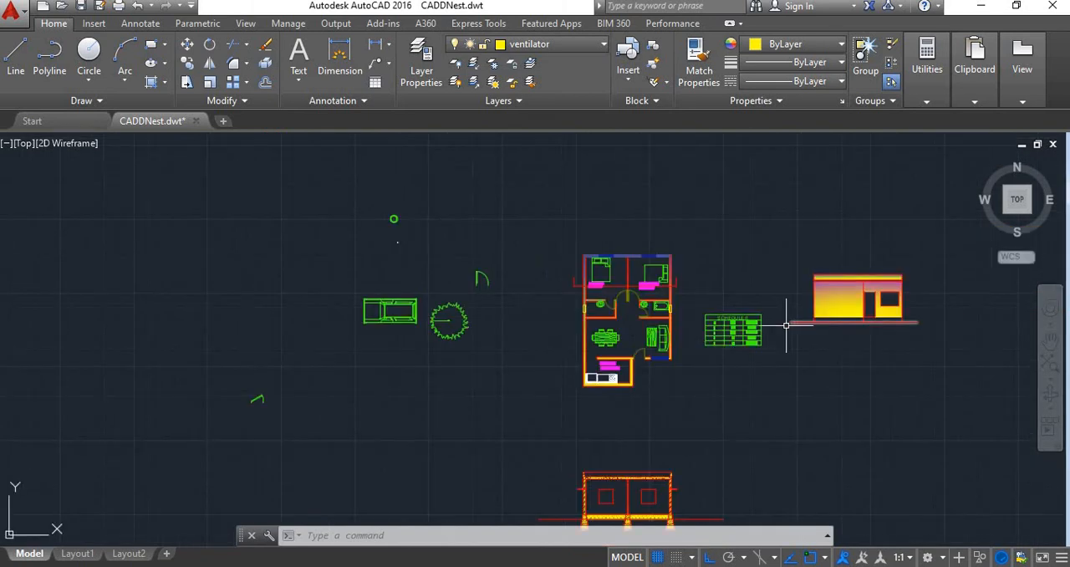
{"action": "middle_click_drag", "start_coordinate": [744, 319], "coordinate": [657, 290]}
{"action": "scroll", "coordinate": [635, 280], "scroll_direction": "down", "scroll_amount": 2}
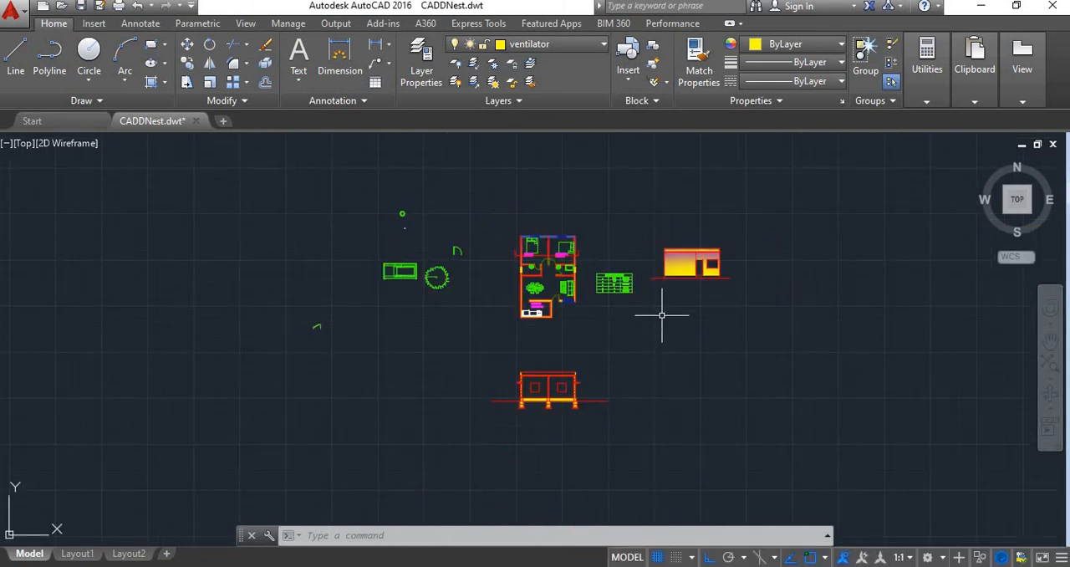